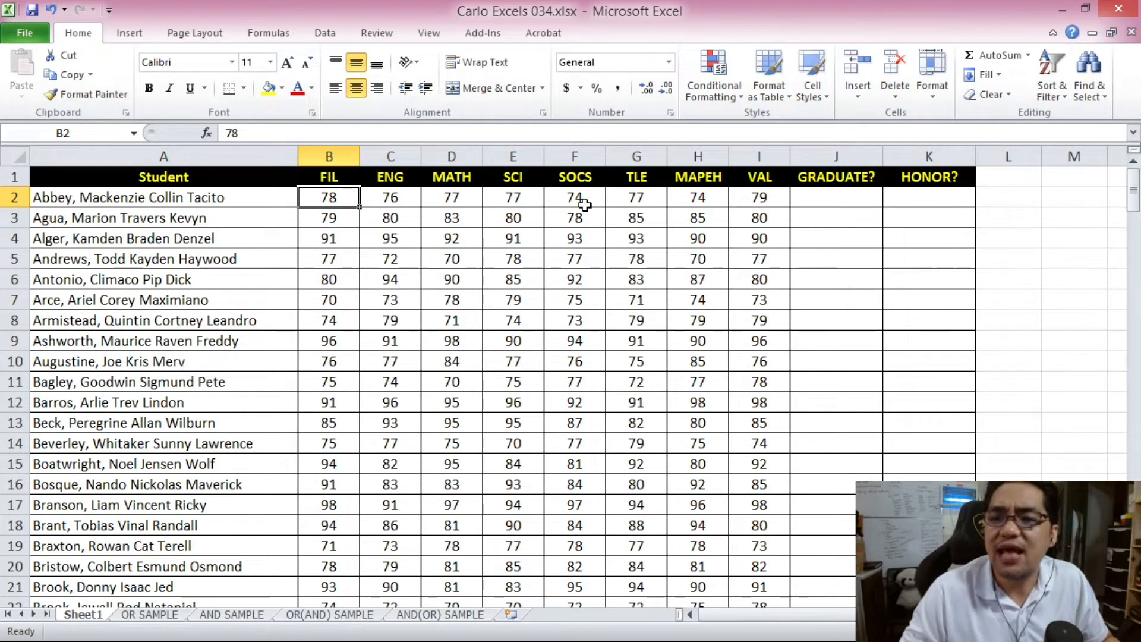
- Select the first GRADUATE? and HONOR? cells to inspect the still-empty result columns
{"action": "left_click", "coordinate": [804, 204]}
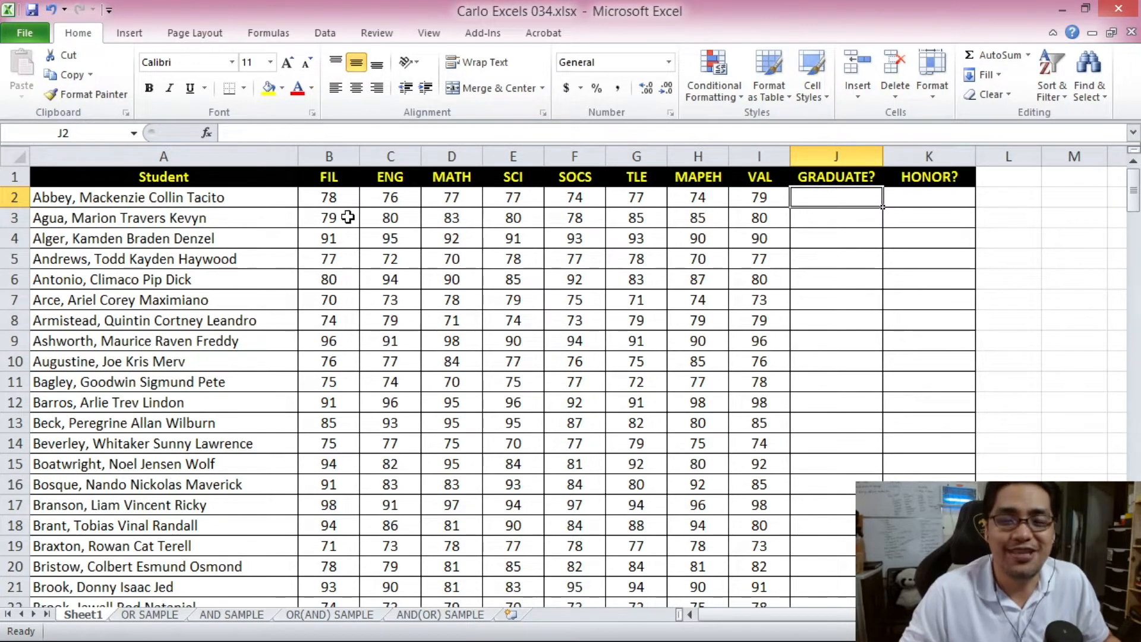
{"action": "key", "text": "ctrl+Home"}
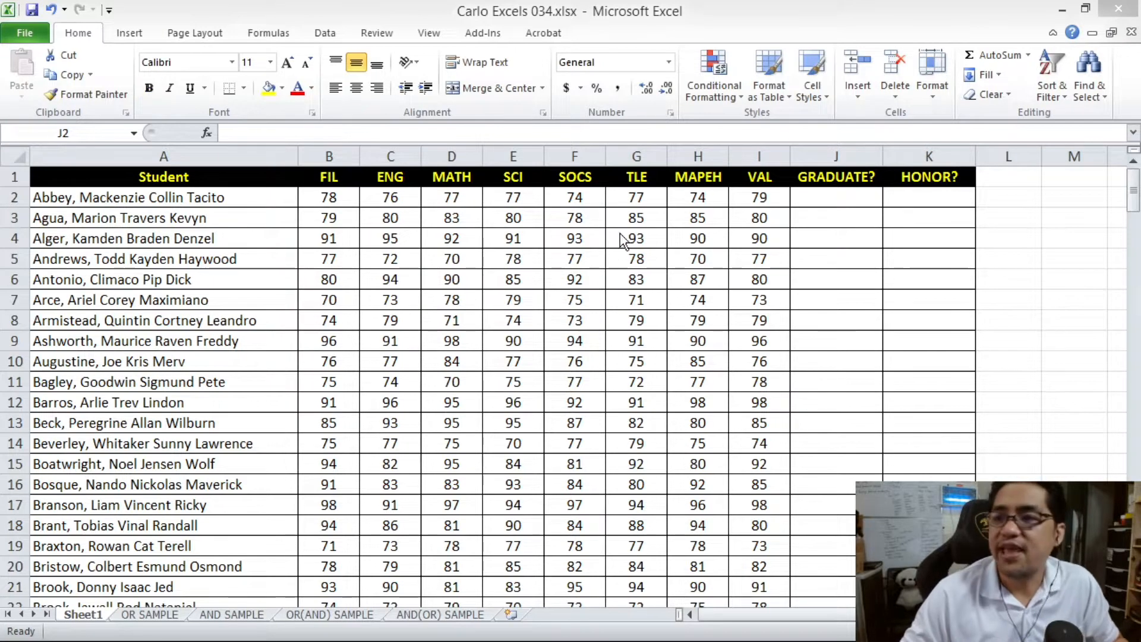
{"action": "left_click", "coordinate": [836, 176]}
{"action": "key", "text": "ctrl+shift+Down"}
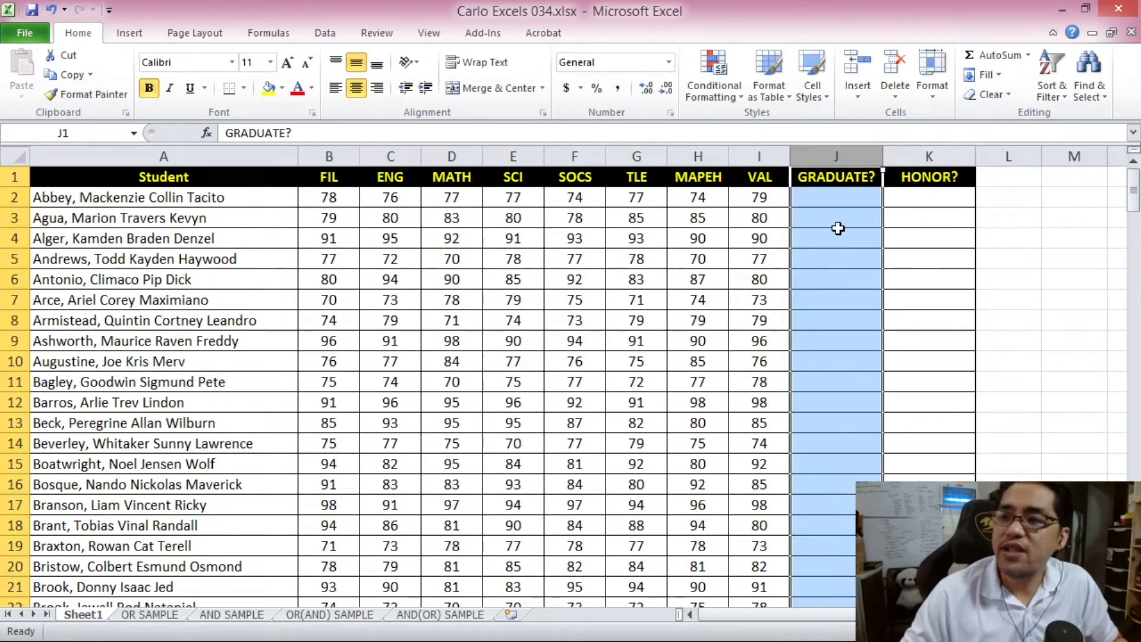
{"action": "left_click", "coordinate": [824, 200]}
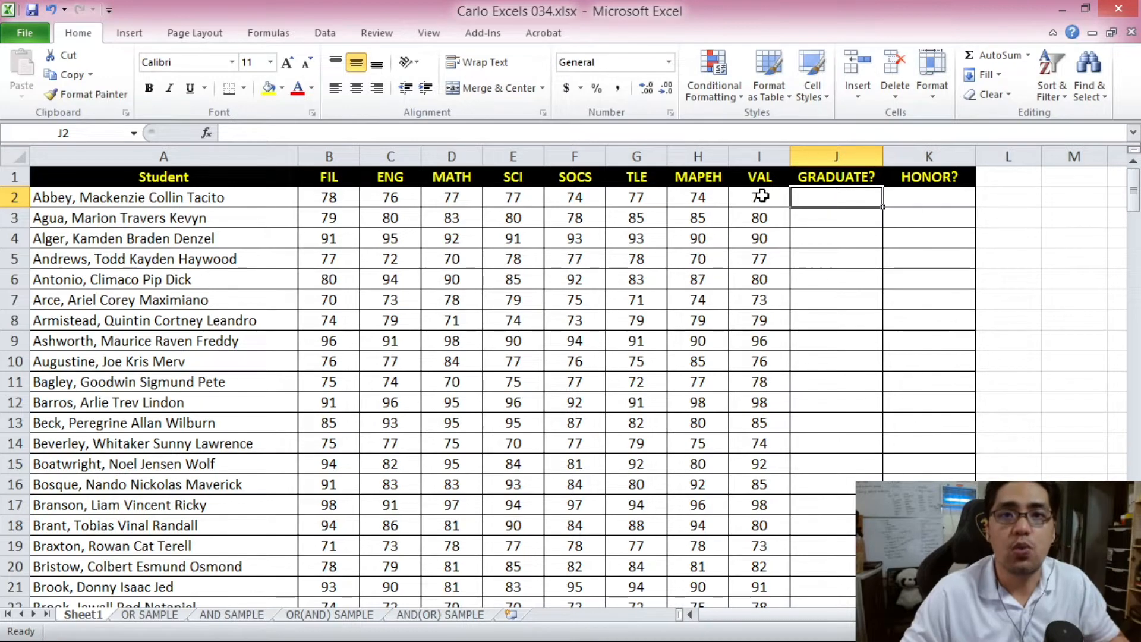
{"action": "left_click", "coordinate": [848, 157]}
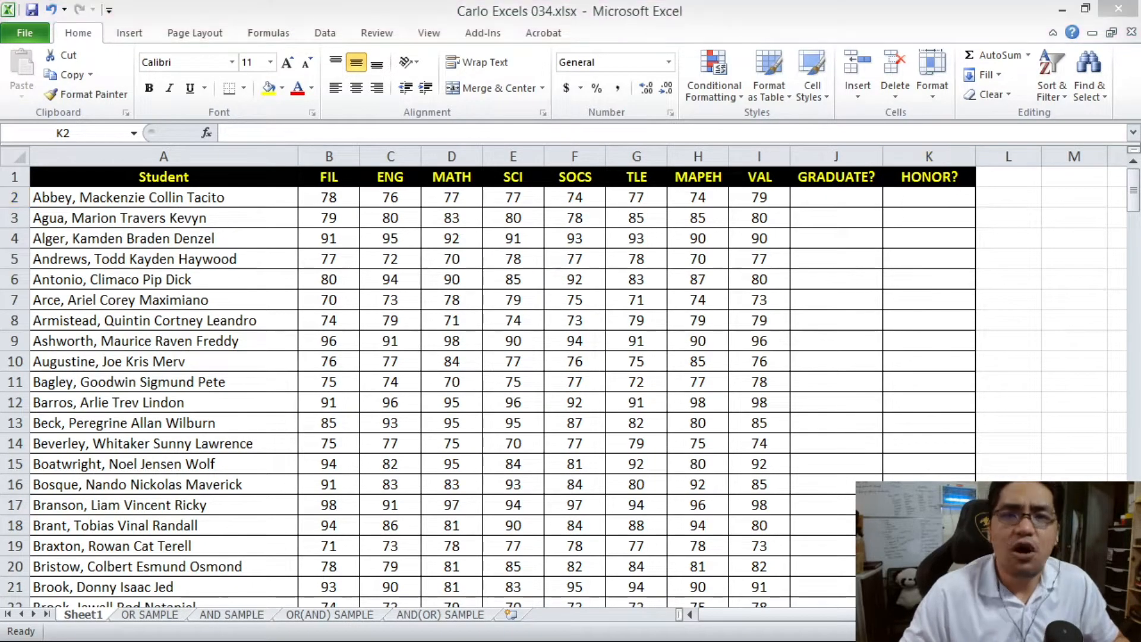
{"action": "left_click", "coordinate": [366, 266]}
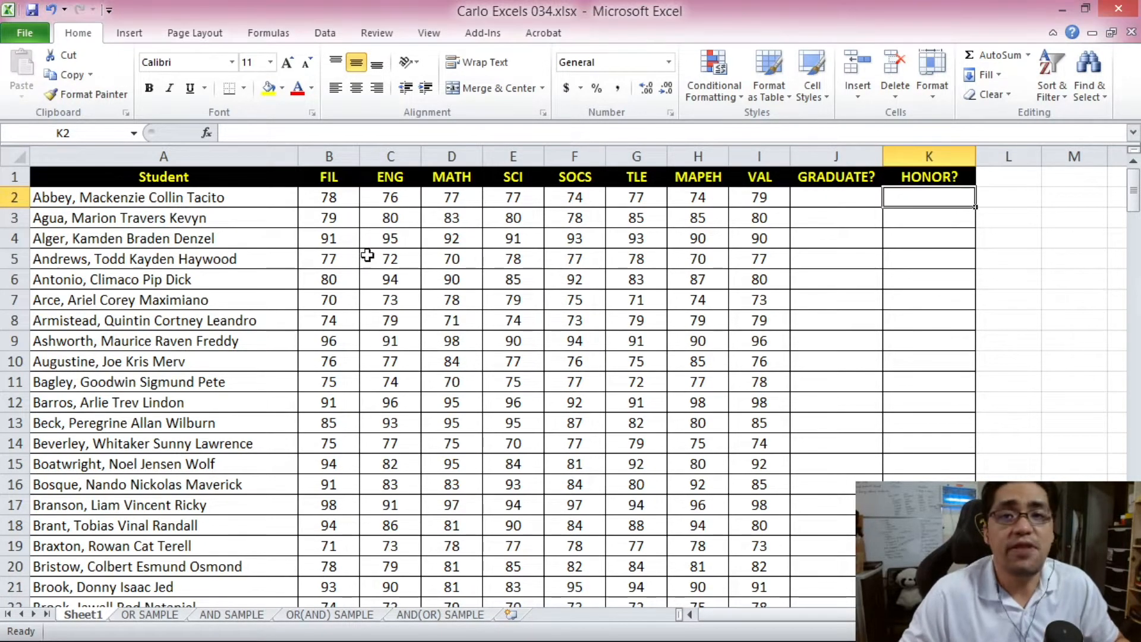
- Highlight grades B2:I201 below 75 with a red Less Than conditional formatting rule
{"action": "left_click", "coordinate": [330, 196]}
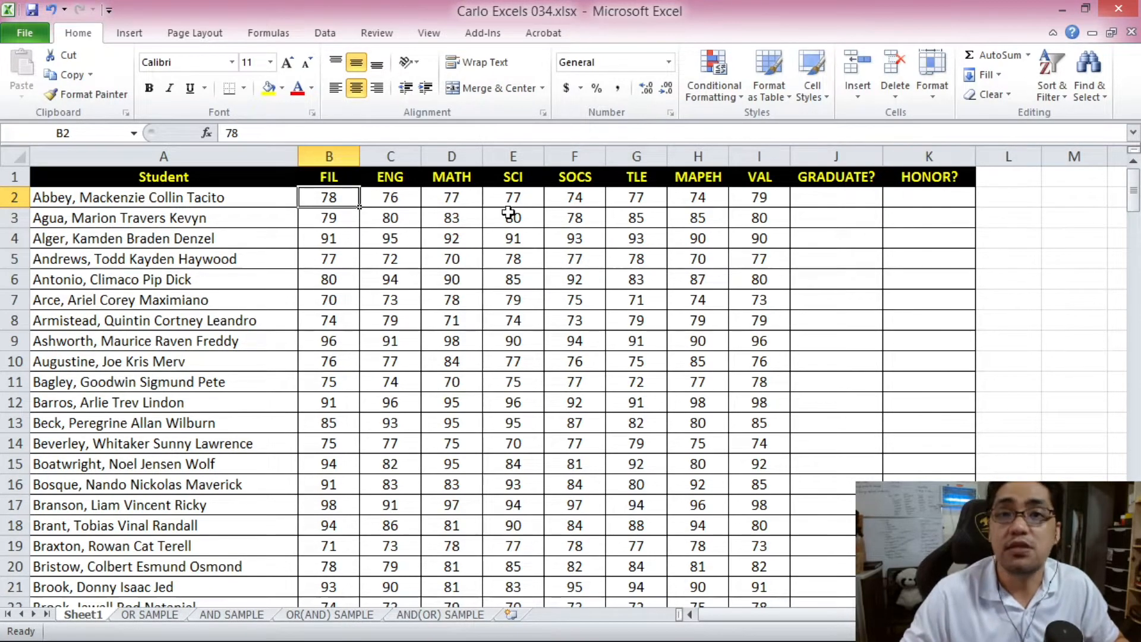
{"action": "left_click_drag", "start_coordinate": [1135, 190], "coordinate": [1136, 199]}
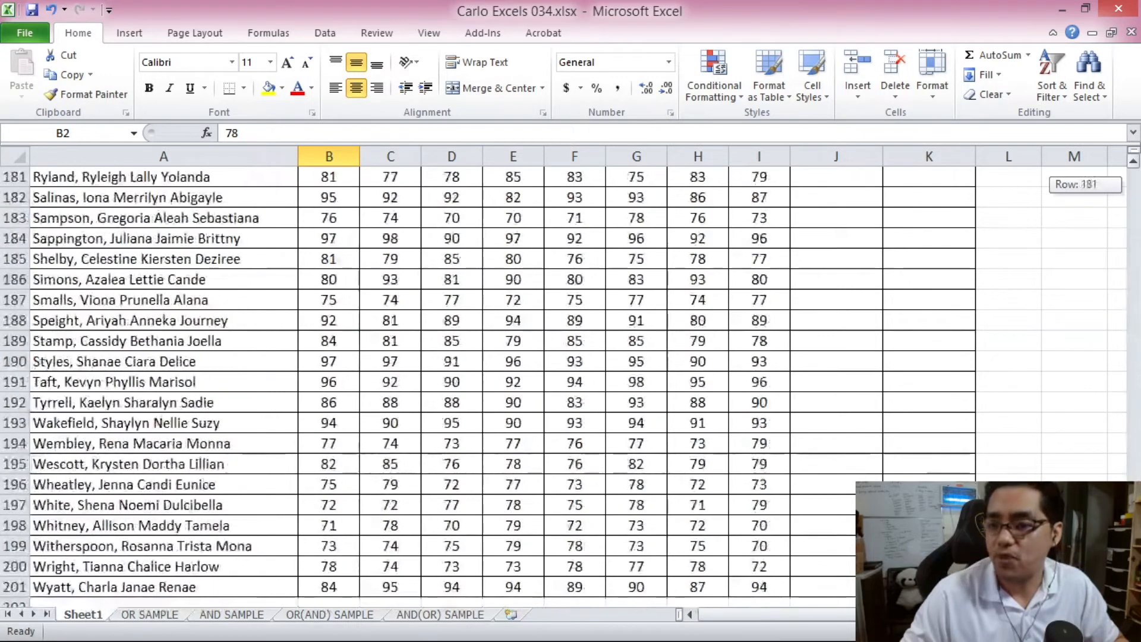
{"action": "left_click", "coordinate": [764, 587], "text": "shift"}
{"action": "left_click", "coordinate": [728, 94]}
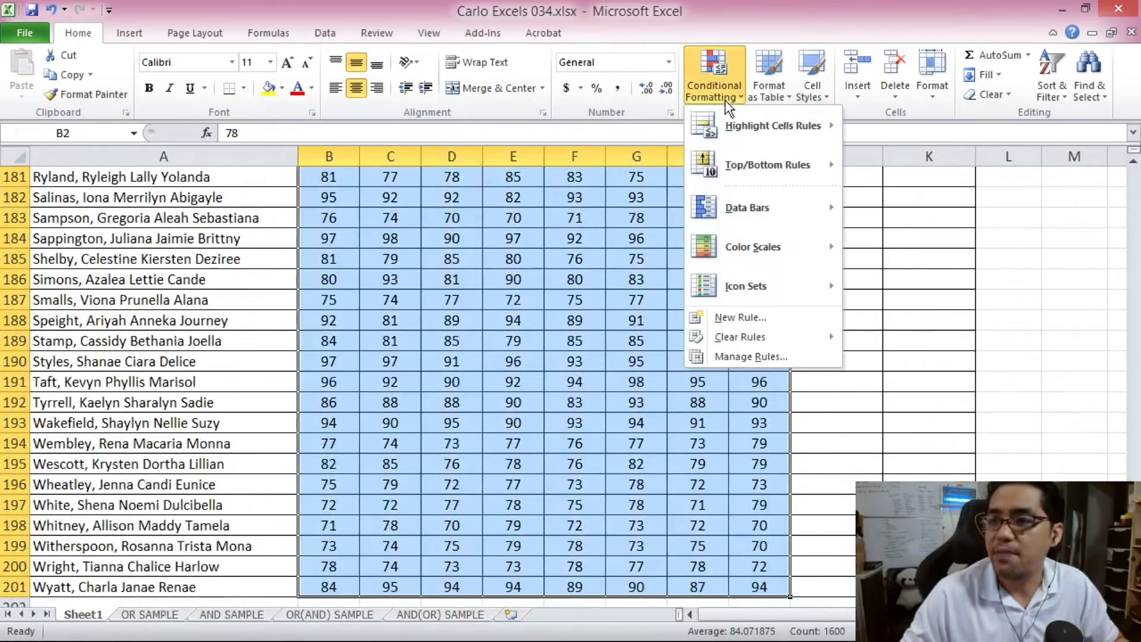
{"action": "mouse_move", "coordinate": [740, 115]}
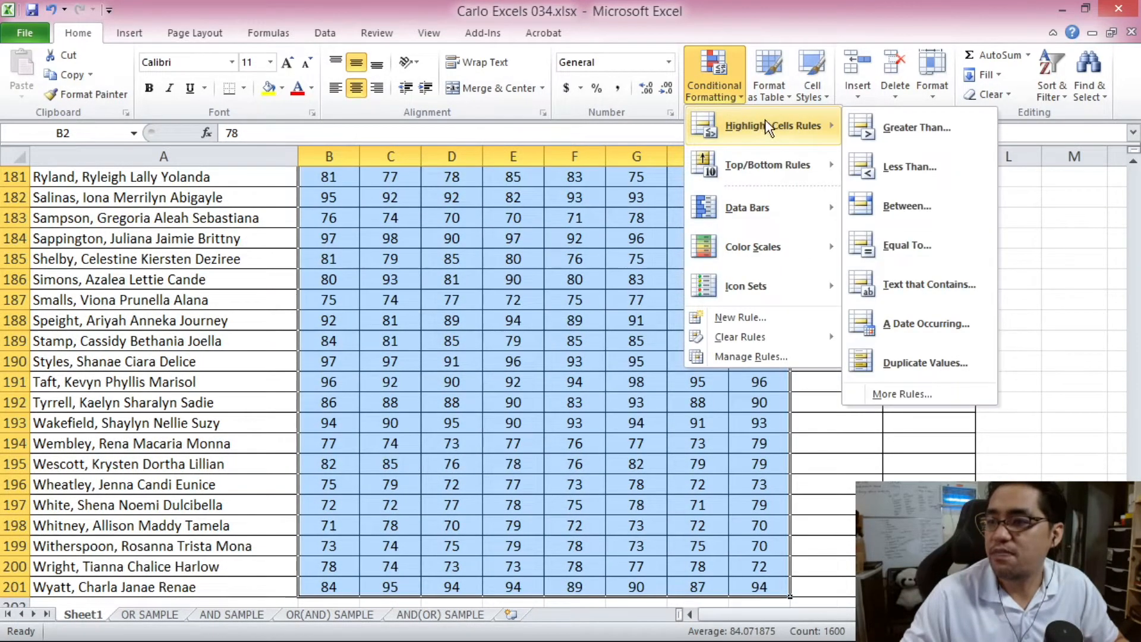
{"action": "left_click", "coordinate": [895, 159]}
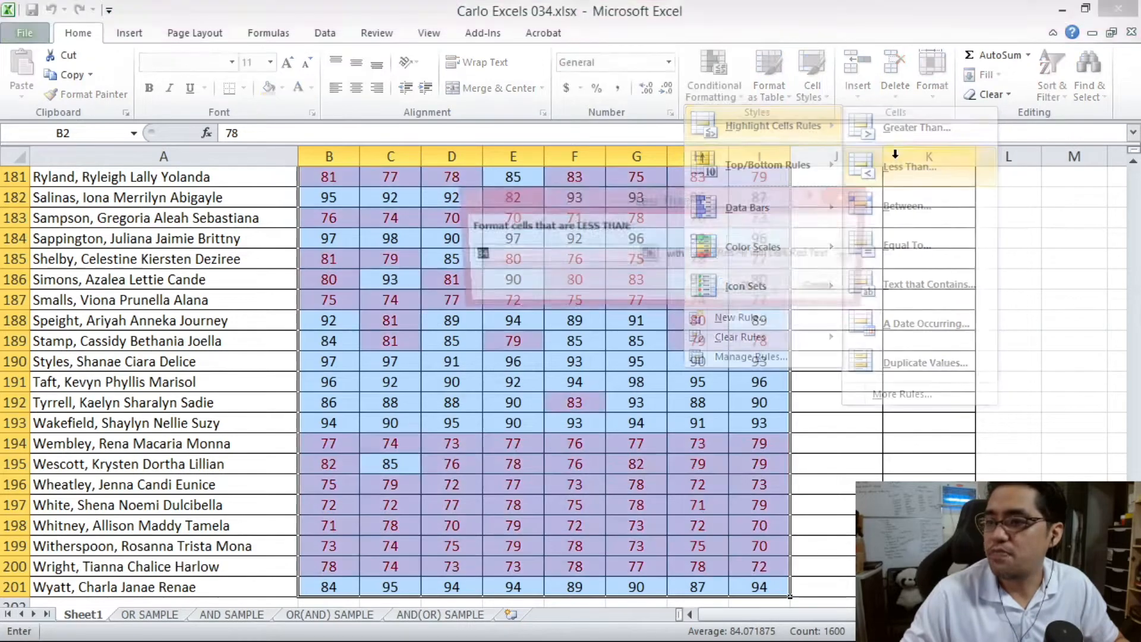
{"action": "type", "text": "75"}
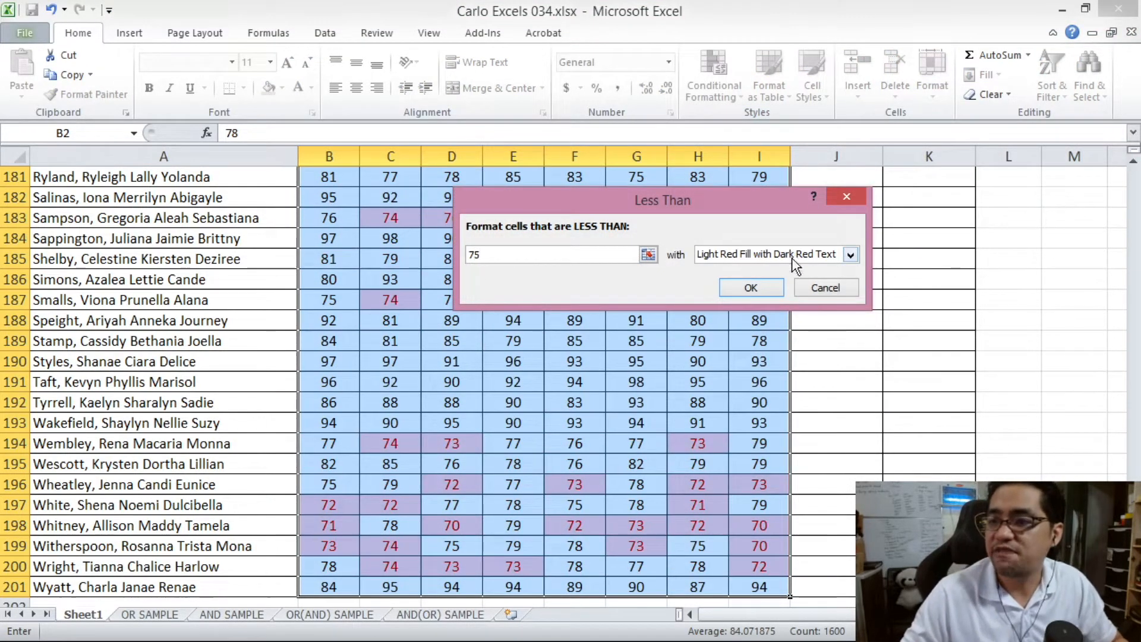
{"action": "left_click", "coordinate": [768, 287]}
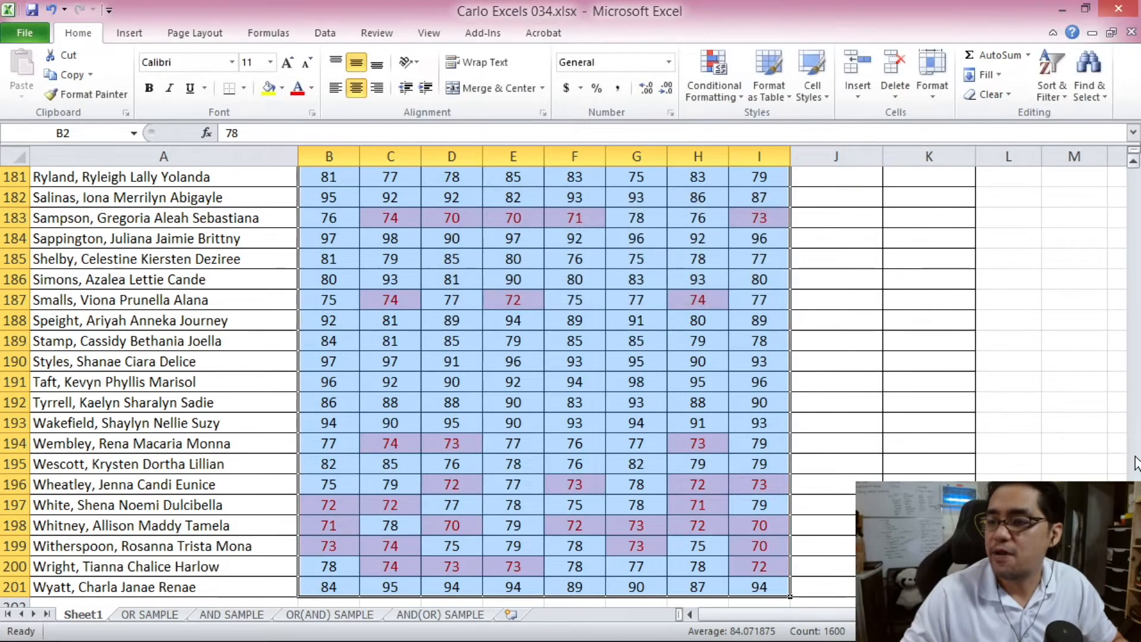
- Check row 2's low SOCS and MAPEH grades and rows 4–5 for red highlights
{"action": "left_click_drag", "start_coordinate": [1133, 572], "coordinate": [1105, 159]}
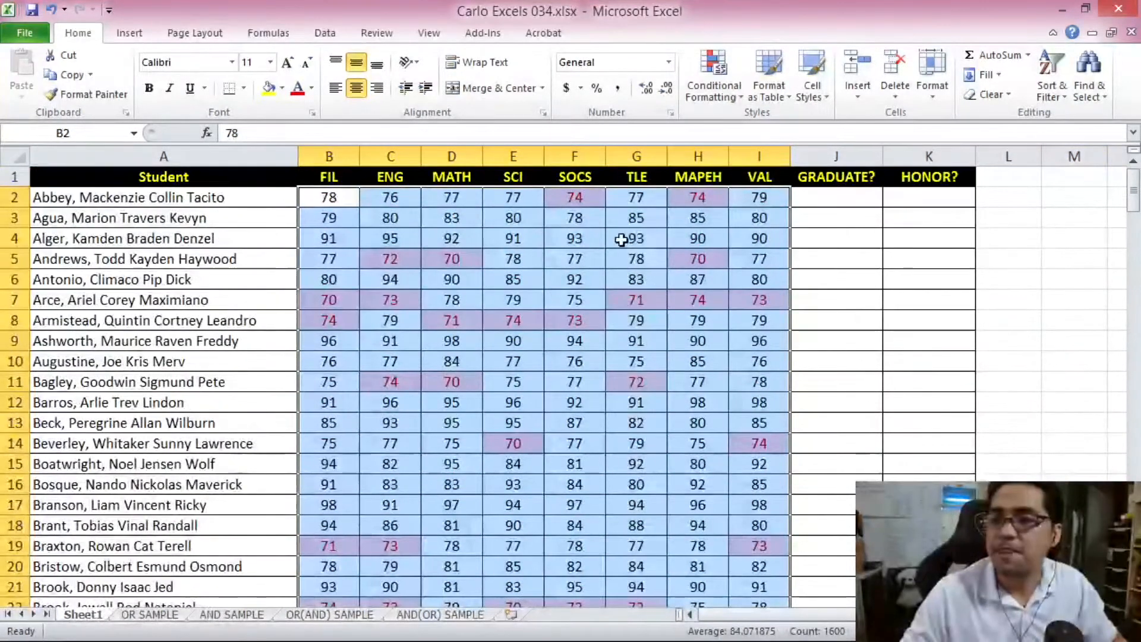
{"action": "left_click_drag", "start_coordinate": [576, 243], "coordinate": [571, 249]}
{"action": "left_click_drag", "start_coordinate": [319, 199], "coordinate": [741, 196]}
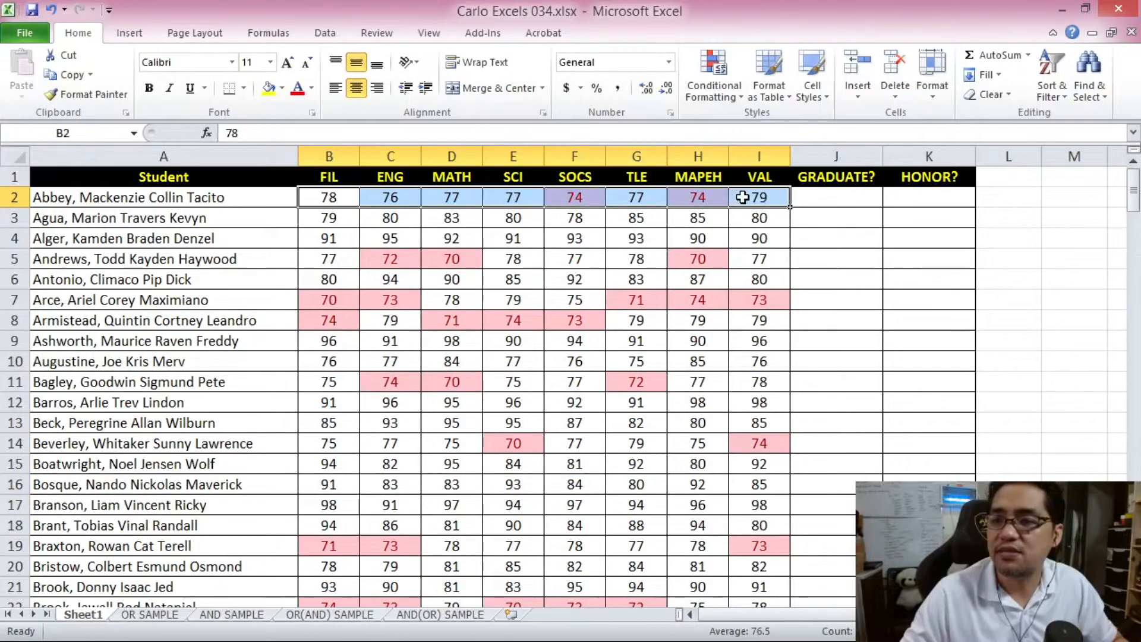
{"action": "left_click_drag", "start_coordinate": [334, 195], "coordinate": [583, 199]}
{"action": "left_click", "coordinate": [583, 198]}
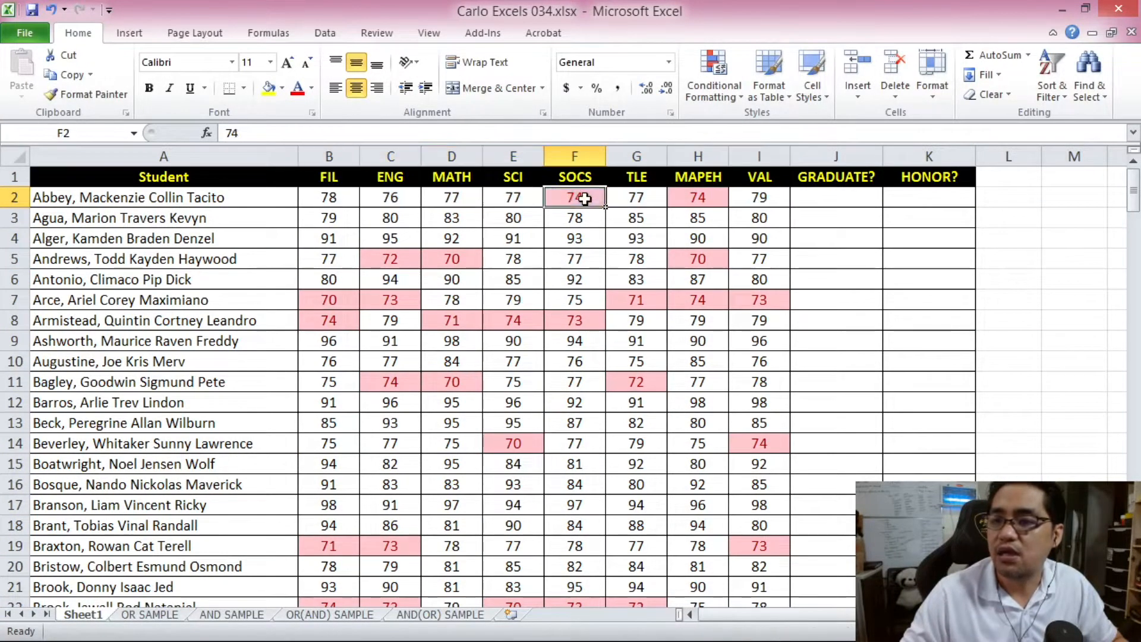
{"action": "left_click_drag", "start_coordinate": [337, 193], "coordinate": [704, 199]}
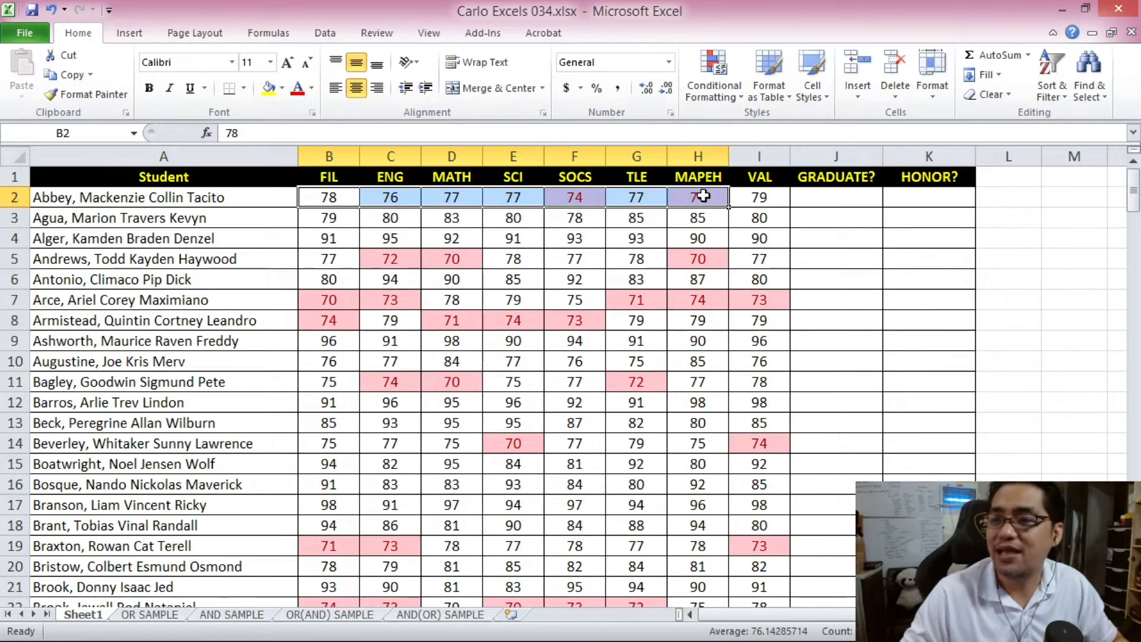
{"action": "left_click", "coordinate": [701, 199]}
{"action": "left_click_drag", "start_coordinate": [332, 198], "coordinate": [753, 200]}
{"action": "mouse_move", "coordinate": [754, 258]}
{"action": "left_mouse_down"}
{"action": "mouse_move", "coordinate": [354, 246]}
{"action": "mouse_move", "coordinate": [316, 255]}
{"action": "mouse_move", "coordinate": [741, 257]}
{"action": "left_mouse_up"}
- Review the highlighted grades in G10, F2, and rows 3, 4 and 9
{"action": "left_click", "coordinate": [658, 365]}
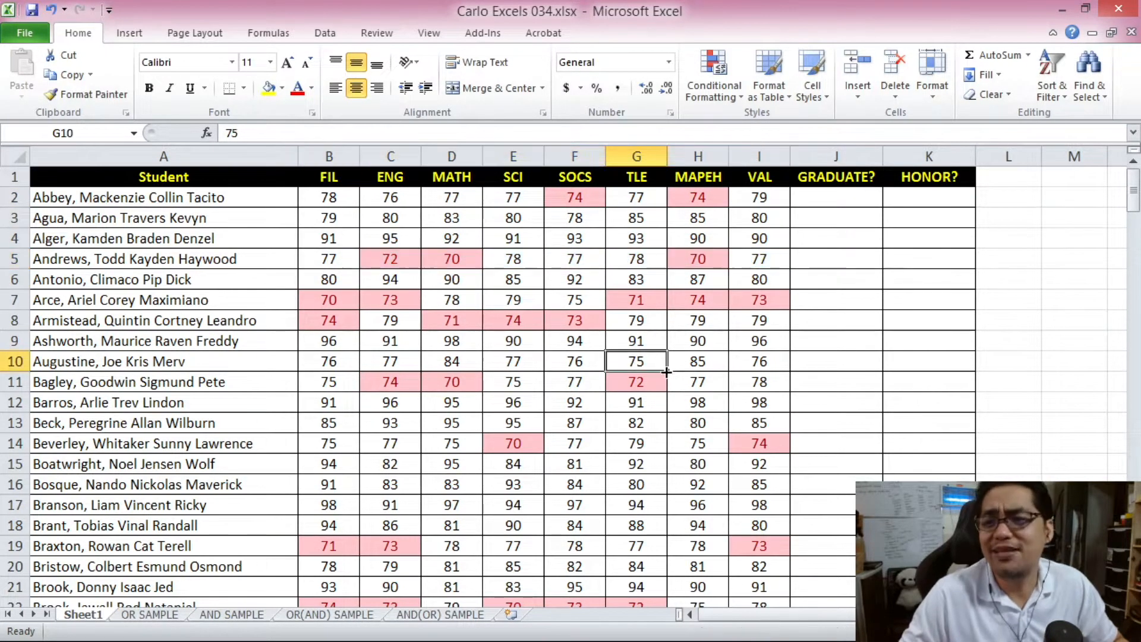
{"action": "left_click", "coordinate": [330, 197]}
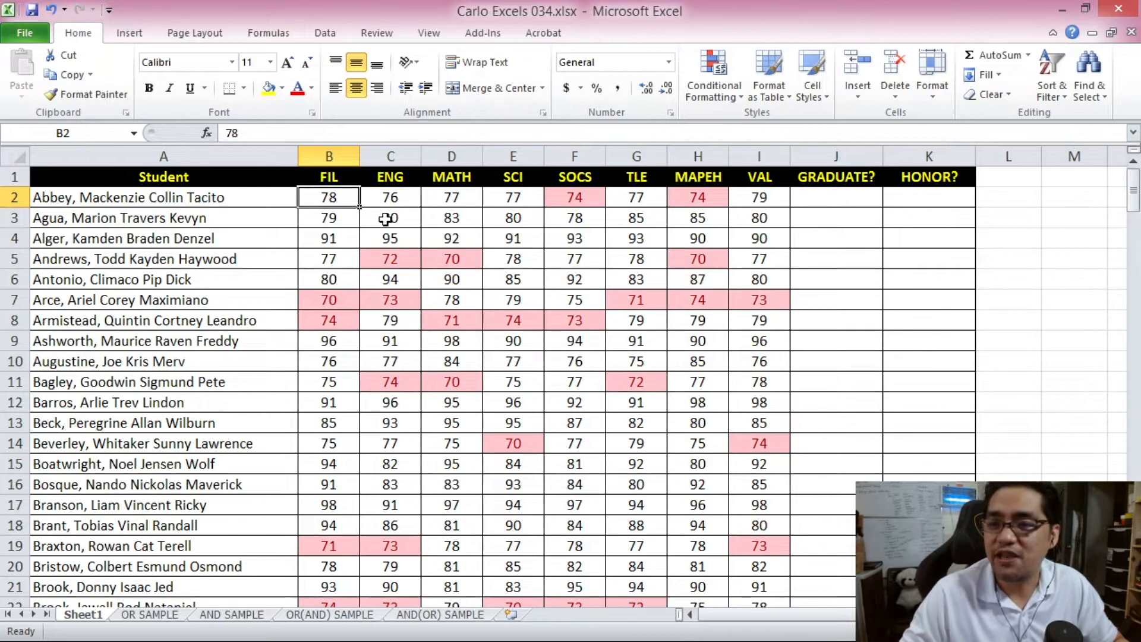
{"action": "left_click", "coordinate": [566, 203]}
{"action": "left_click", "coordinate": [331, 218]}
{"action": "left_click_drag", "start_coordinate": [331, 218], "coordinate": [756, 234]}
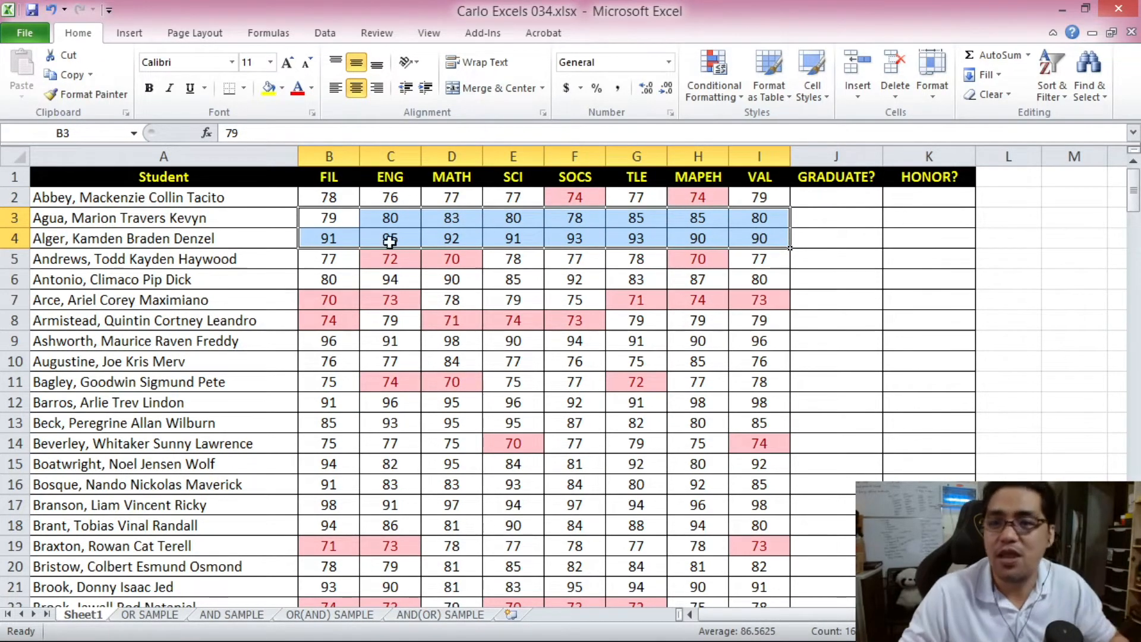
{"action": "left_click_drag", "start_coordinate": [328, 217], "coordinate": [758, 234]}
{"action": "left_click_drag", "start_coordinate": [329, 340], "coordinate": [759, 362]}
{"action": "scroll", "coordinate": [652, 436], "scroll_direction": "down", "scroll_amount": 9}
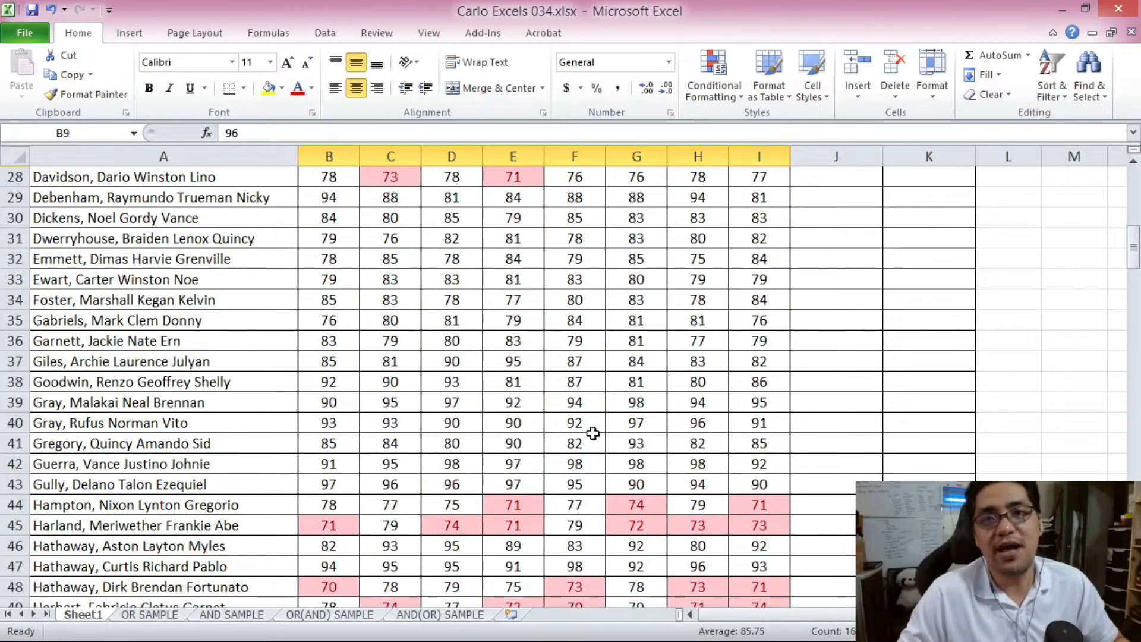
- Undo the red highlighting and reselect all grades B2:I201
{"action": "key", "text": "ctrl+z"}
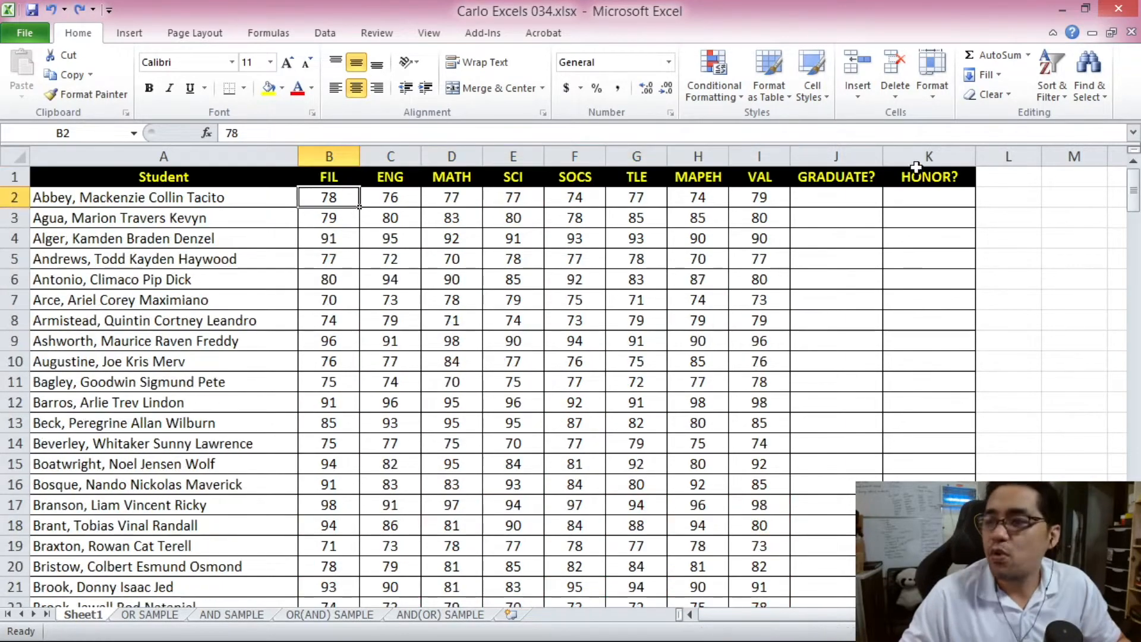
{"action": "left_click_drag", "start_coordinate": [1134, 189], "coordinate": [1134, 208]}
{"action": "left_click", "coordinate": [766, 587], "text": "shift"}
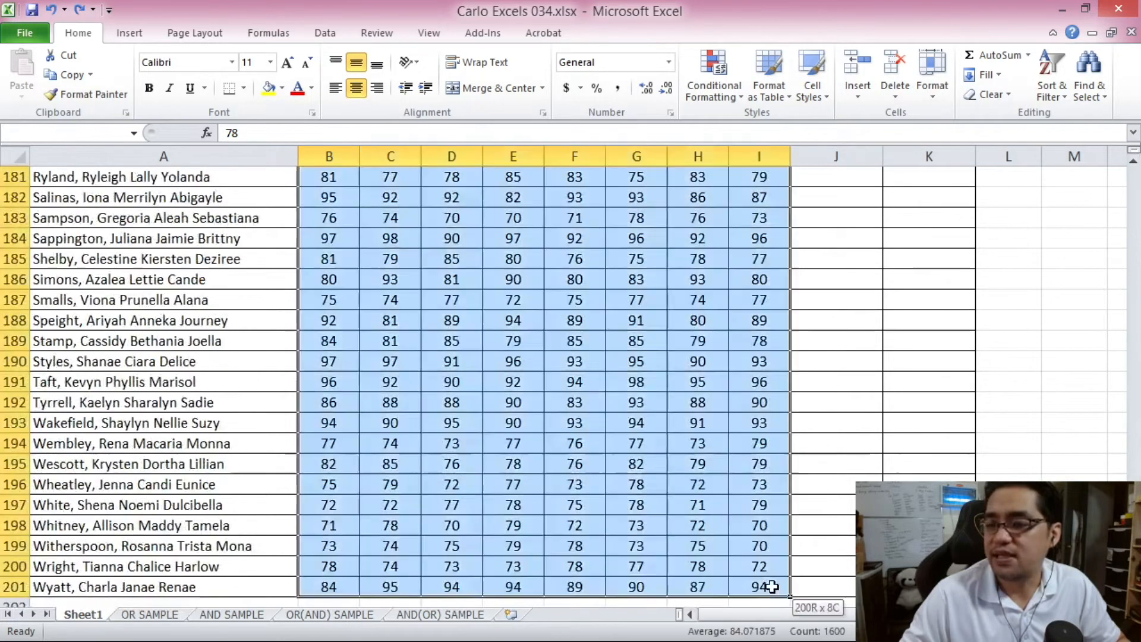
- Add a Greater Than 89 rule using Green Fill with Dark Green Text
{"action": "left_click", "coordinate": [722, 95]}
{"action": "mouse_move", "coordinate": [764, 134]}
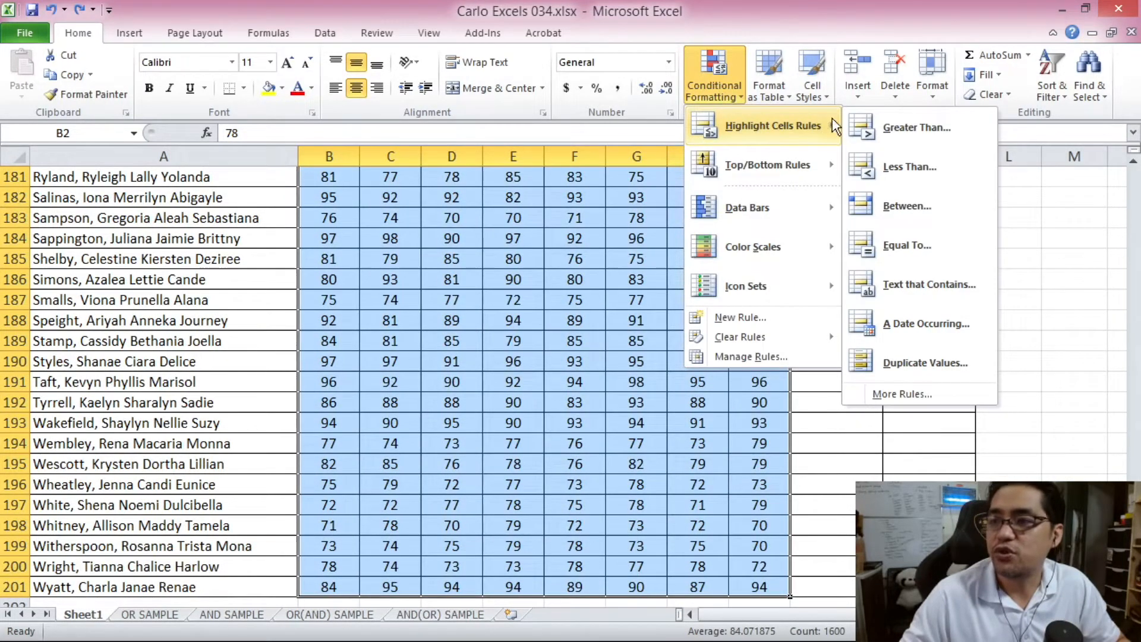
{"action": "left_click", "coordinate": [917, 127]}
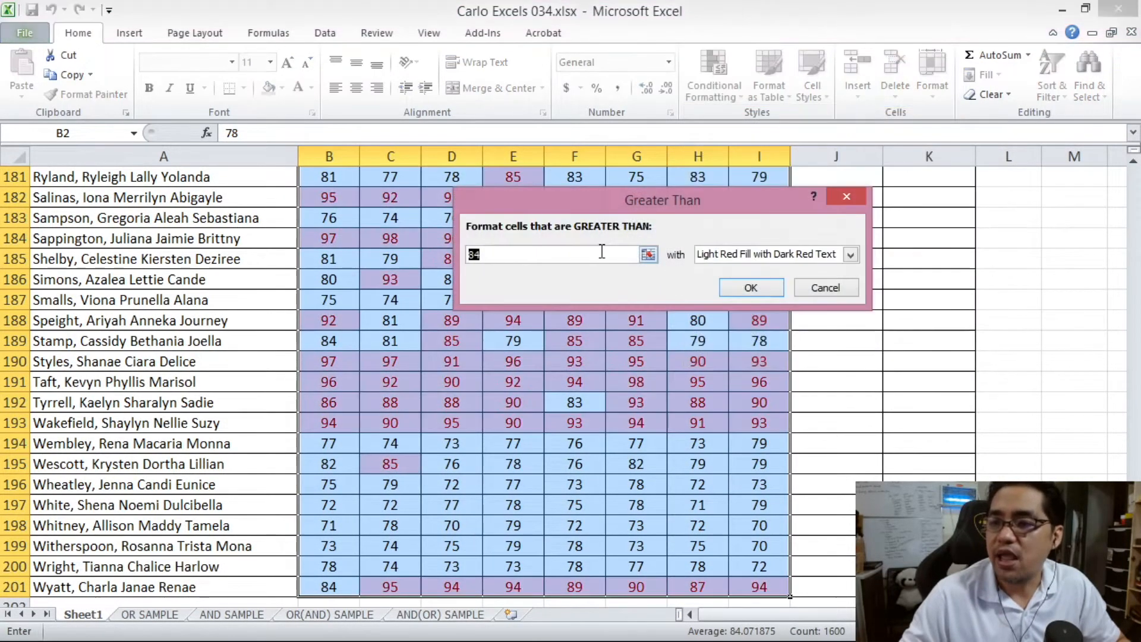
{"action": "type", "text": "89"}
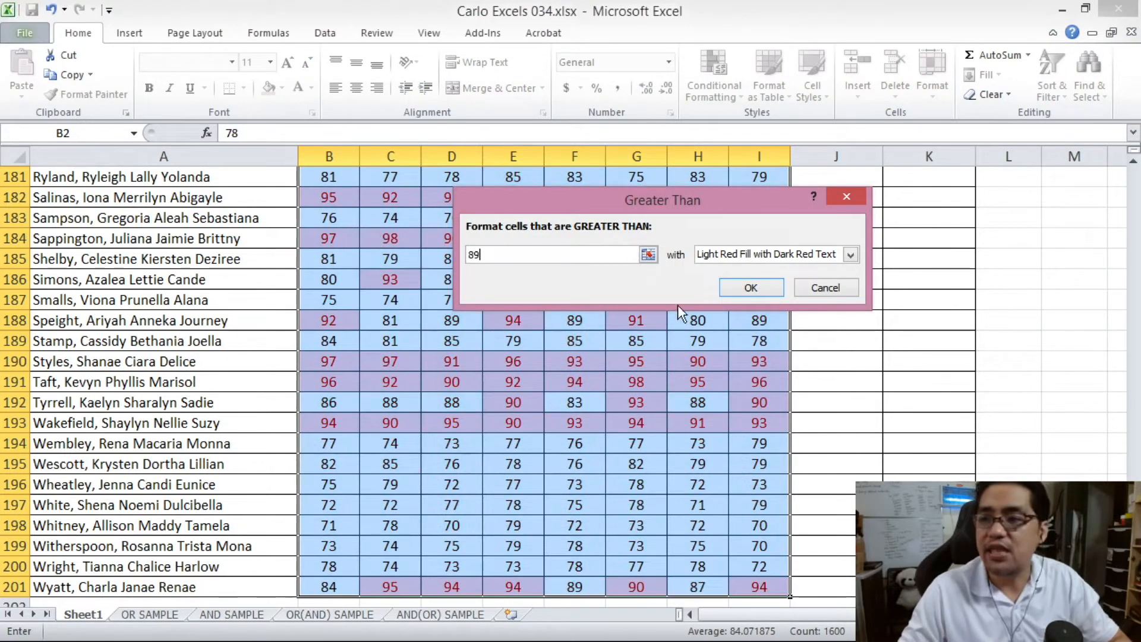
{"action": "left_click", "coordinate": [838, 254]}
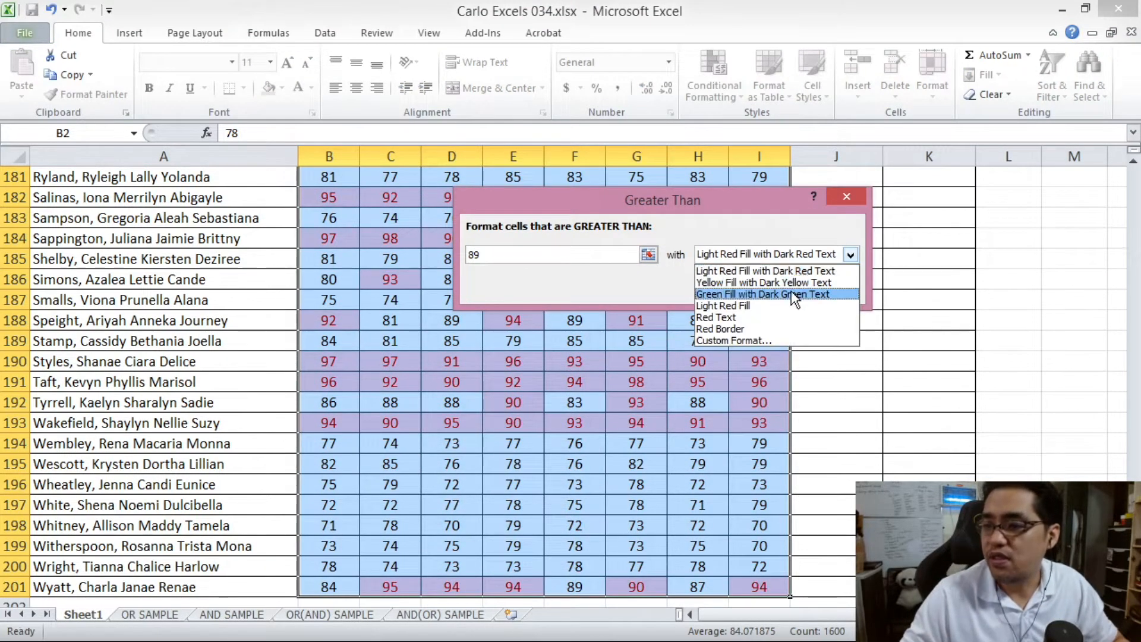
{"action": "left_click", "coordinate": [753, 294]}
{"action": "left_click", "coordinate": [744, 286]}
- Inspect the green-highlighted grades in rows 4, 12 and 17
{"action": "left_click", "coordinate": [575, 341]}
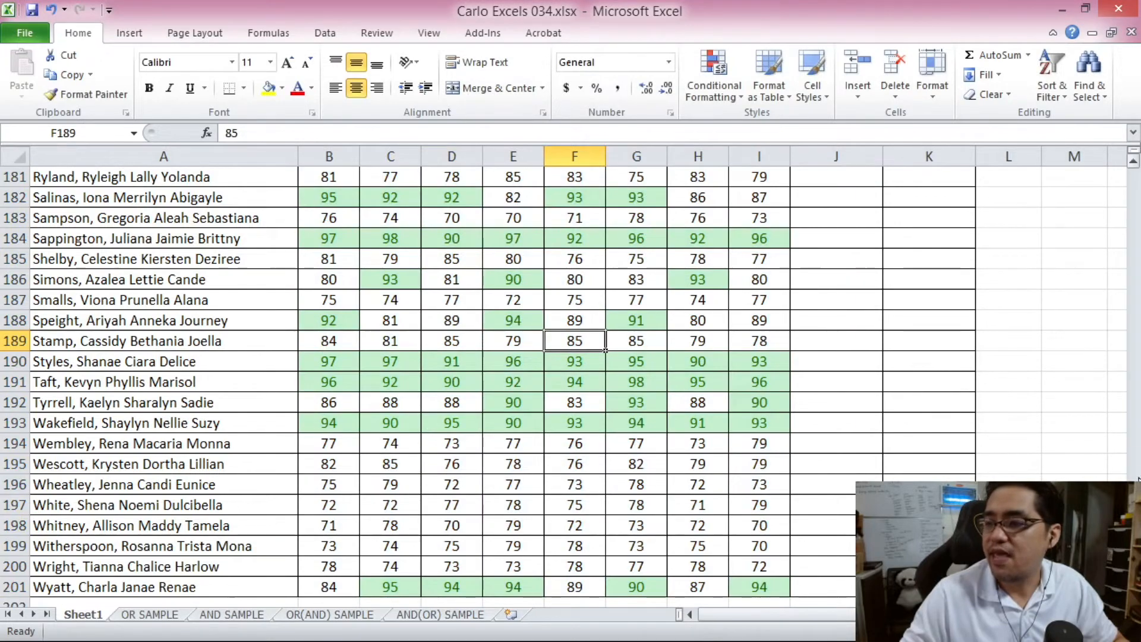
{"action": "scroll", "coordinate": [407, 242], "scroll_direction": "up", "scroll_amount": 20}
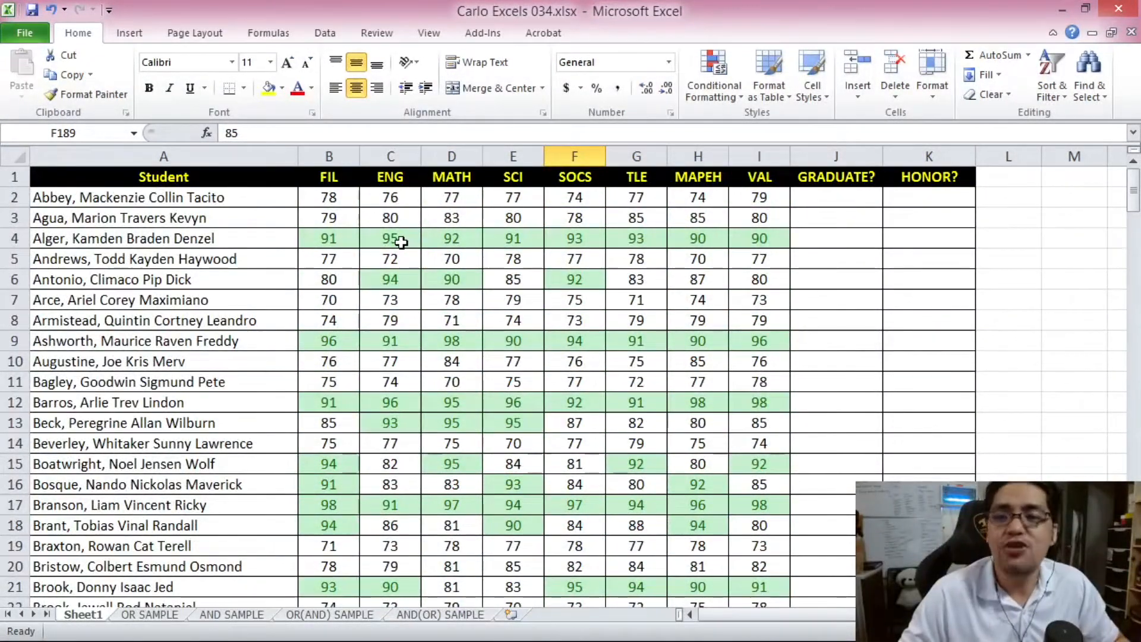
{"action": "left_click", "coordinate": [327, 239]}
{"action": "left_click_drag", "start_coordinate": [327, 239], "coordinate": [743, 239]}
{"action": "left_click_drag", "start_coordinate": [342, 346], "coordinate": [759, 351]}
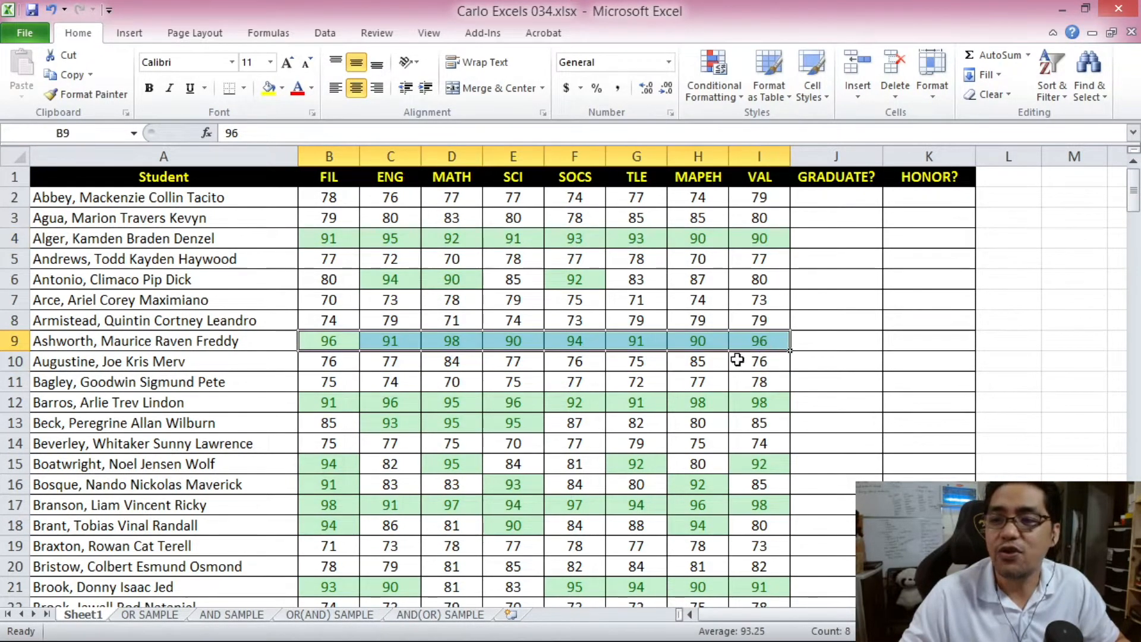
{"action": "scroll", "coordinate": [480, 383], "scroll_direction": "down", "scroll_amount": 1}
{"action": "left_click_drag", "start_coordinate": [321, 342], "coordinate": [758, 342]}
{"action": "left_click_drag", "start_coordinate": [316, 443], "coordinate": [755, 443]}
{"action": "scroll", "coordinate": [579, 445], "scroll_direction": "down", "scroll_amount": 2}
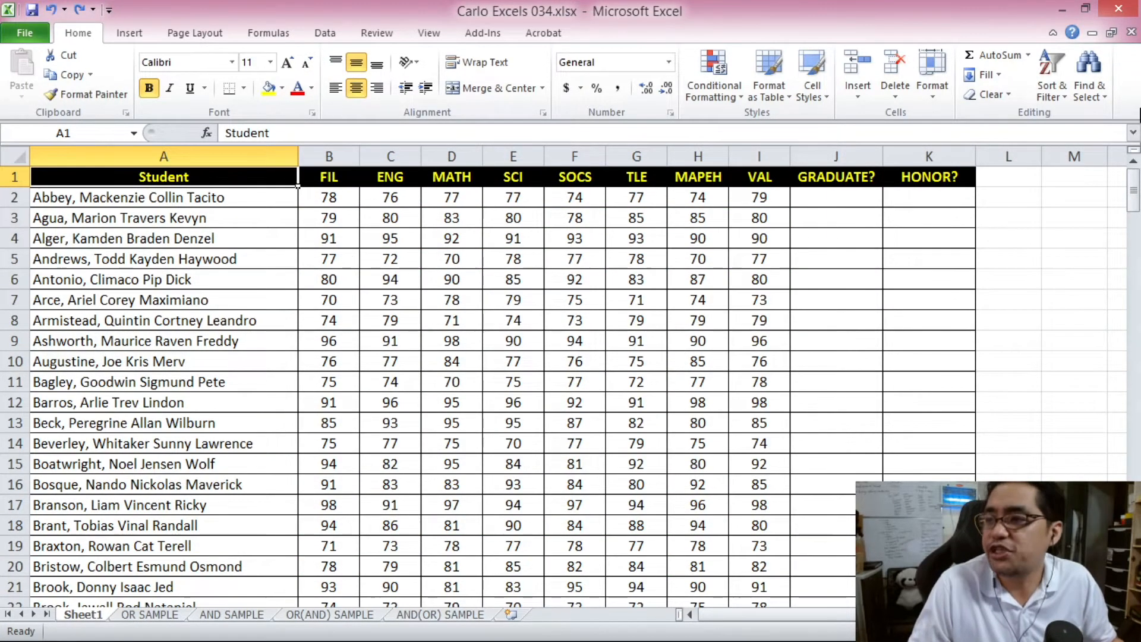
{"action": "left_click_drag", "start_coordinate": [1134, 190], "coordinate": [1119, 107]}
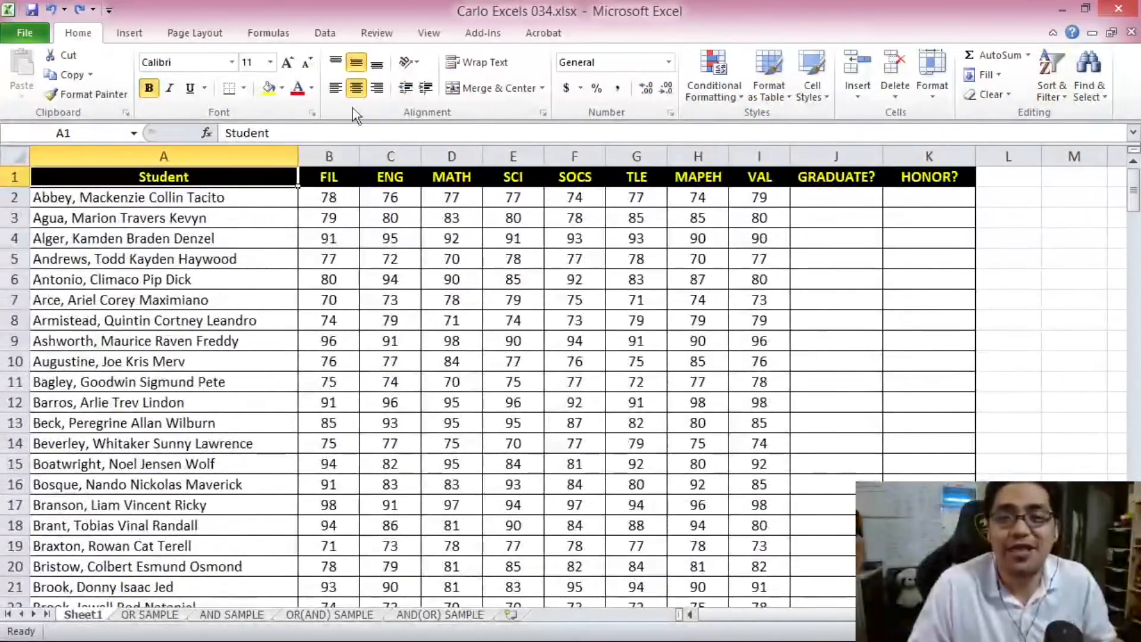
{"action": "left_click", "coordinate": [314, 200]}
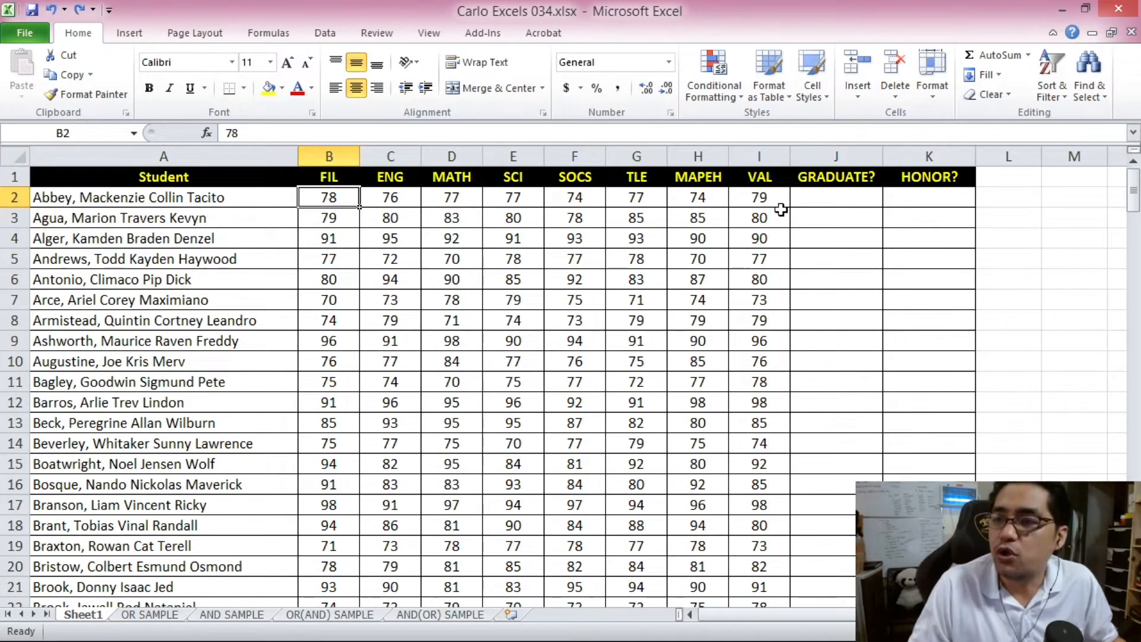
{"action": "left_click", "coordinate": [816, 198]}
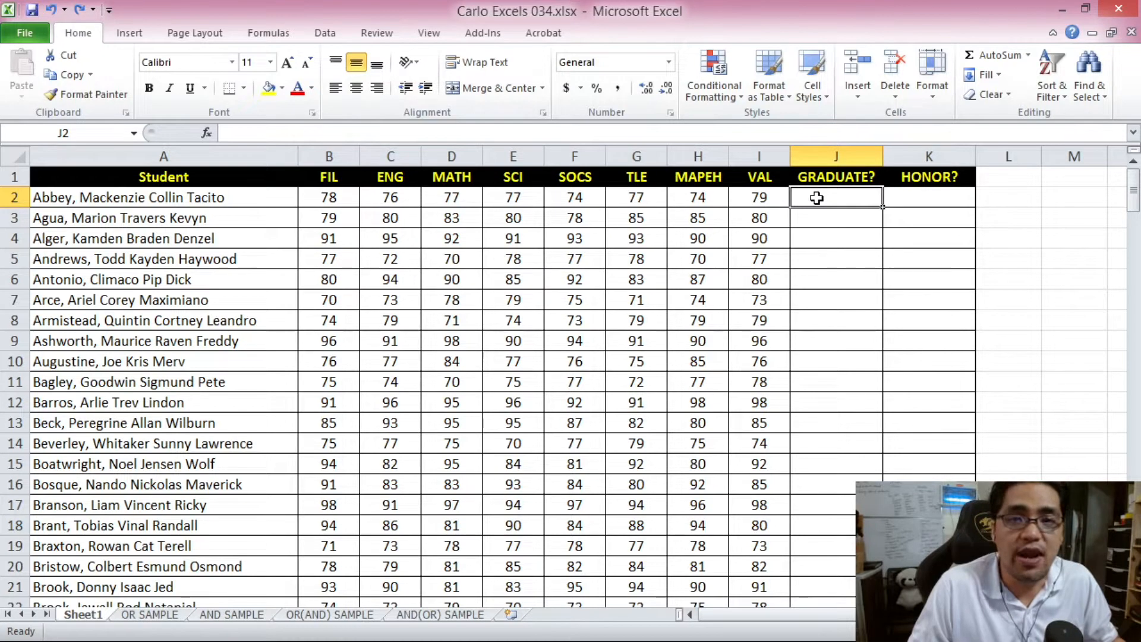
{"action": "left_click", "coordinate": [912, 195]}
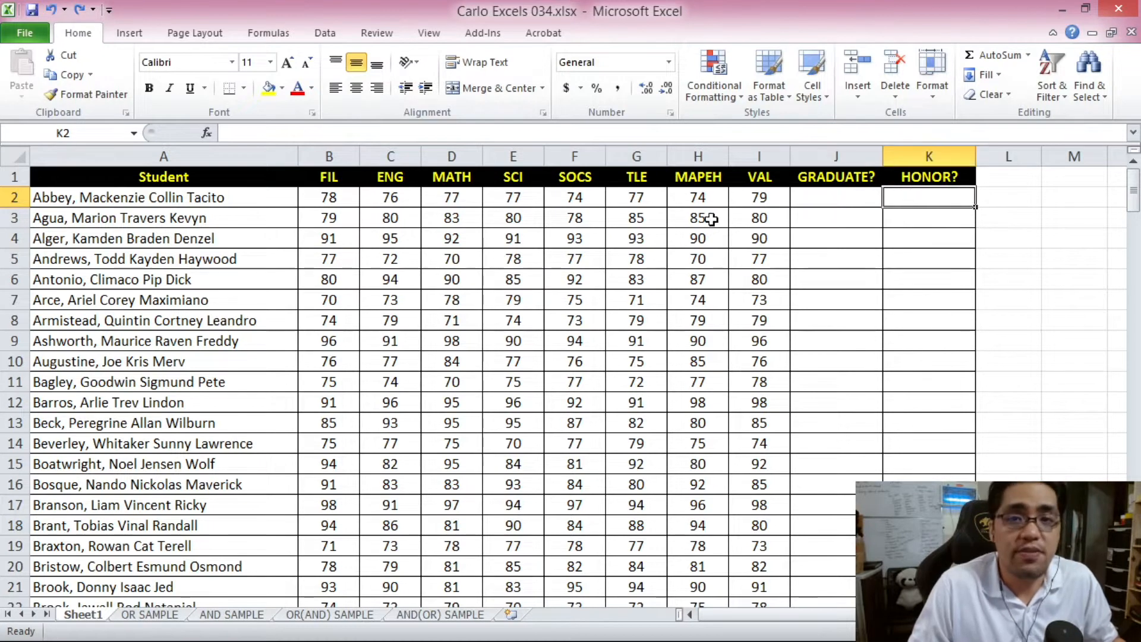
{"action": "left_click", "coordinate": [347, 203]}
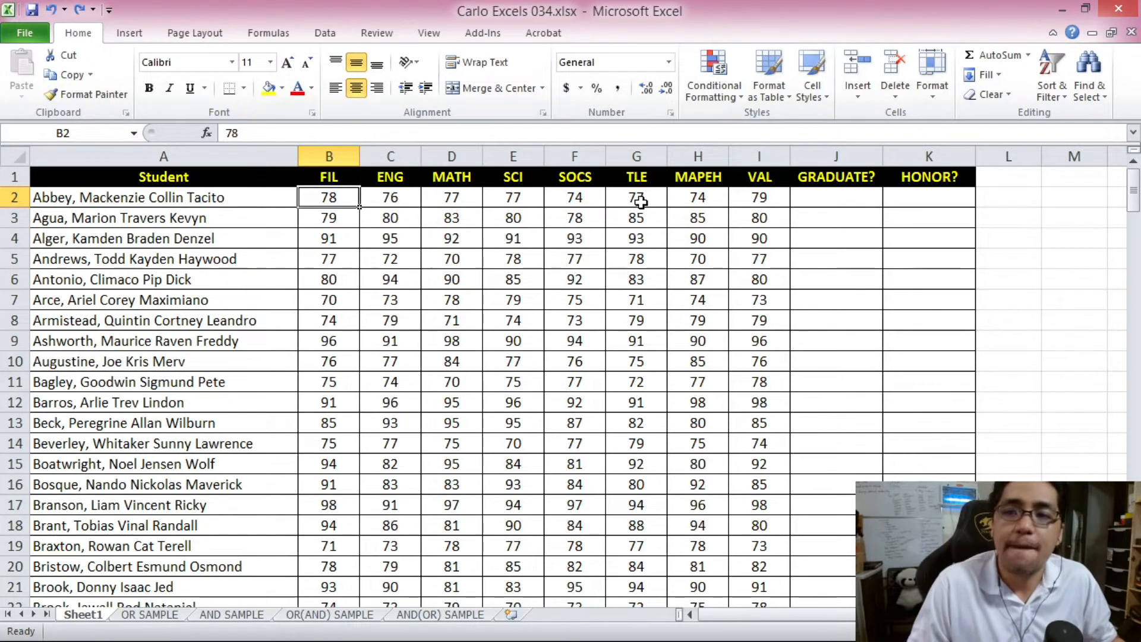
{"action": "left_click", "coordinate": [583, 196]}
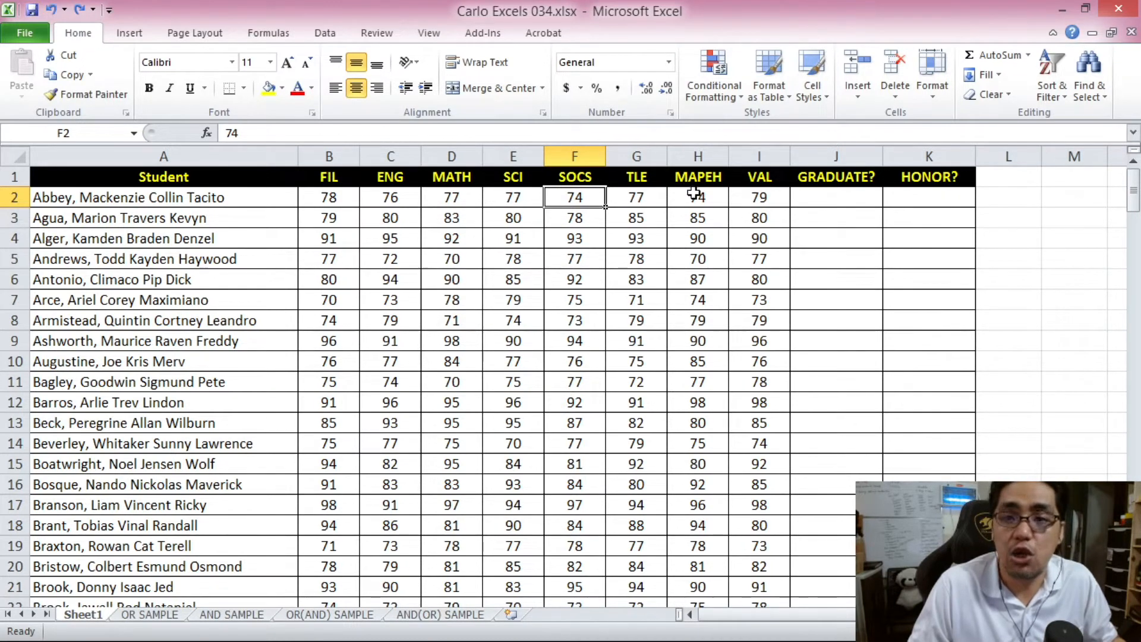
{"action": "left_click_drag", "start_coordinate": [339, 238], "coordinate": [750, 250]}
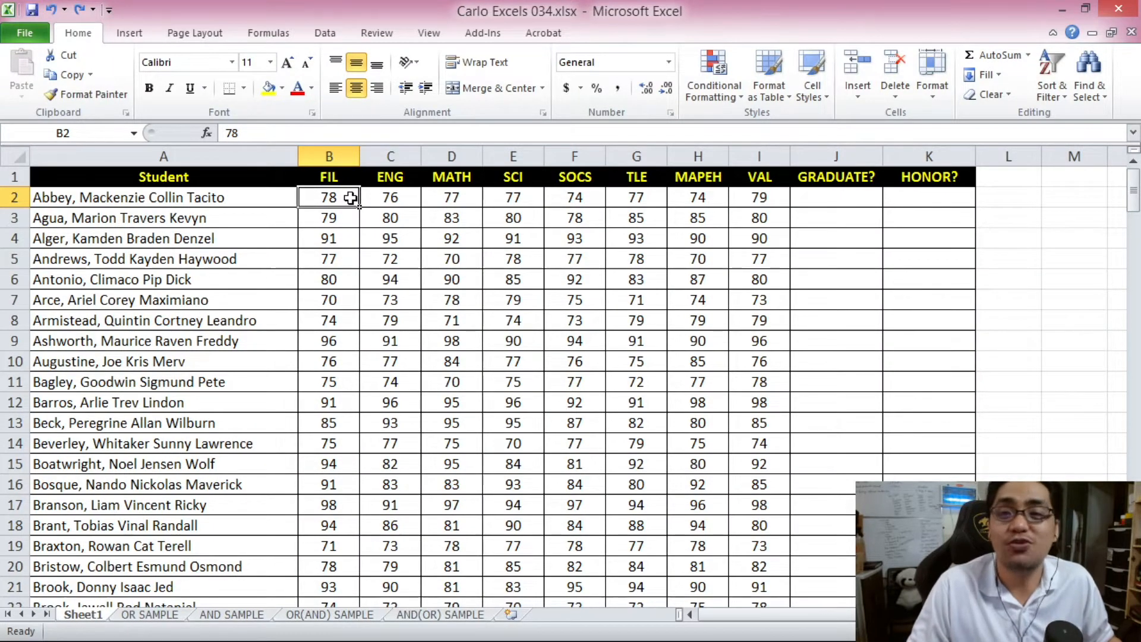
{"action": "left_click", "coordinate": [392, 197]}
{"action": "left_click", "coordinate": [455, 197]}
{"action": "left_click", "coordinate": [533, 194]}
{"action": "left_click", "coordinate": [595, 198]}
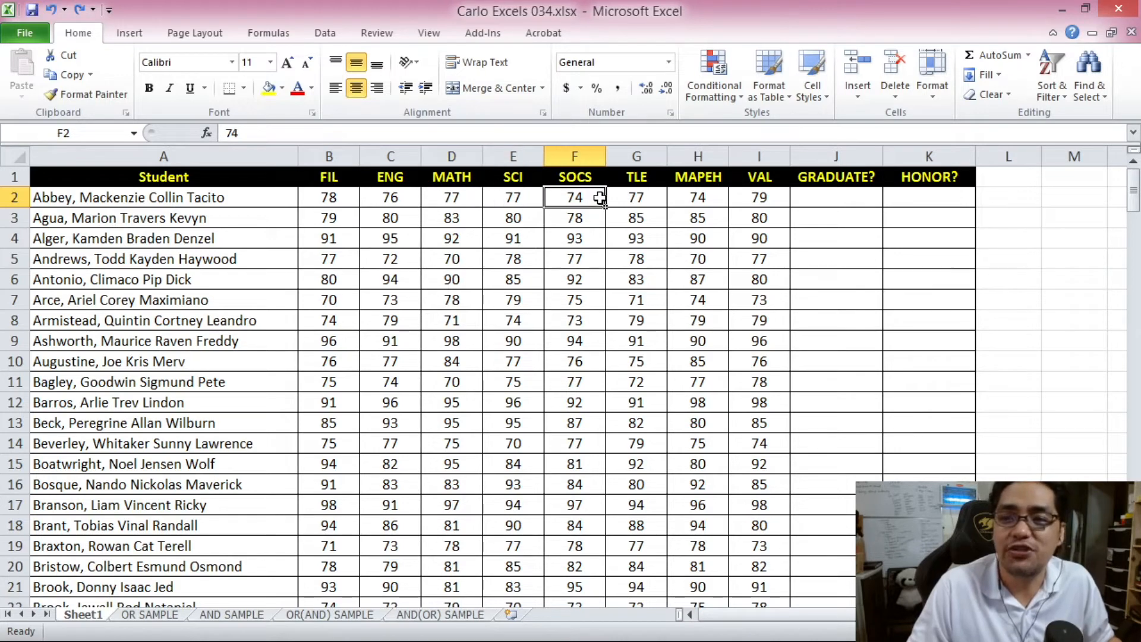
{"action": "left_click", "coordinate": [331, 198]}
{"action": "left_click", "coordinate": [390, 197]}
{"action": "left_click", "coordinate": [468, 199]}
{"action": "left_click", "coordinate": [516, 196]}
{"action": "left_click", "coordinate": [579, 196]}
{"action": "left_click", "coordinate": [642, 197]}
{"action": "left_click", "coordinate": [701, 196]}
{"action": "left_click", "coordinate": [761, 196]}
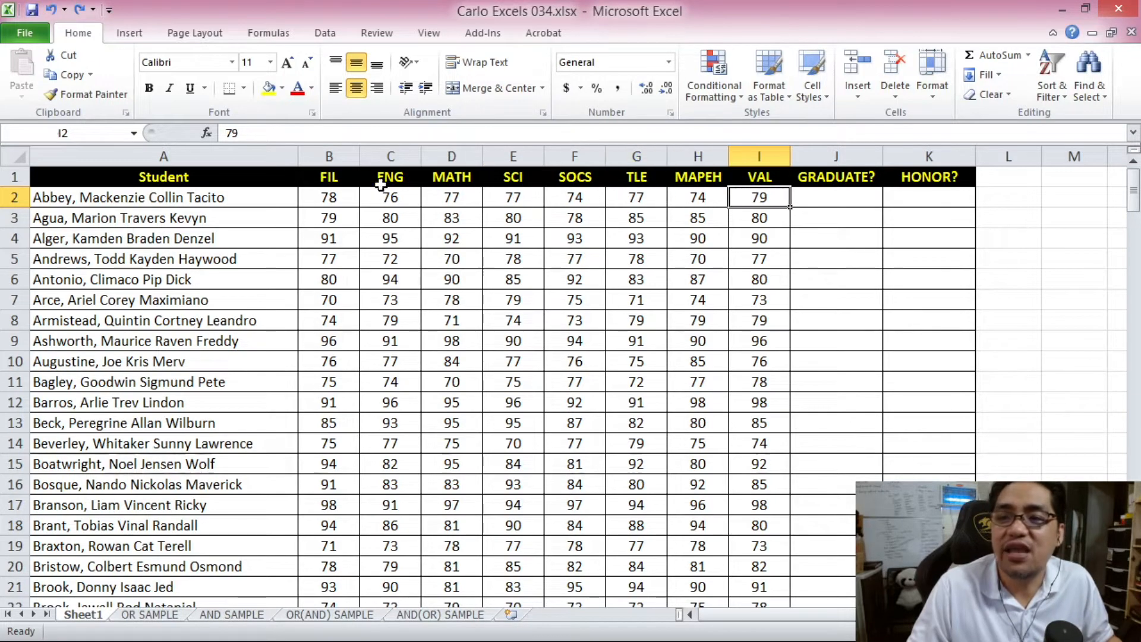
{"action": "left_click", "coordinate": [330, 198]}
{"action": "left_click", "coordinate": [371, 200]}
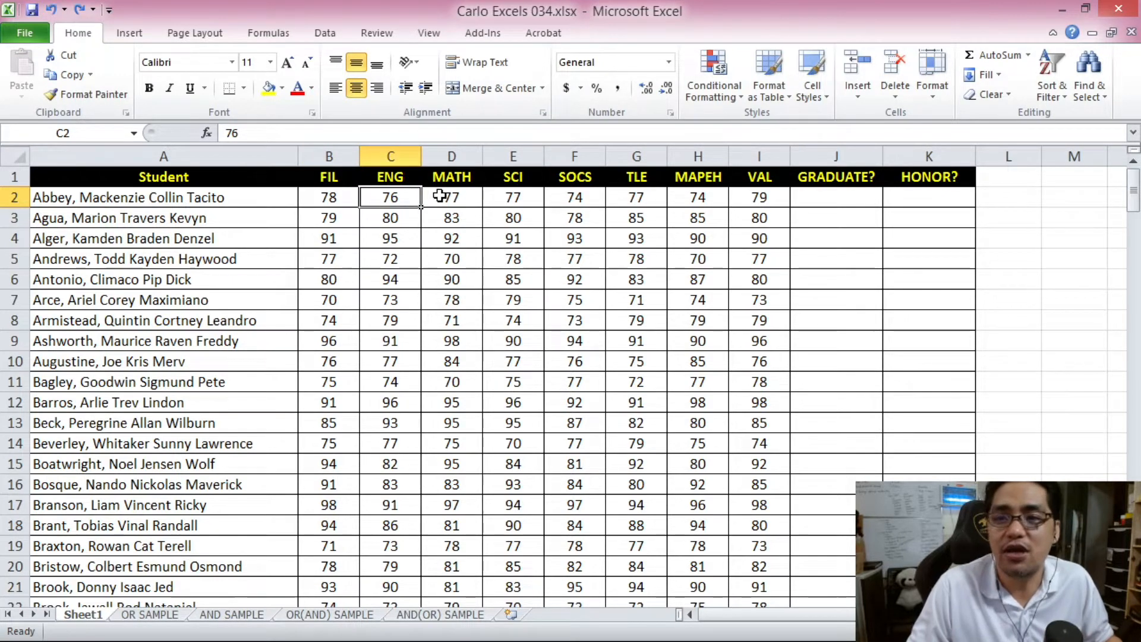
{"action": "left_click", "coordinate": [352, 198]}
{"action": "left_click", "coordinate": [411, 202]}
{"action": "left_click", "coordinate": [486, 201]}
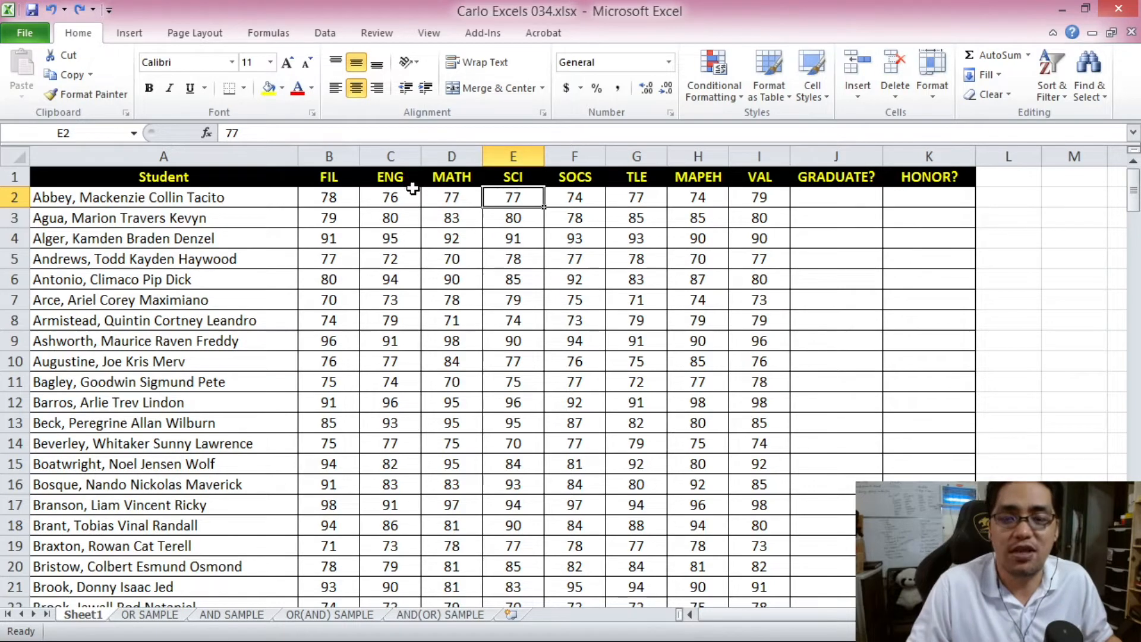
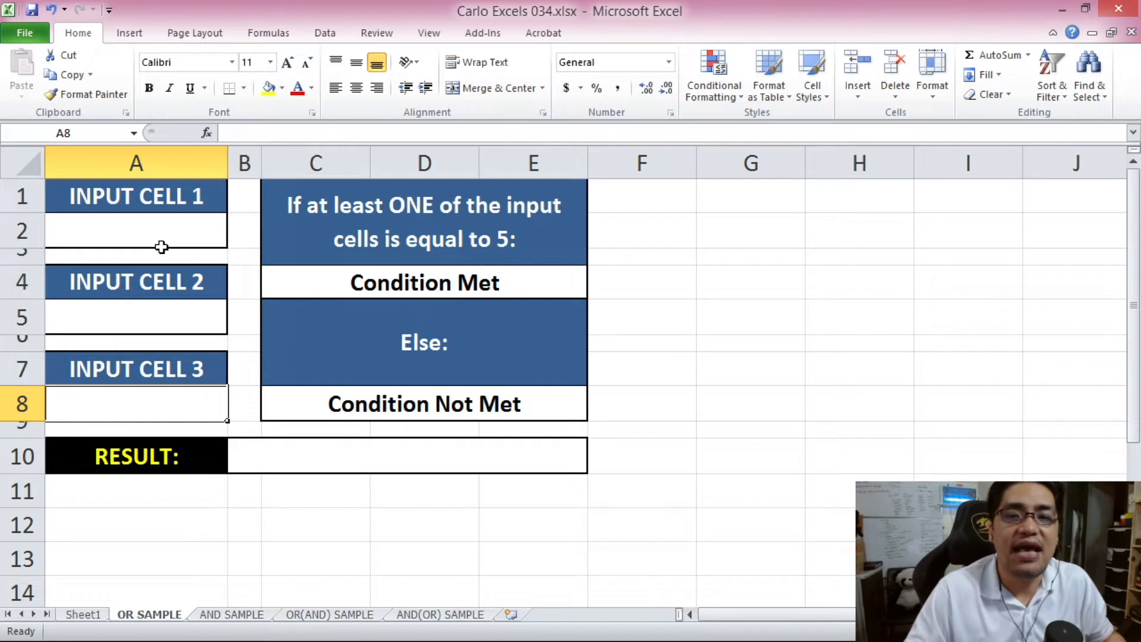
- Review the OR SAMPLE sheet's equal-to-5 condition description in C1
{"action": "left_click", "coordinate": [313, 219]}
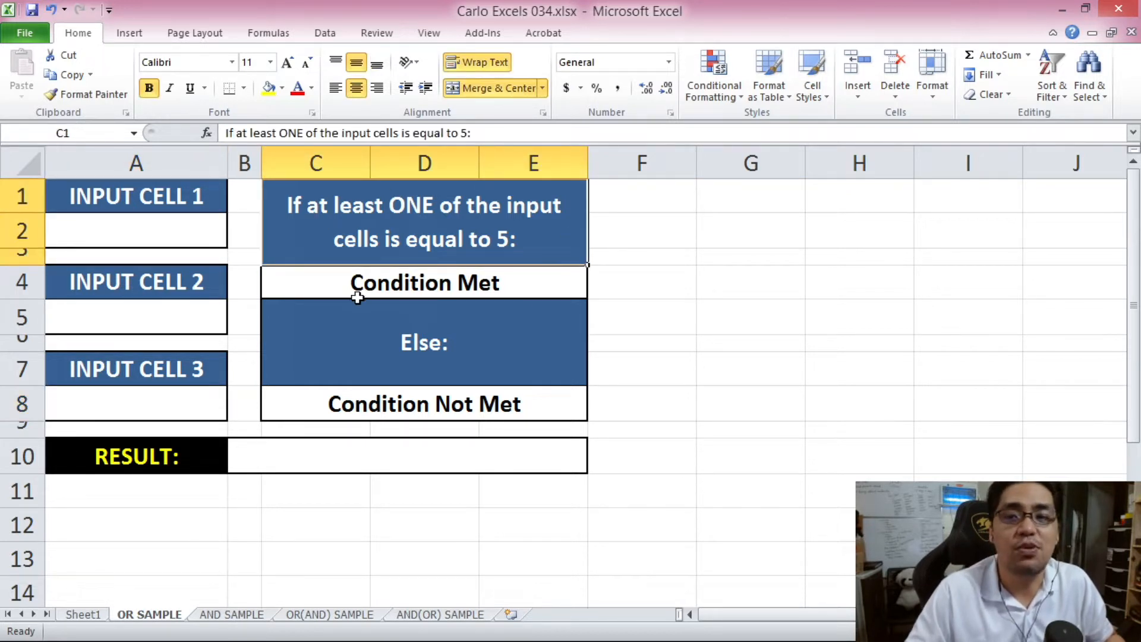
{"action": "left_click", "coordinate": [370, 448]}
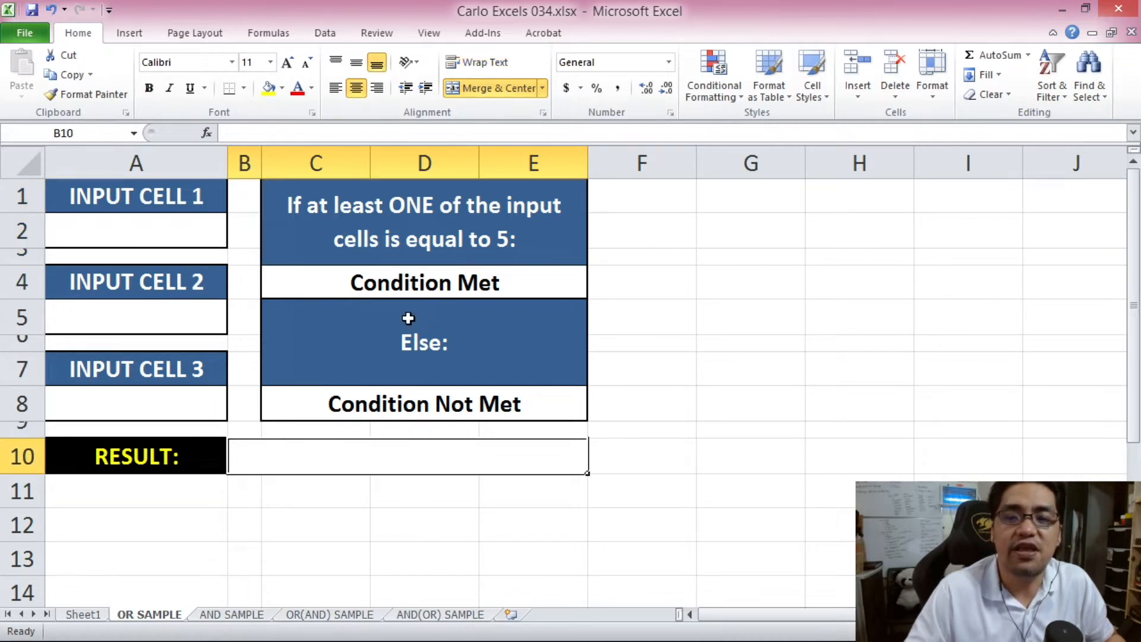
{"action": "left_click", "coordinate": [405, 289]}
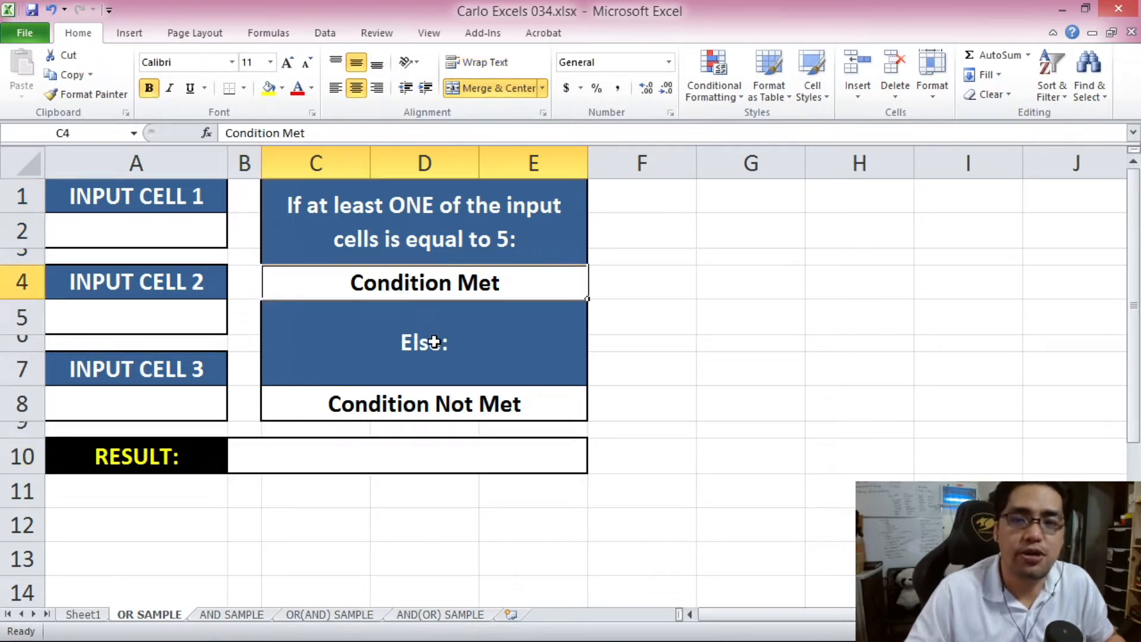
{"action": "left_click", "coordinate": [196, 233]}
{"action": "left_click", "coordinate": [179, 319]}
{"action": "left_click", "coordinate": [158, 392]}
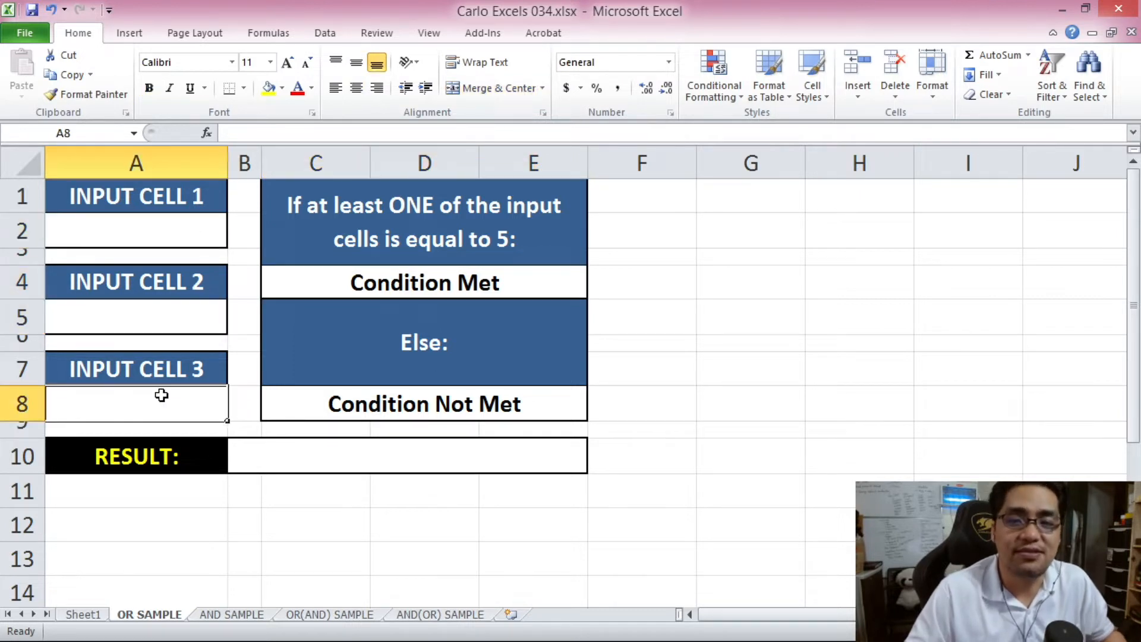
{"action": "left_click", "coordinate": [161, 237]}
{"action": "left_click", "coordinate": [156, 304]}
{"action": "left_click", "coordinate": [157, 395]}
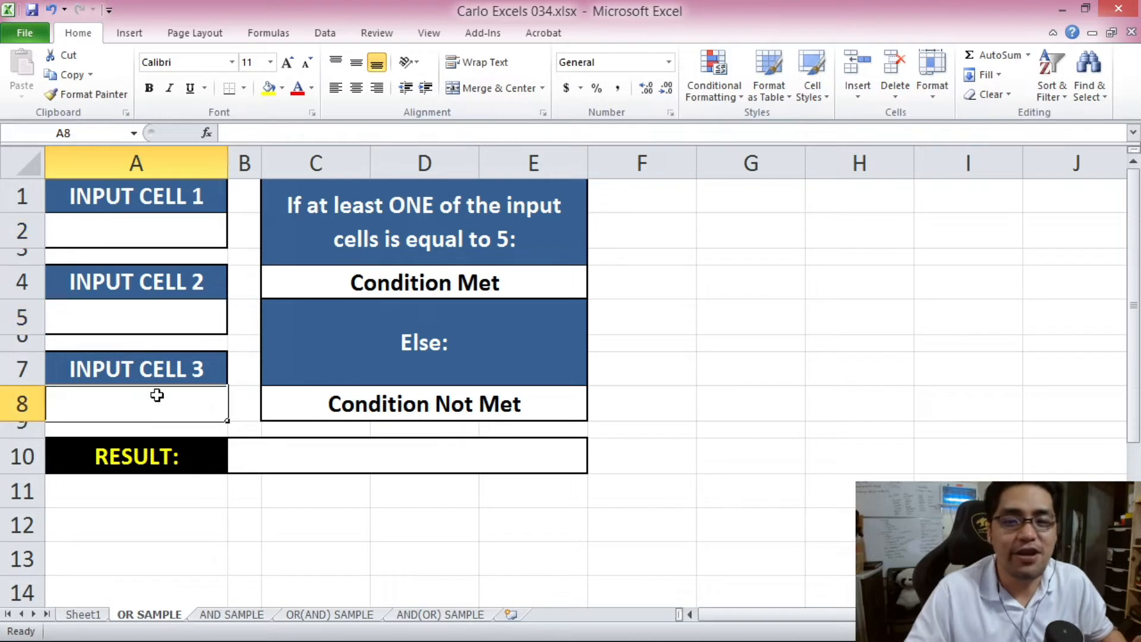
{"action": "left_click", "coordinate": [293, 450]}
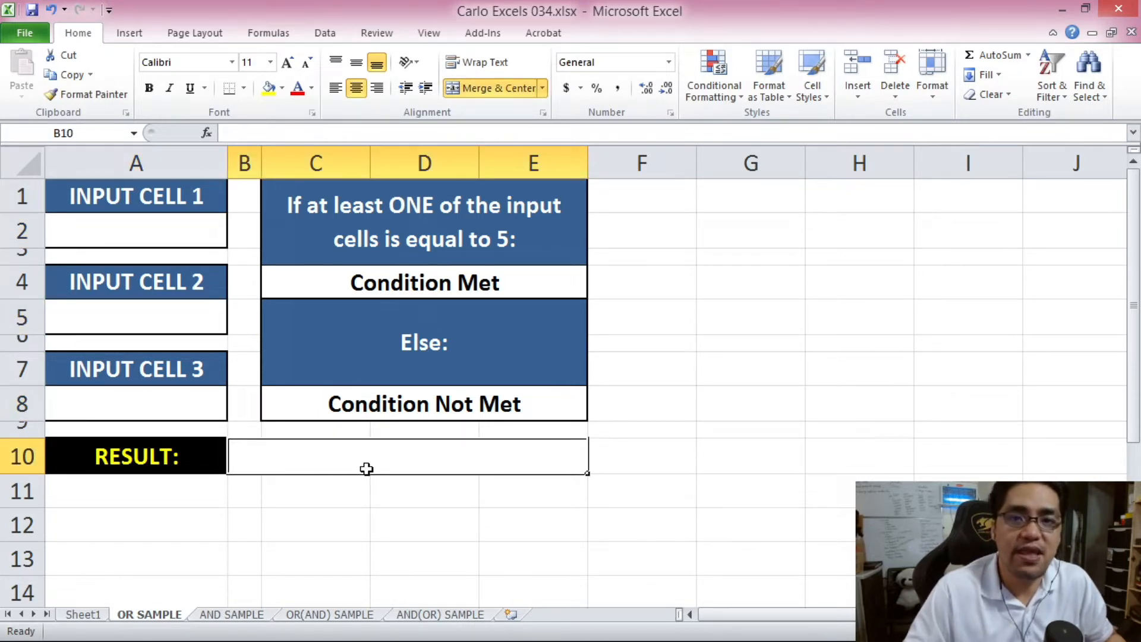
{"action": "left_click", "coordinate": [387, 407]}
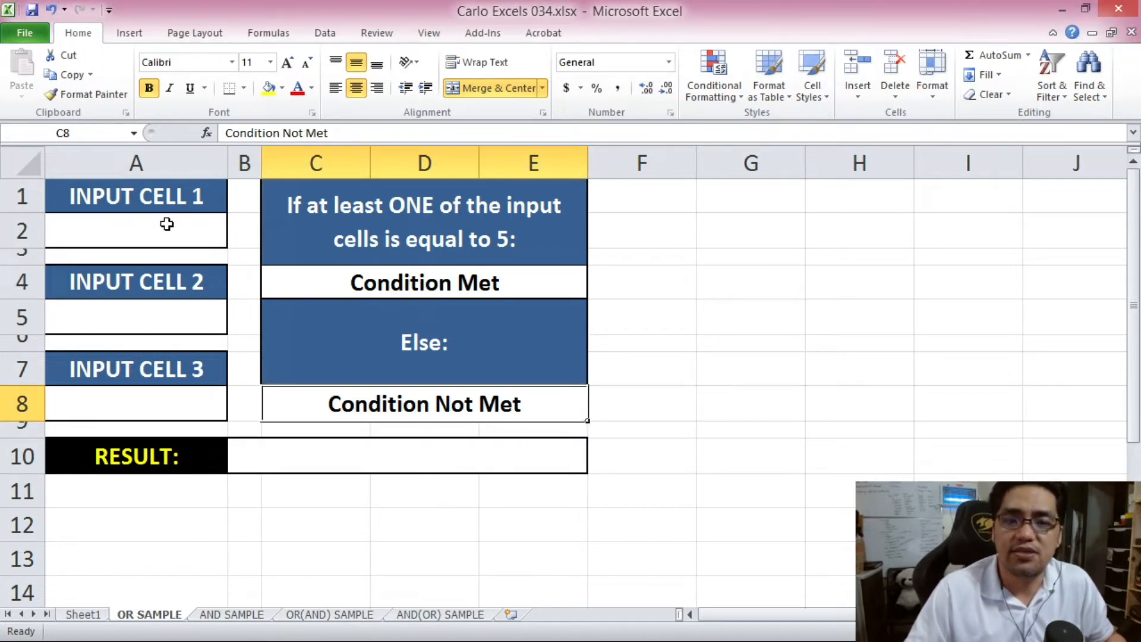
{"action": "left_click", "coordinate": [190, 224]}
{"action": "left_click", "coordinate": [176, 318]}
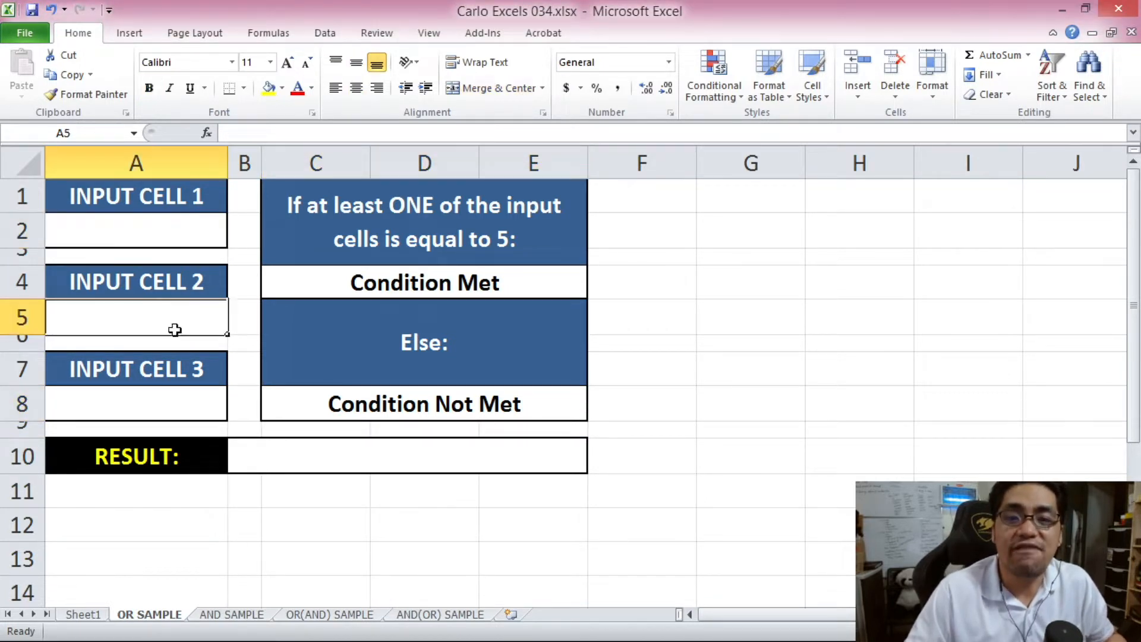
{"action": "left_click", "coordinate": [185, 401]}
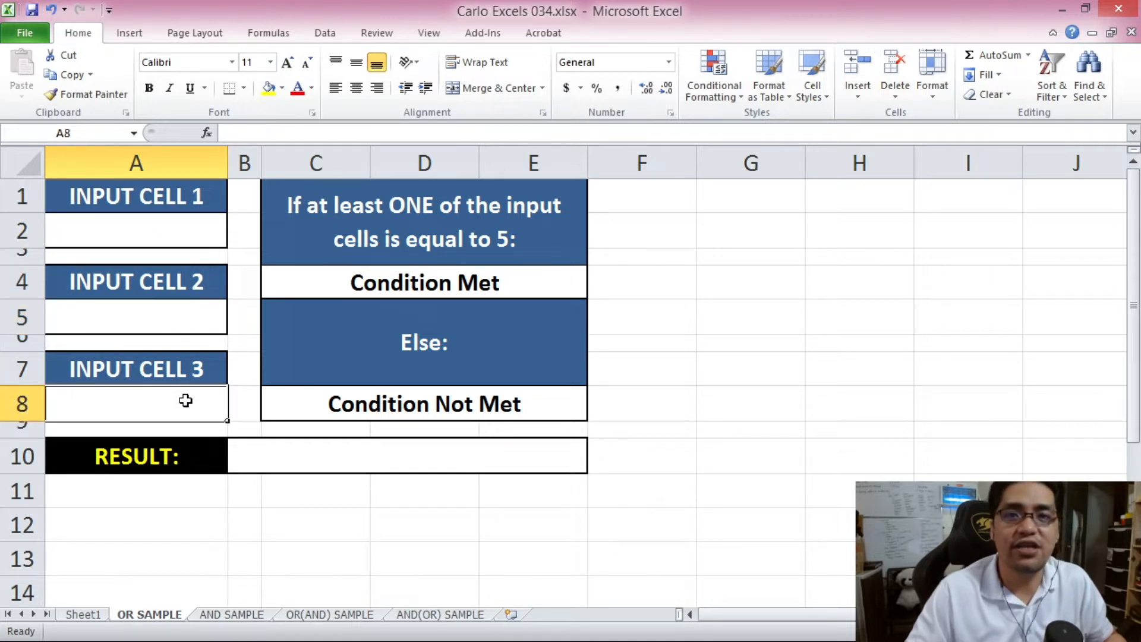
{"action": "left_click", "coordinate": [315, 273]}
{"action": "left_click", "coordinate": [345, 412]}
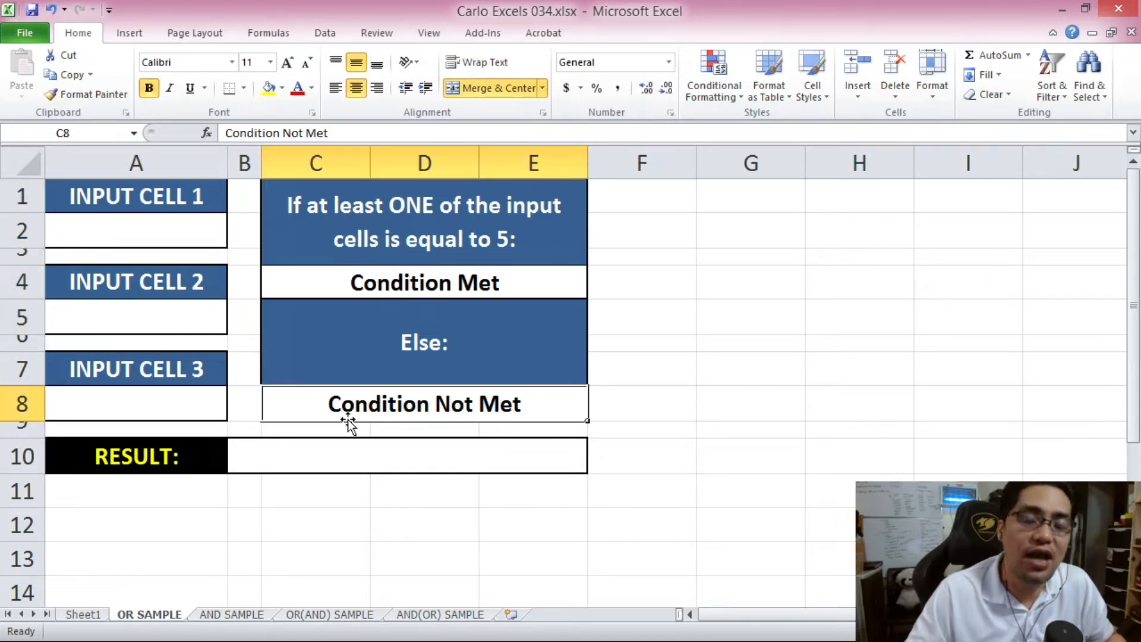
{"action": "left_click", "coordinate": [334, 461]}
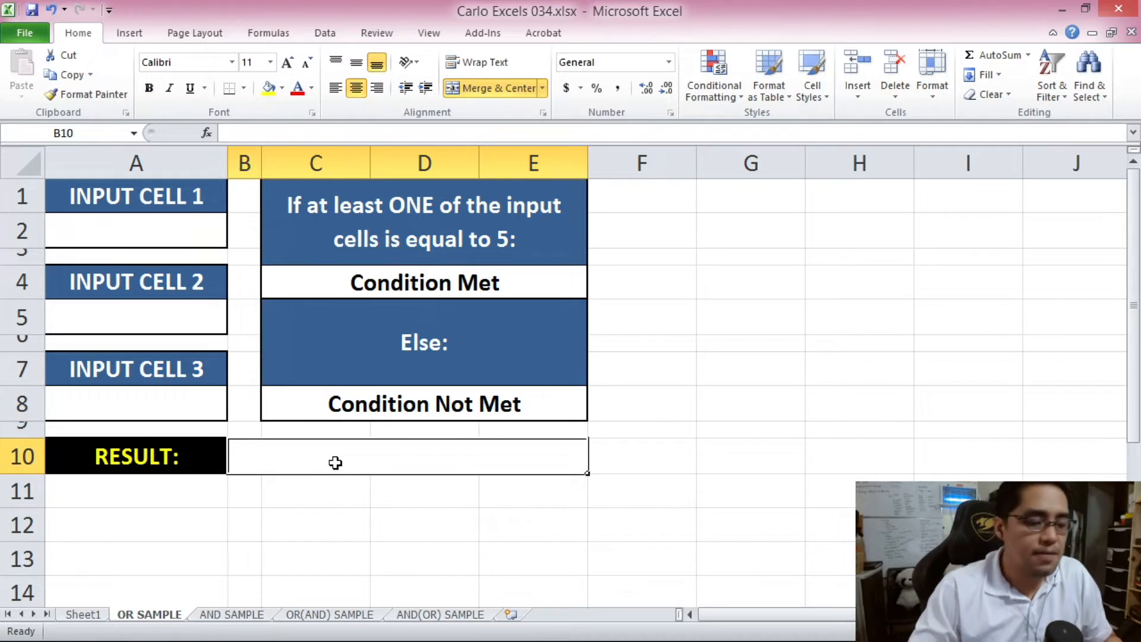
- In RESULT cell B10, type =IF(OR(A2=5,A5=5,A8=5) by clicking the three input cells
{"action": "type", "text": "=IF("}
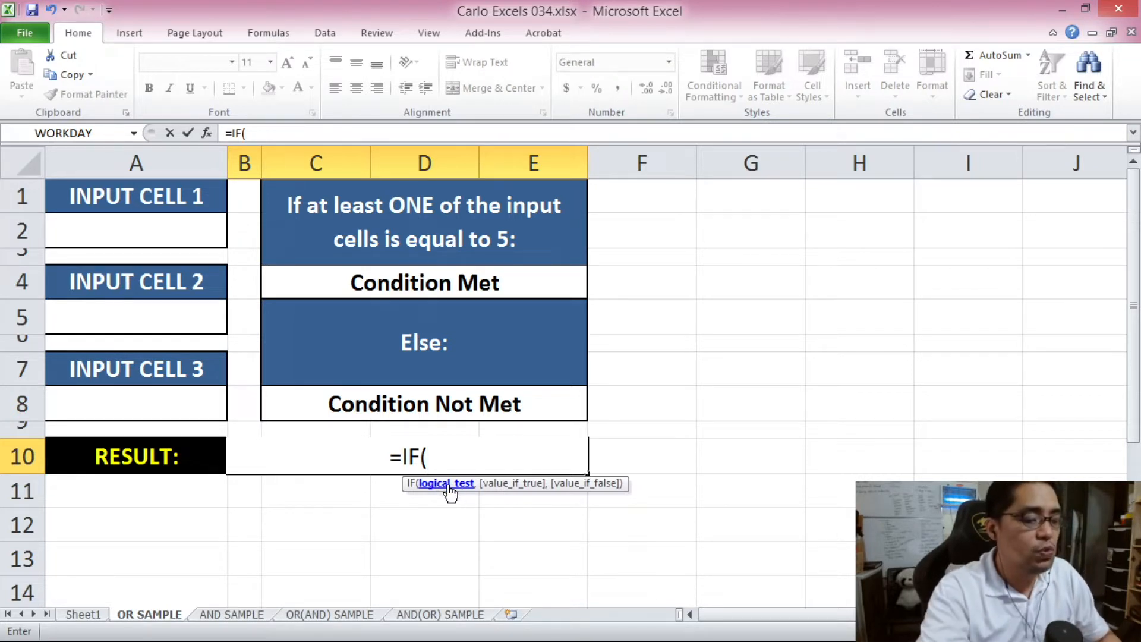
{"action": "type", "text": "OR"}
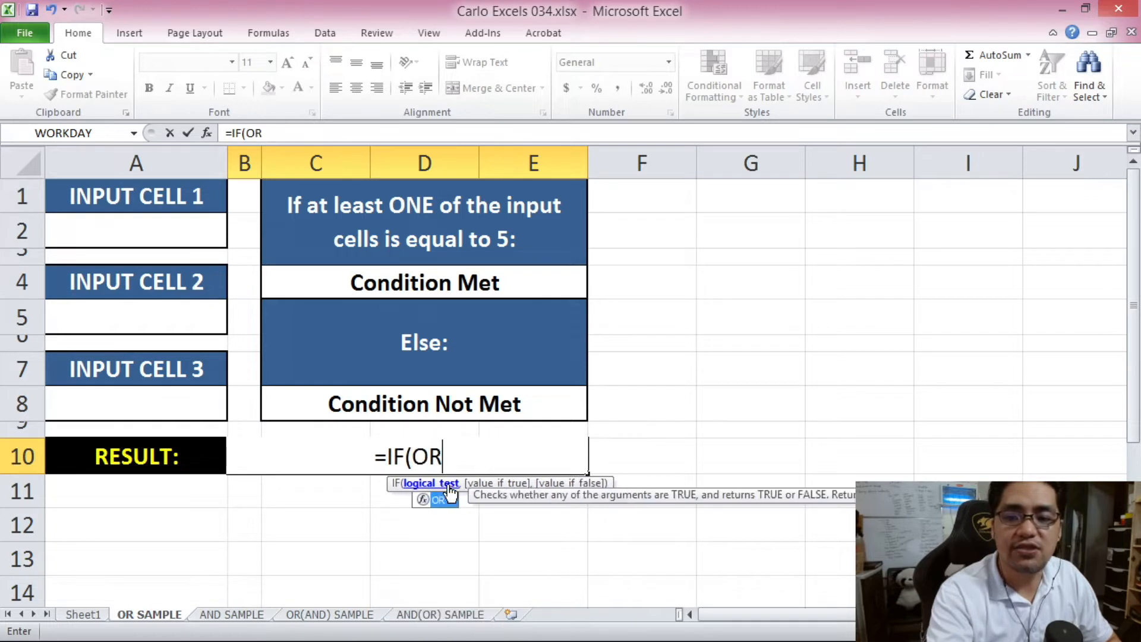
{"action": "type", "text": "("}
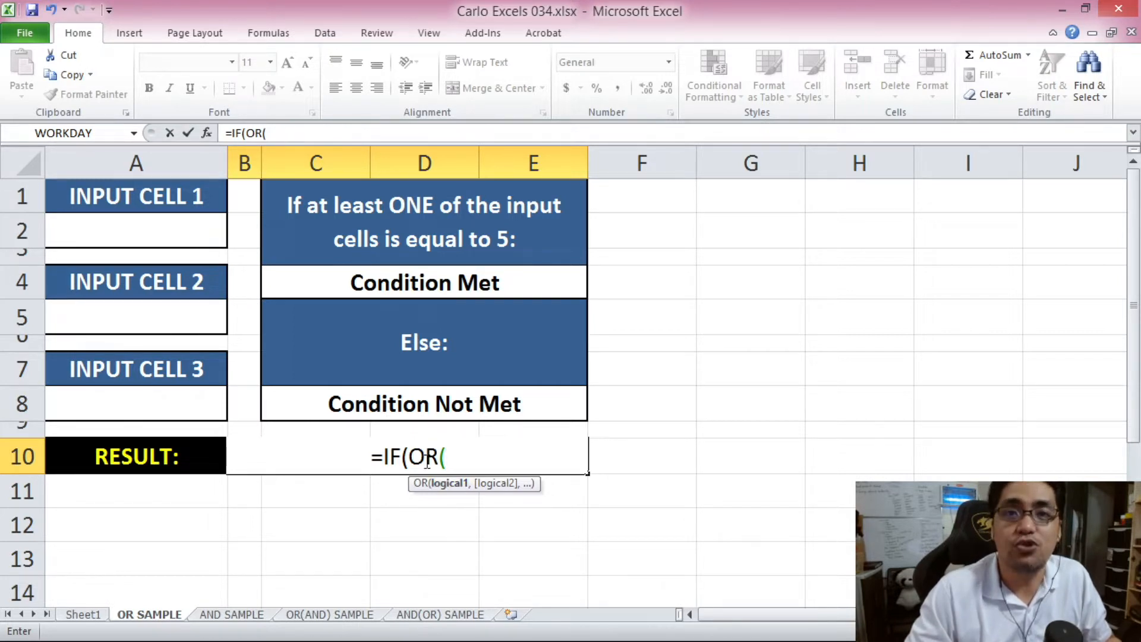
{"action": "left_click", "coordinate": [179, 236]}
{"action": "type", "text": "=5"}
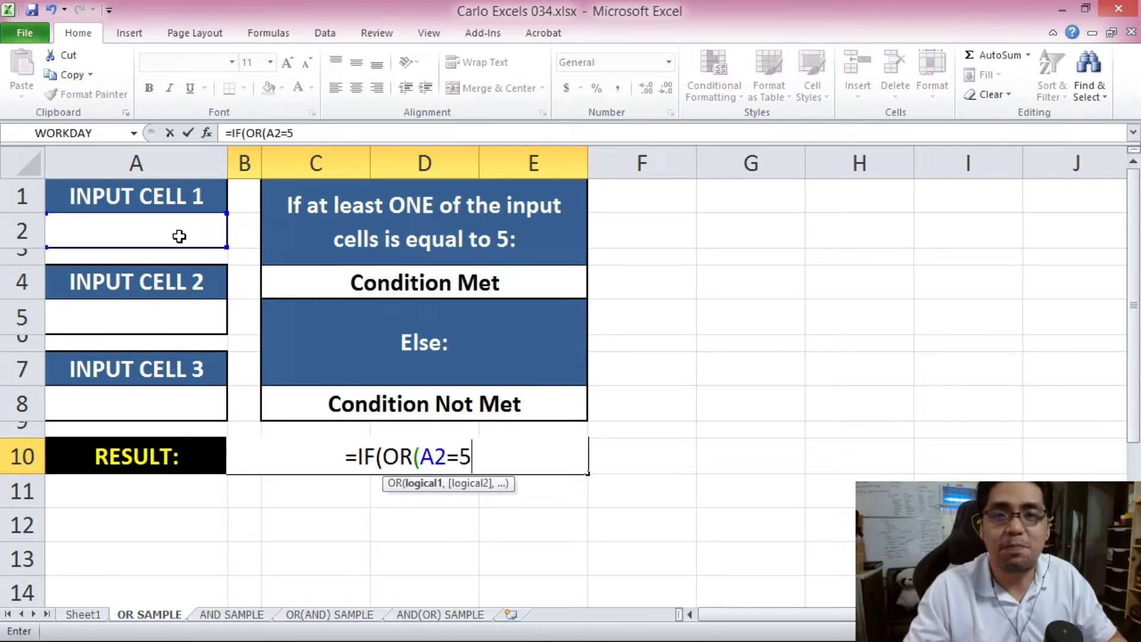
{"action": "type", "text": ","}
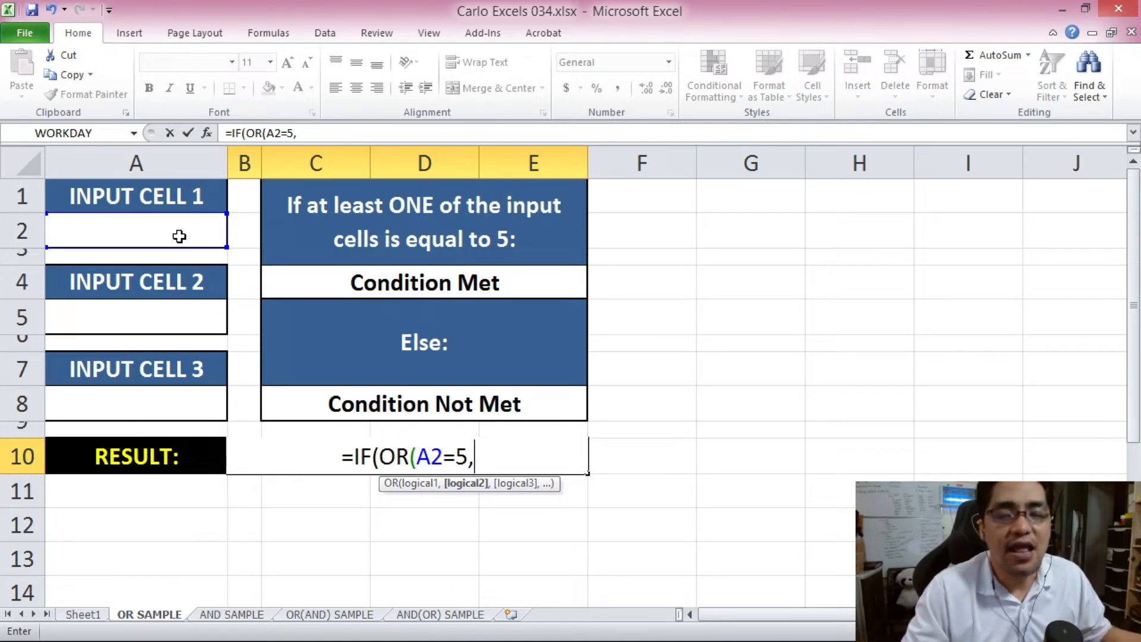
{"action": "left_click", "coordinate": [183, 310]}
{"action": "type", "text": "=5"}
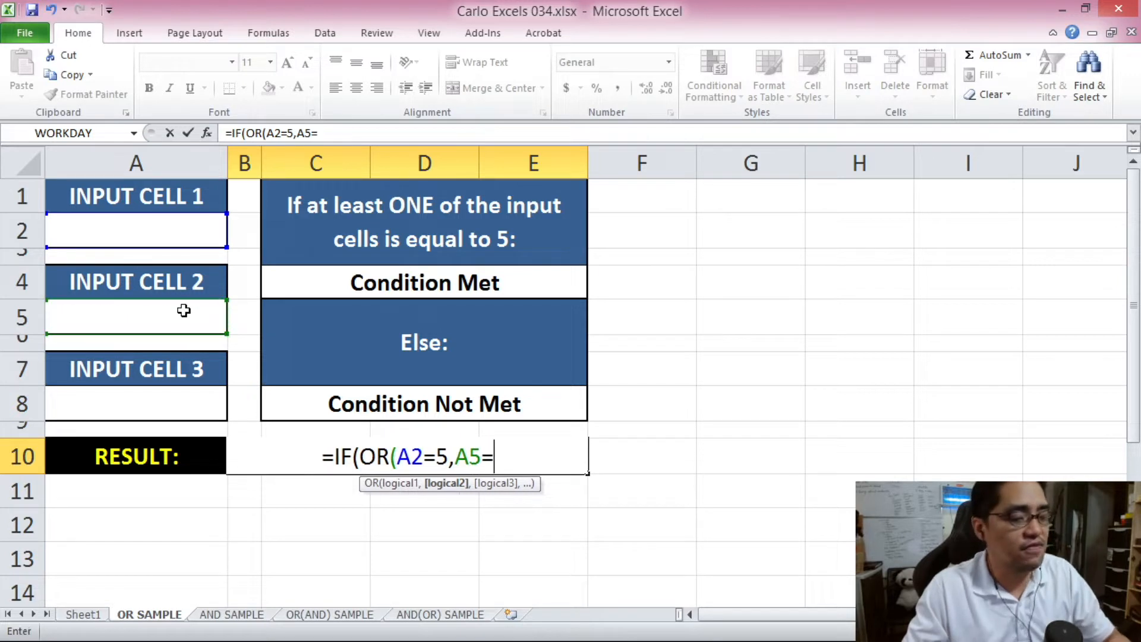
{"action": "type", "text": ","}
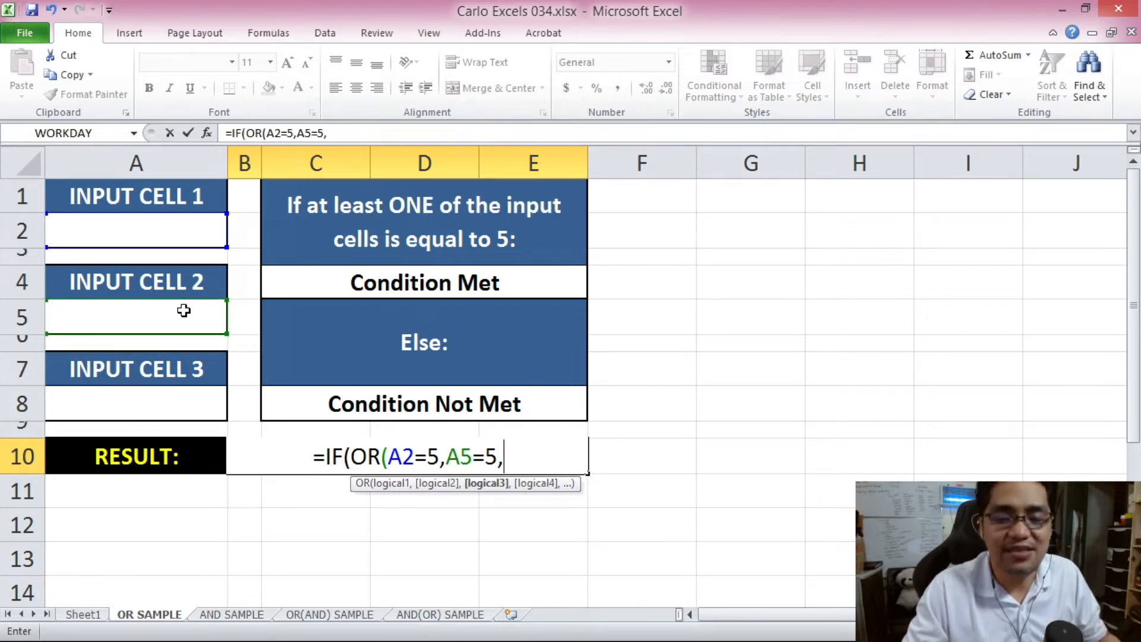
{"action": "left_click", "coordinate": [179, 395]}
{"action": "type", "text": "="}
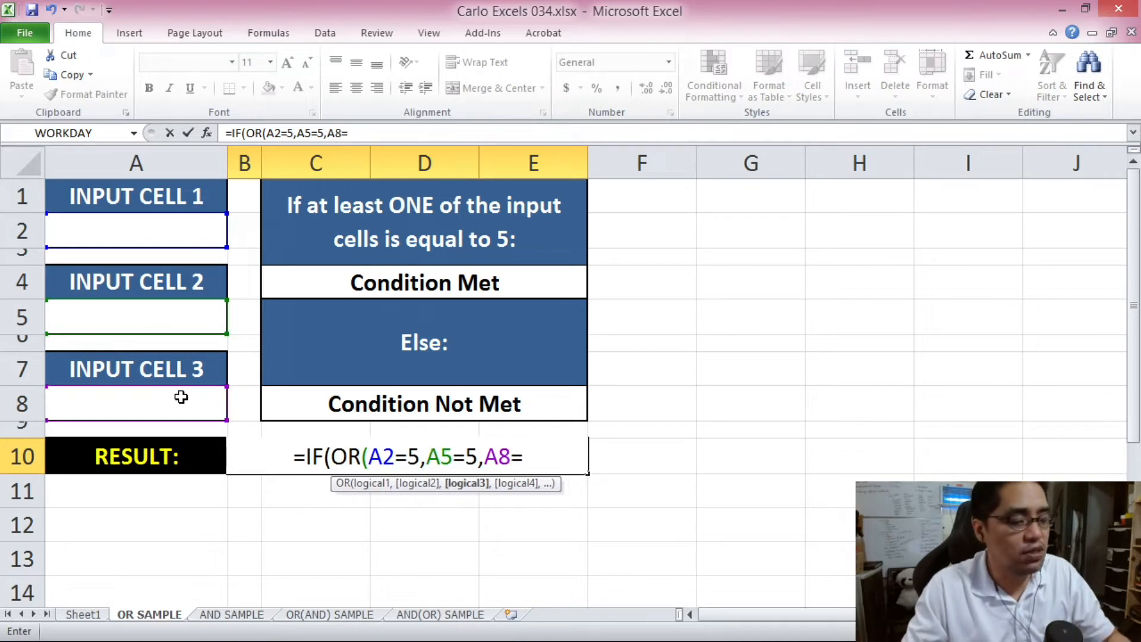
{"action": "type", "text": "5)"}
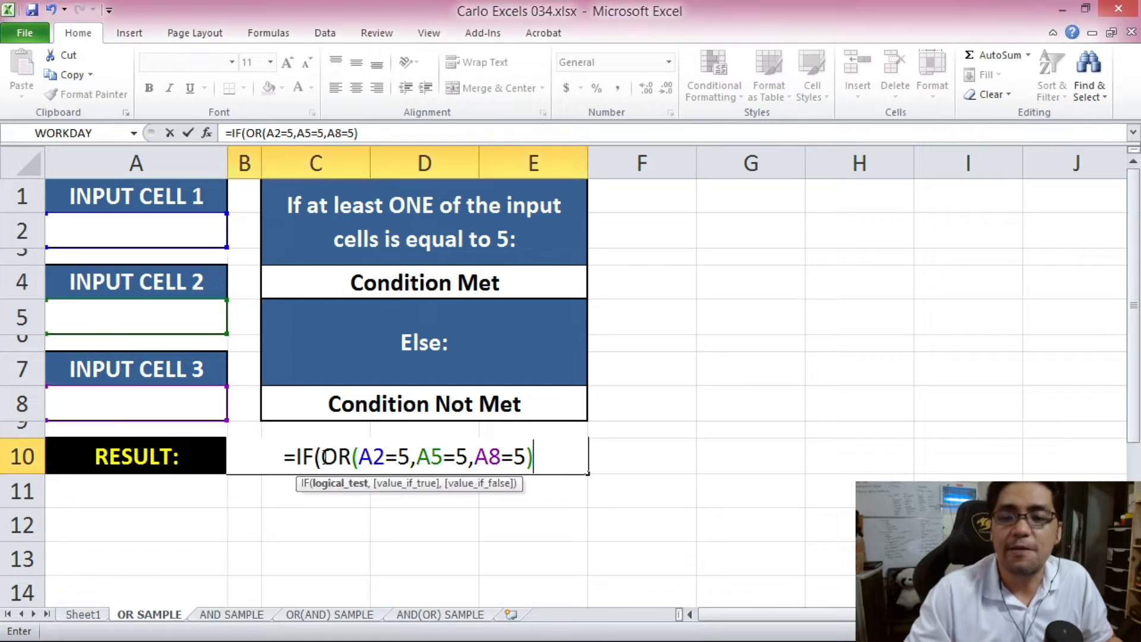
{"action": "left_click", "coordinate": [362, 455]}
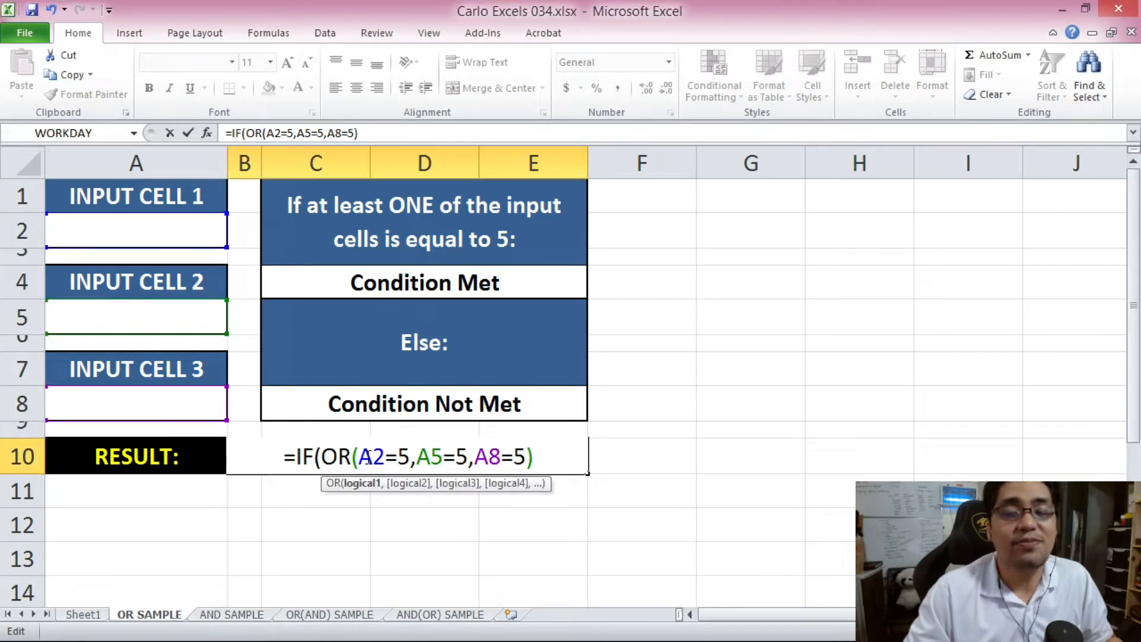
- Highlight the three OR conditions within the formula to review them
{"action": "left_click_drag", "start_coordinate": [356, 457], "coordinate": [526, 458]}
{"action": "left_click_drag", "start_coordinate": [357, 457], "coordinate": [526, 458]}
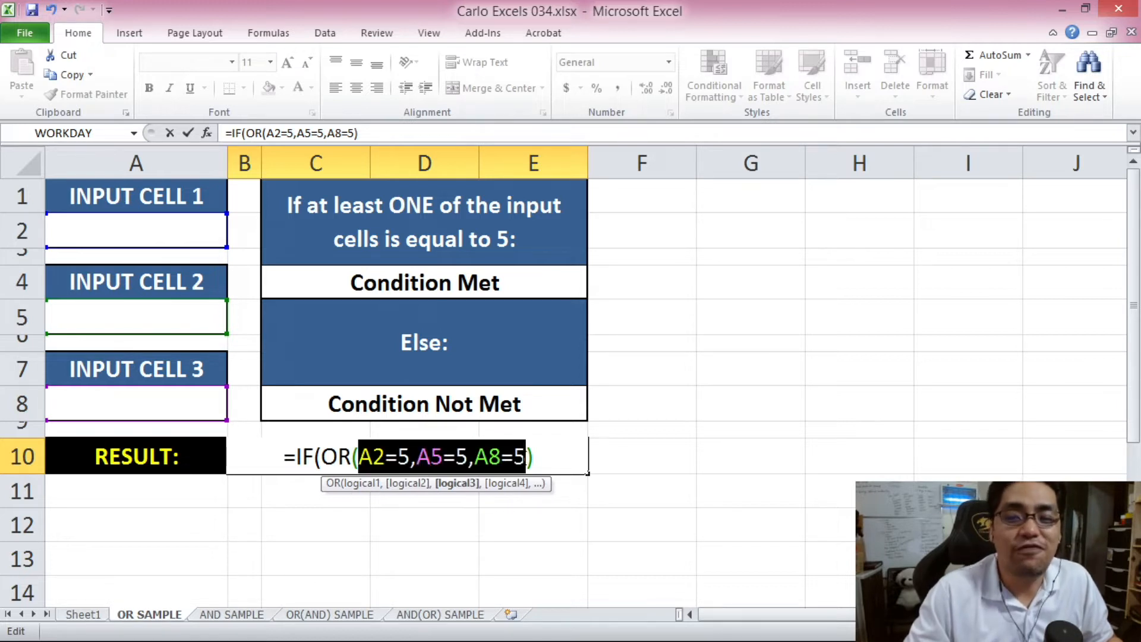
{"action": "left_click", "coordinate": [540, 458]}
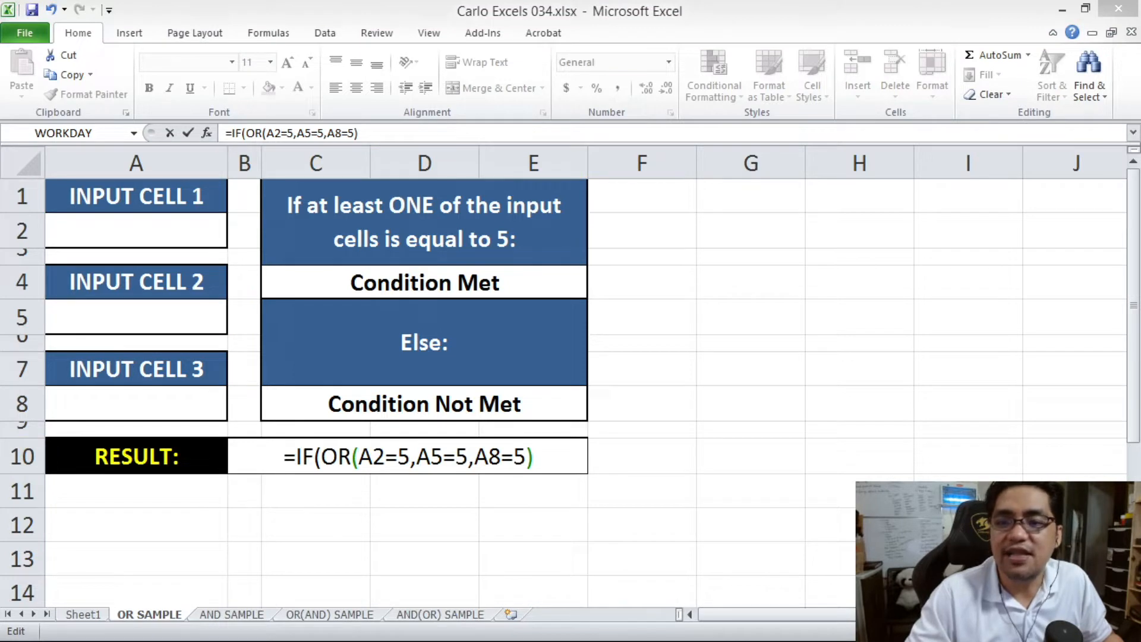
{"action": "left_click", "coordinate": [554, 462]}
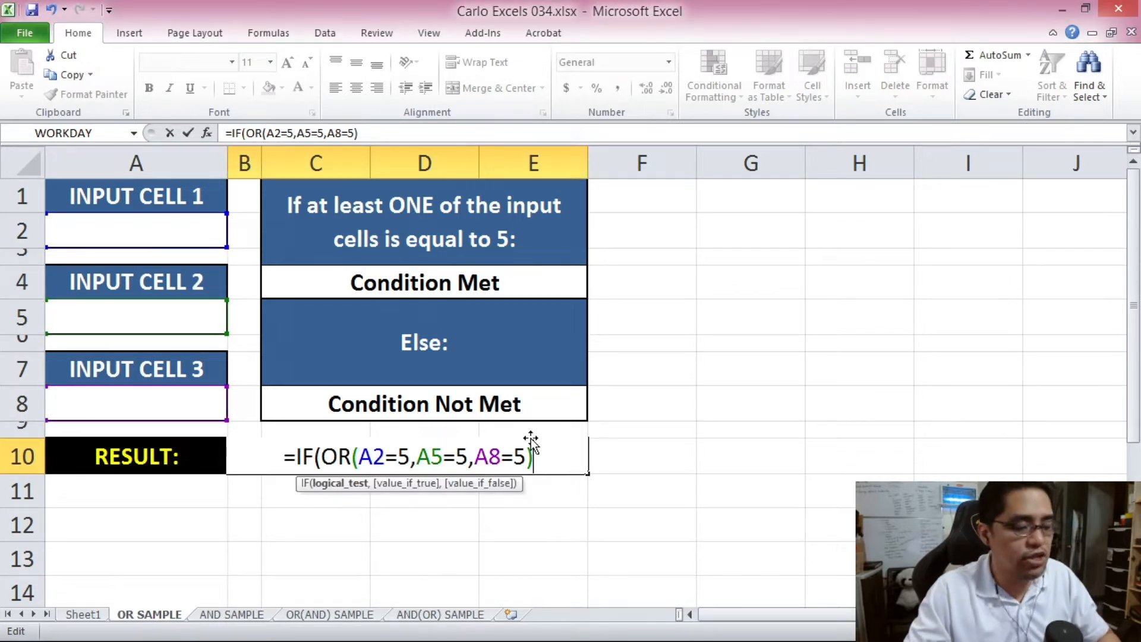
- Complete the formula as =IF(OR(A2=5,A5=5,A8=5),C4,C8) and commit it
{"action": "type", "text": ","}
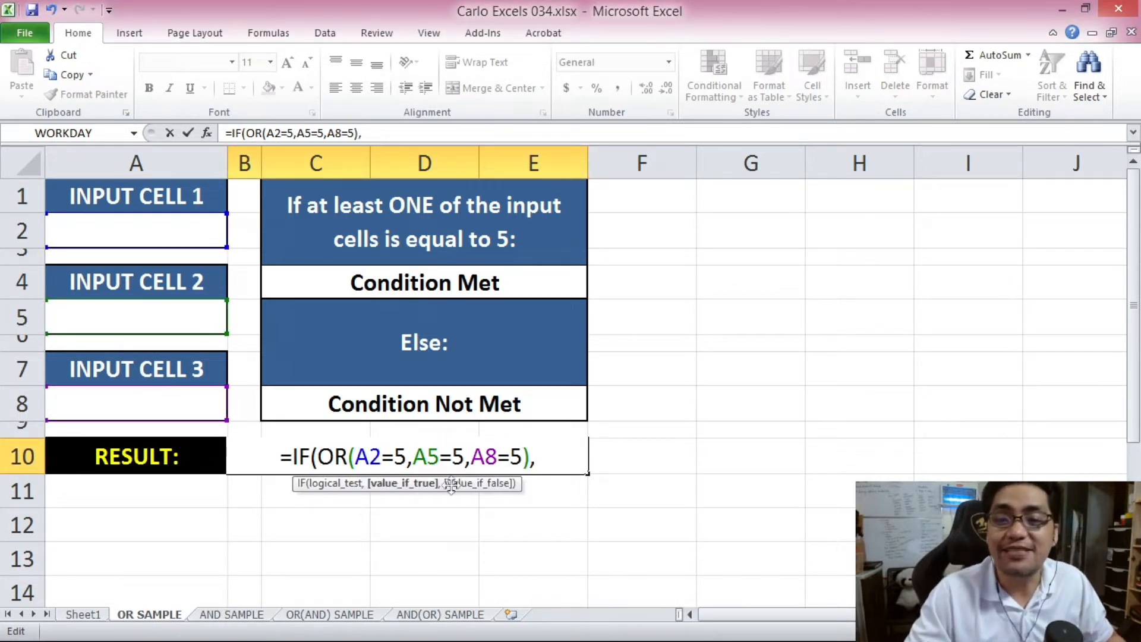
{"action": "left_click", "coordinate": [375, 284]}
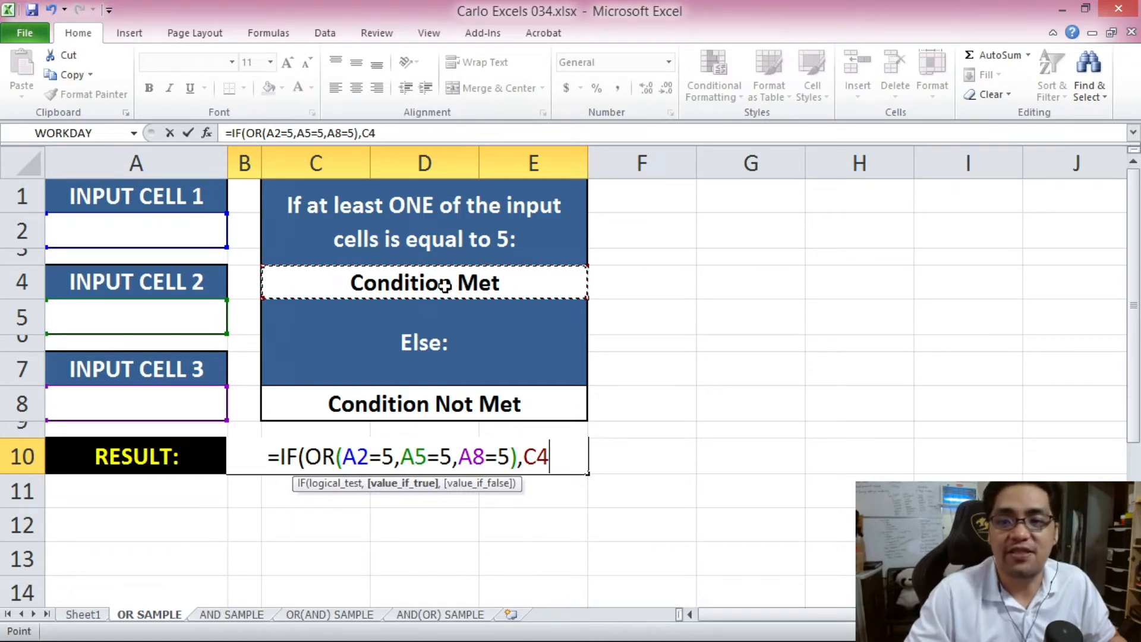
{"action": "left_click", "coordinate": [404, 137]}
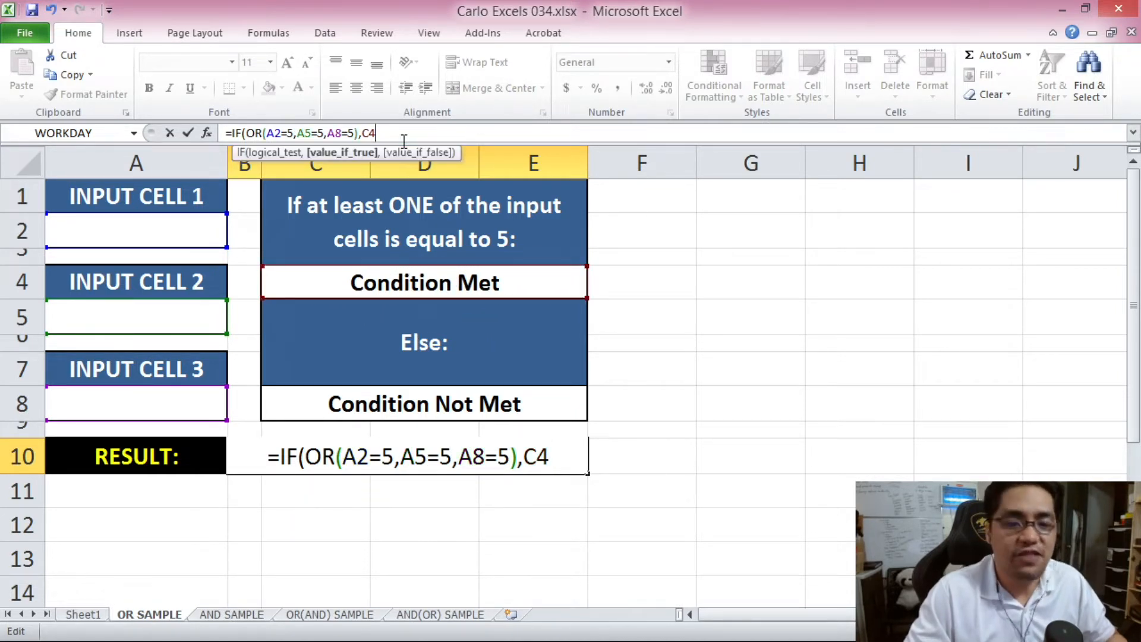
{"action": "type", "text": ","}
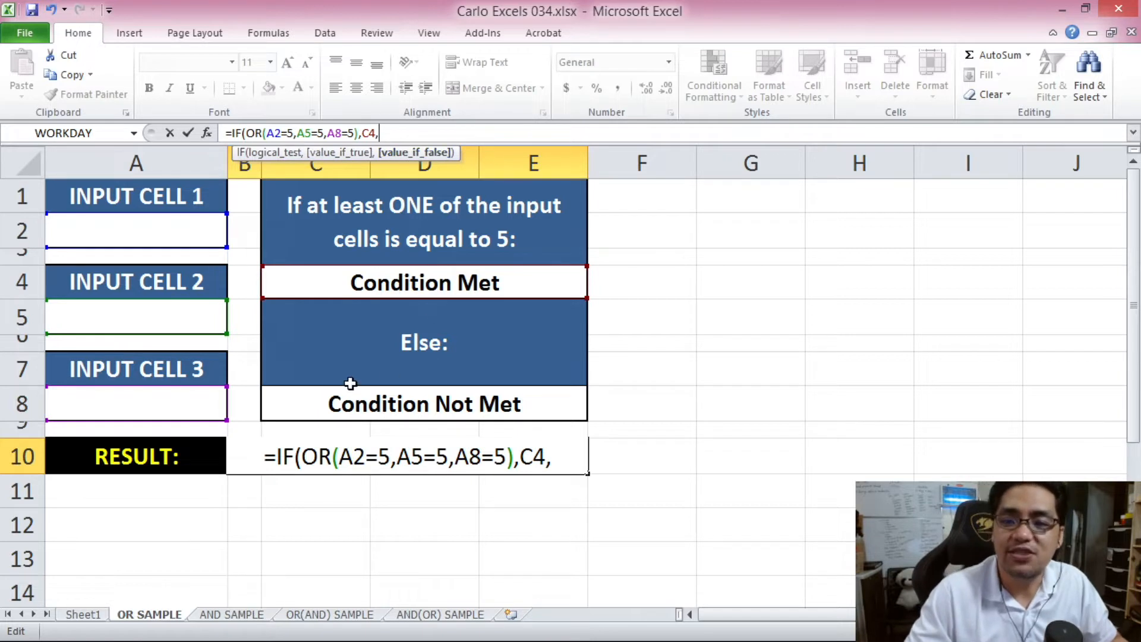
{"action": "left_click", "coordinate": [381, 405]}
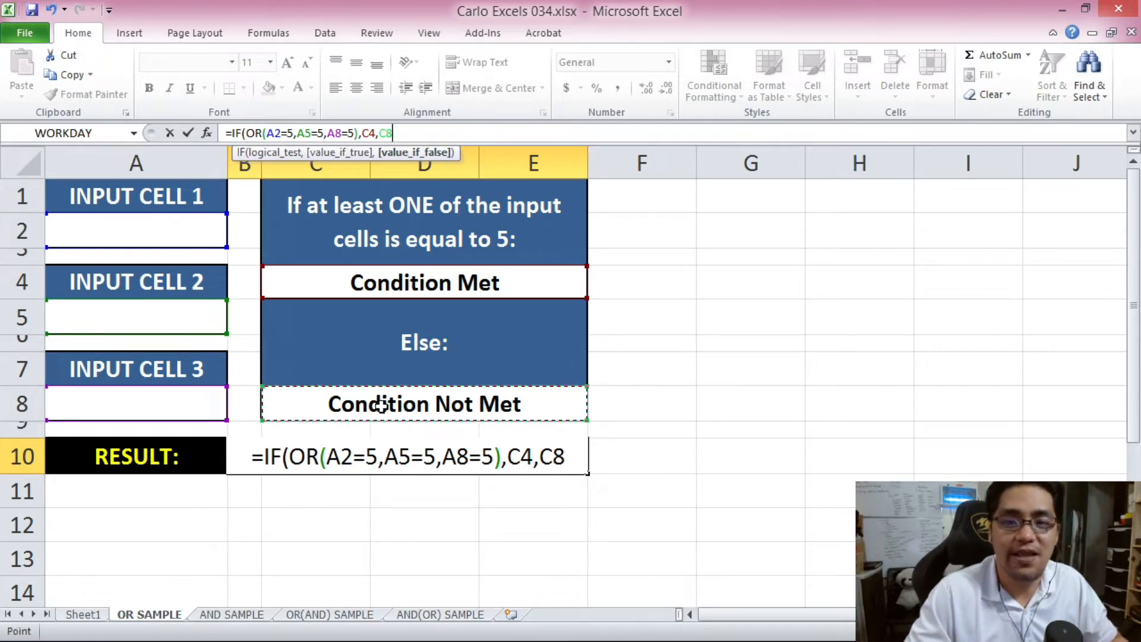
{"action": "type", "text": ")"}
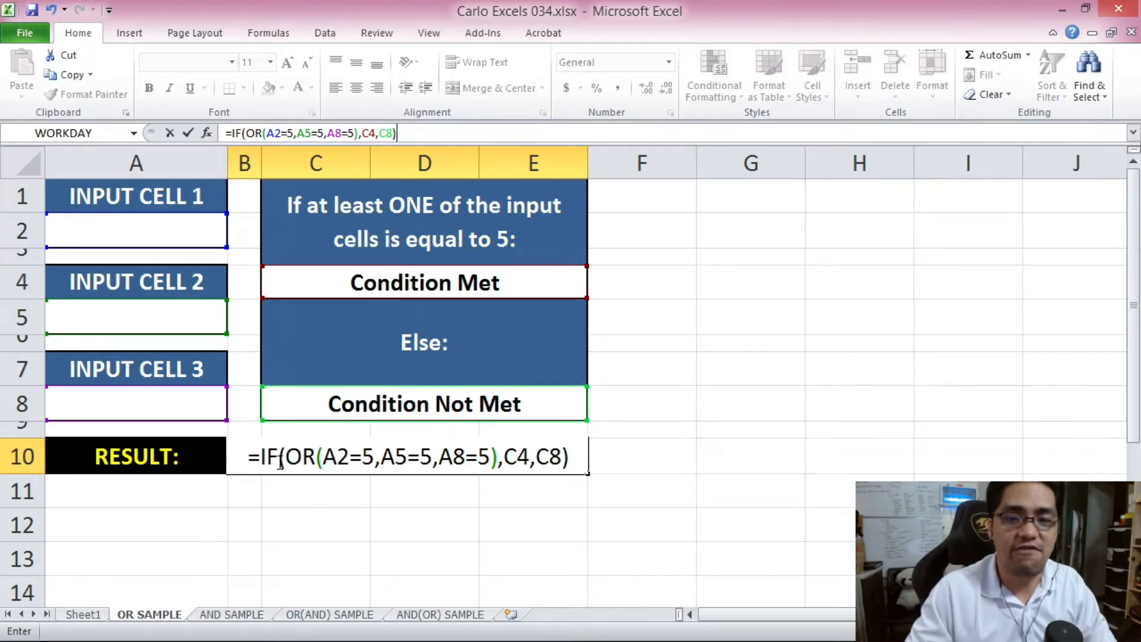
{"action": "key", "text": "Return"}
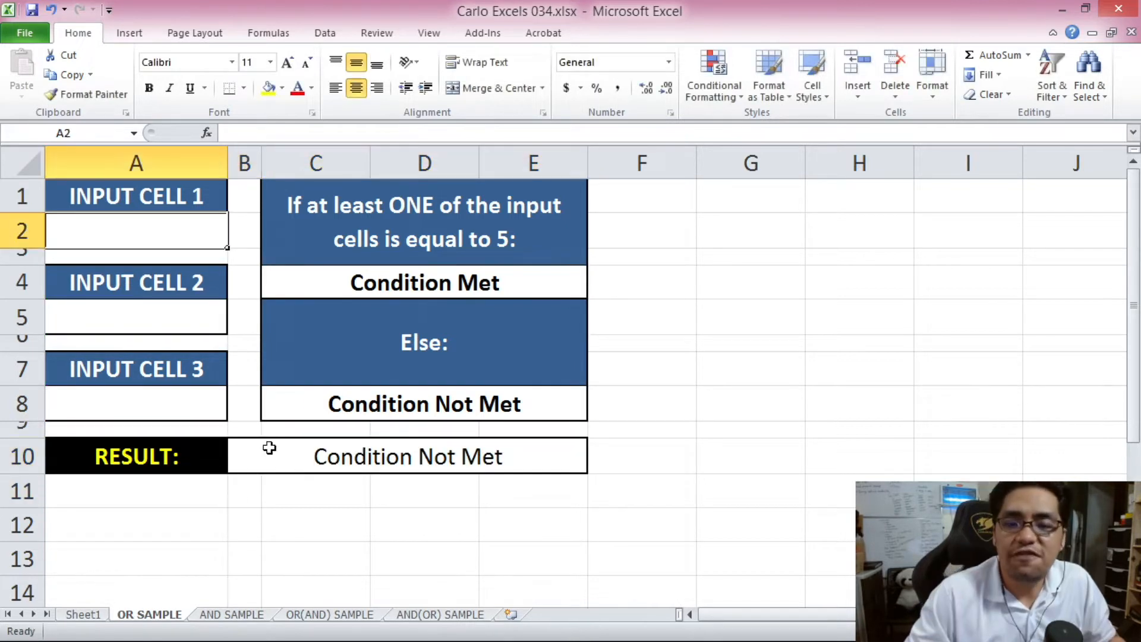
- Point out input cells A2, A5, A8 and the RESULT formula they feed
{"action": "left_click", "coordinate": [263, 450]}
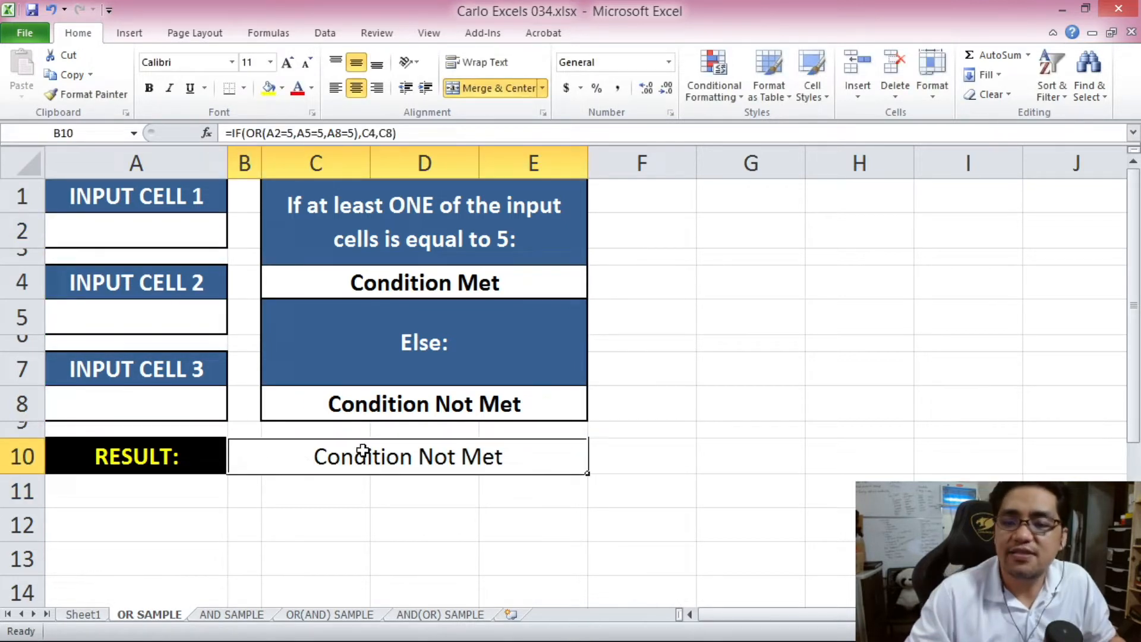
{"action": "left_click", "coordinate": [179, 250]}
{"action": "left_click", "coordinate": [187, 315]}
{"action": "left_click", "coordinate": [189, 399]}
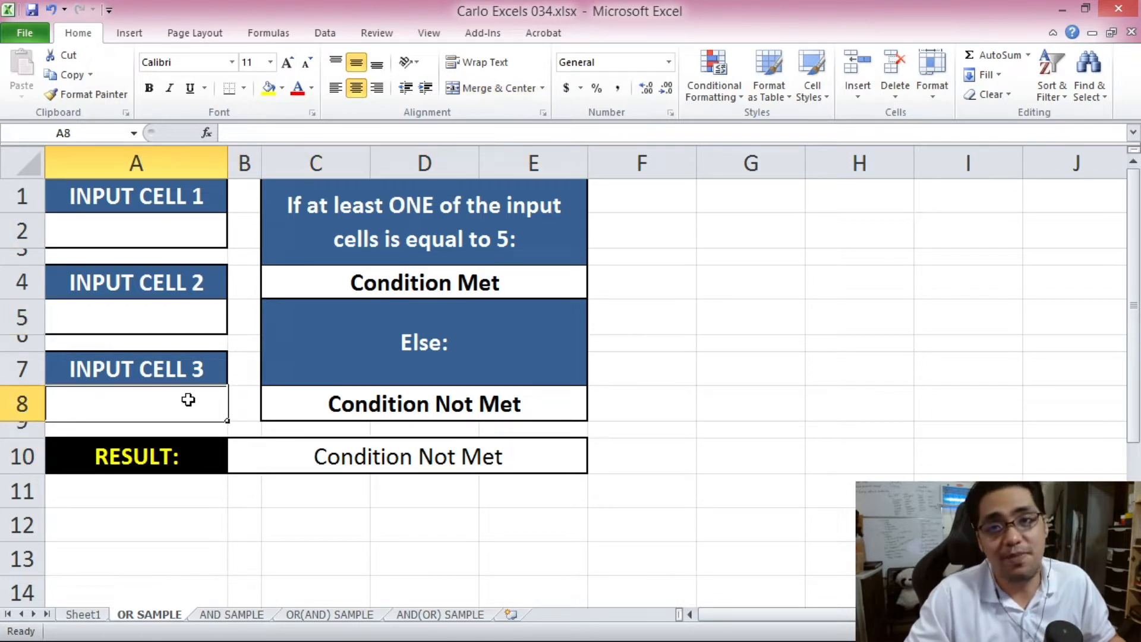
{"action": "left_click", "coordinate": [164, 232]}
{"action": "left_click", "coordinate": [161, 318]}
{"action": "left_click", "coordinate": [161, 400]}
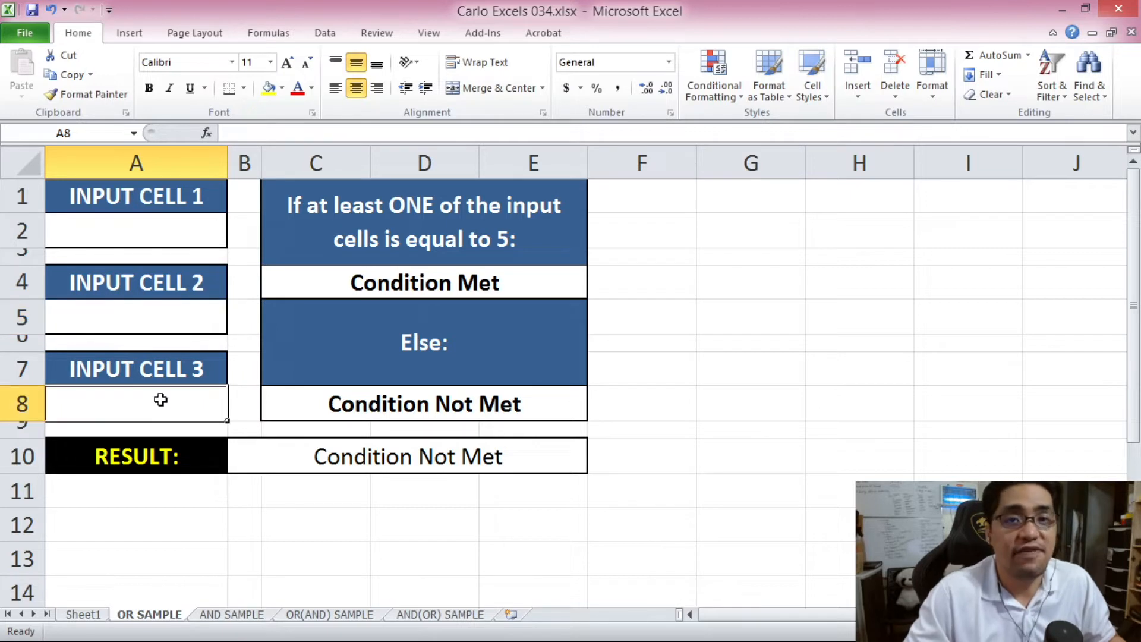
{"action": "left_click", "coordinate": [309, 450]}
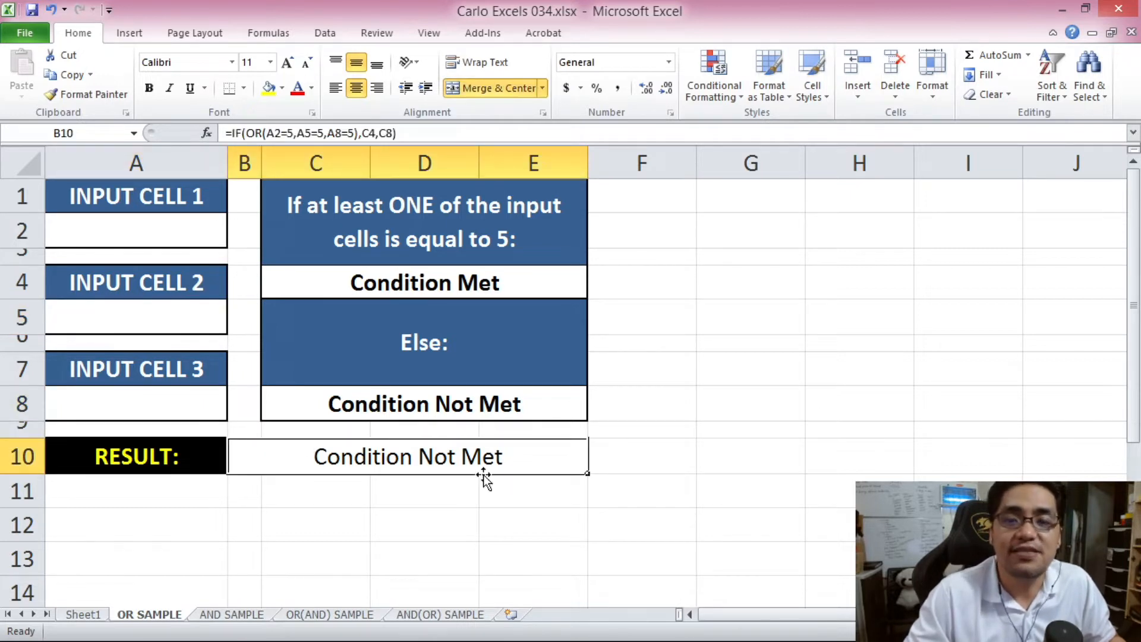
- Enter 234 in A2, 2342423 in A5 and 2424242 in A8
{"action": "left_click", "coordinate": [122, 230]}
{"action": "type", "text": "234"}
{"action": "left_click", "coordinate": [138, 321]}
{"action": "type", "text": "2342423"}
{"action": "left_click", "coordinate": [170, 401]}
{"action": "type", "text": "2424242"}
- Check the three input values and return to the top of the sheet
{"action": "left_click", "coordinate": [187, 223]}
{"action": "left_click", "coordinate": [182, 318]}
{"action": "left_click", "coordinate": [179, 378]}
{"action": "left_click", "coordinate": [182, 394]}
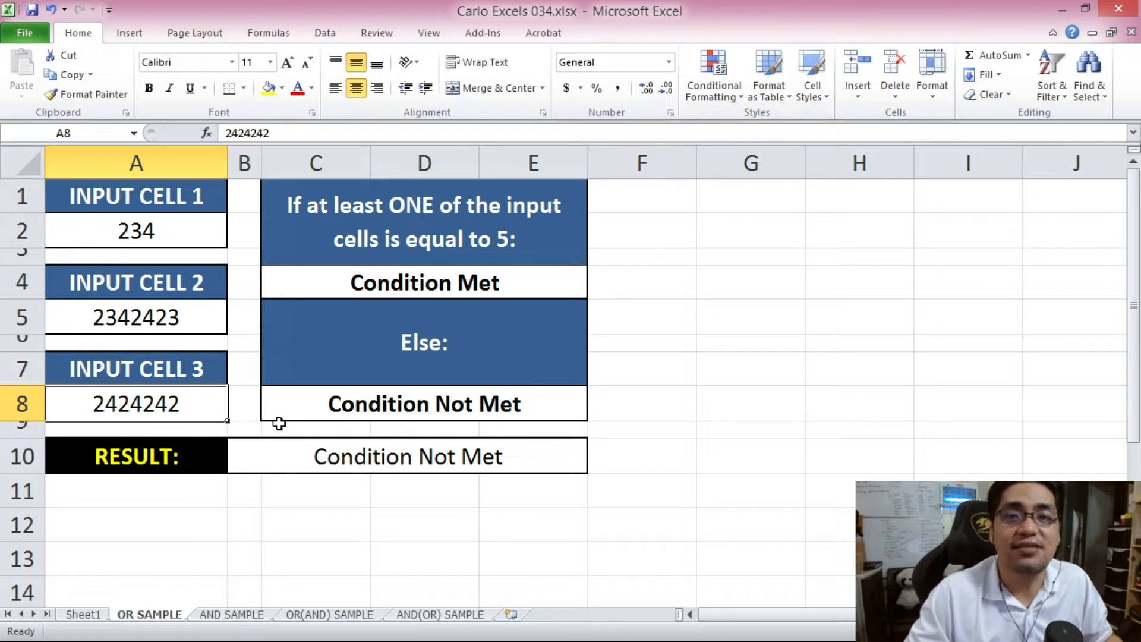
{"action": "key", "text": "ctrl+Home"}
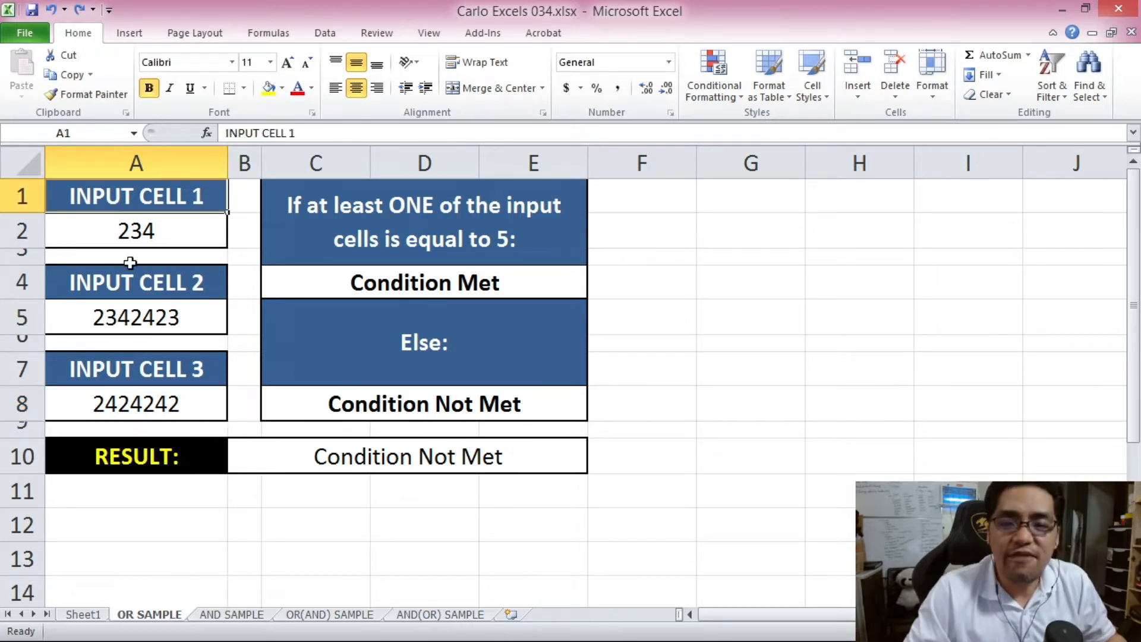
- Set A5 to 5 so RESULT switches to Condition Met
{"action": "left_click", "coordinate": [171, 323]}
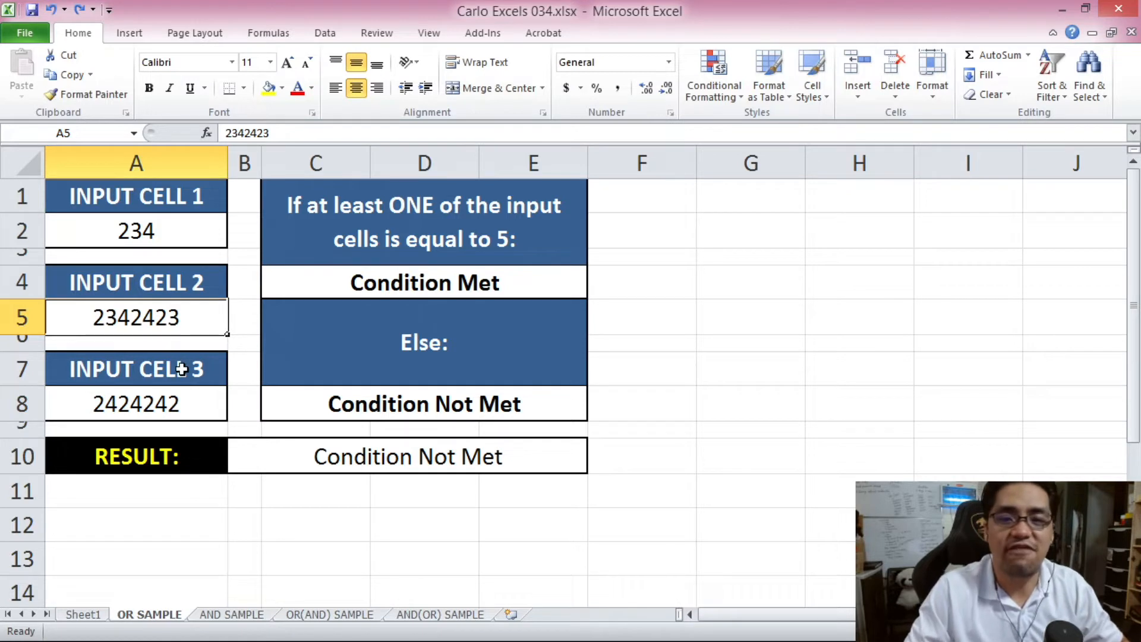
{"action": "type", "text": "5"}
{"action": "left_click", "coordinate": [185, 399]}
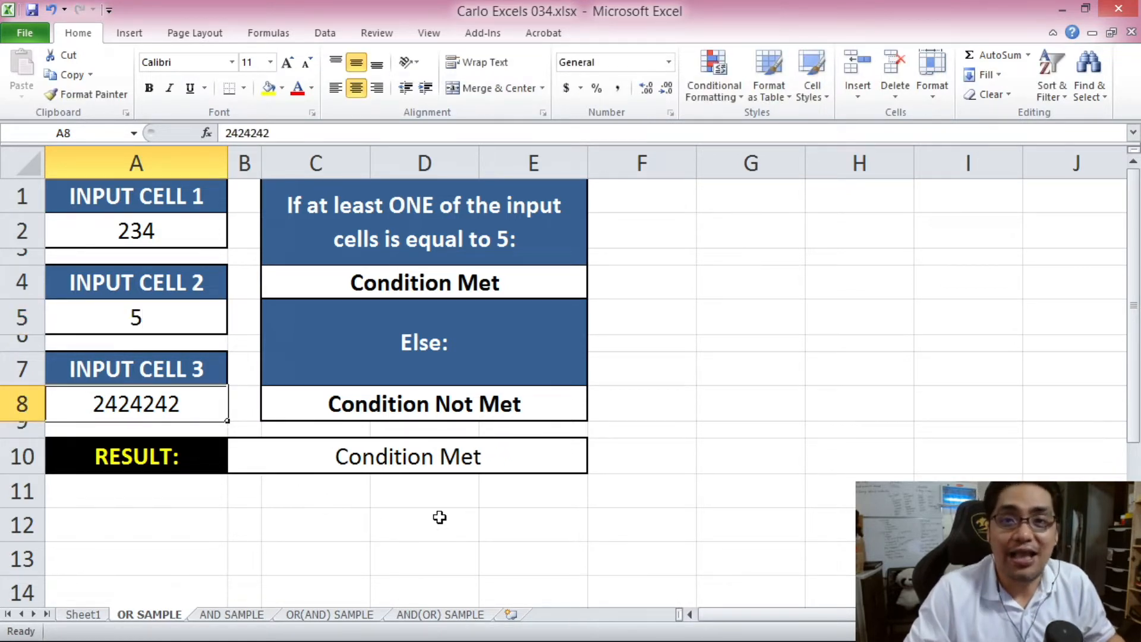
{"action": "left_click", "coordinate": [381, 460]}
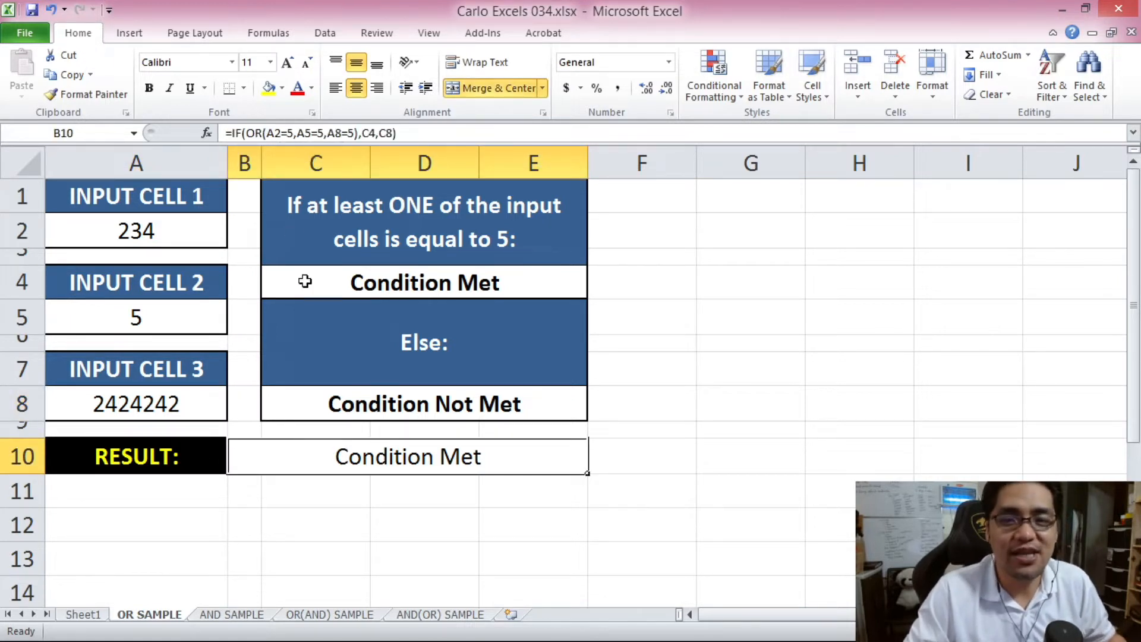
{"action": "left_click", "coordinate": [327, 309]}
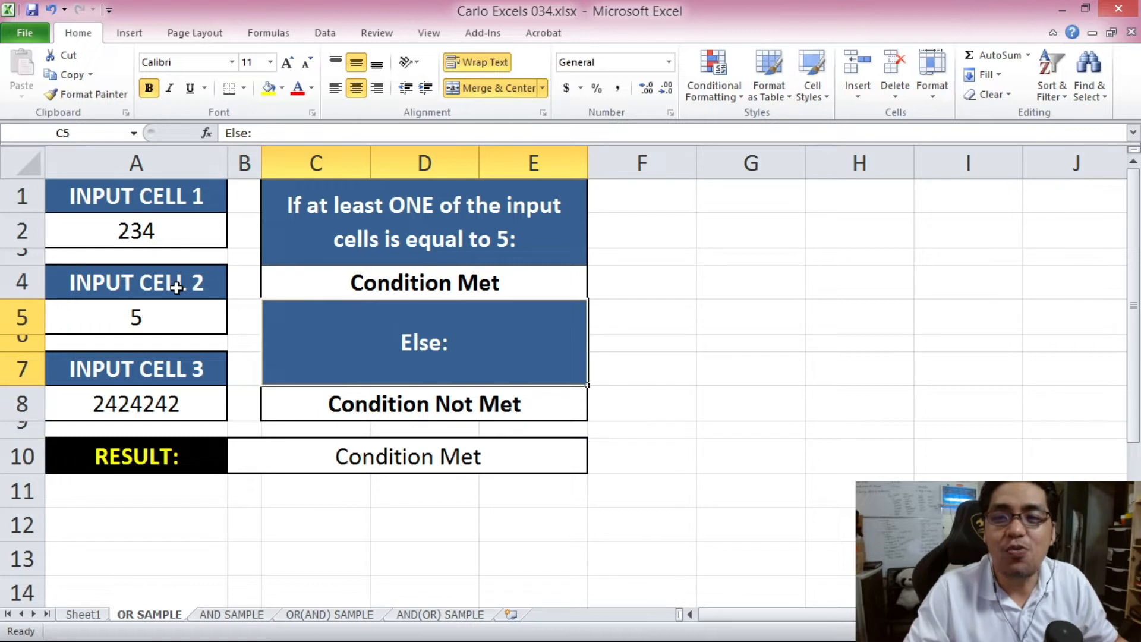
{"action": "left_click", "coordinate": [173, 287]}
{"action": "left_click", "coordinate": [196, 315]}
- Set A2 and A8 to 5 too and confirm RESULT still shows Condition Met
{"action": "left_click", "coordinate": [181, 231]}
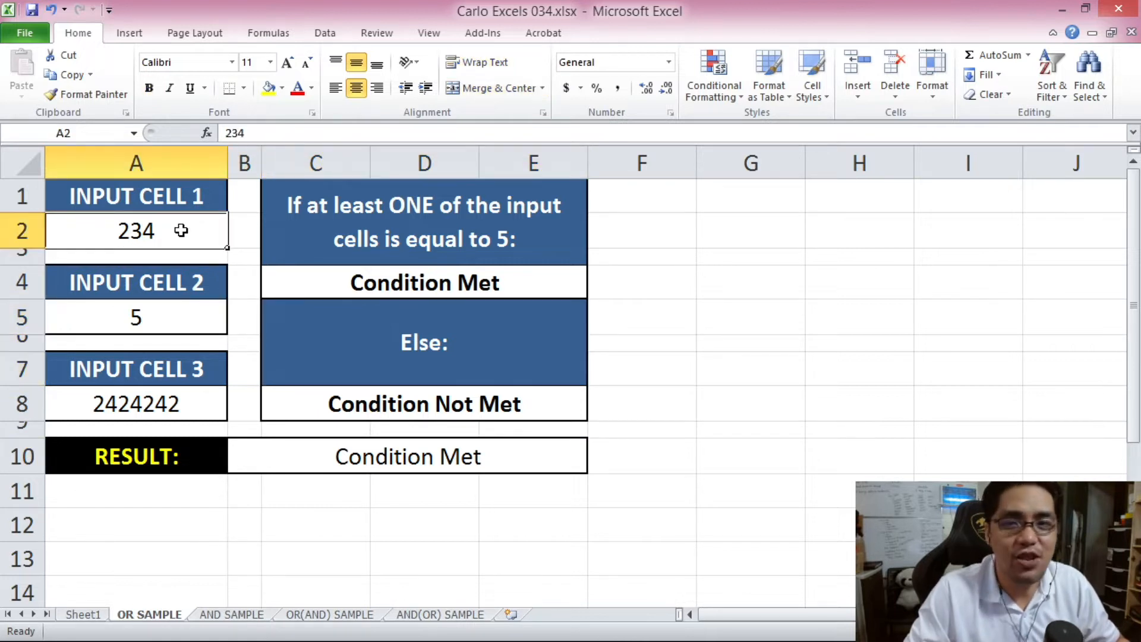
{"action": "type", "text": "5"}
{"action": "left_click", "coordinate": [181, 401]}
{"action": "type", "text": "5"}
{"action": "left_click", "coordinate": [305, 358]}
{"action": "left_click", "coordinate": [373, 454]}
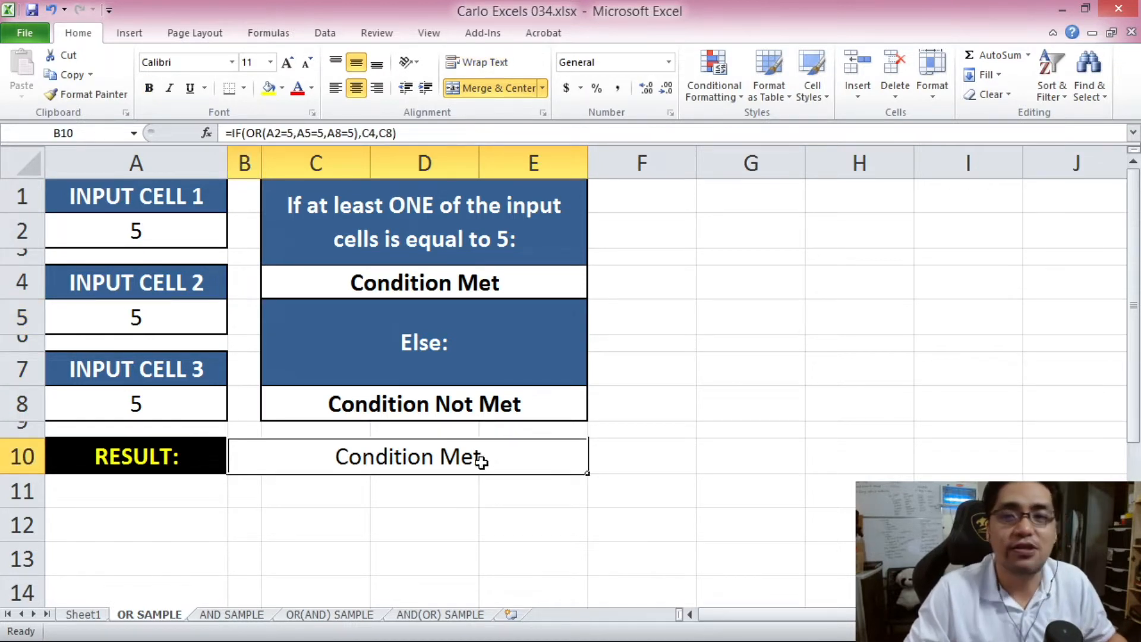
{"action": "left_click", "coordinate": [420, 294]}
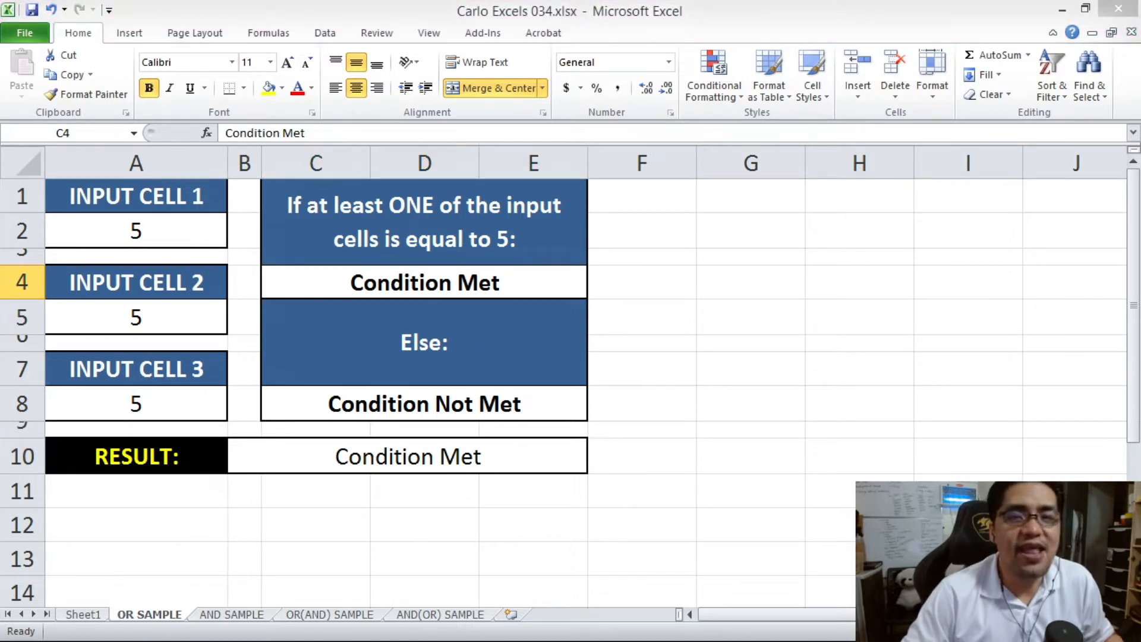
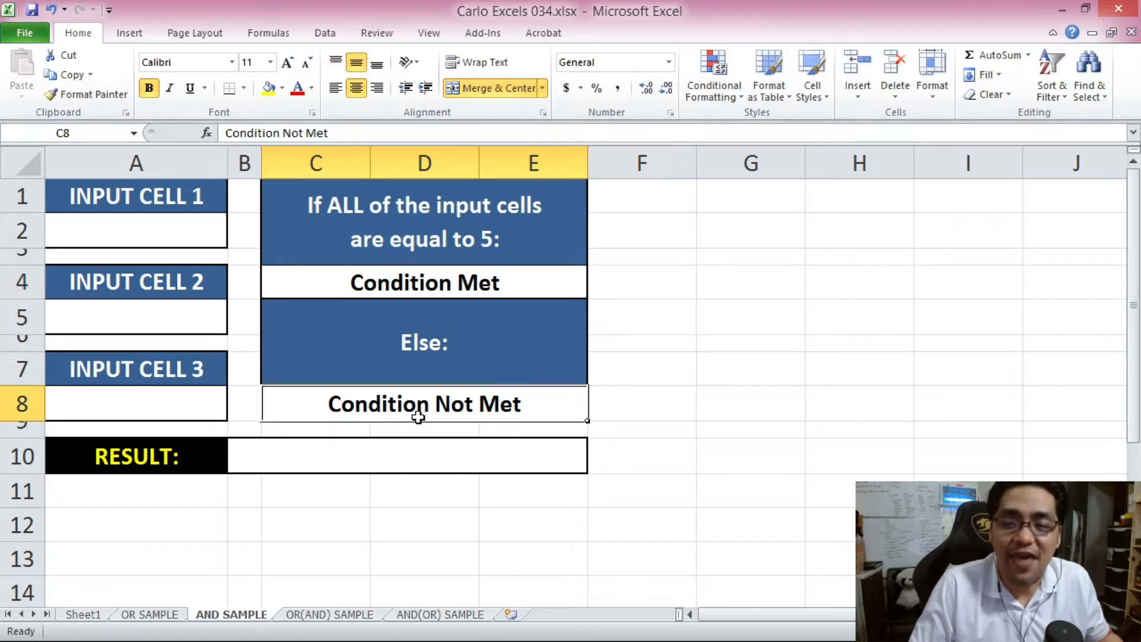
{"action": "left_click", "coordinate": [428, 455]}
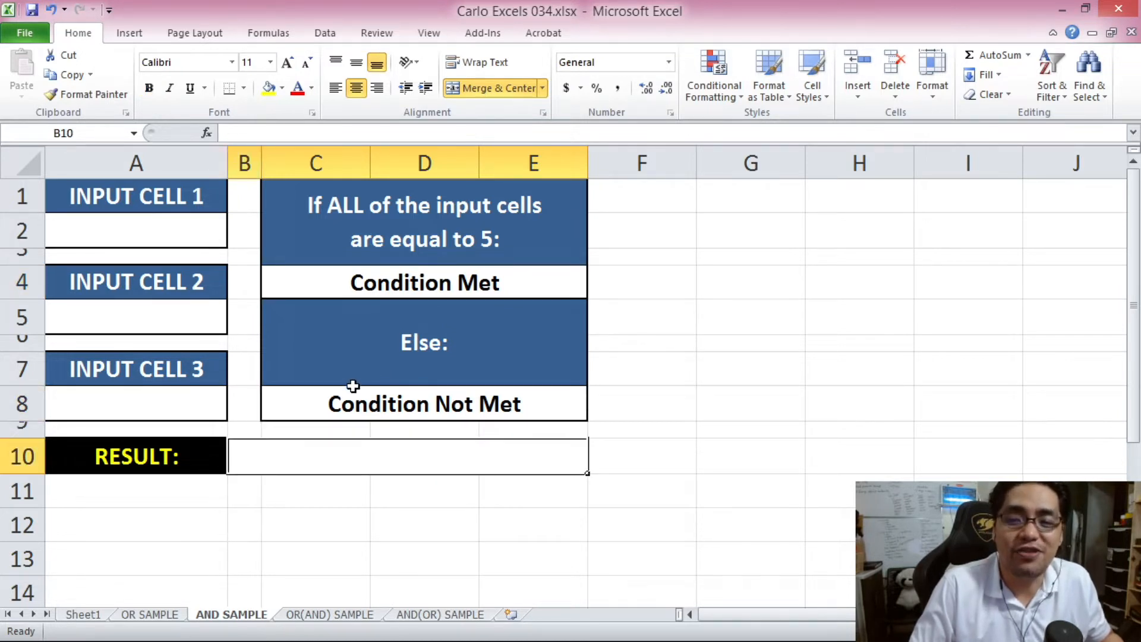
{"action": "left_click", "coordinate": [401, 408]}
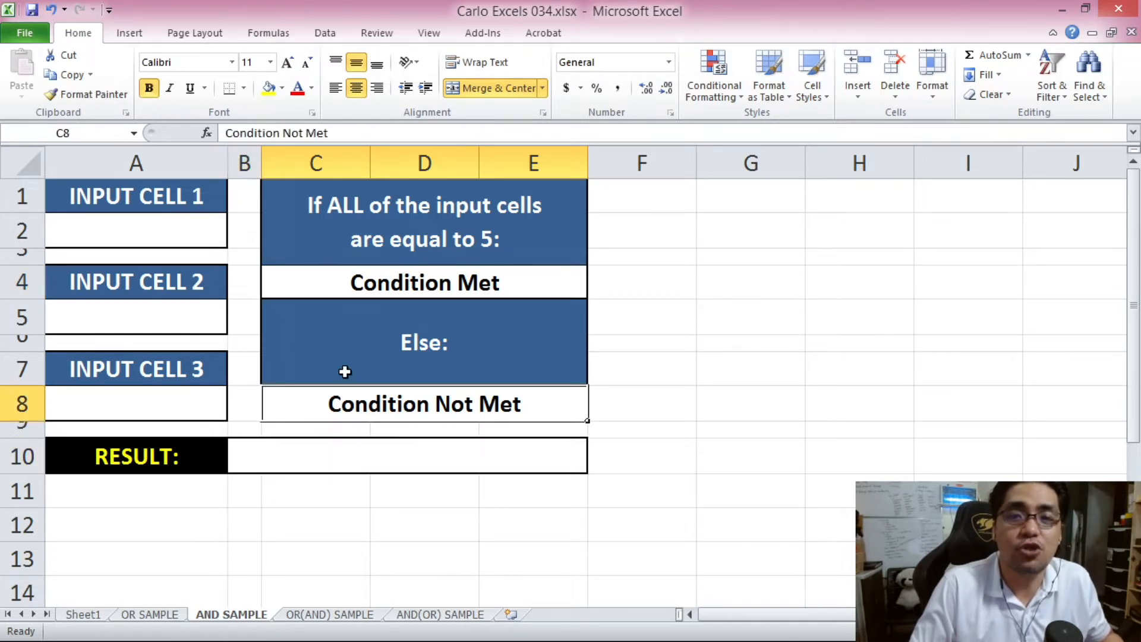
{"action": "left_click", "coordinate": [126, 231]}
{"action": "left_click", "coordinate": [168, 314]}
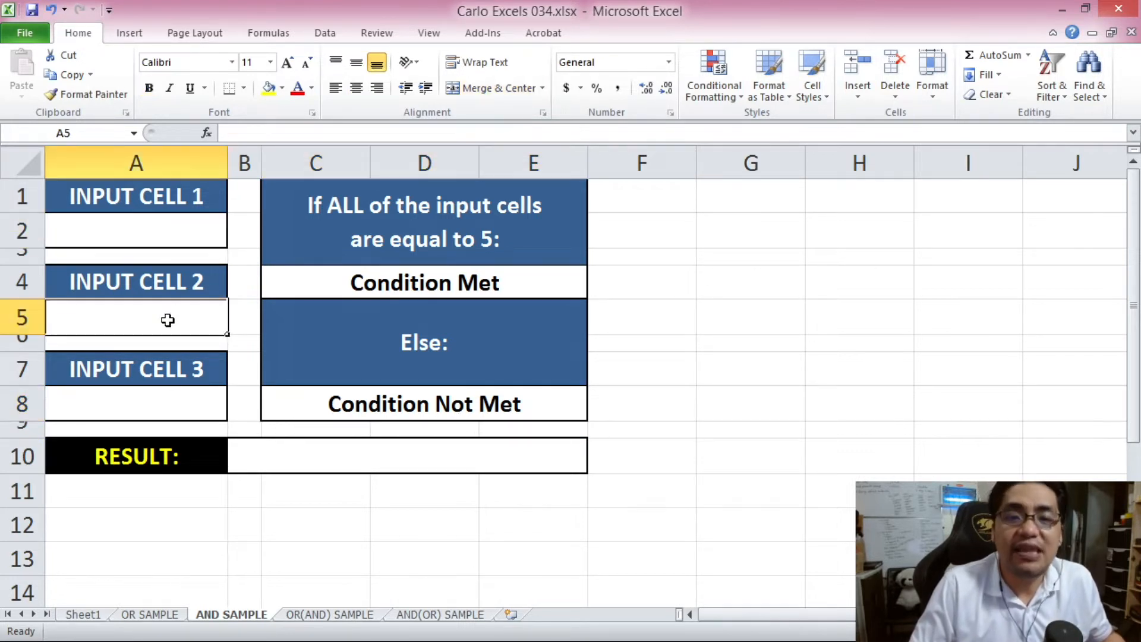
{"action": "left_click", "coordinate": [172, 395]}
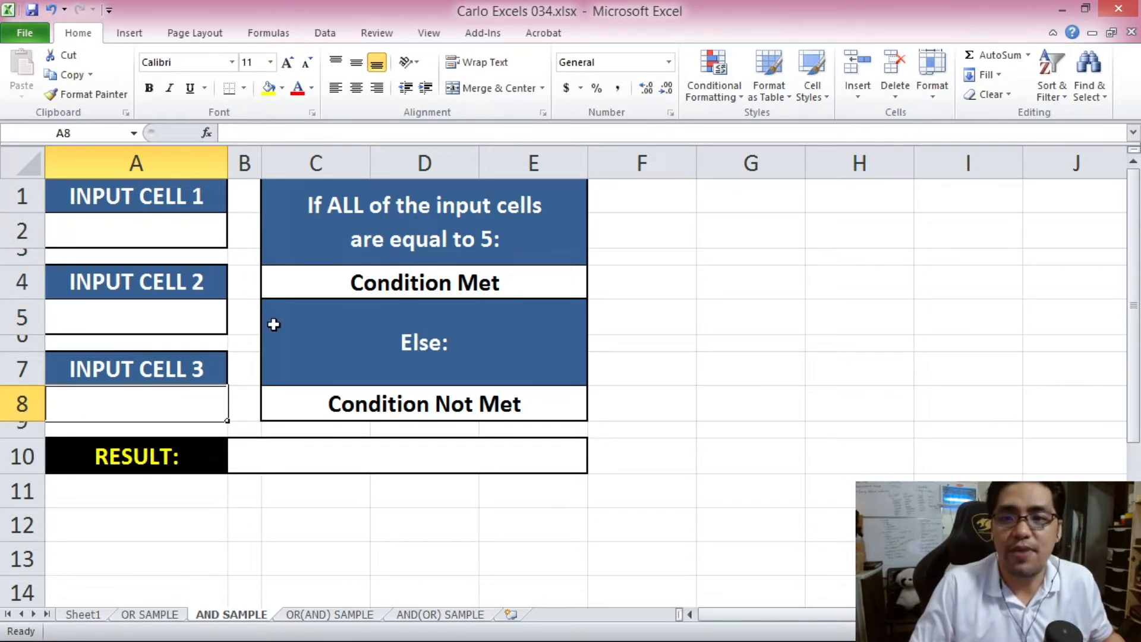
{"action": "left_click", "coordinate": [328, 273]}
{"action": "left_click", "coordinate": [370, 401]}
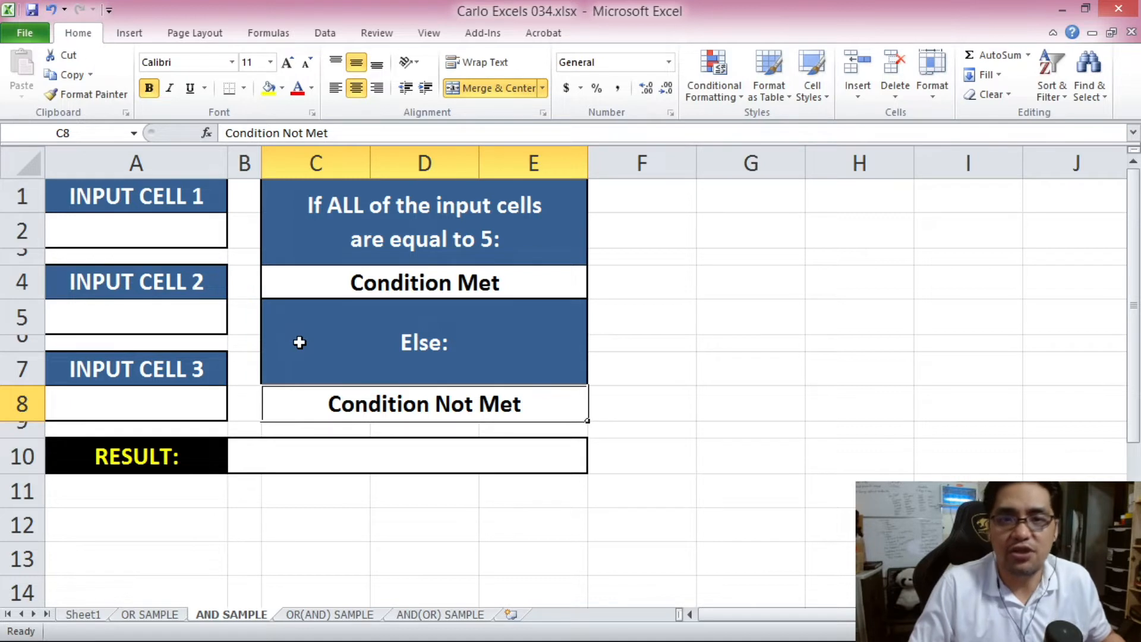
{"action": "left_click", "coordinate": [250, 456]}
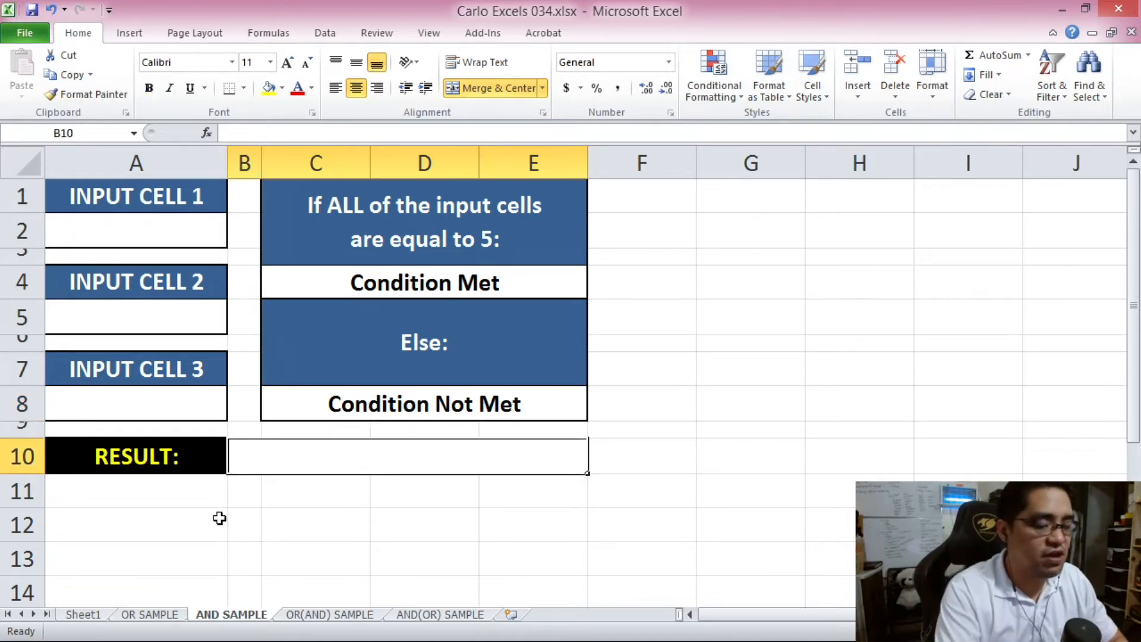
{"action": "type", "text": "=IF"}
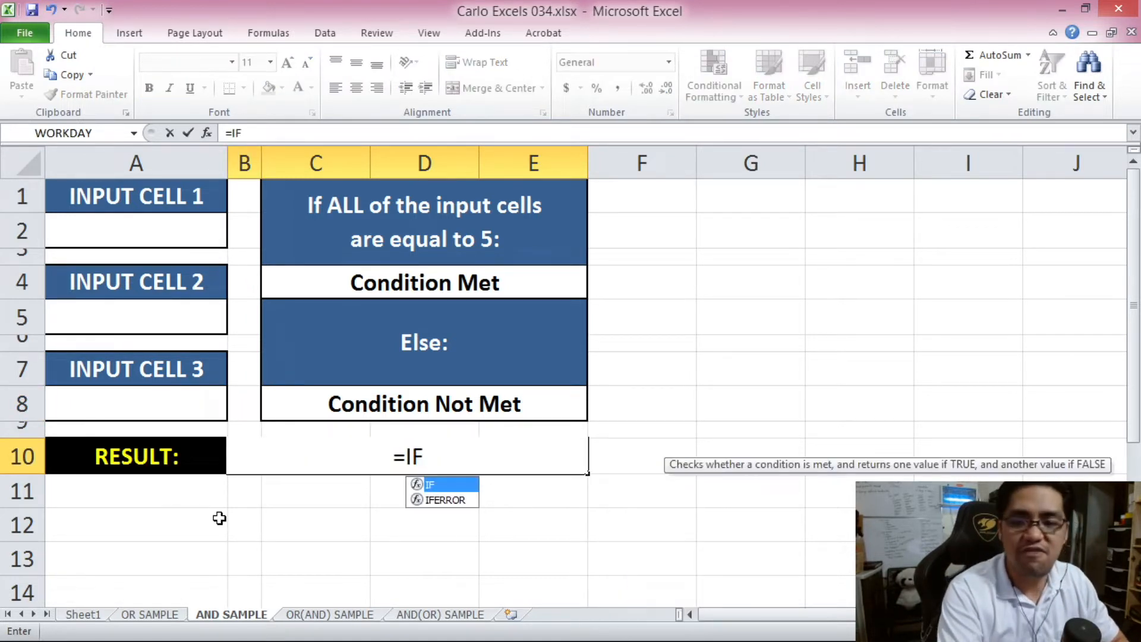
{"action": "type", "text": "("}
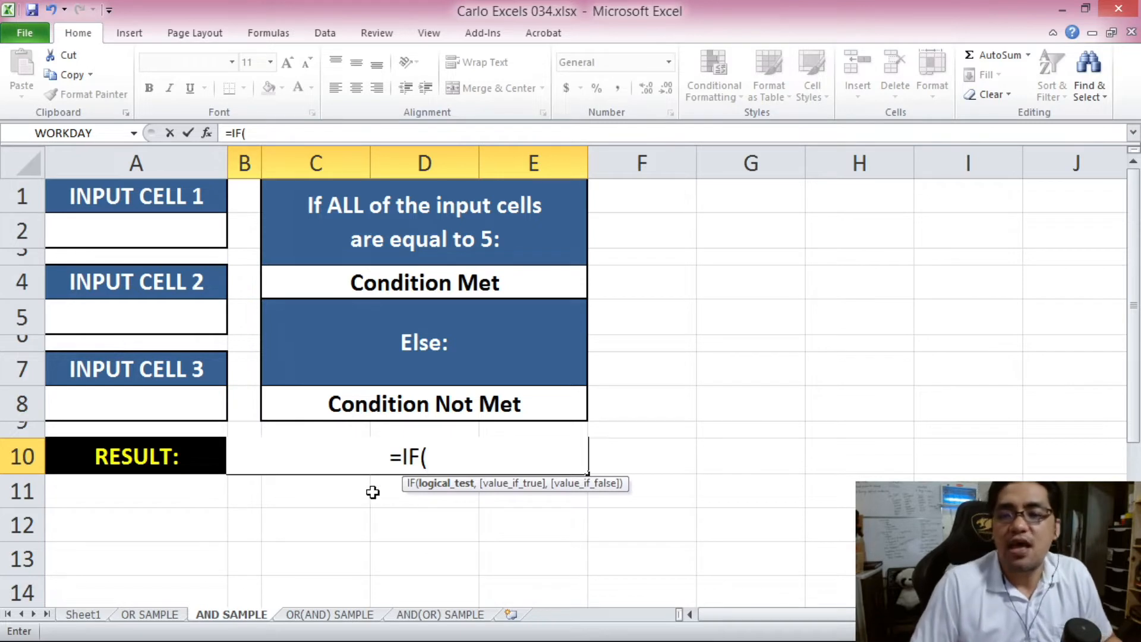
- Build the AND test in B10 checking that A2, A5 and A8 each equal 5
{"action": "left_click", "coordinate": [426, 457]}
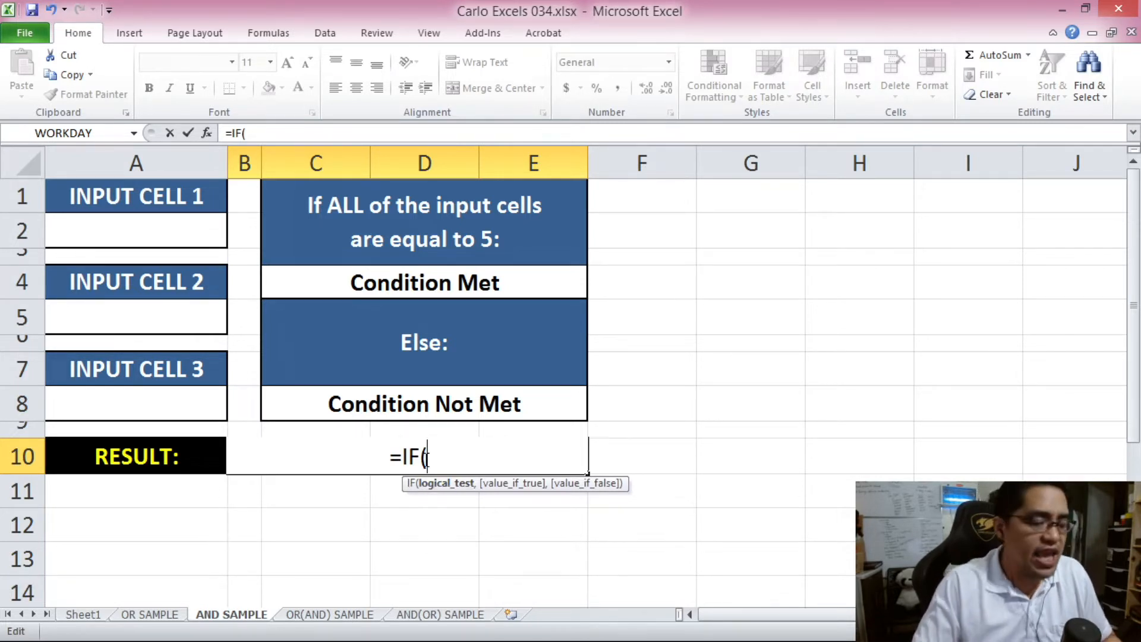
{"action": "type", "text": "AND"}
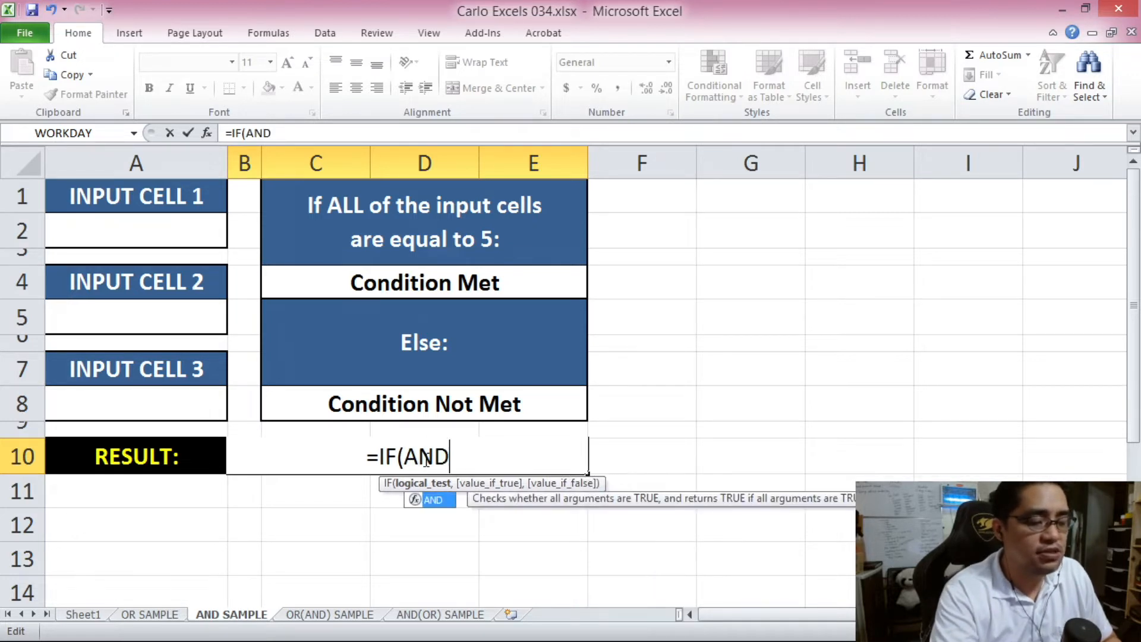
{"action": "type", "text": "("}
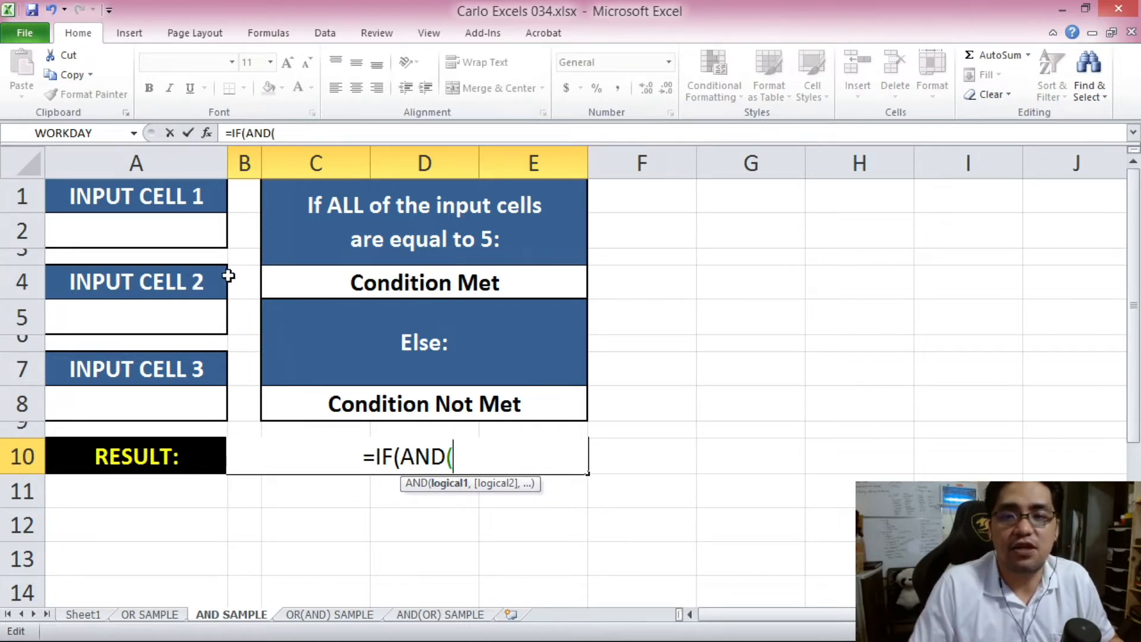
{"action": "left_click", "coordinate": [134, 227]}
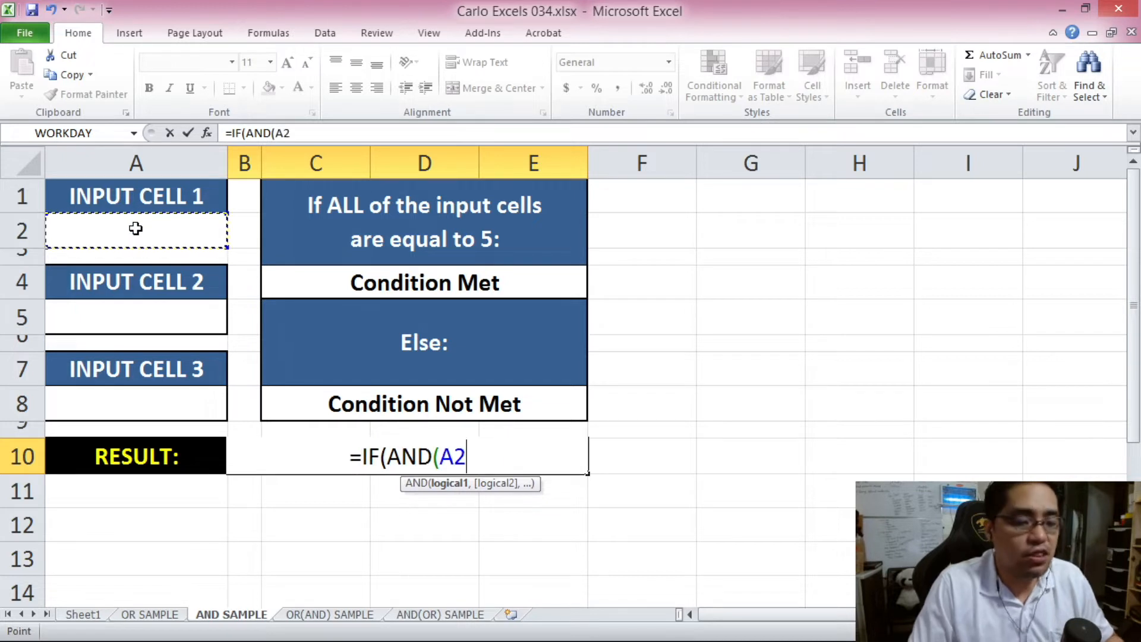
{"action": "type", "text": "=5,"}
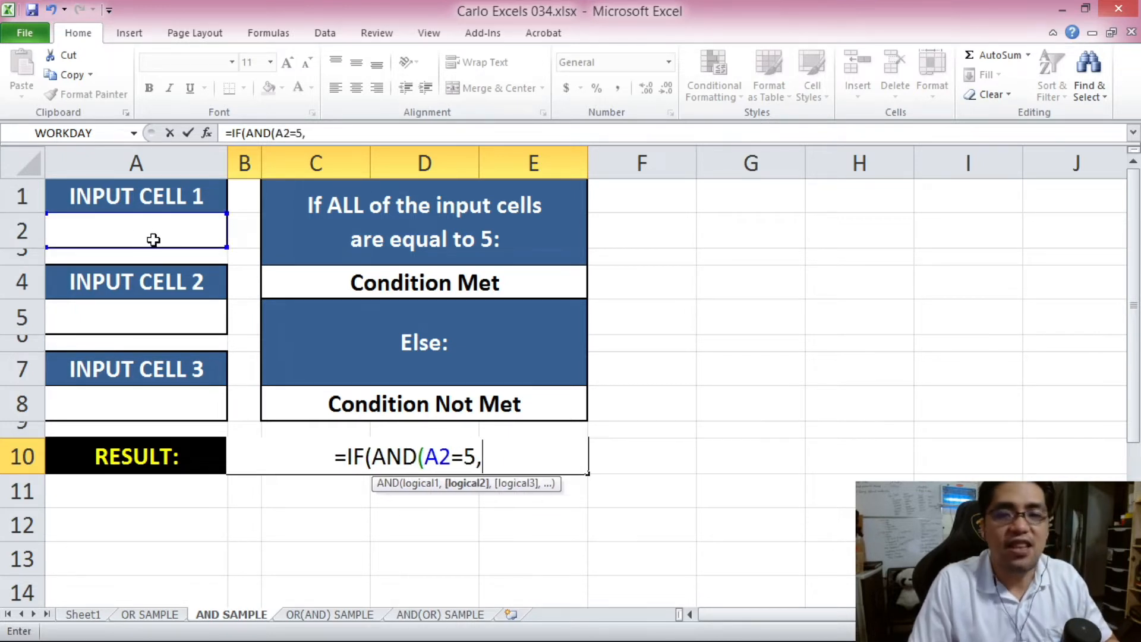
{"action": "left_click", "coordinate": [173, 316]}
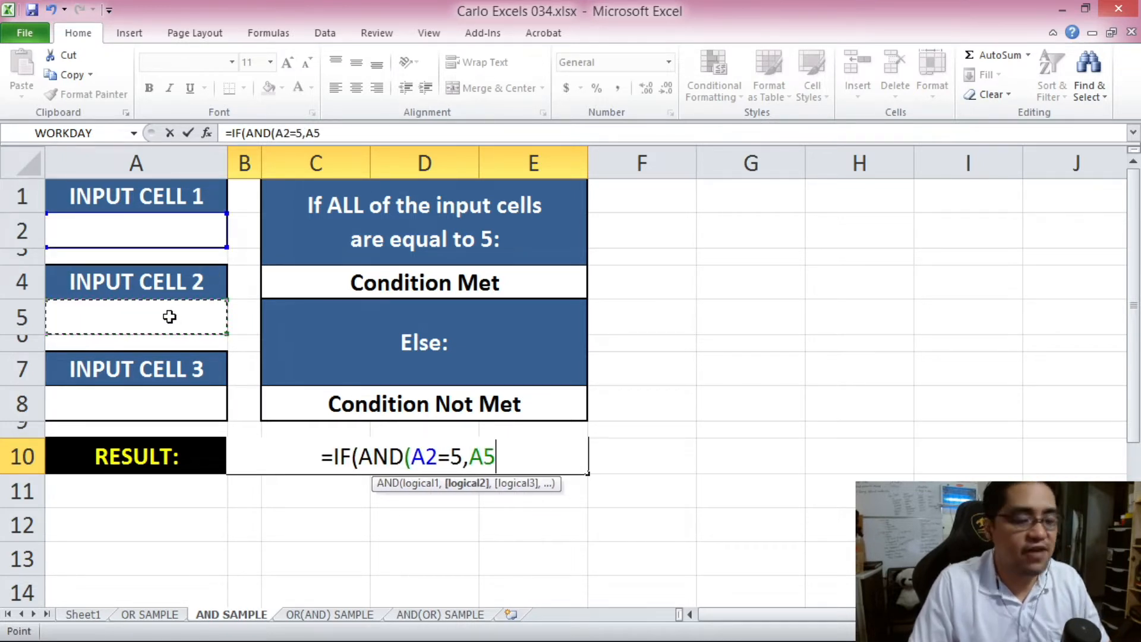
{"action": "type", "text": "=5"}
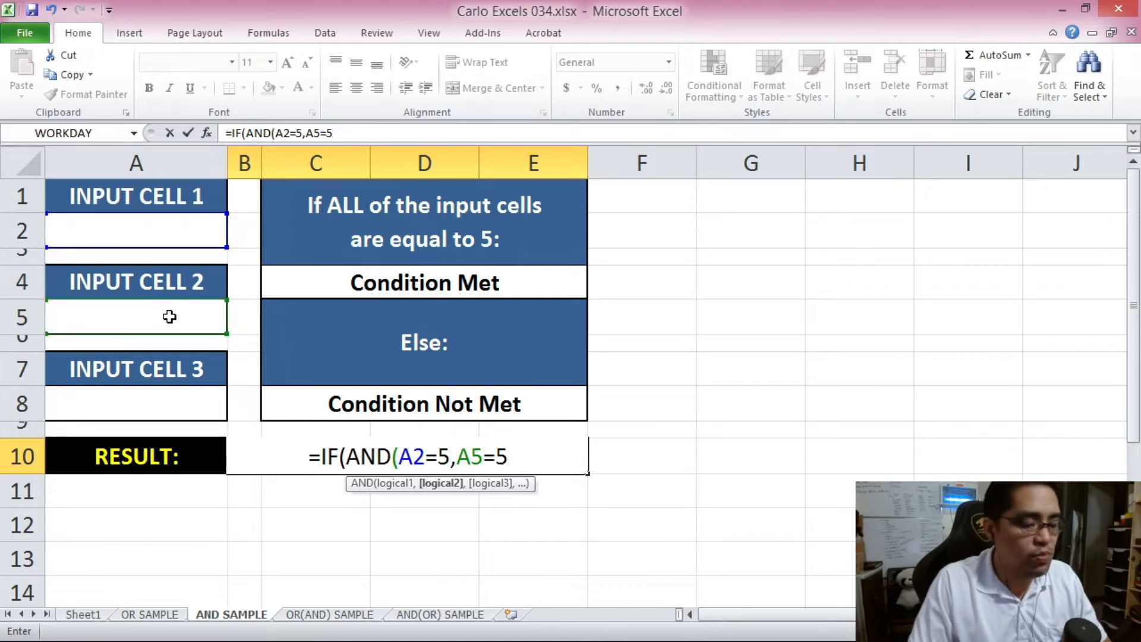
{"action": "type", "text": ","}
{"action": "left_click", "coordinate": [90, 403]}
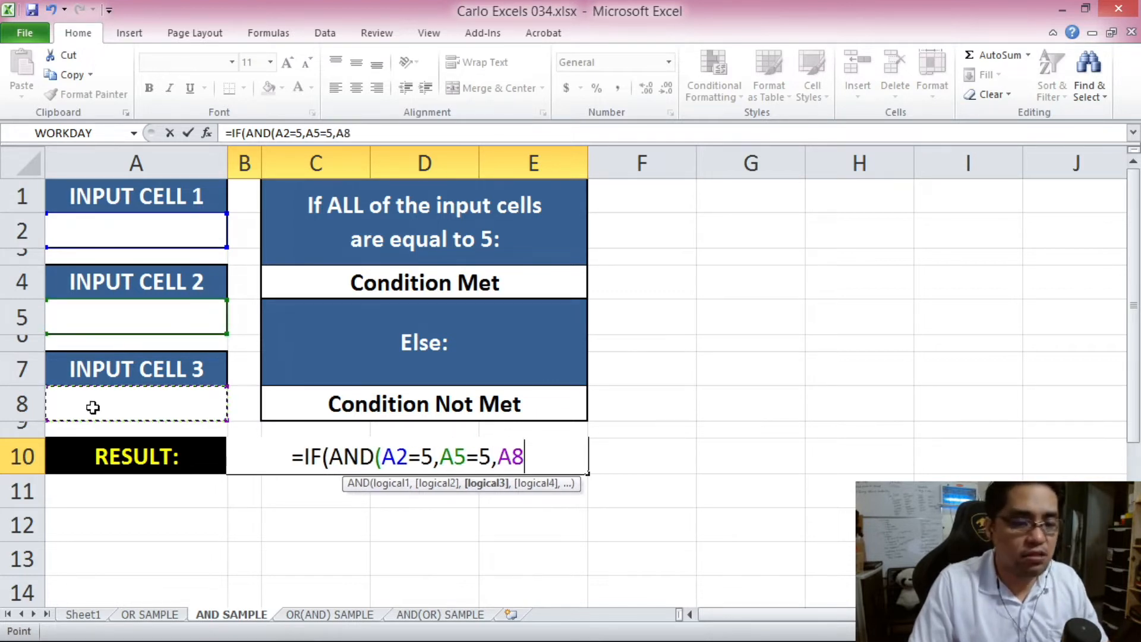
{"action": "type", "text": "=5"}
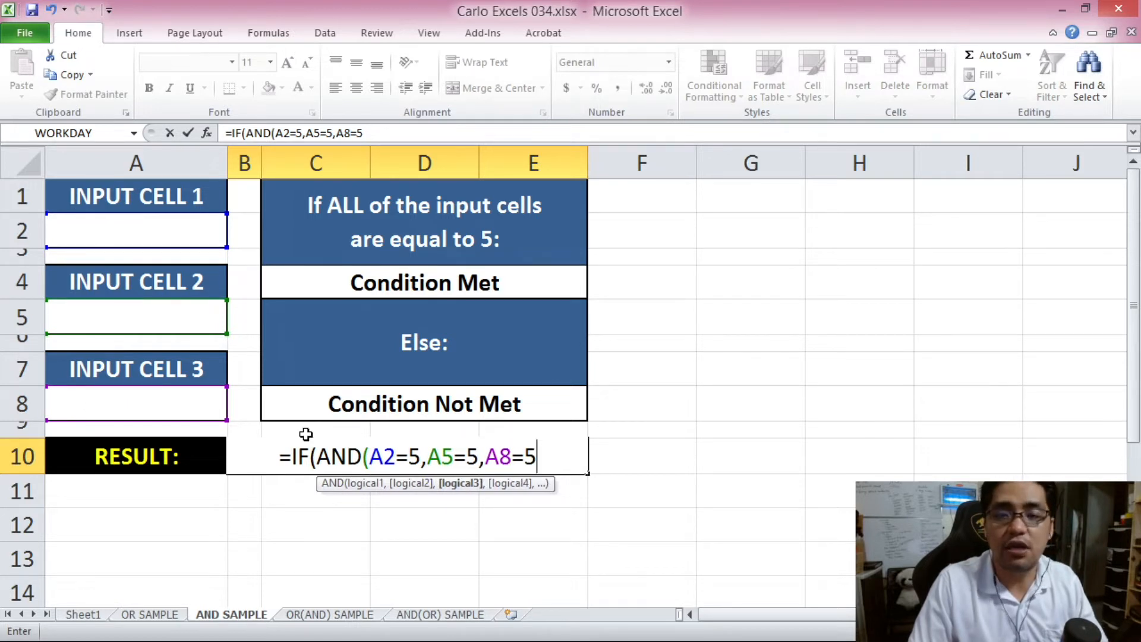
{"action": "type", "text": ")"}
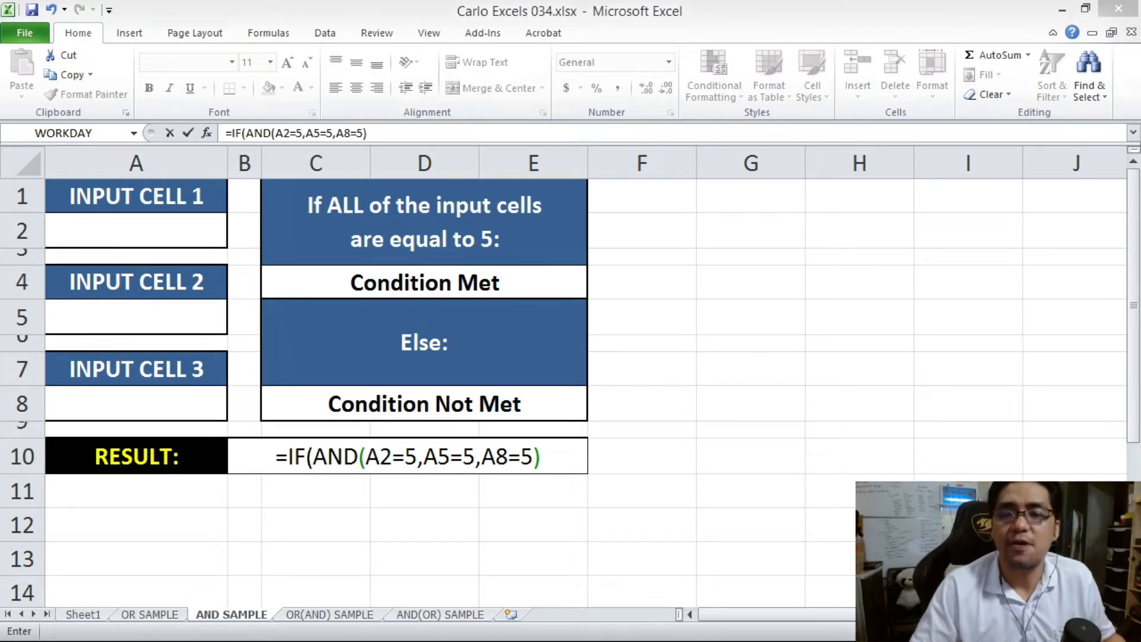
- Finish the IF with C4 (Condition Met) as true and C8 (Condition Not Met) as false, and enter it
{"action": "left_click", "coordinate": [401, 464]}
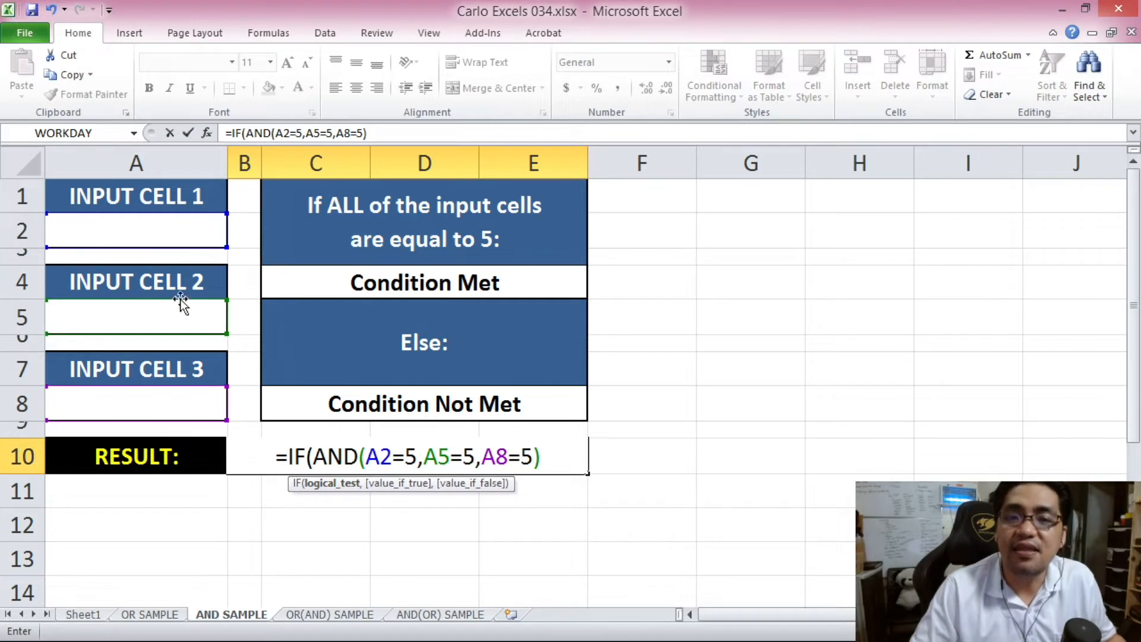
{"action": "left_click_drag", "start_coordinate": [368, 457], "coordinate": [534, 459]}
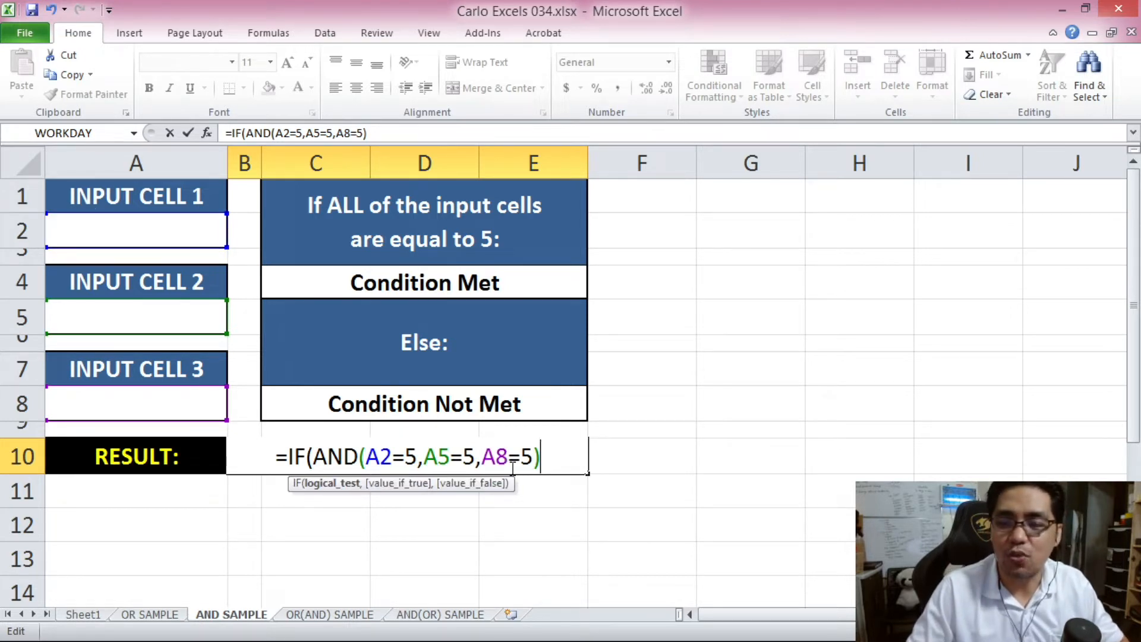
{"action": "type", "text": ","}
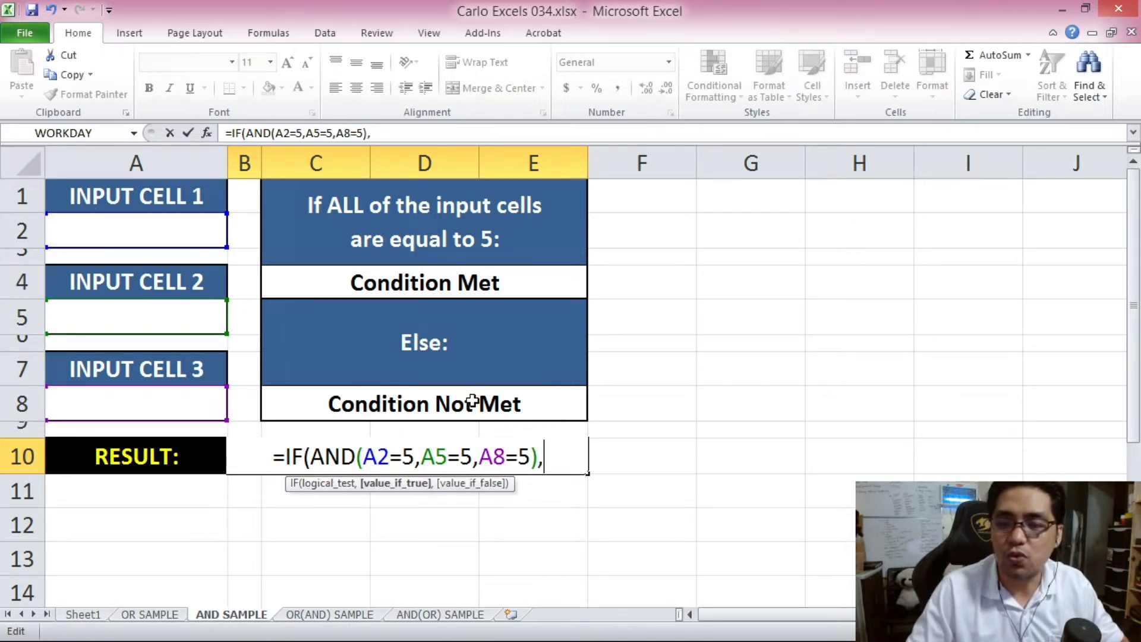
{"action": "left_click", "coordinate": [405, 279]}
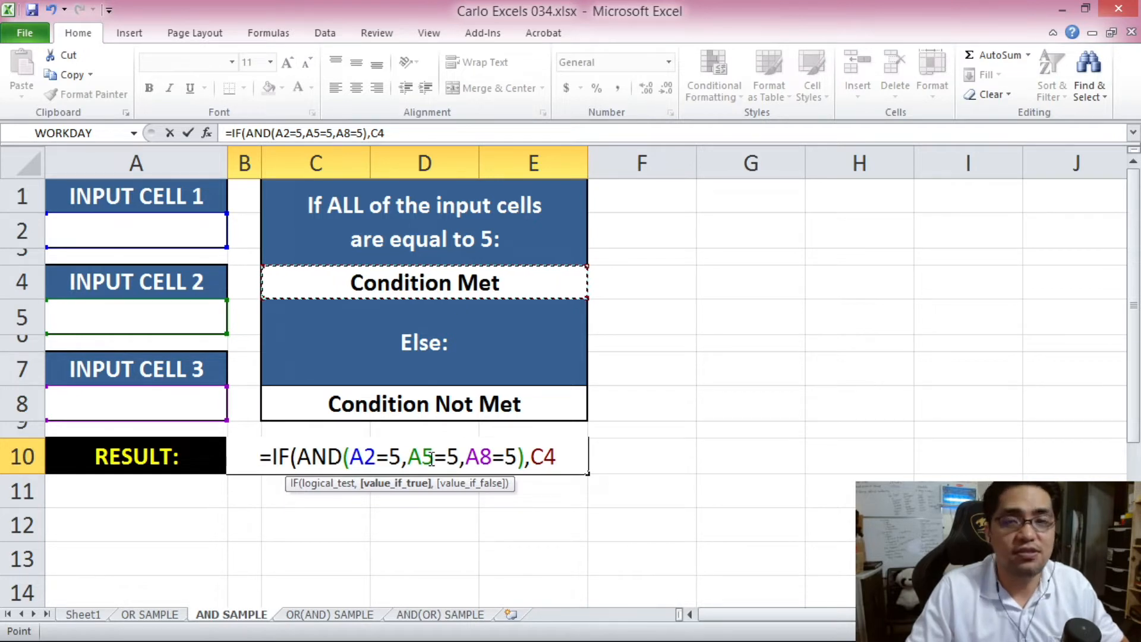
{"action": "type", "text": ","}
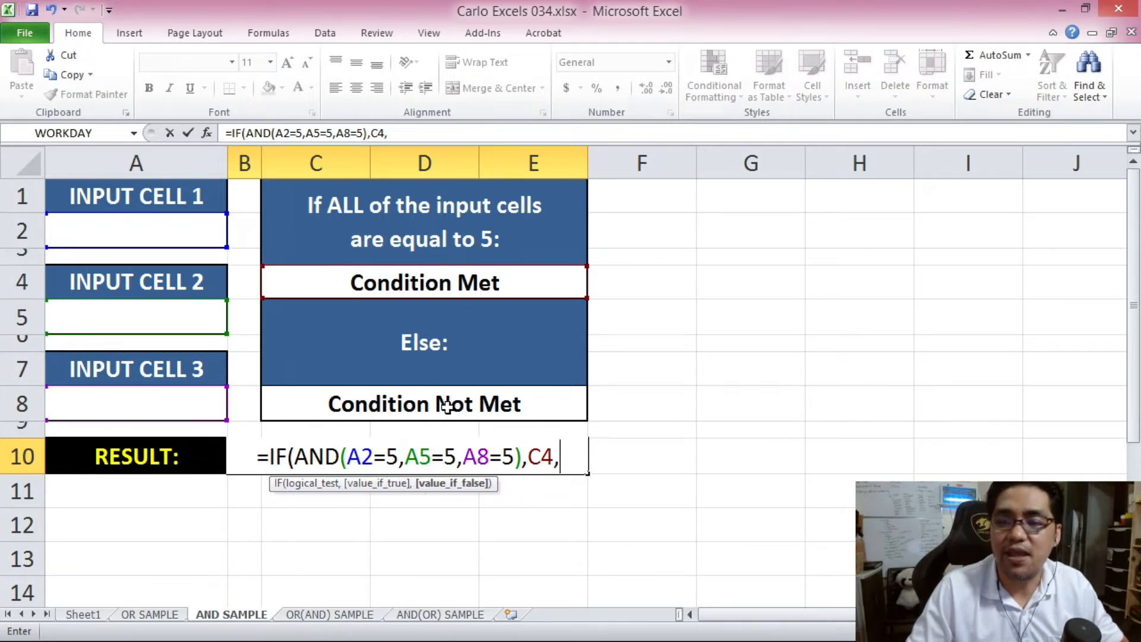
{"action": "left_click", "coordinate": [447, 406]}
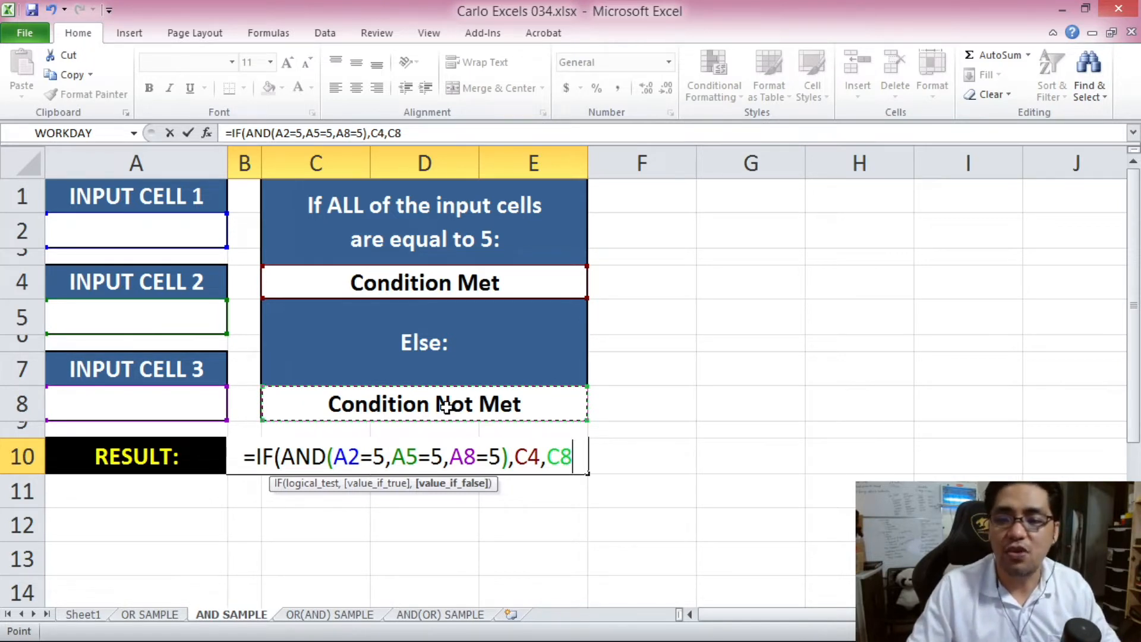
{"action": "type", "text": ")"}
{"action": "key", "text": "Return"}
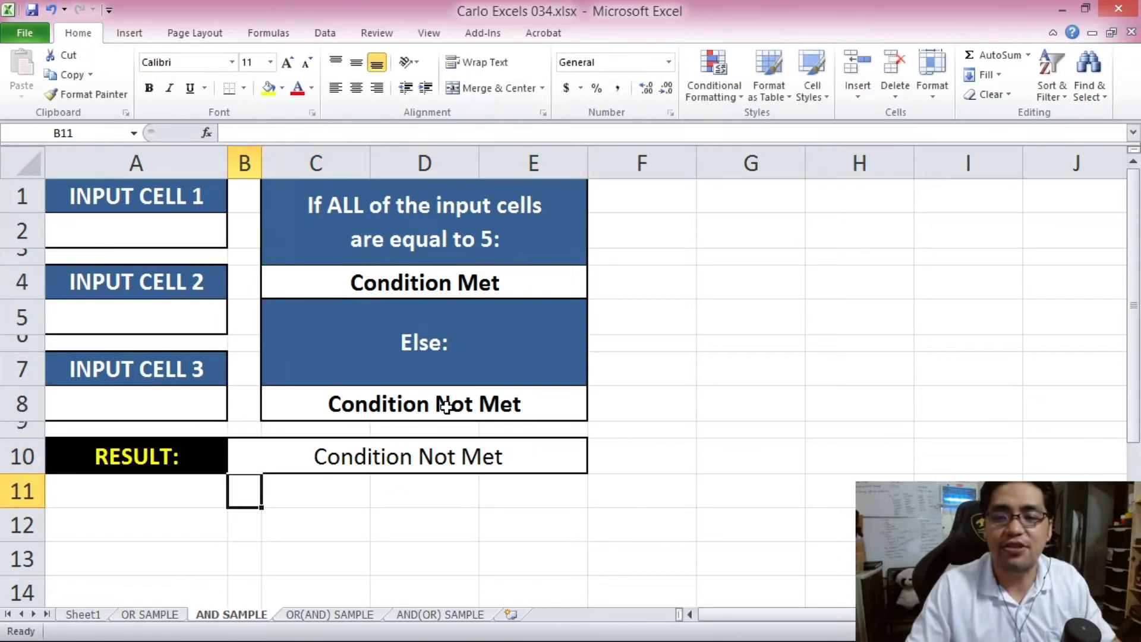
{"action": "left_click", "coordinate": [420, 443]}
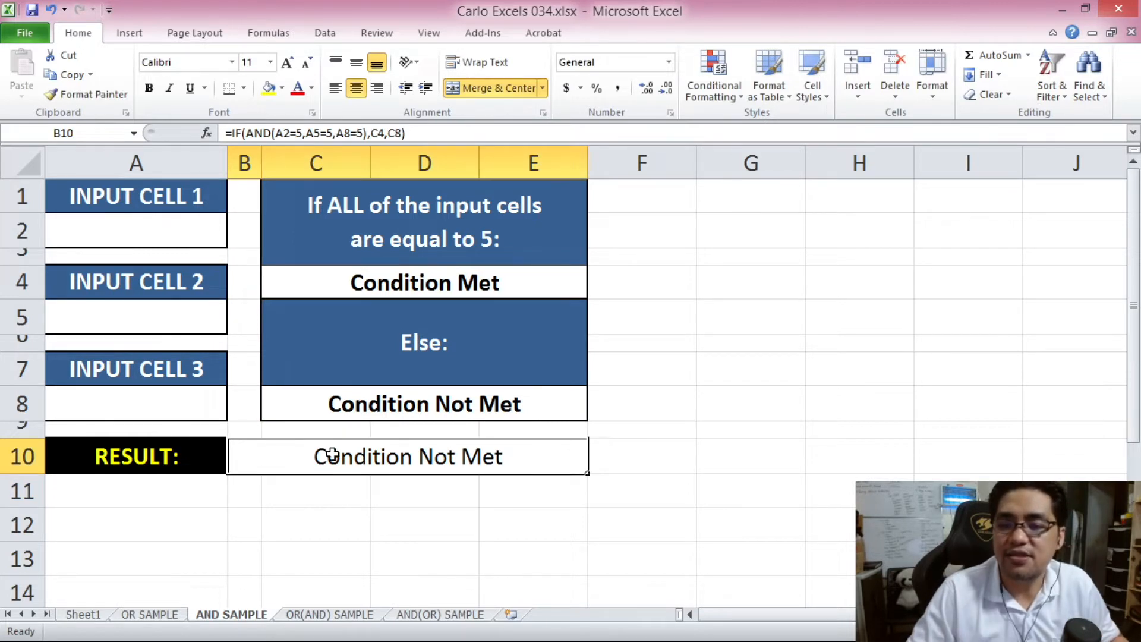
- Enter test values 12, 32 and 123131 in A2, A5 and A8
{"action": "left_click", "coordinate": [146, 229]}
{"action": "left_click", "coordinate": [170, 323]}
{"action": "left_click", "coordinate": [171, 394]}
{"action": "left_click", "coordinate": [174, 244]}
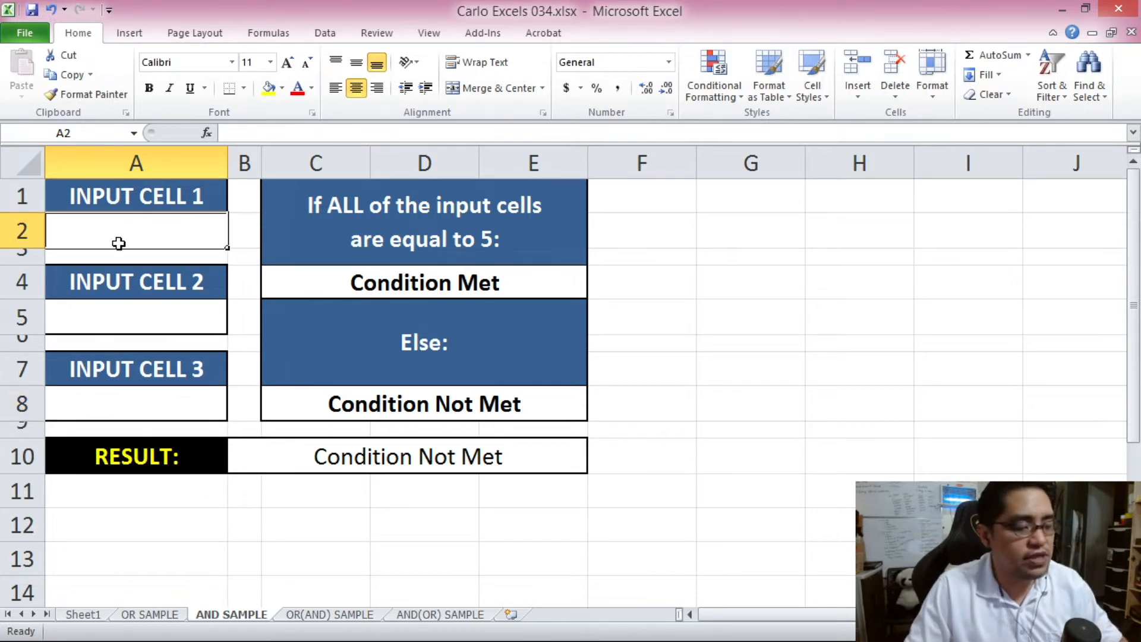
{"action": "type", "text": "12"}
{"action": "left_click", "coordinate": [158, 332]}
{"action": "type", "text": "32"}
{"action": "left_click", "coordinate": [176, 409]}
{"action": "type", "text": "123131"}
{"action": "left_click", "coordinate": [235, 375]}
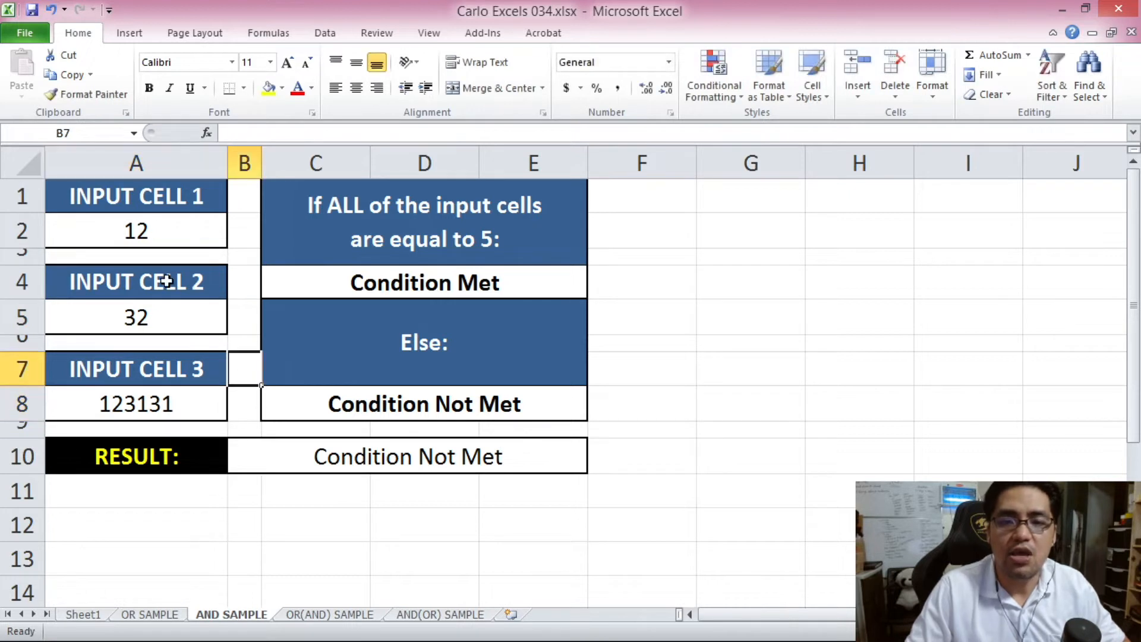
{"action": "left_click", "coordinate": [148, 226]}
{"action": "left_click", "coordinate": [177, 307]}
{"action": "left_click", "coordinate": [180, 400]}
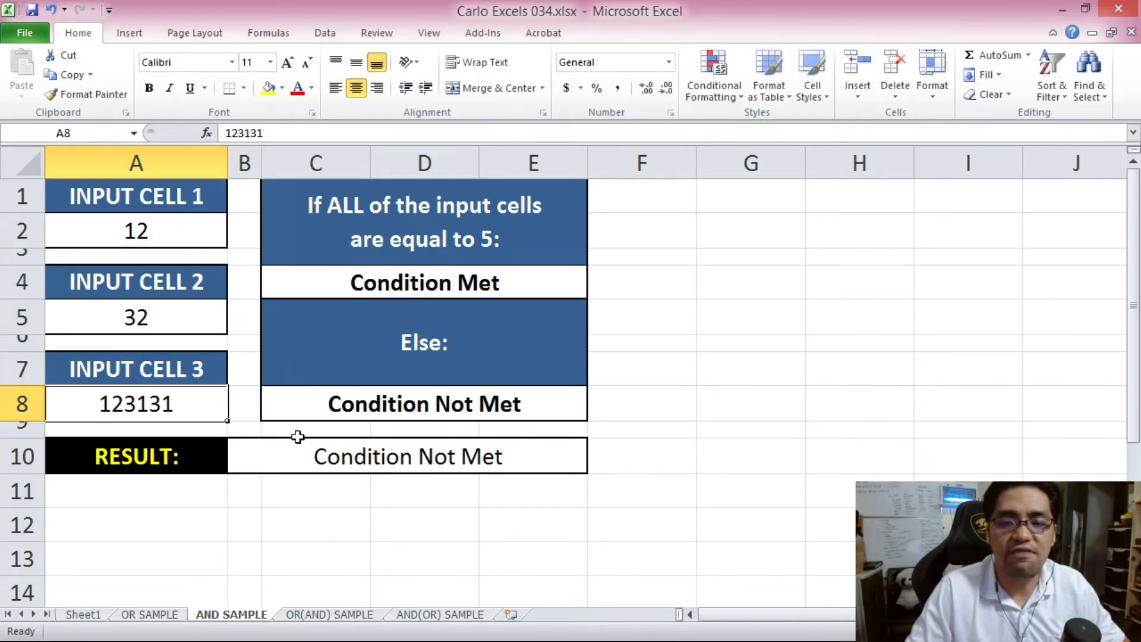
{"action": "left_click", "coordinate": [458, 479]}
- Change A2, A5 and A8 to 5 and check that B10 shows Condition Met
{"action": "left_click", "coordinate": [157, 235]}
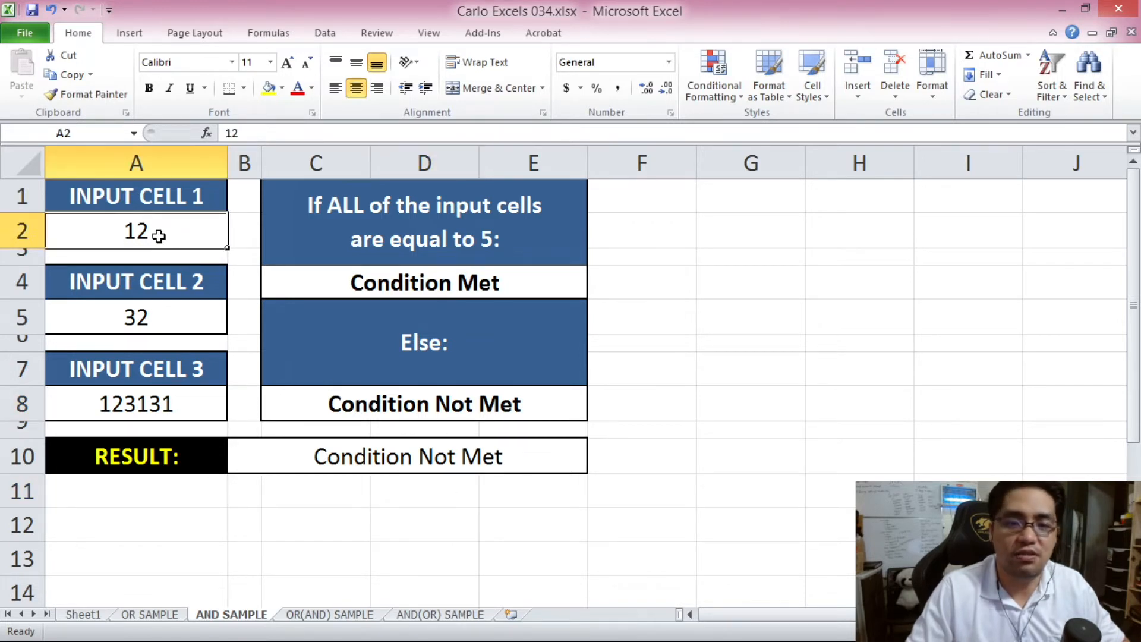
{"action": "type", "text": "5"}
{"action": "left_click", "coordinate": [194, 312]}
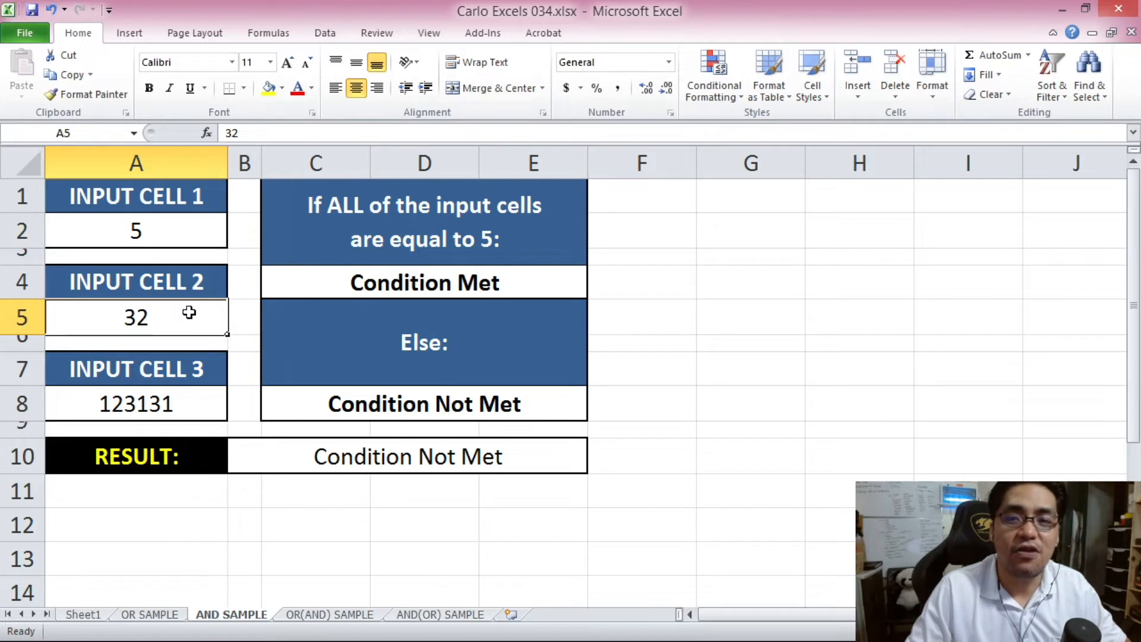
{"action": "left_click", "coordinate": [376, 446]}
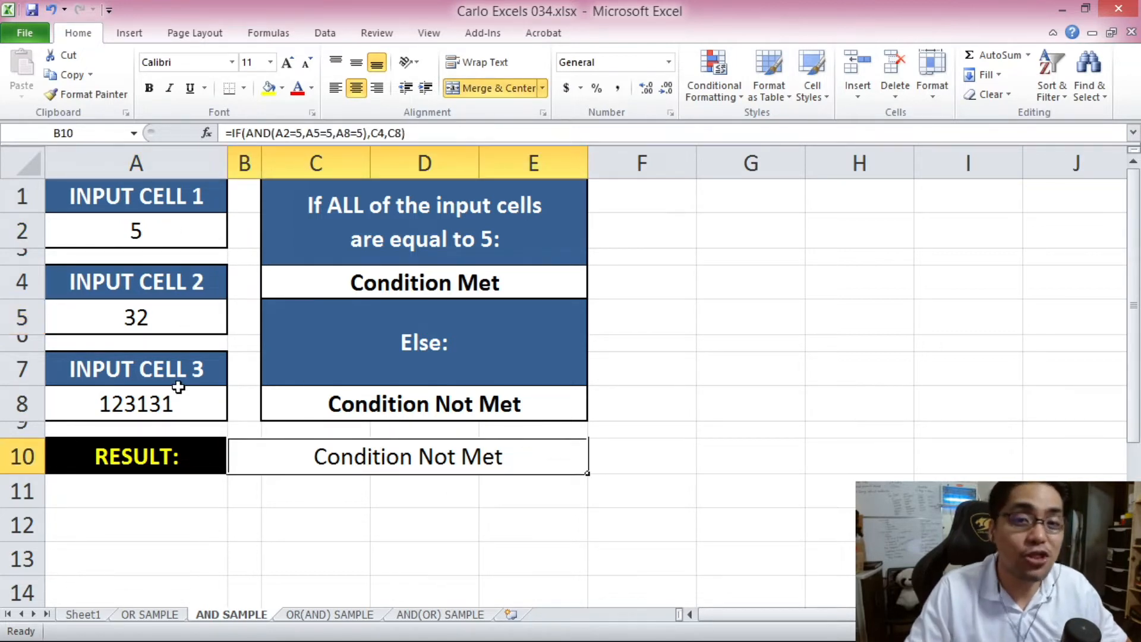
{"action": "left_click", "coordinate": [202, 319]}
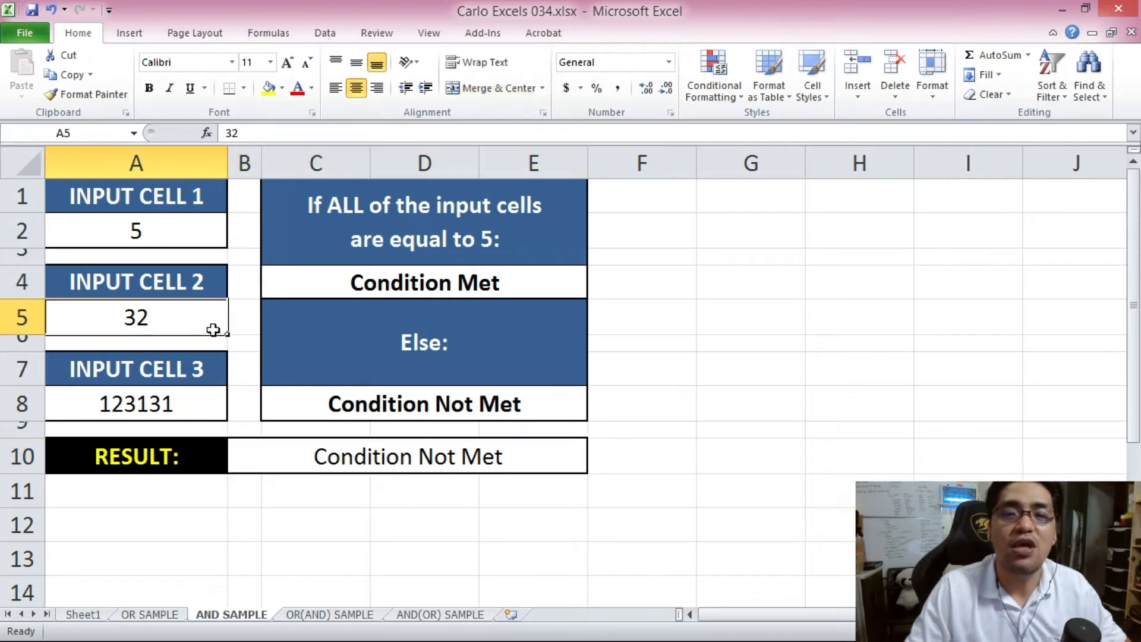
{"action": "type", "text": "5"}
{"action": "left_click", "coordinate": [224, 394]}
{"action": "left_click", "coordinate": [380, 457]}
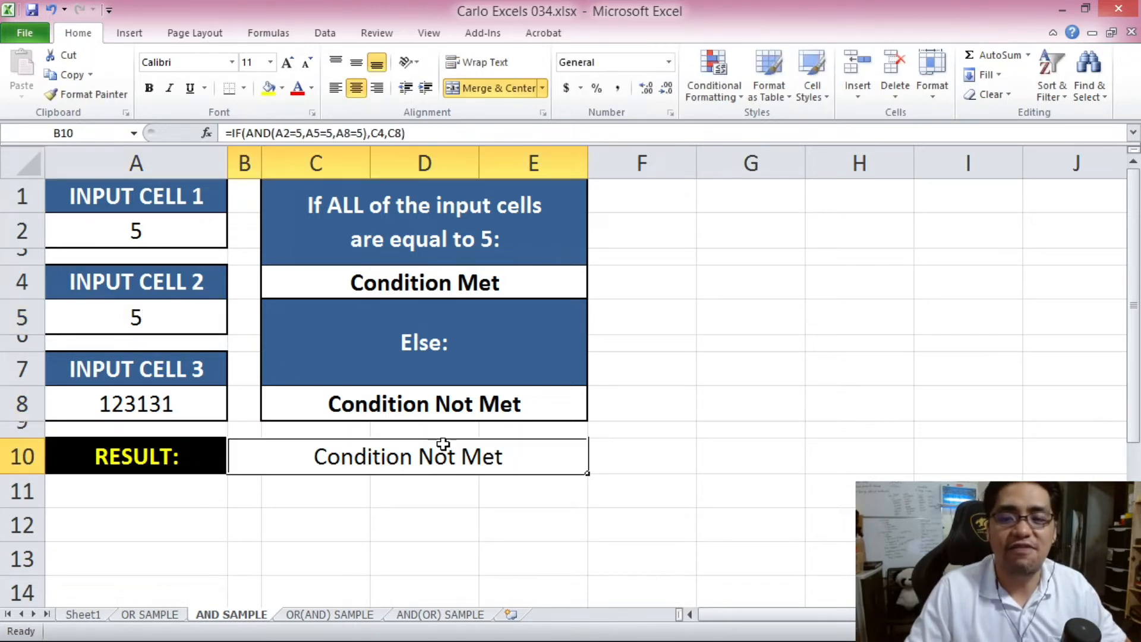
{"action": "left_click", "coordinate": [170, 396]}
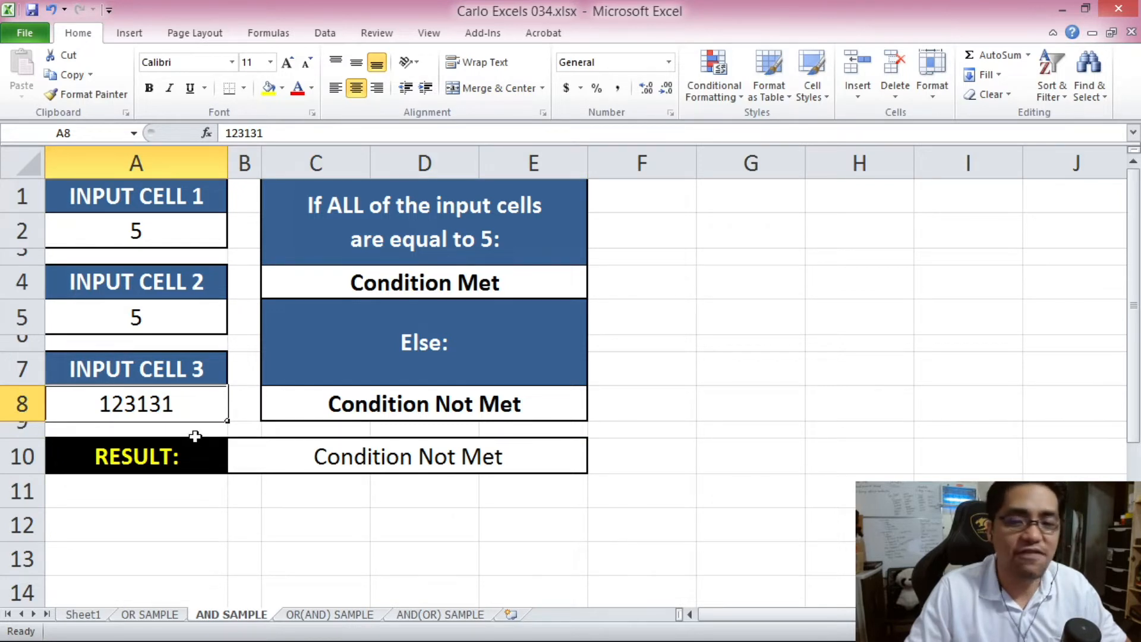
{"action": "type", "text": "5"}
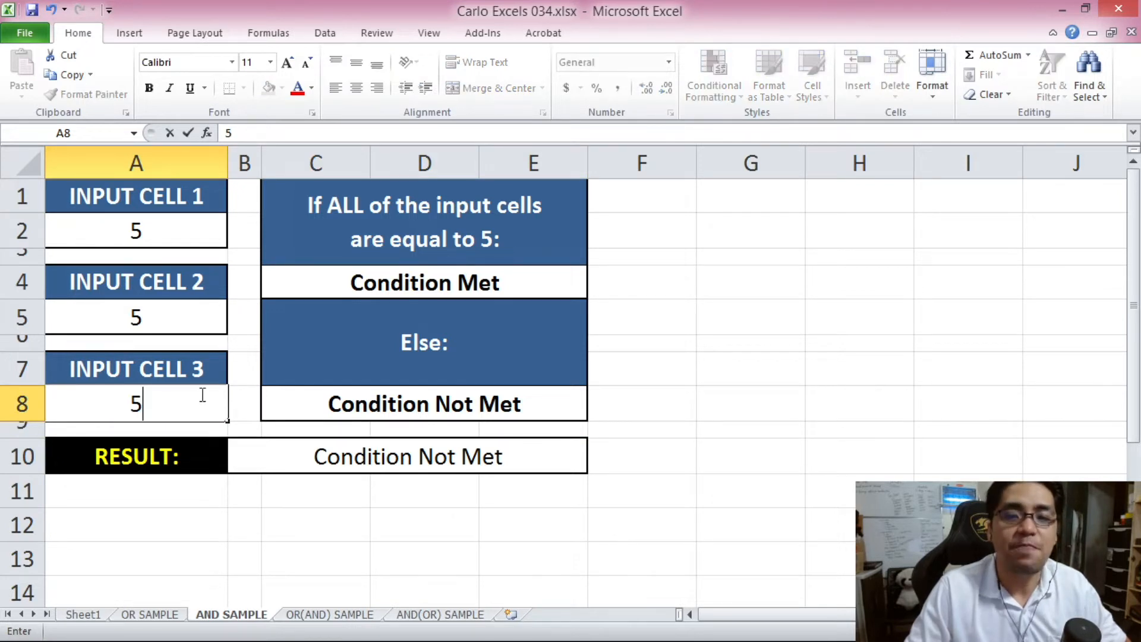
{"action": "left_click", "coordinate": [367, 455]}
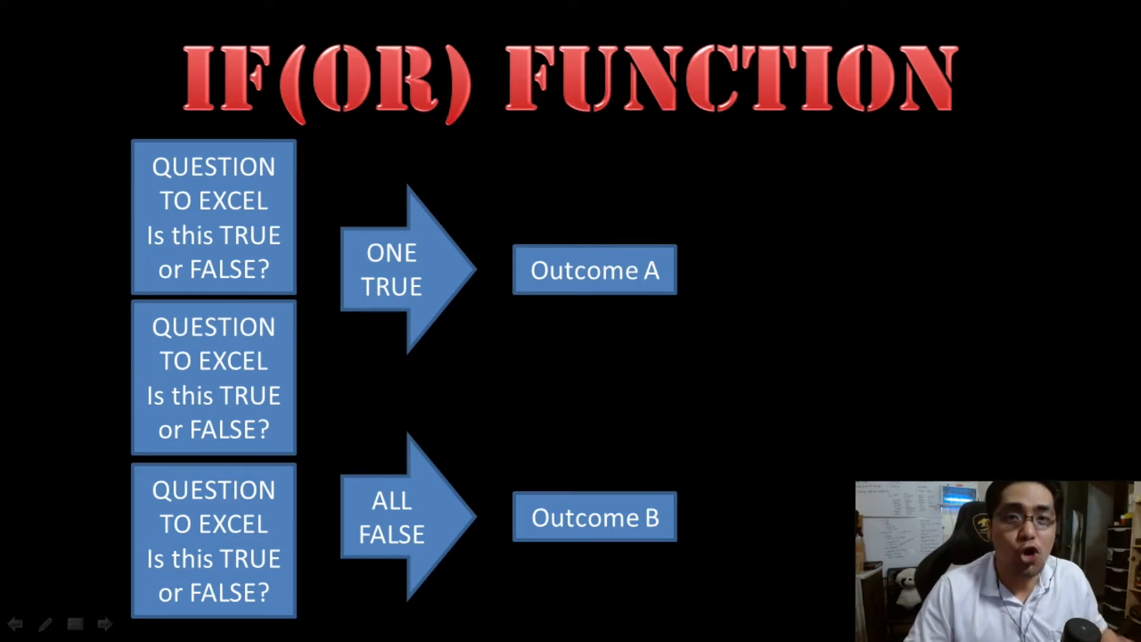
- Move the slideshow on to the IF(AND) FUNCTION slide
{"action": "key", "text": "Left"}
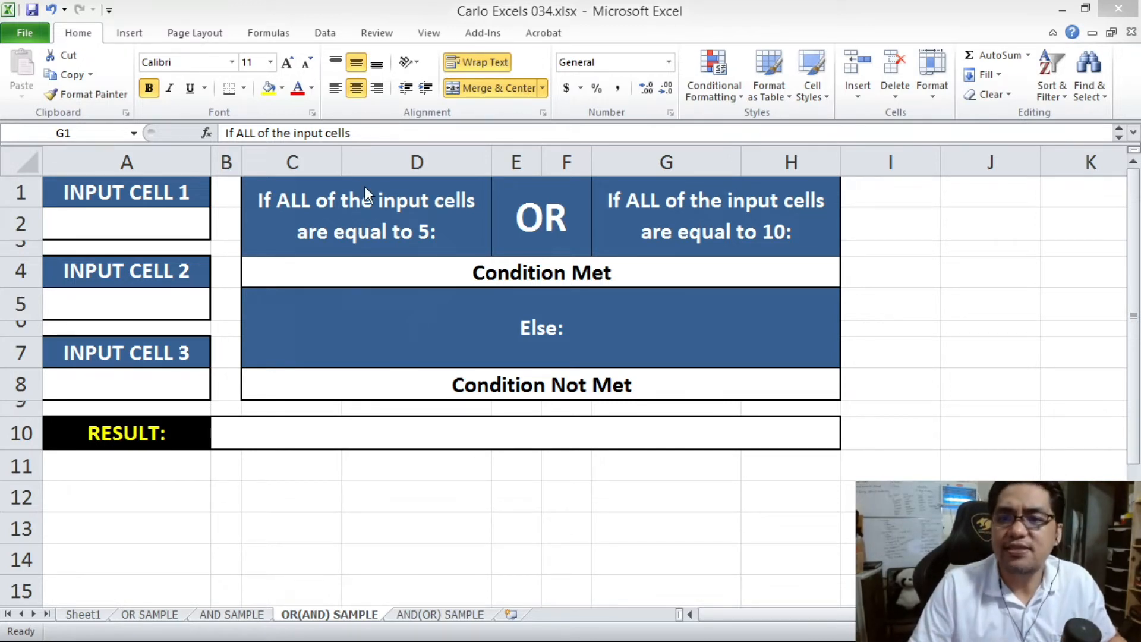
- Point out the input cells A2, A5, A8 and the RESULT cell in row 10
{"action": "left_click", "coordinate": [351, 216]}
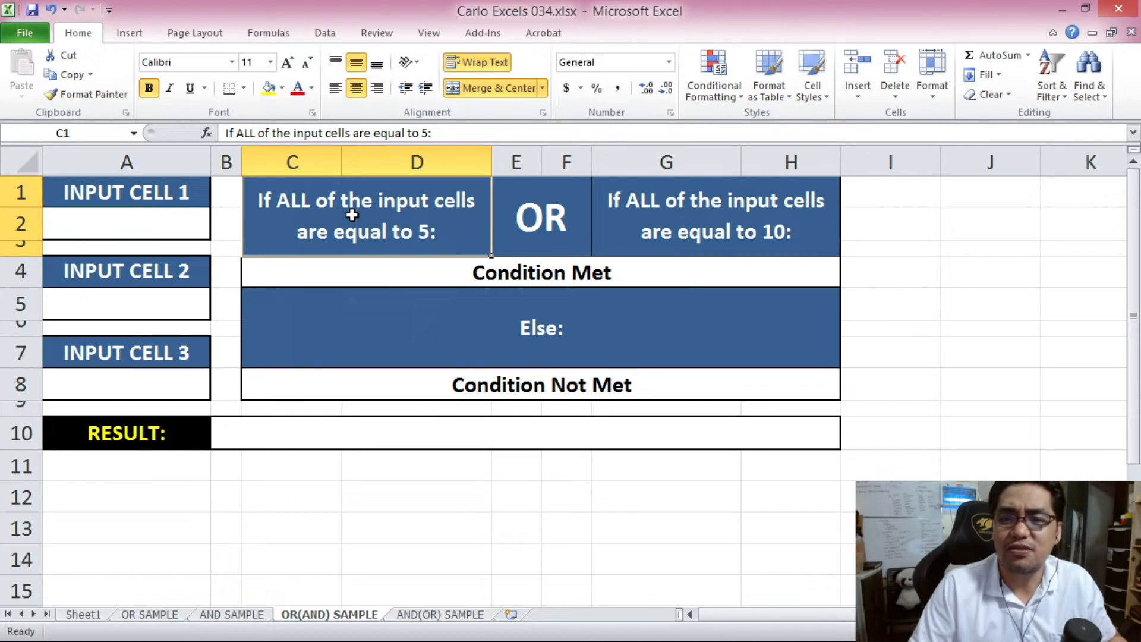
{"action": "left_click", "coordinate": [153, 217]}
{"action": "left_click", "coordinate": [161, 310]}
{"action": "left_click", "coordinate": [171, 364]}
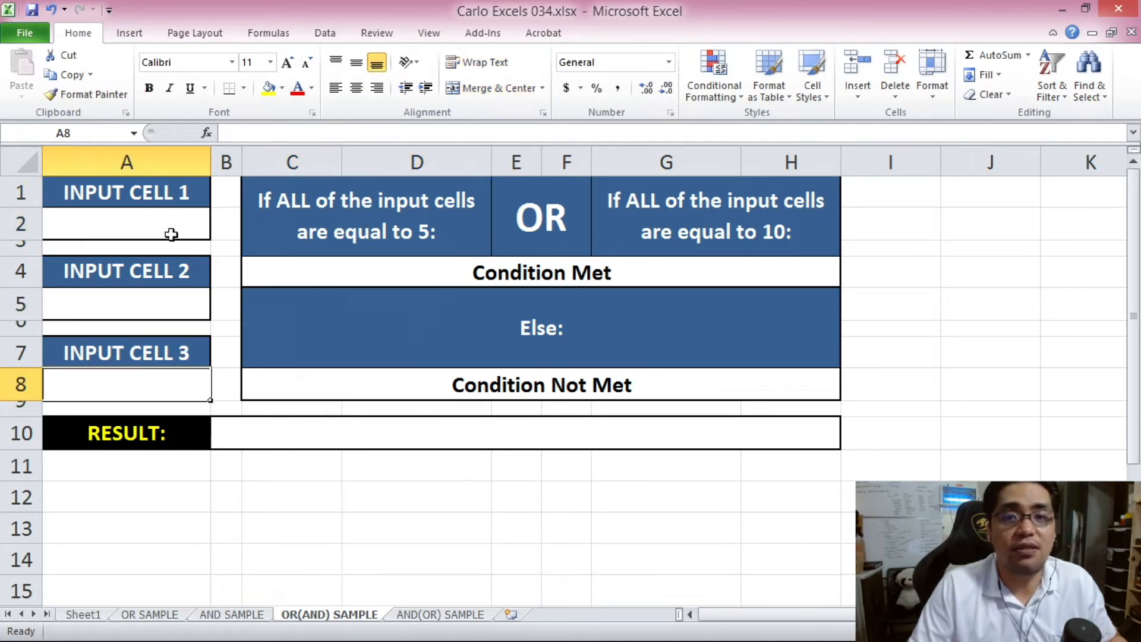
{"action": "left_click", "coordinate": [420, 445]}
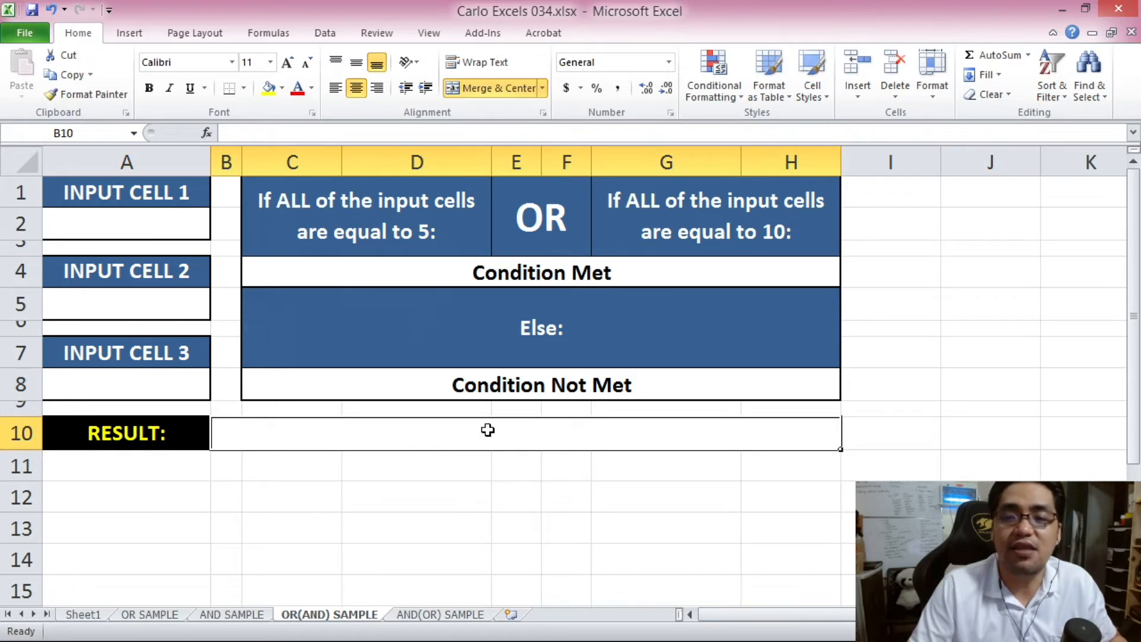
{"action": "left_click", "coordinate": [152, 217]}
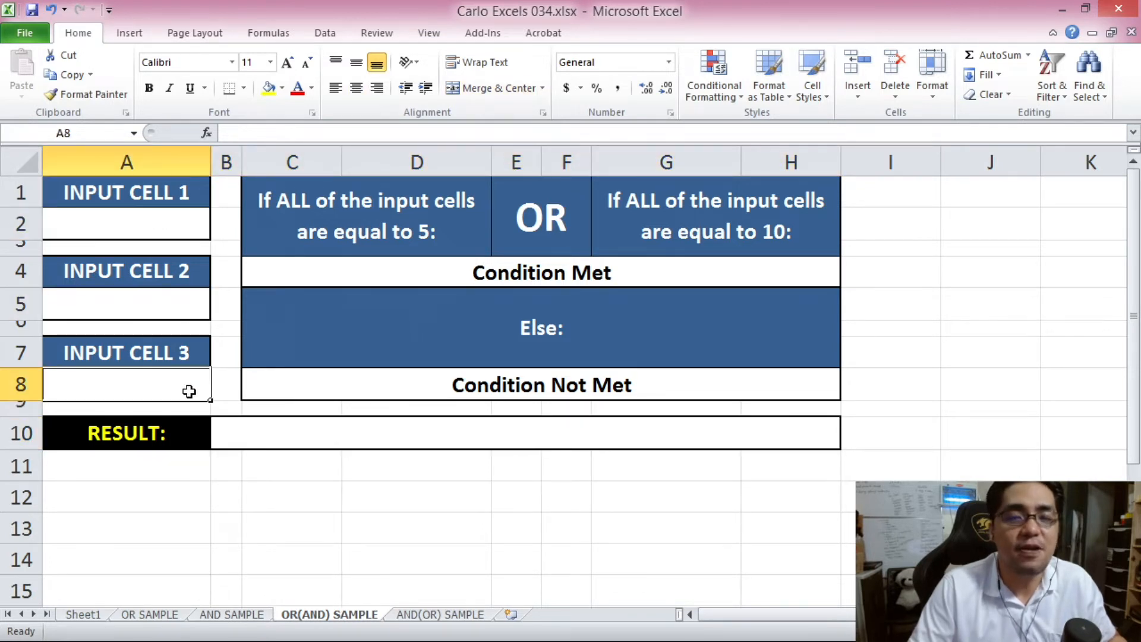
- Walk through the equal-to-5 OR equal-to-10 conditions and the Condition Met/Not Met outcomes
{"action": "left_click", "coordinate": [339, 247]}
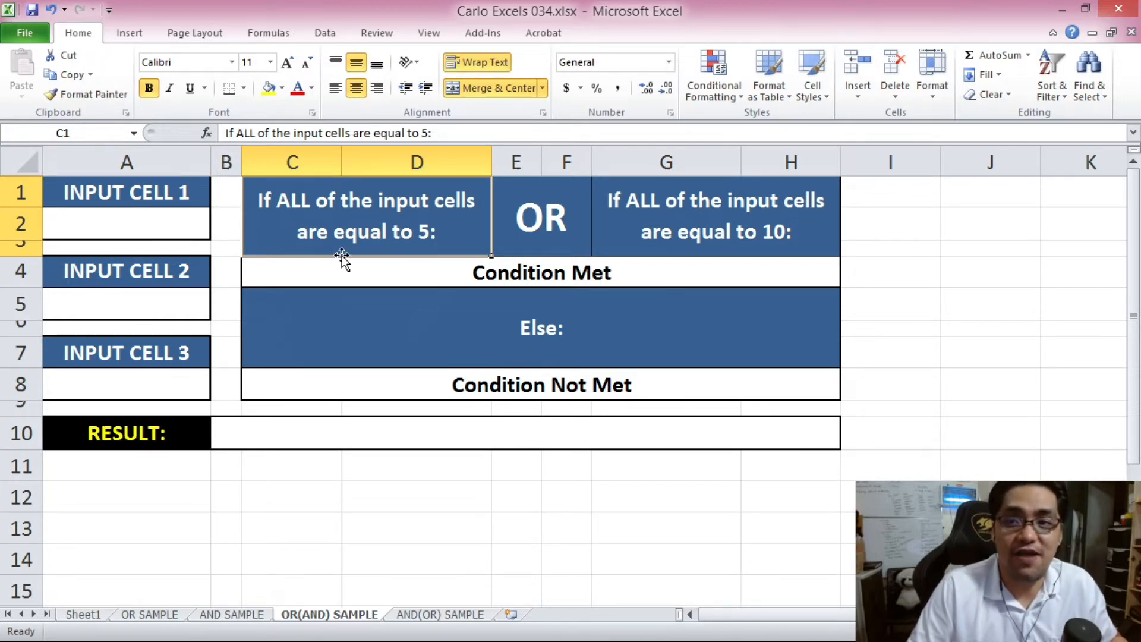
{"action": "left_click", "coordinate": [645, 229]}
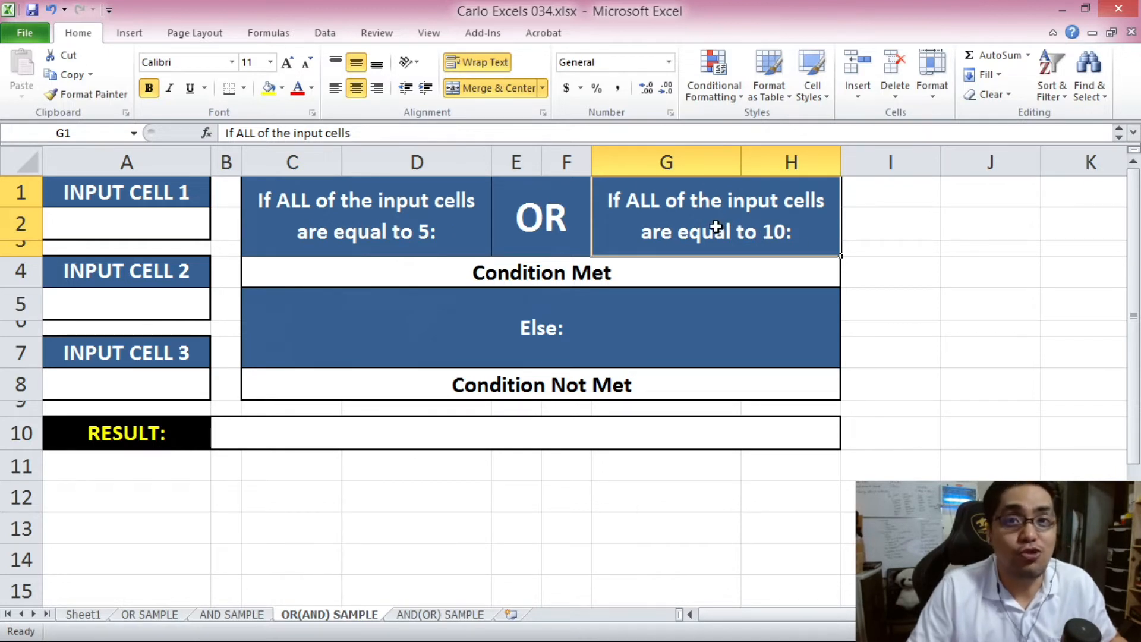
{"action": "left_click", "coordinate": [406, 232]}
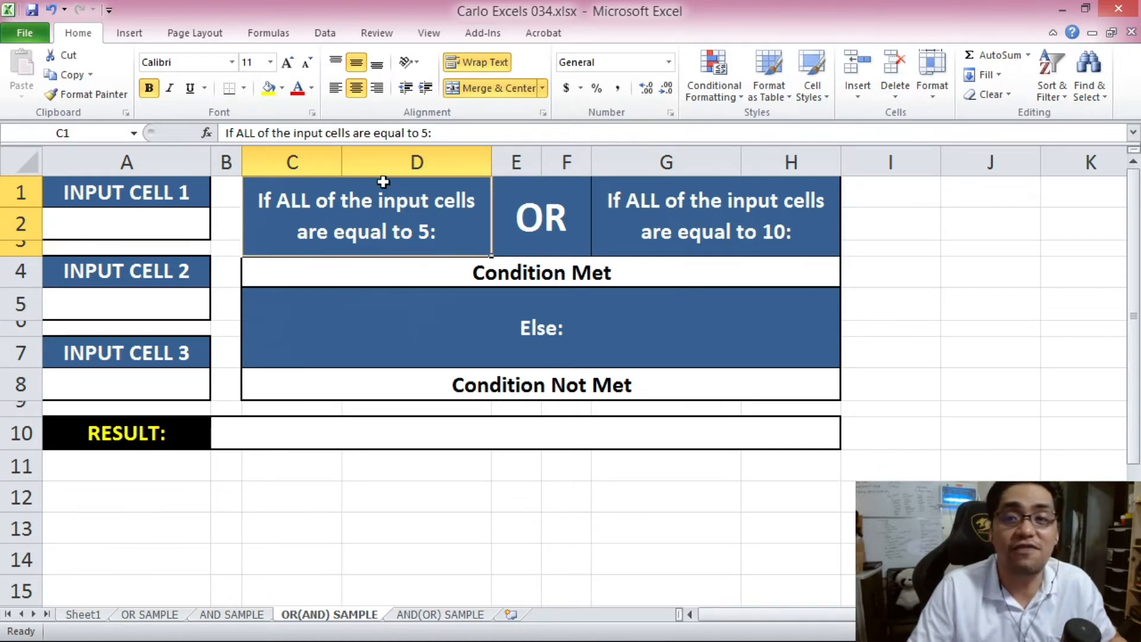
{"action": "left_click", "coordinate": [634, 221]}
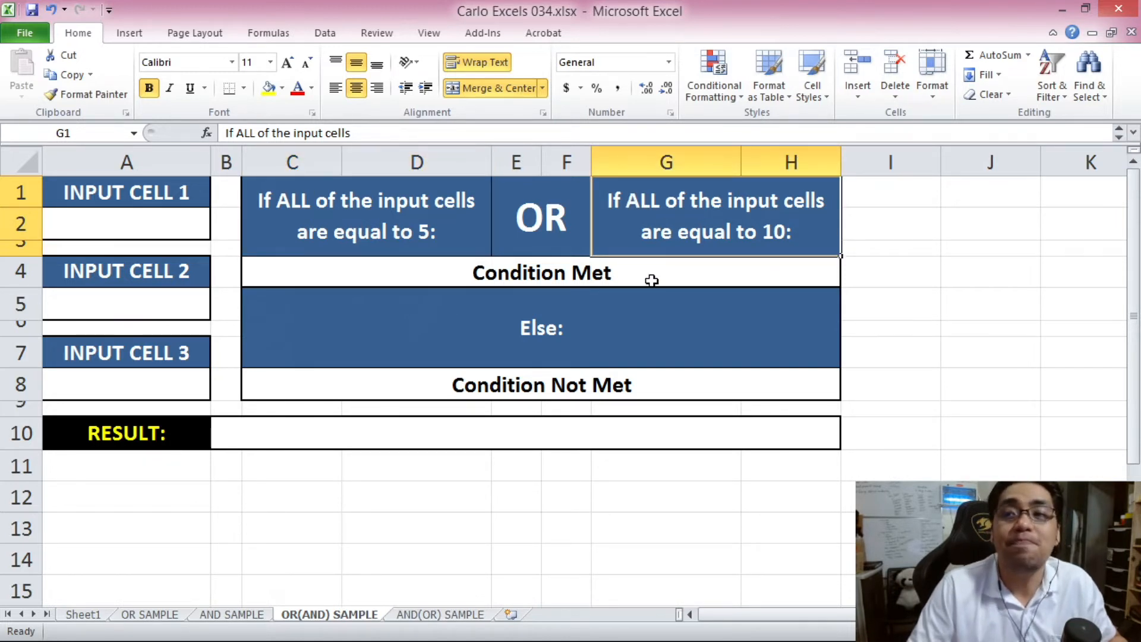
{"action": "left_click", "coordinate": [580, 219]}
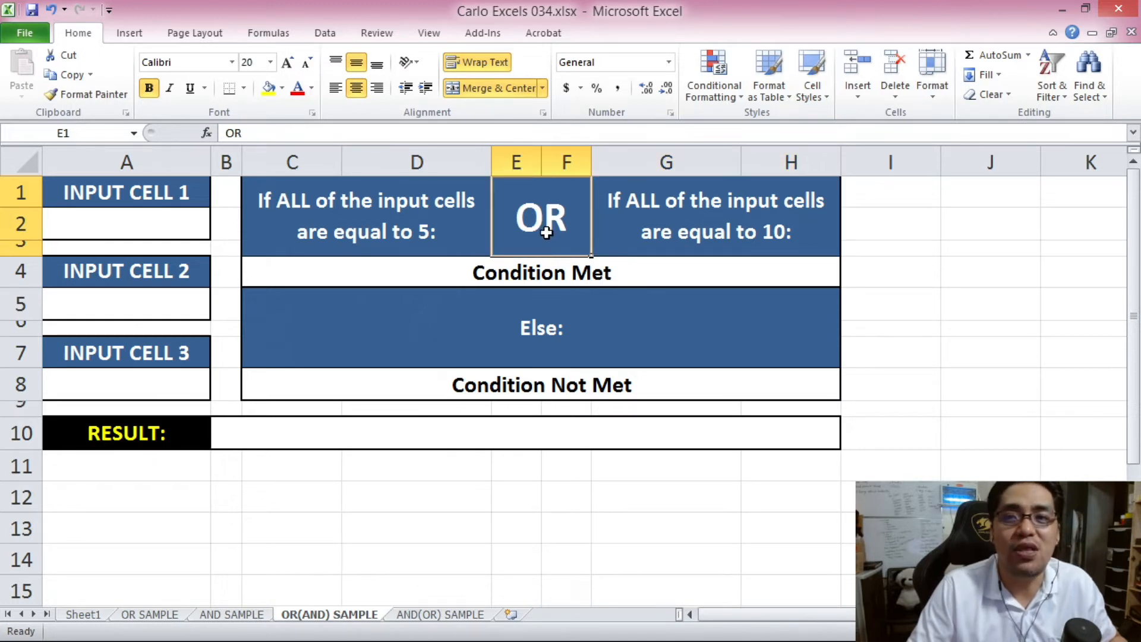
{"action": "left_click", "coordinate": [397, 205]}
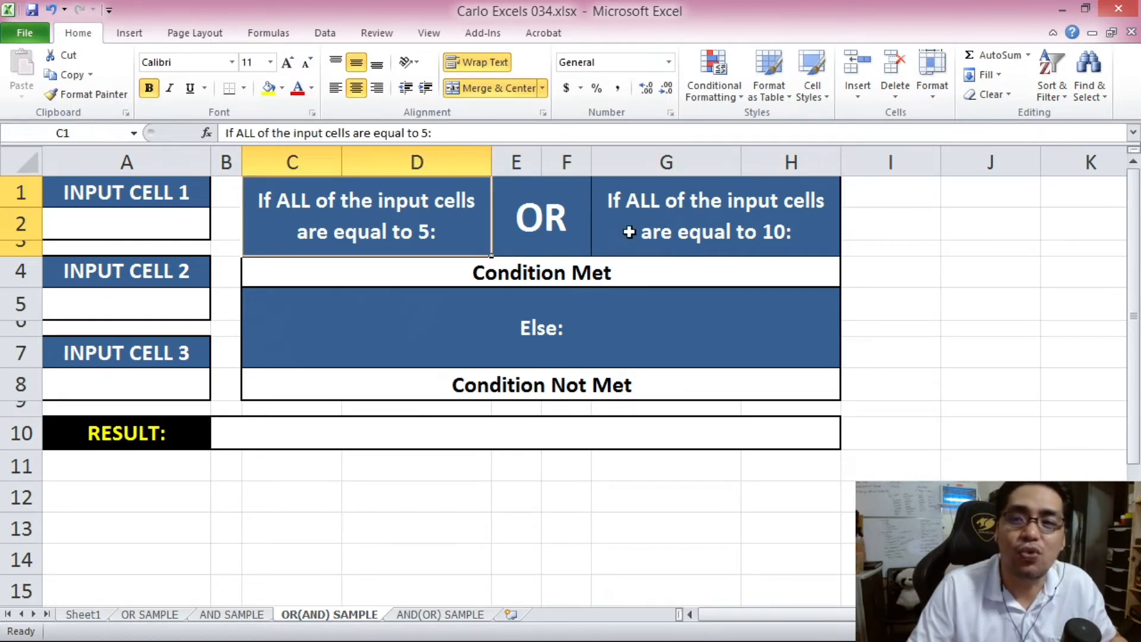
{"action": "left_click", "coordinate": [629, 231]}
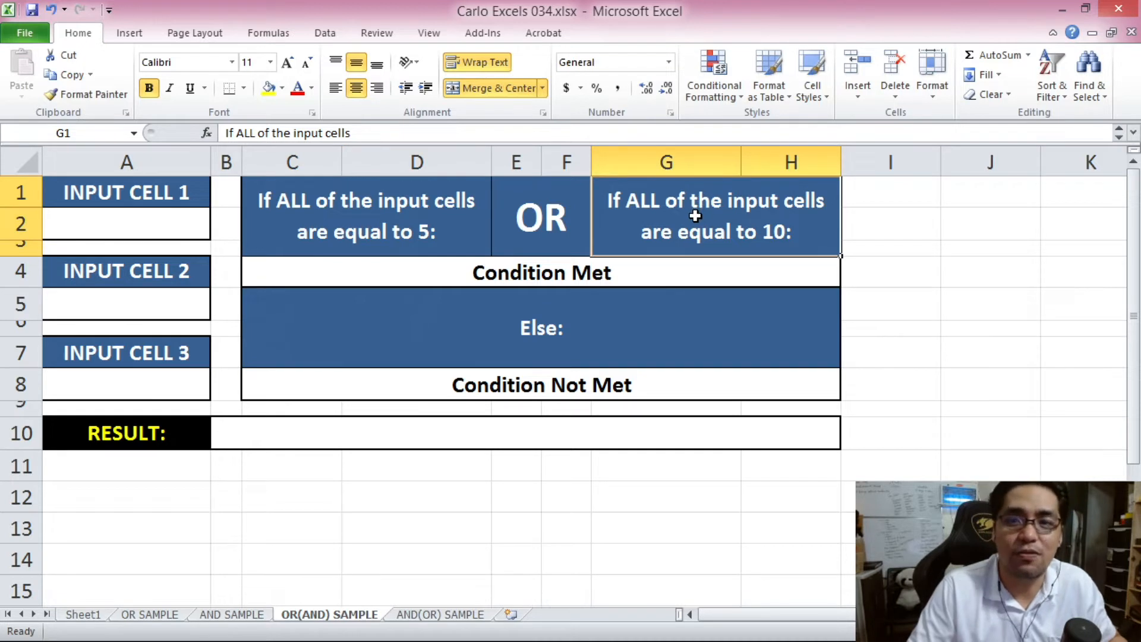
{"action": "left_click", "coordinate": [607, 277]}
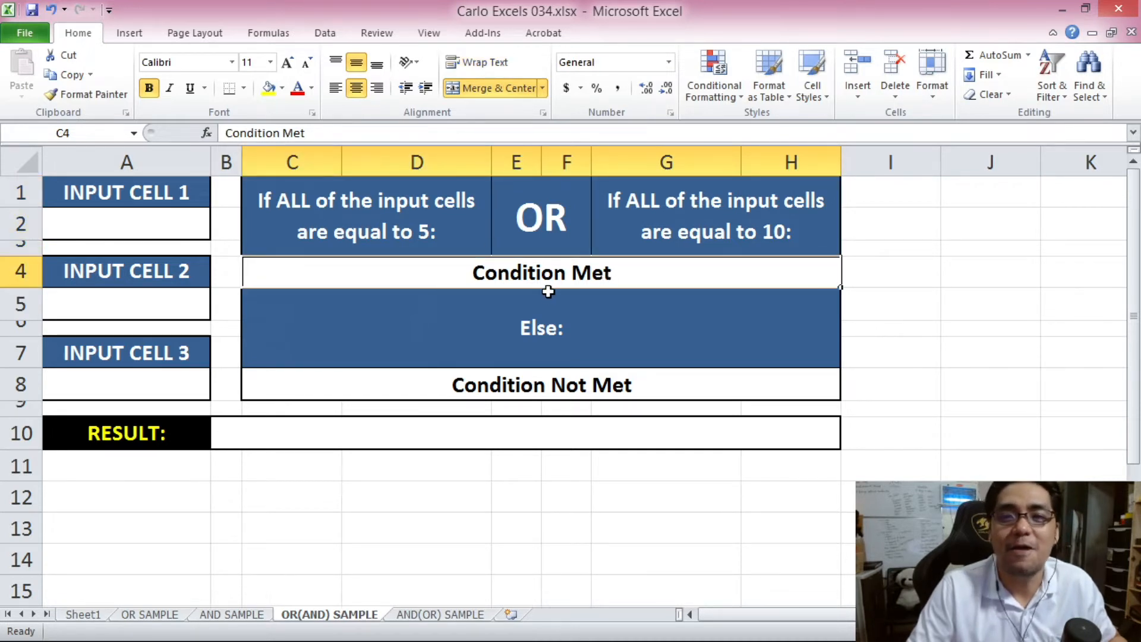
{"action": "left_click_drag", "start_coordinate": [381, 199], "coordinate": [678, 229]}
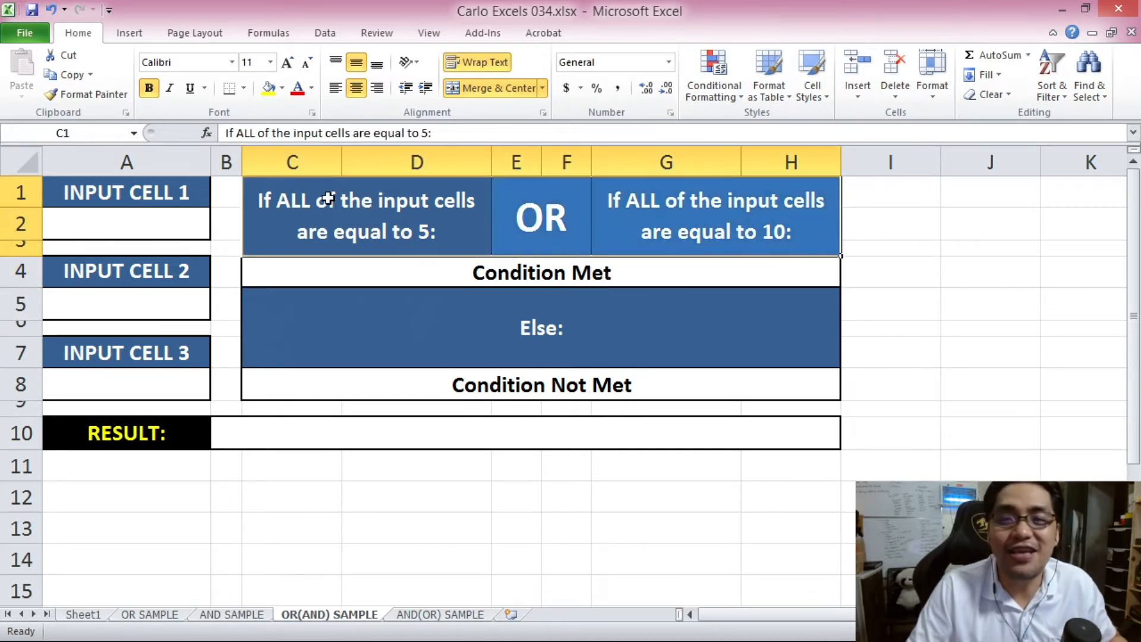
{"action": "left_click", "coordinate": [607, 387]}
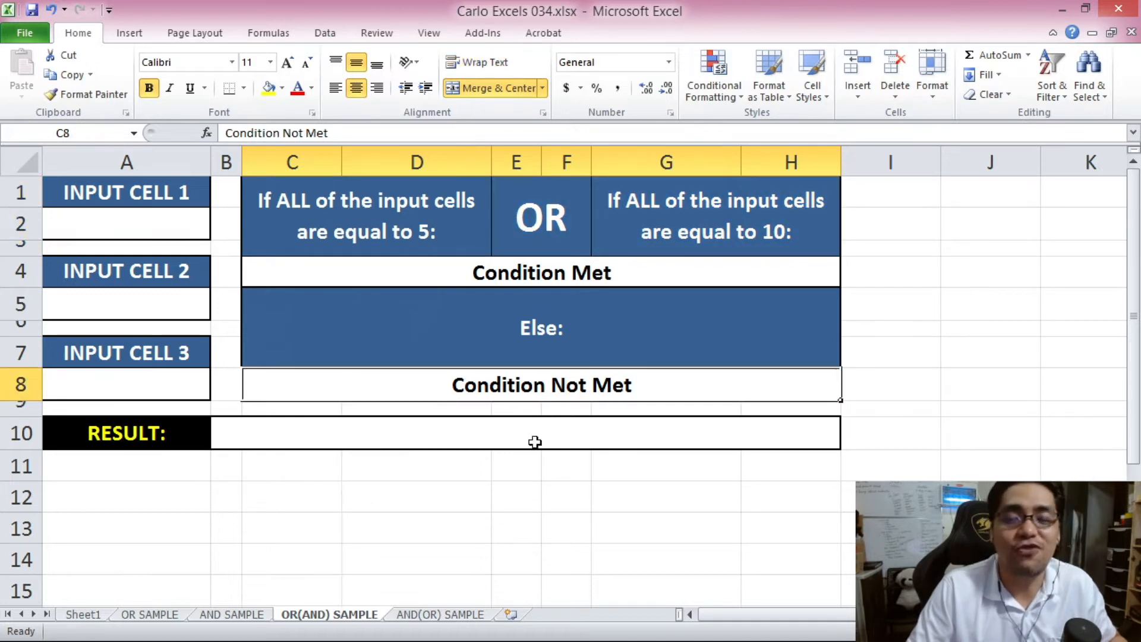
{"action": "left_click", "coordinate": [413, 211]}
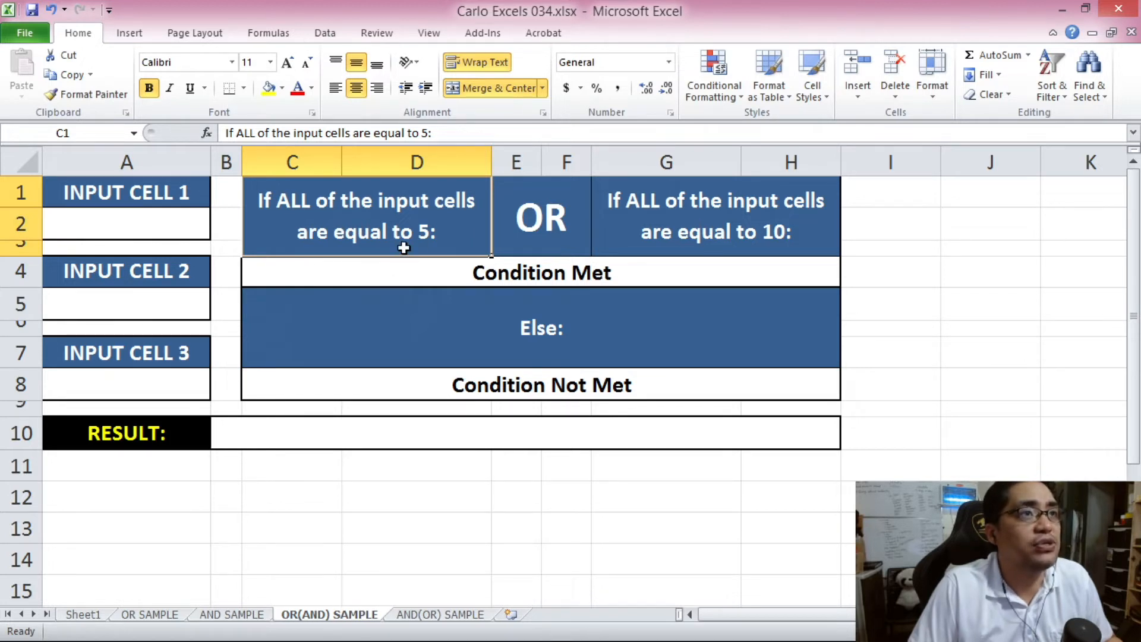
{"action": "left_click", "coordinate": [328, 510]}
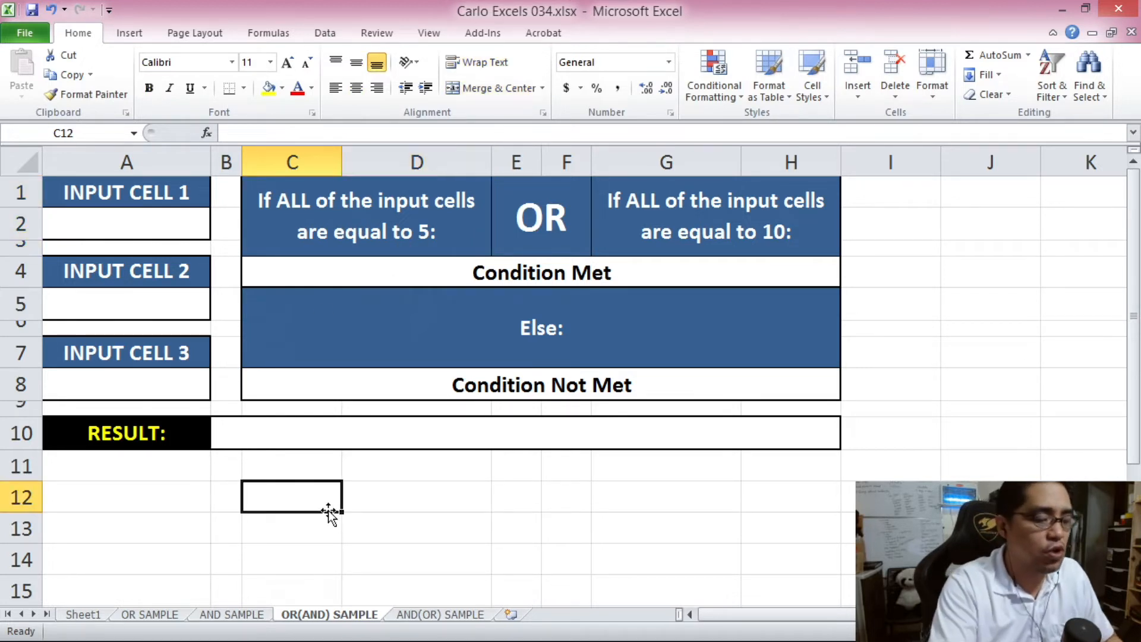
- Enter =AND(A2=5,A5=5,A8=5) in C12 as a test formula
{"action": "type", "text": "=AND("}
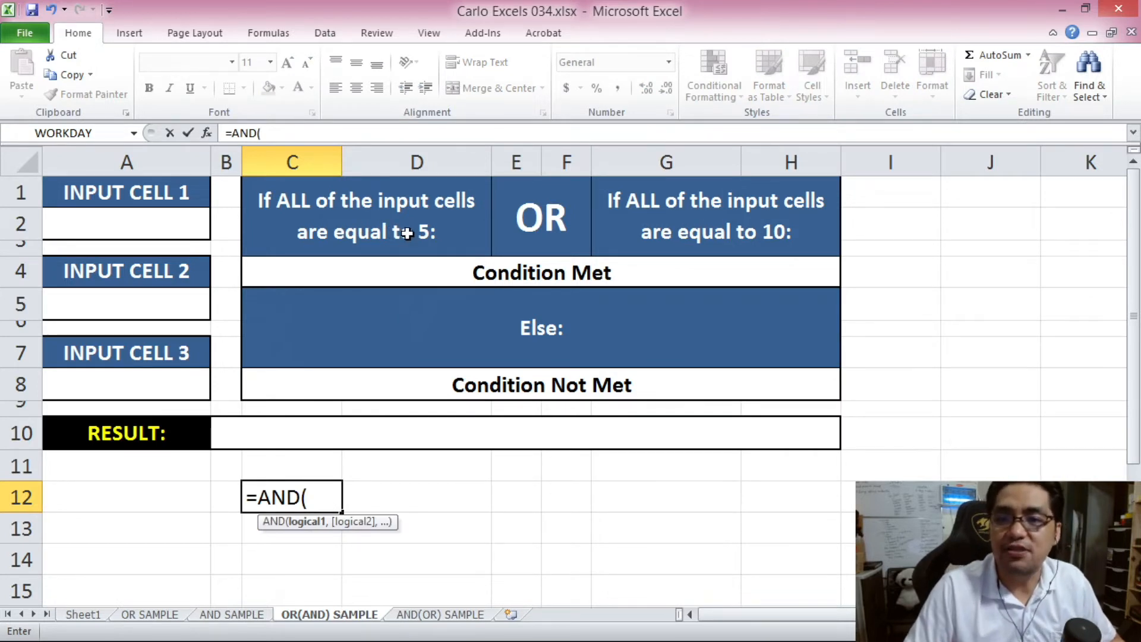
{"action": "left_click", "coordinate": [153, 229]}
{"action": "type", "text": "=5,"}
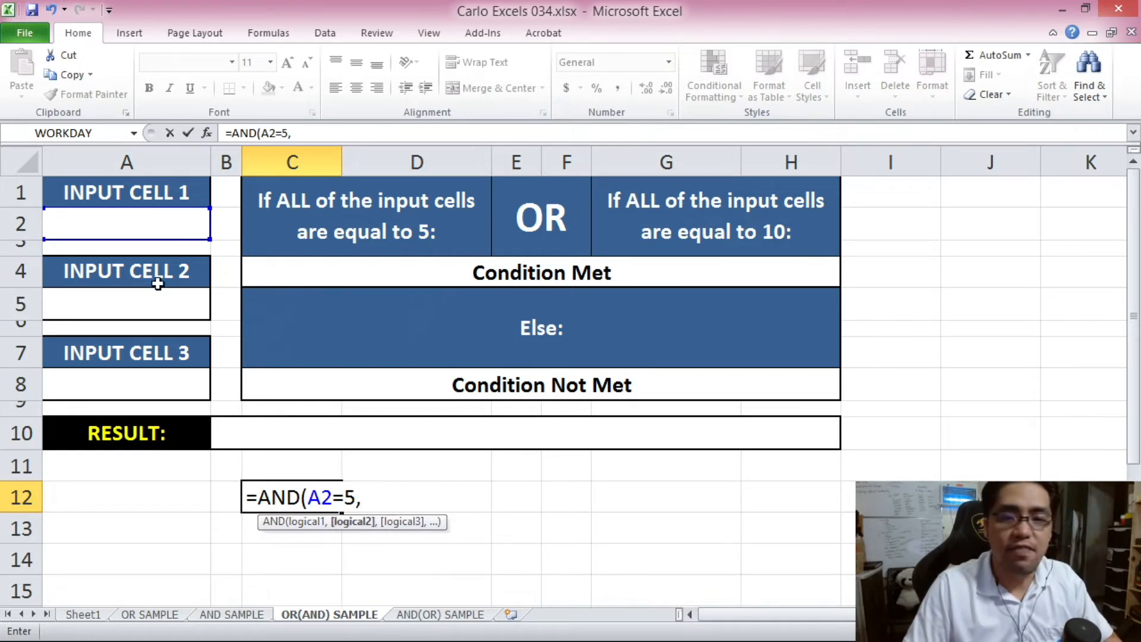
{"action": "left_click", "coordinate": [148, 306]}
{"action": "type", "text": "=5,"}
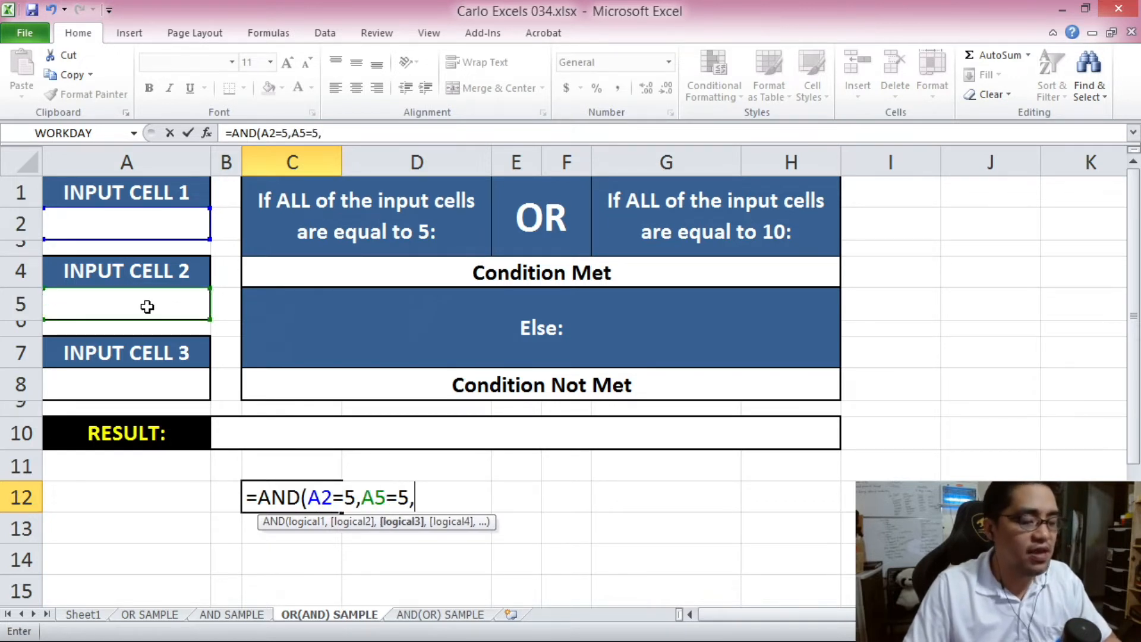
{"action": "left_click", "coordinate": [143, 388]}
{"action": "type", "text": "="}
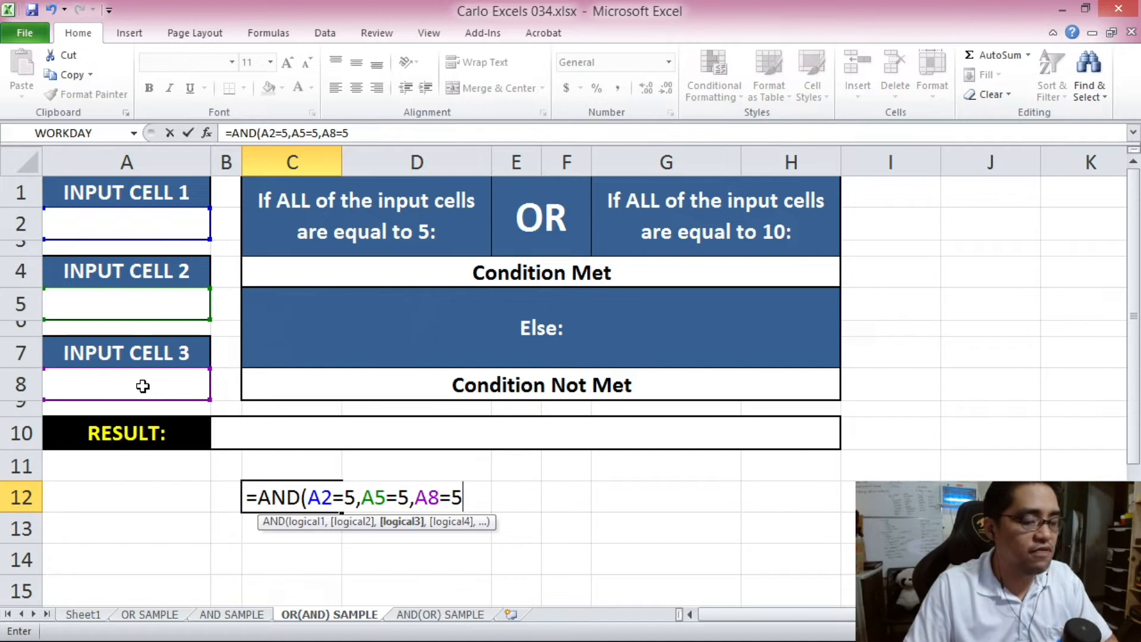
{"action": "type", "text": "5)"}
{"action": "key", "text": "Return"}
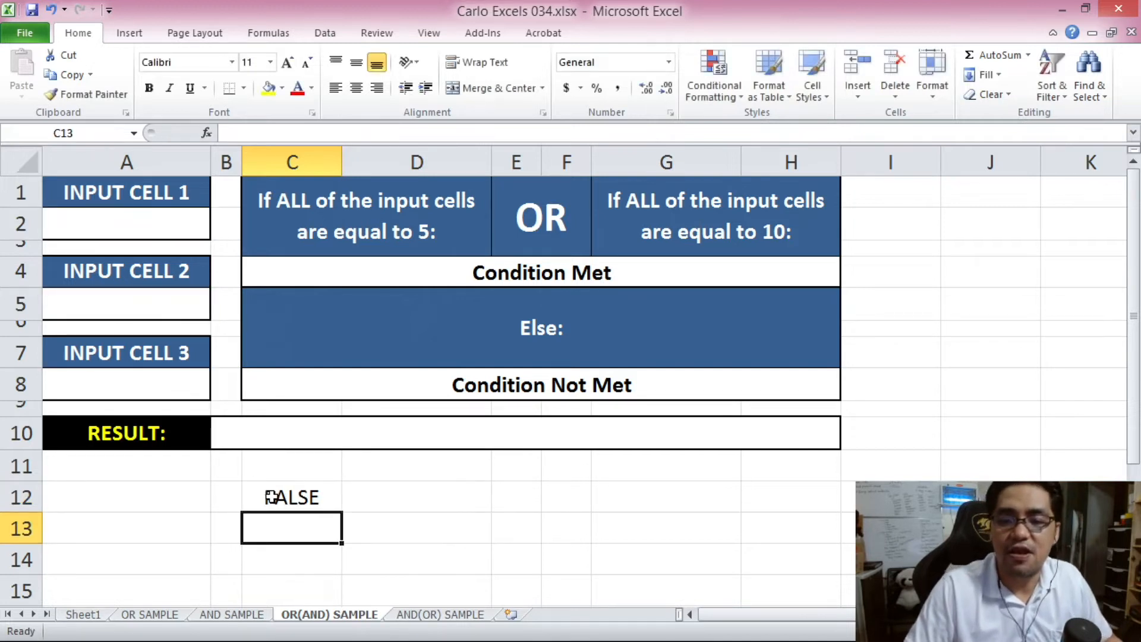
{"action": "left_click", "coordinate": [307, 498]}
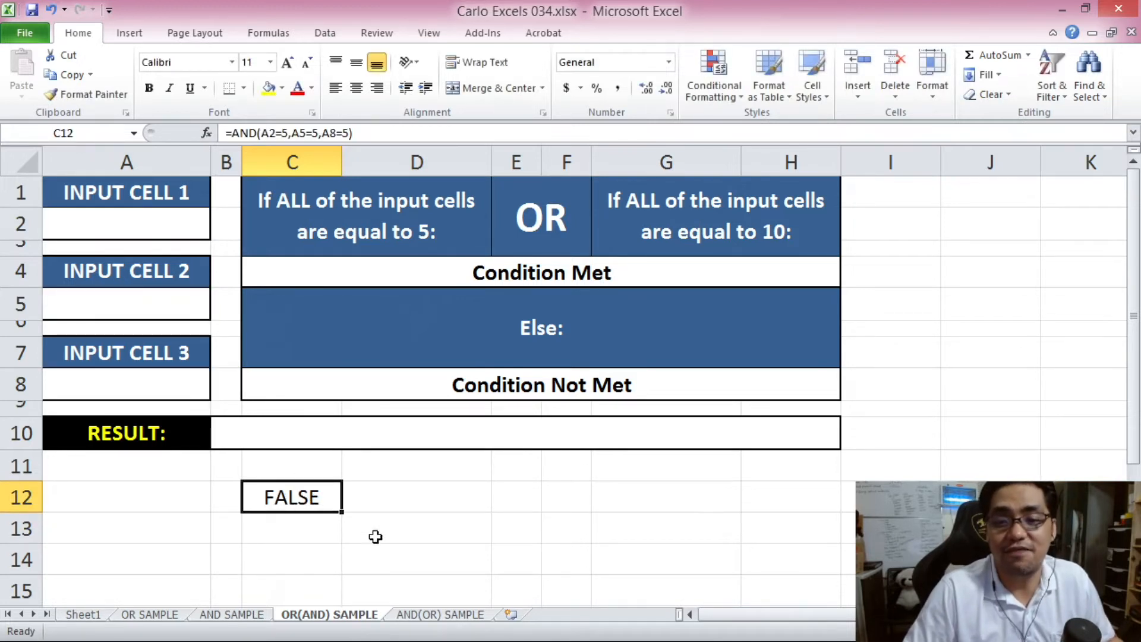
- Put 5 in A2, A5 and A8 and confirm C12 returns TRUE
{"action": "left_click", "coordinate": [160, 221]}
{"action": "left_click", "coordinate": [160, 304]}
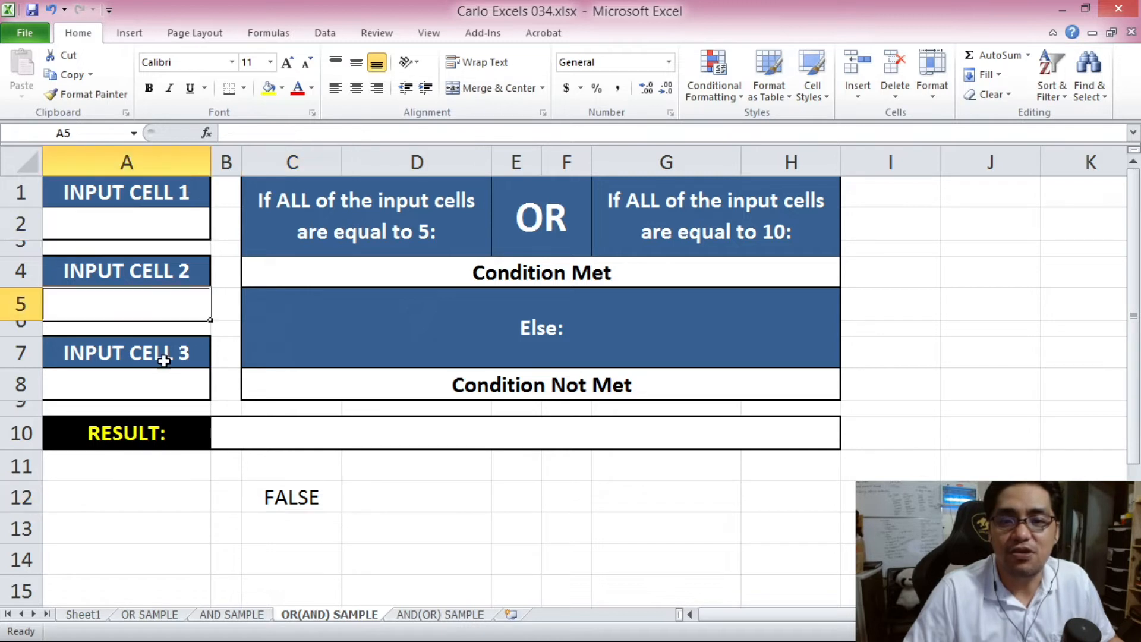
{"action": "left_click", "coordinate": [159, 383]}
{"action": "left_click", "coordinate": [143, 226]}
{"action": "left_click", "coordinate": [145, 300]}
{"action": "left_click", "coordinate": [148, 229]}
{"action": "type", "text": "5"}
{"action": "left_click", "coordinate": [145, 302]}
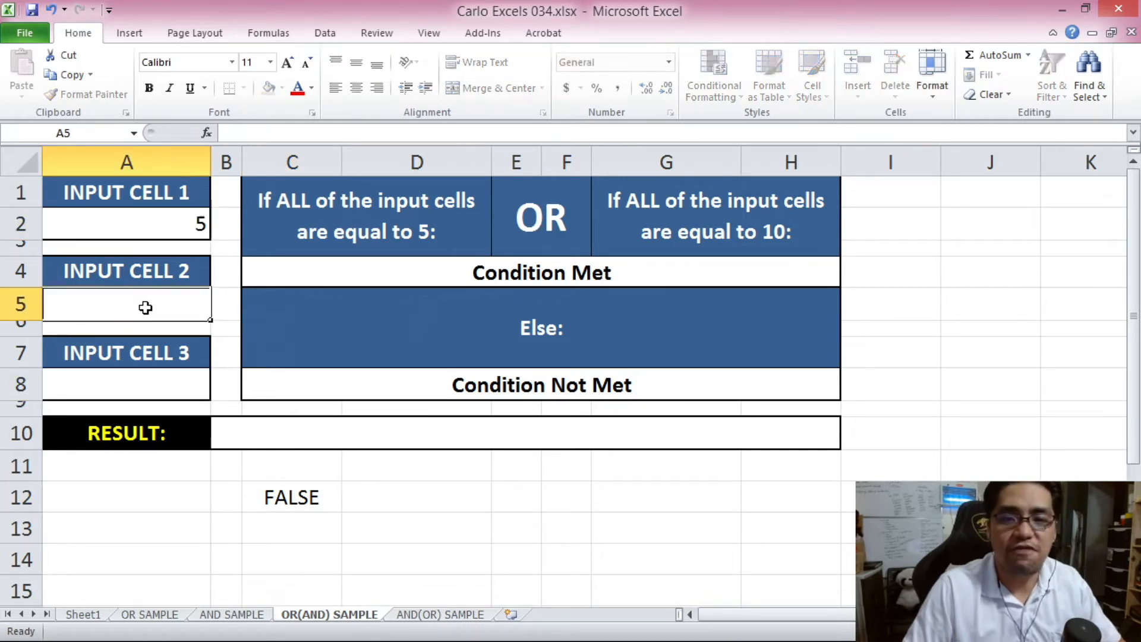
{"action": "type", "text": "5"}
{"action": "left_click", "coordinate": [156, 374]}
{"action": "type", "text": "5"}
{"action": "left_click", "coordinate": [311, 427]}
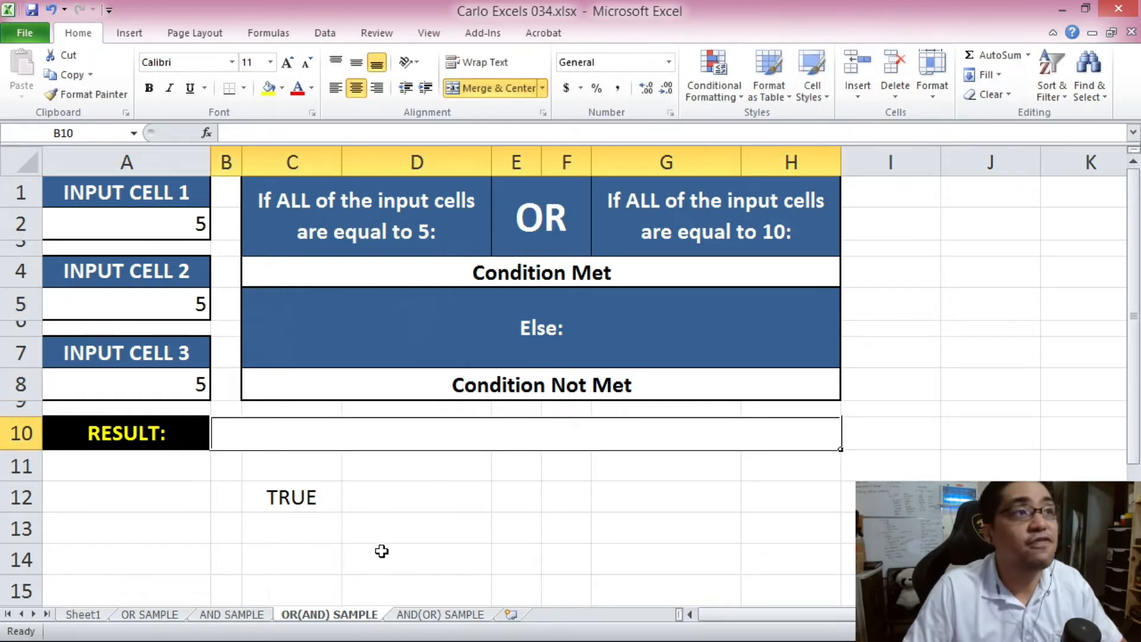
{"action": "left_click", "coordinate": [290, 489]}
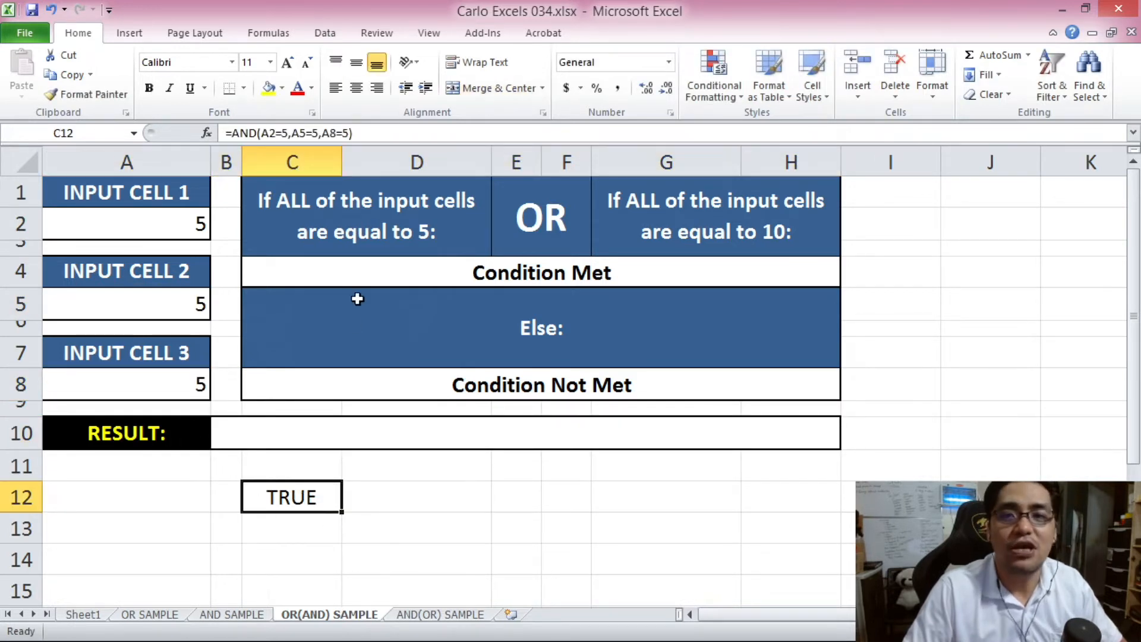
- Relate C12's result to the all-equal-to-5 and all-equal-to-10 condition headers
{"action": "left_click", "coordinate": [361, 228]}
{"action": "left_click", "coordinate": [312, 491]}
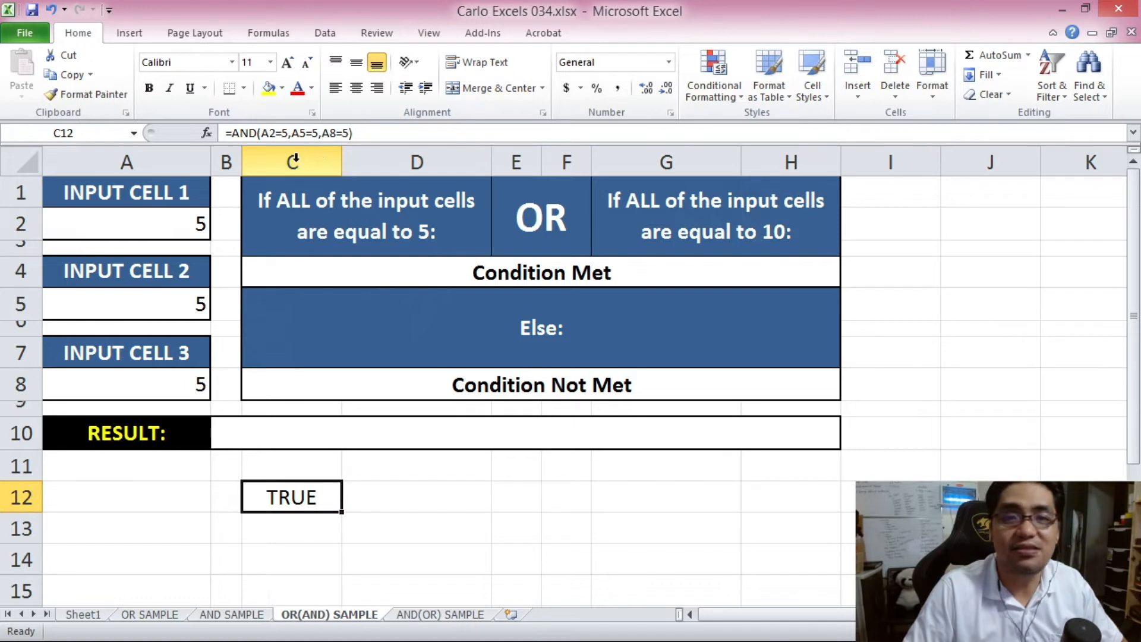
{"action": "left_click", "coordinate": [386, 244]}
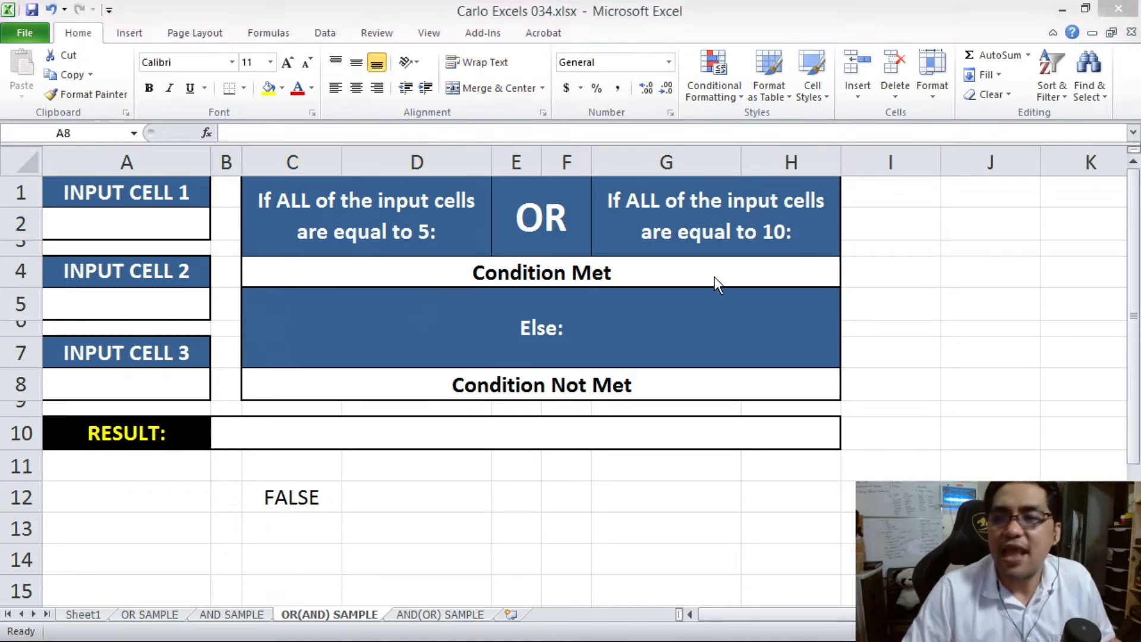
{"action": "left_click", "coordinate": [768, 230]}
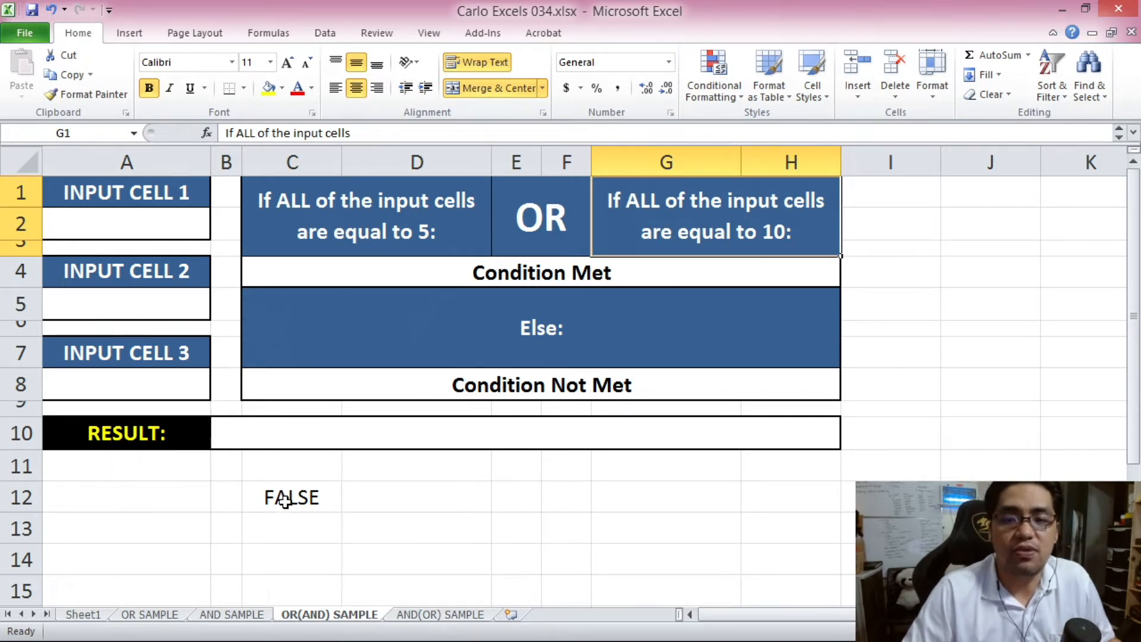
- Enter =AND(A2=10,A5=10,A8=10) in C13
{"action": "left_click", "coordinate": [297, 527]}
{"action": "type", "text": "=AND("}
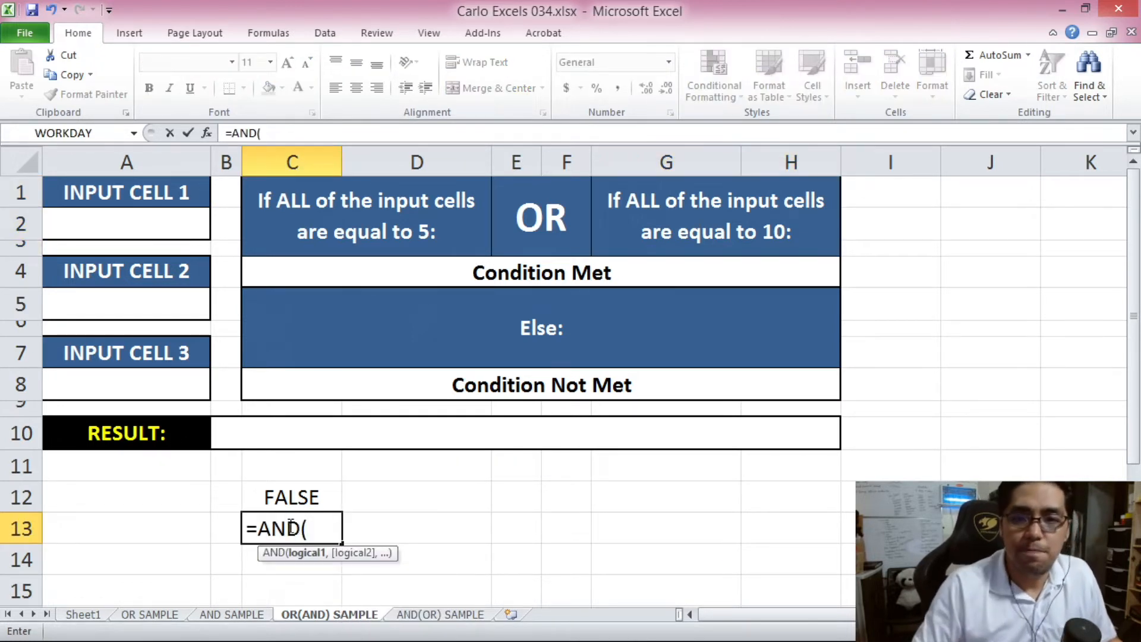
{"action": "left_click", "coordinate": [142, 210]}
{"action": "type", "text": "=10,"}
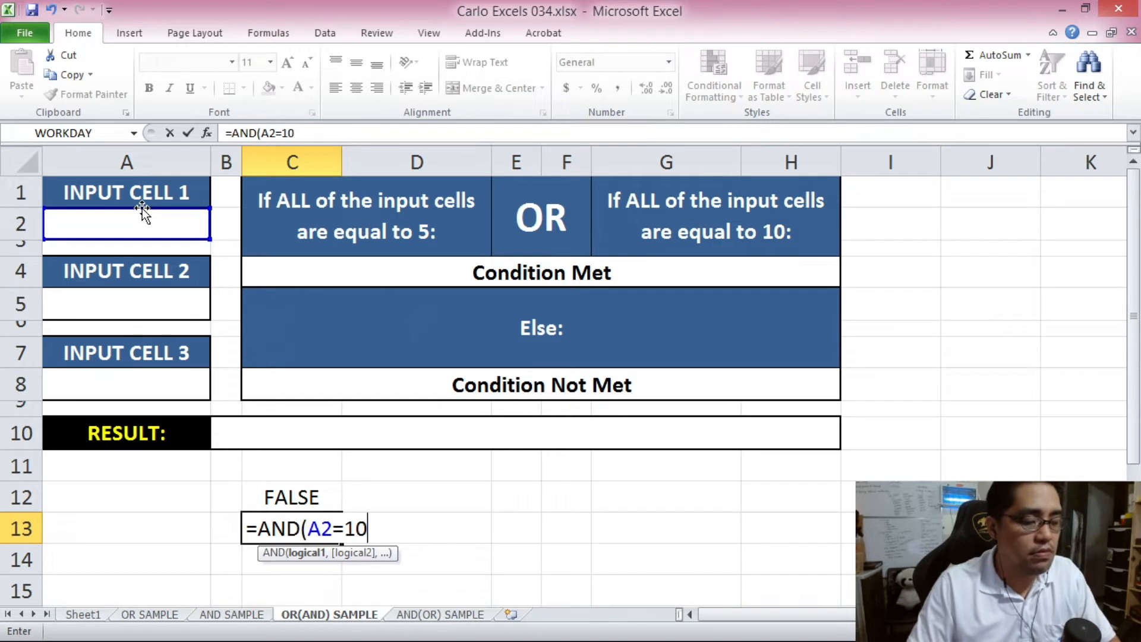
{"action": "left_click", "coordinate": [163, 301]}
{"action": "type", "text": "=10,"}
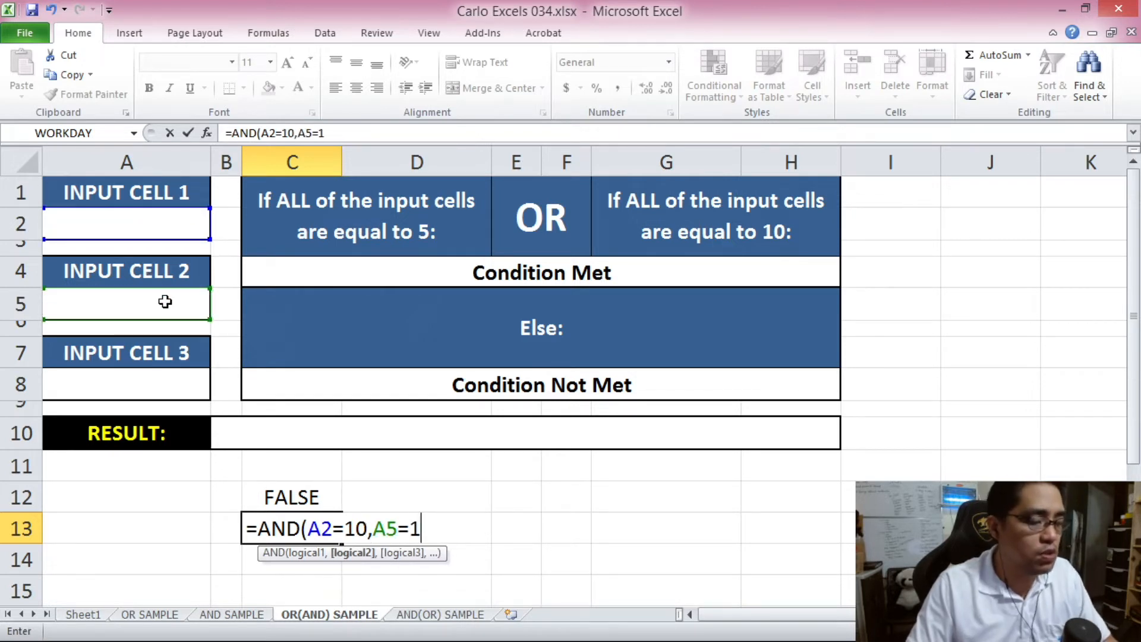
{"action": "left_click", "coordinate": [172, 377]}
{"action": "type", "text": "=10"}
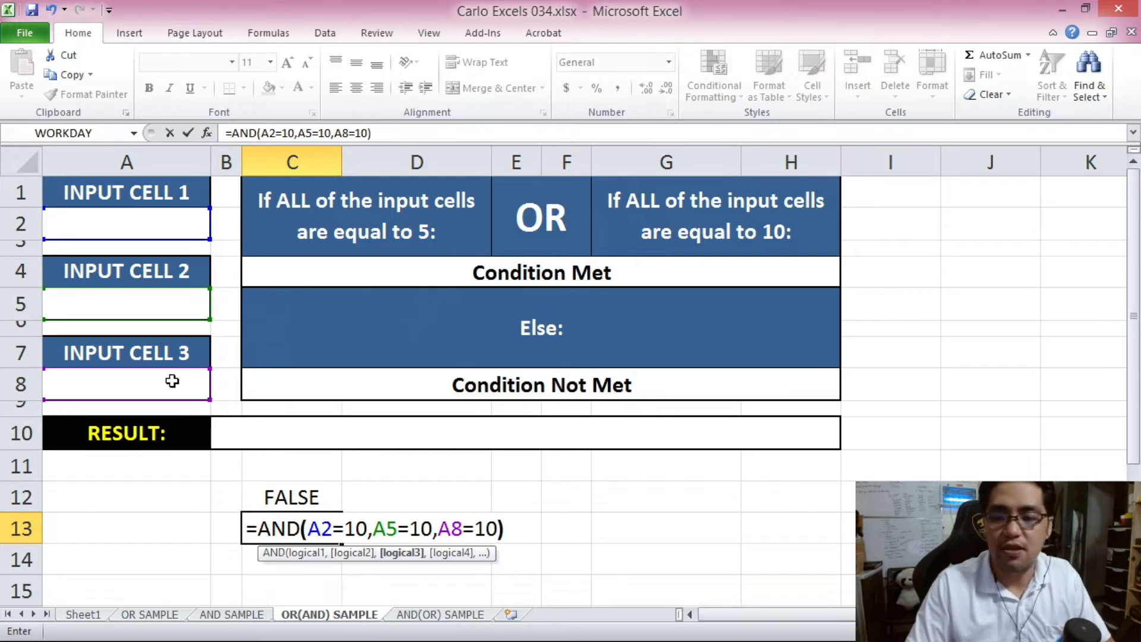
{"action": "type", "text": ")"}
{"action": "key", "text": "Return"}
- Enter 10 in the input cells to test C13, then select the condition layout and result cell
{"action": "left_click", "coordinate": [148, 228]}
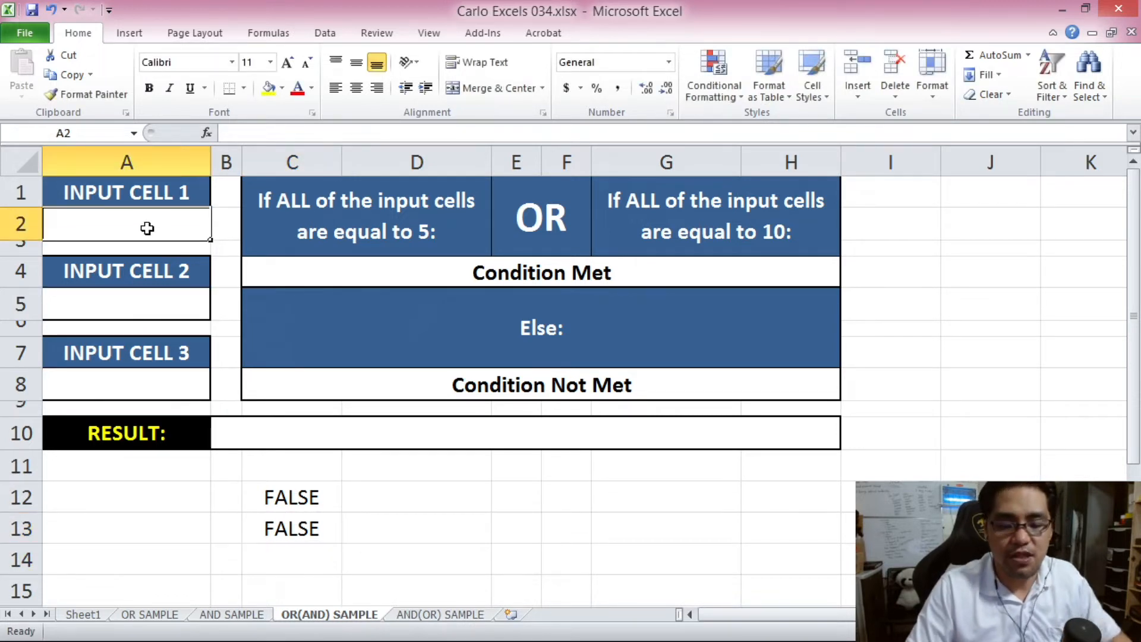
{"action": "type", "text": "10"}
{"action": "left_click", "coordinate": [153, 300]}
{"action": "type", "text": "10"}
{"action": "left_click", "coordinate": [159, 380]}
{"action": "type", "text": "10"}
{"action": "left_click", "coordinate": [221, 462]}
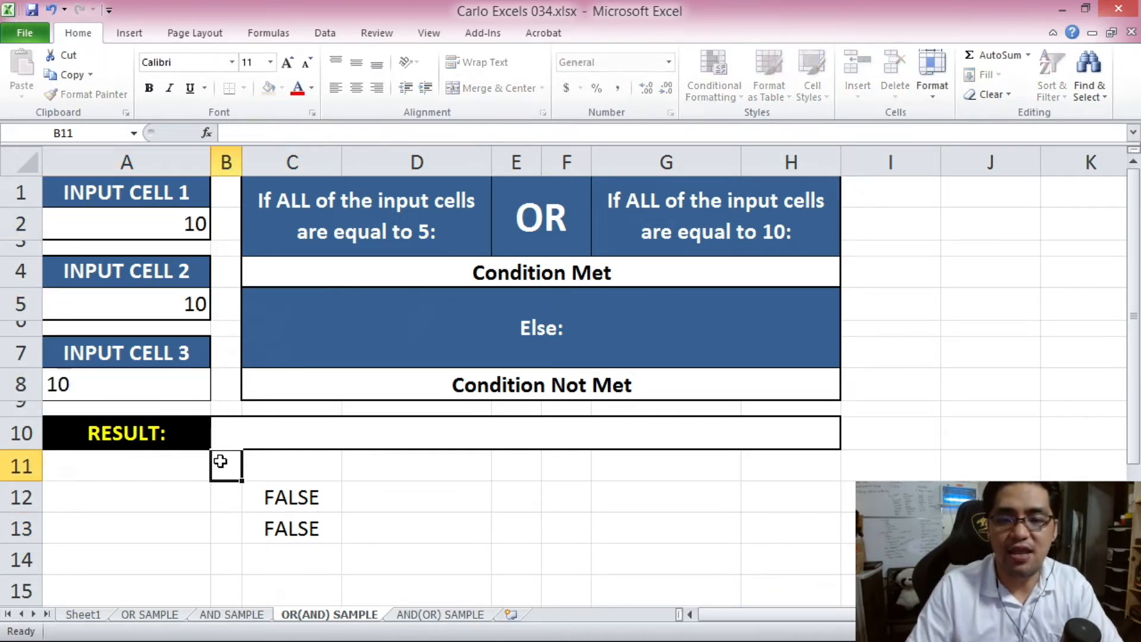
{"action": "left_click", "coordinate": [300, 525]}
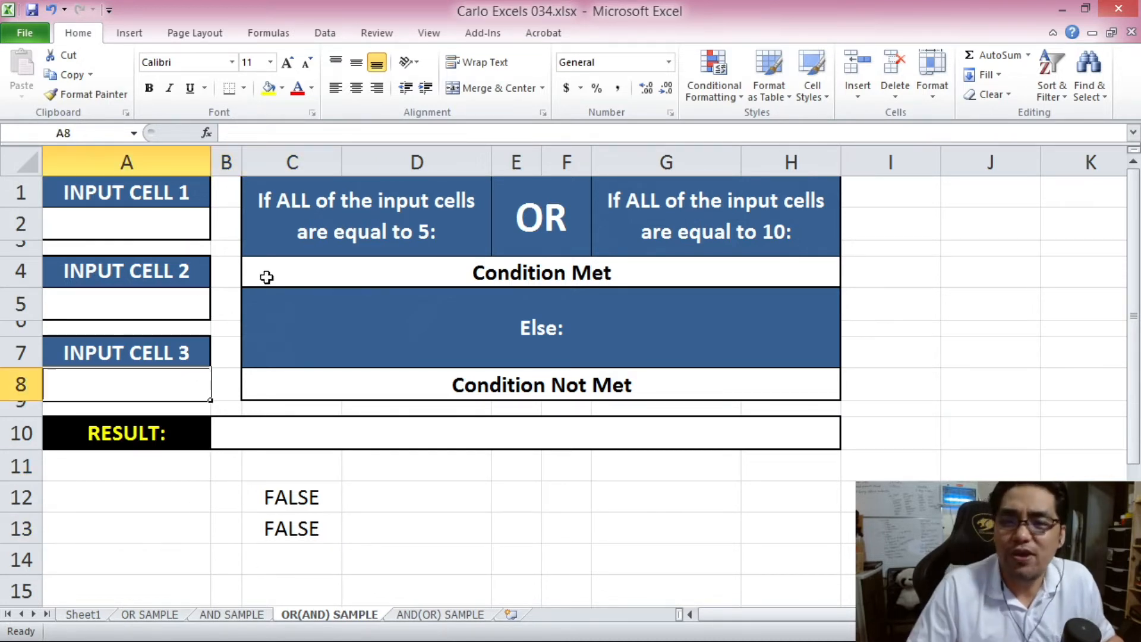
{"action": "left_click_drag", "start_coordinate": [285, 209], "coordinate": [619, 376]}
{"action": "left_click", "coordinate": [416, 449]}
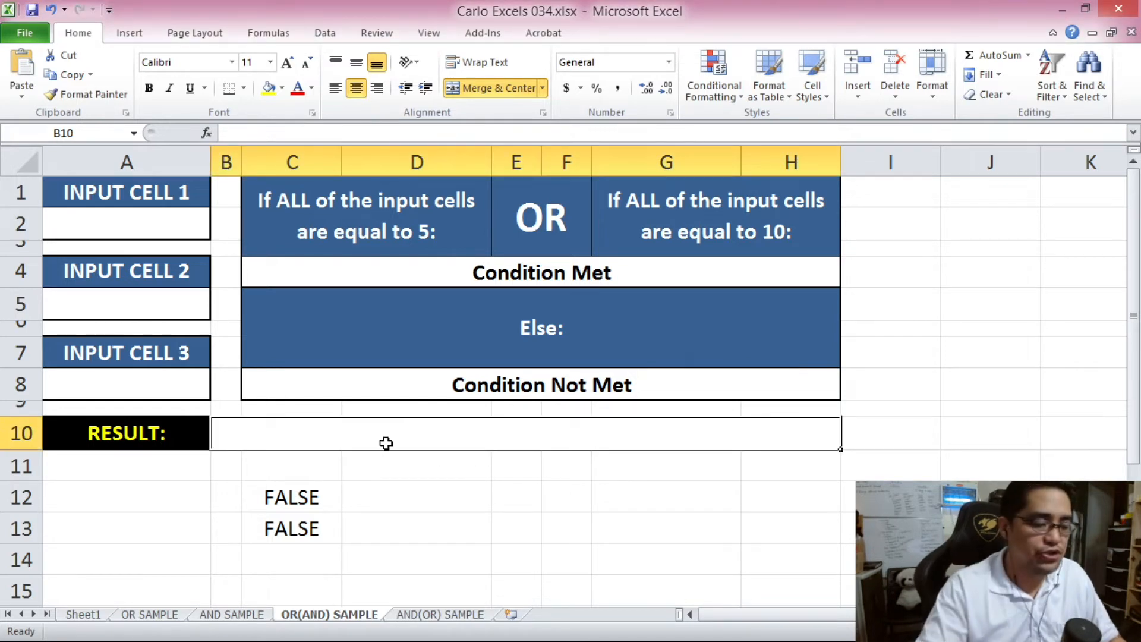
- Start =IF(OR( in B10 with the first condition AND(A2=5,A5=5,A8=5)
{"action": "type", "text": "=IF("}
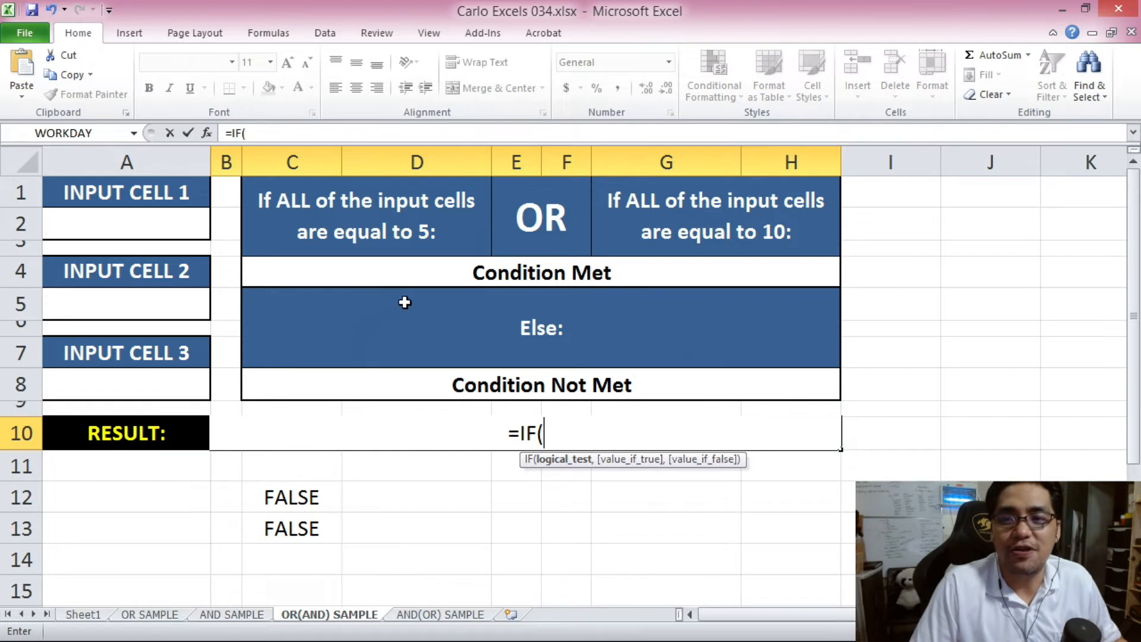
{"action": "type", "text": "OR("}
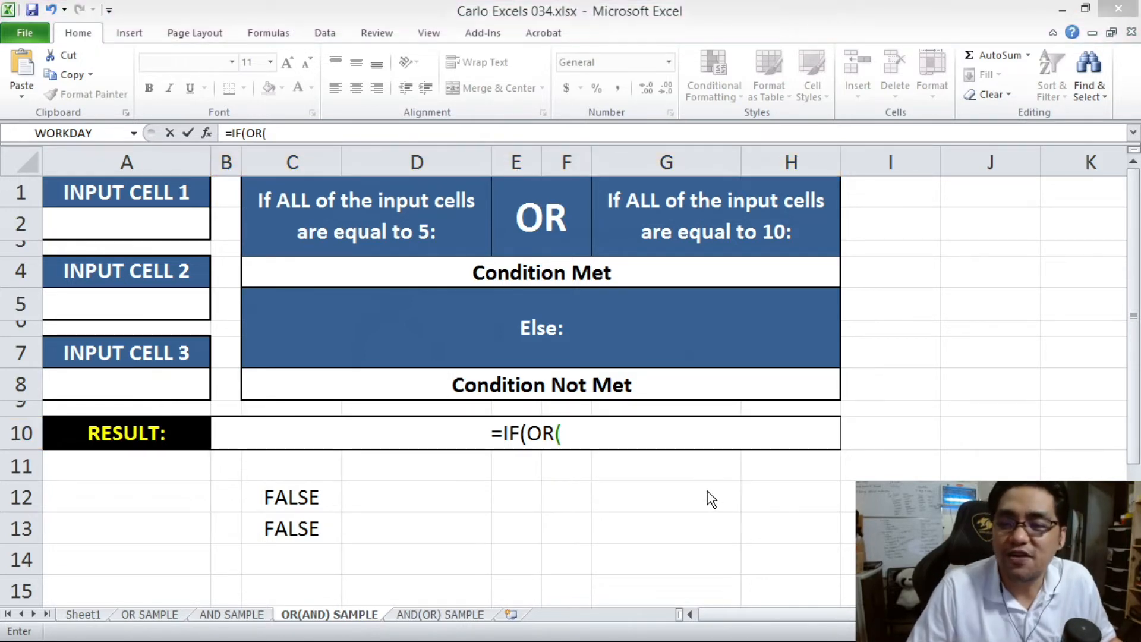
{"action": "left_click", "coordinate": [593, 443]}
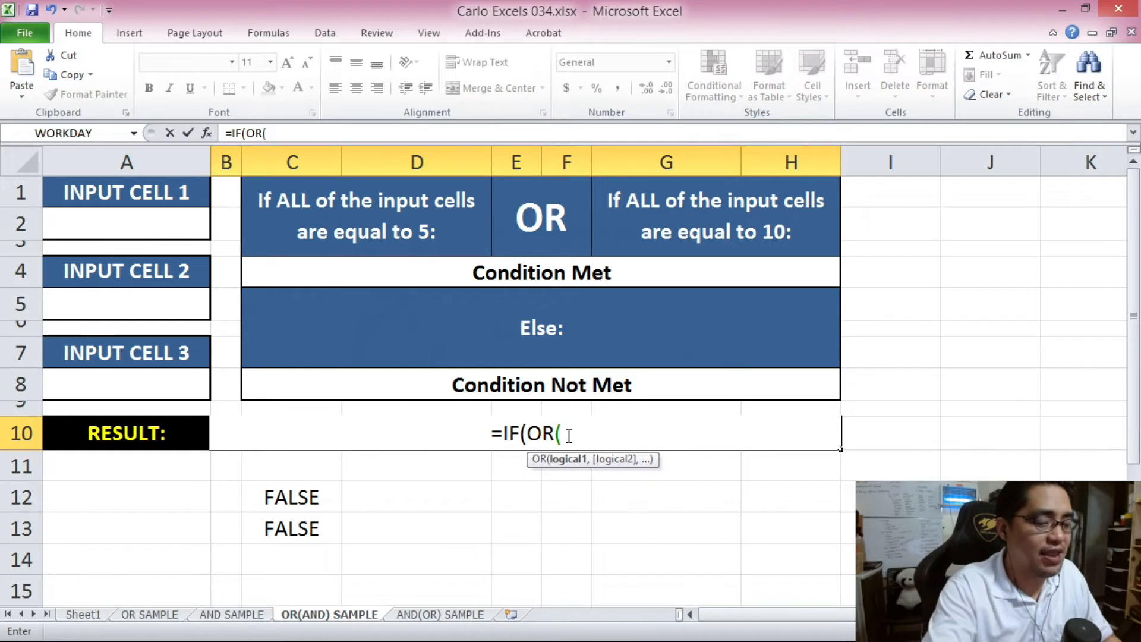
{"action": "type", "text": "AND("}
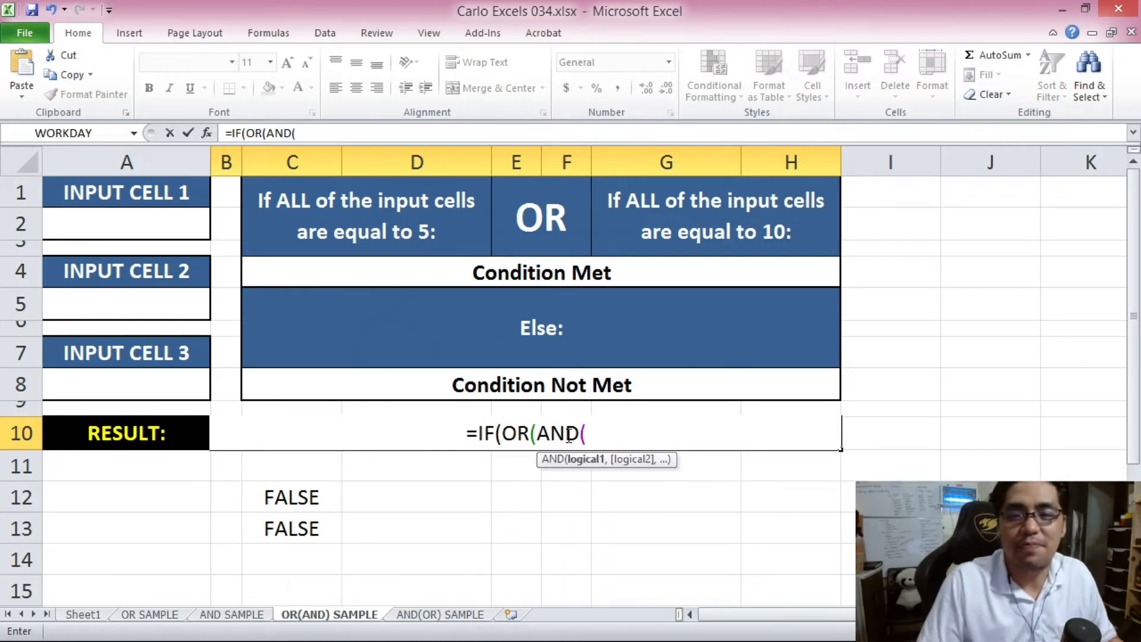
{"action": "left_click", "coordinate": [128, 218]}
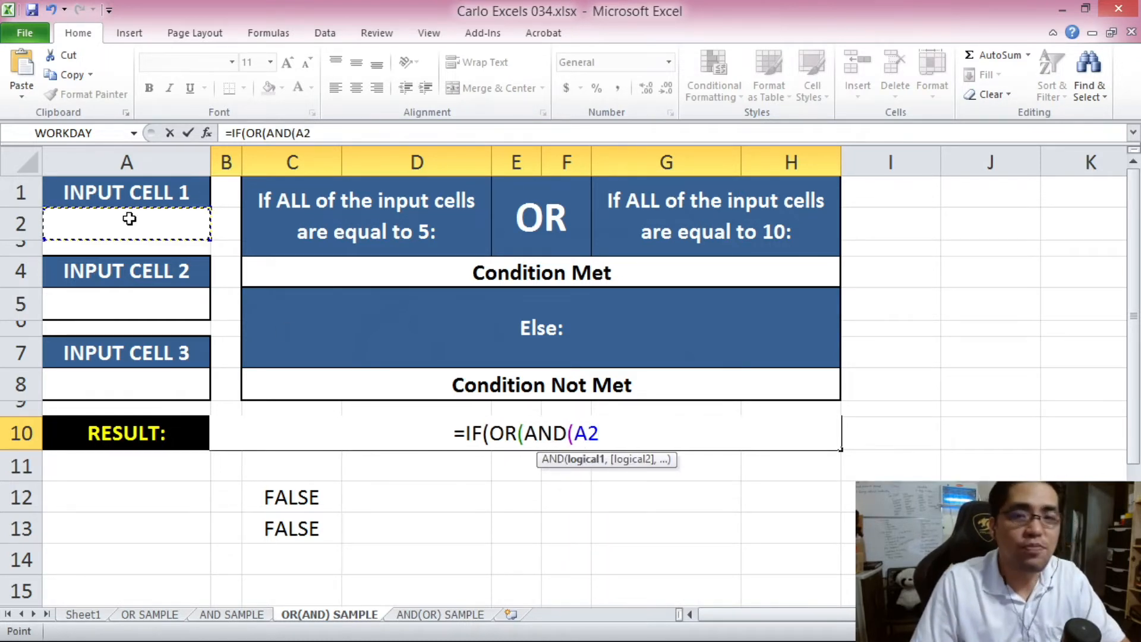
{"action": "type", "text": "=5,"}
{"action": "left_click", "coordinate": [149, 307]}
{"action": "type", "text": "=5,"}
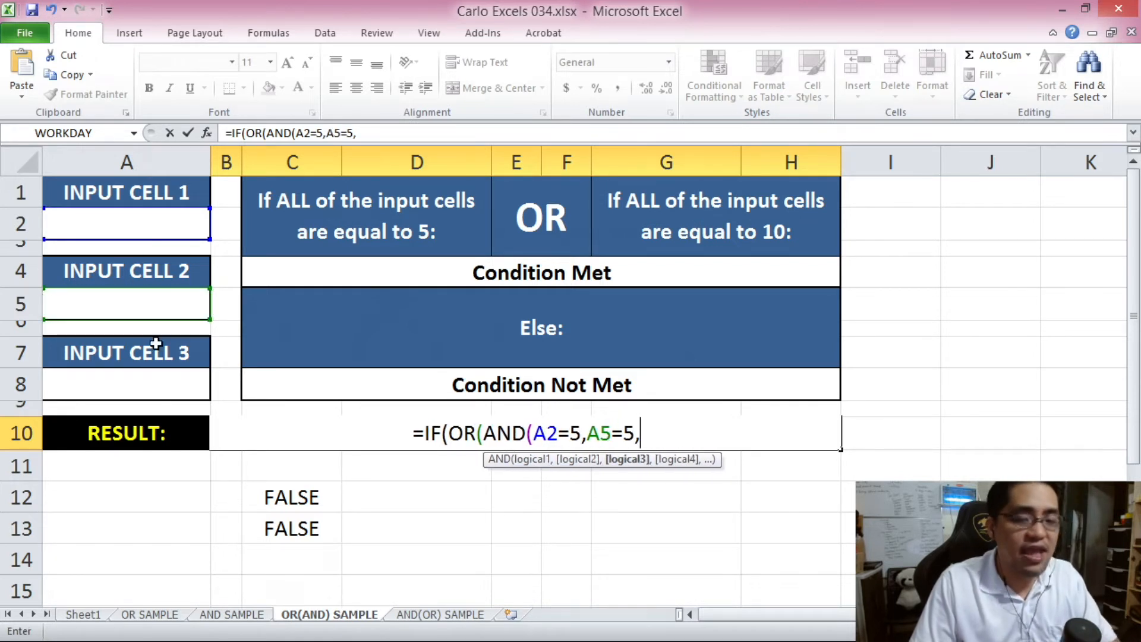
{"action": "left_click", "coordinate": [164, 395]}
{"action": "type", "text": "=5"}
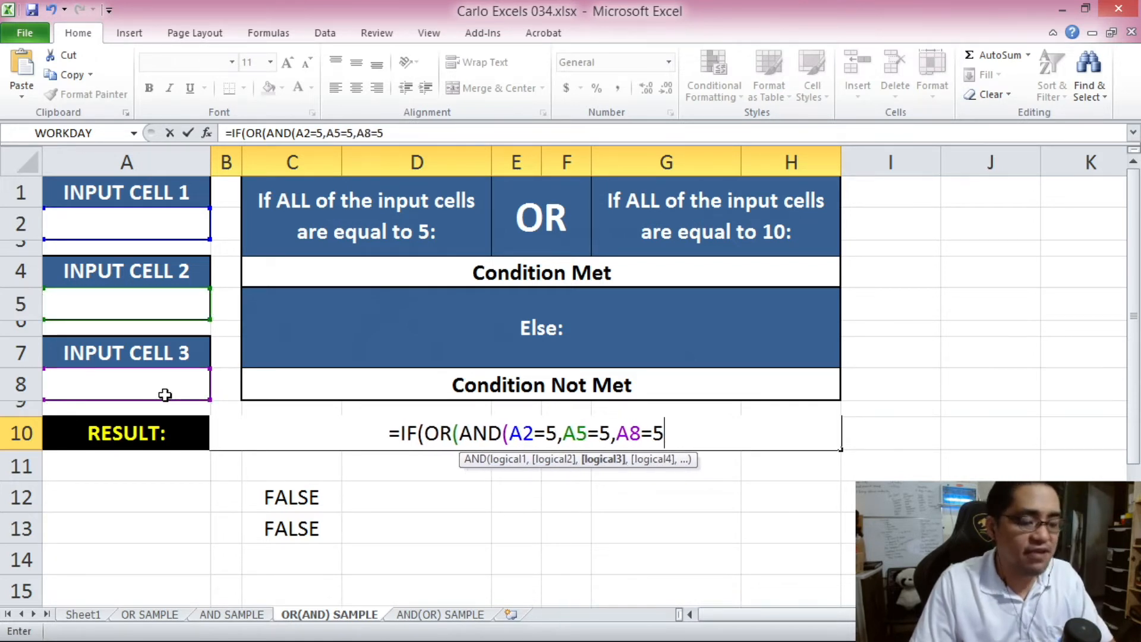
{"action": "type", "text": ")"}
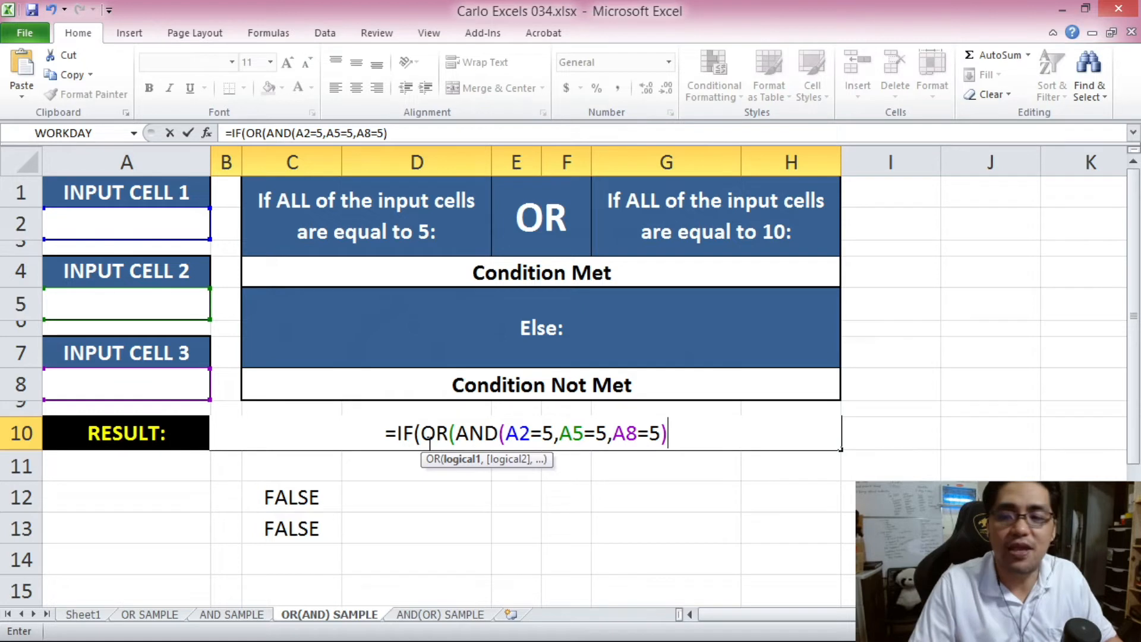
- Add the second OR condition AND(A2=10,A5=10,A8=10)
{"action": "type", "text": ","}
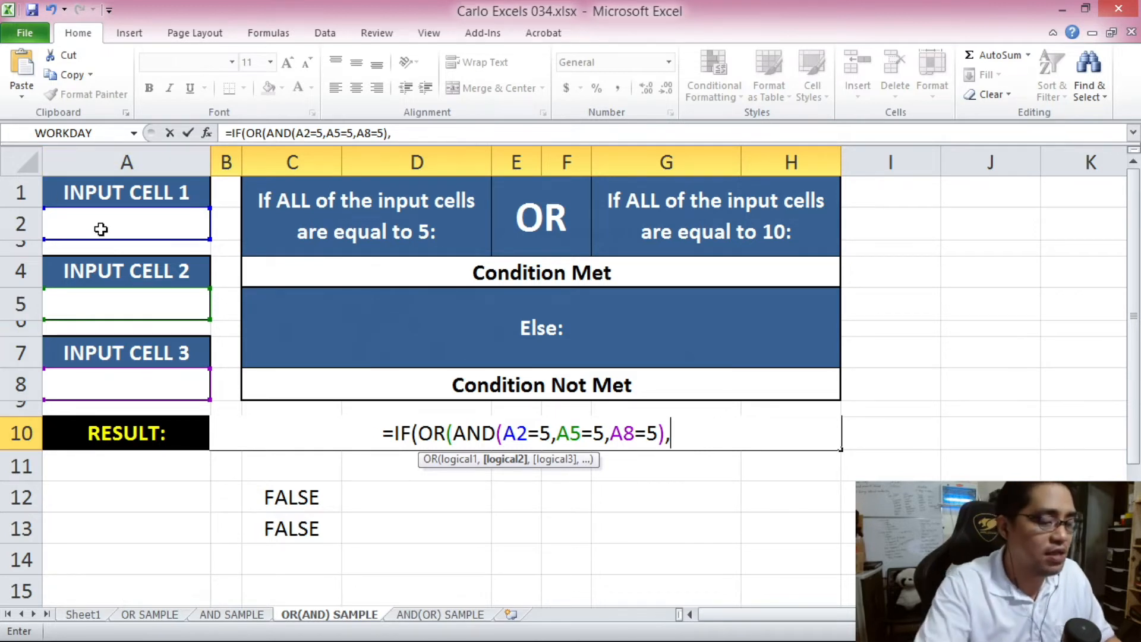
{"action": "type", "text": "AND("}
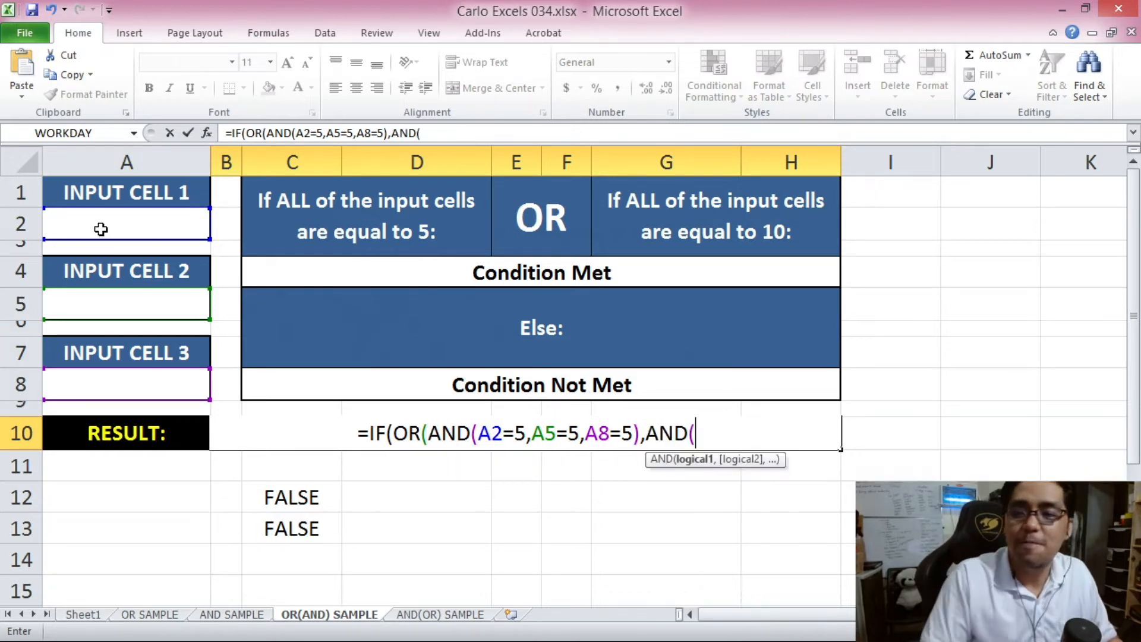
{"action": "left_click", "coordinate": [98, 230]}
{"action": "type", "text": "=10,"}
{"action": "left_click", "coordinate": [116, 300]}
{"action": "type", "text": "=10,"}
{"action": "left_click", "coordinate": [135, 391]}
{"action": "type", "text": "=10"}
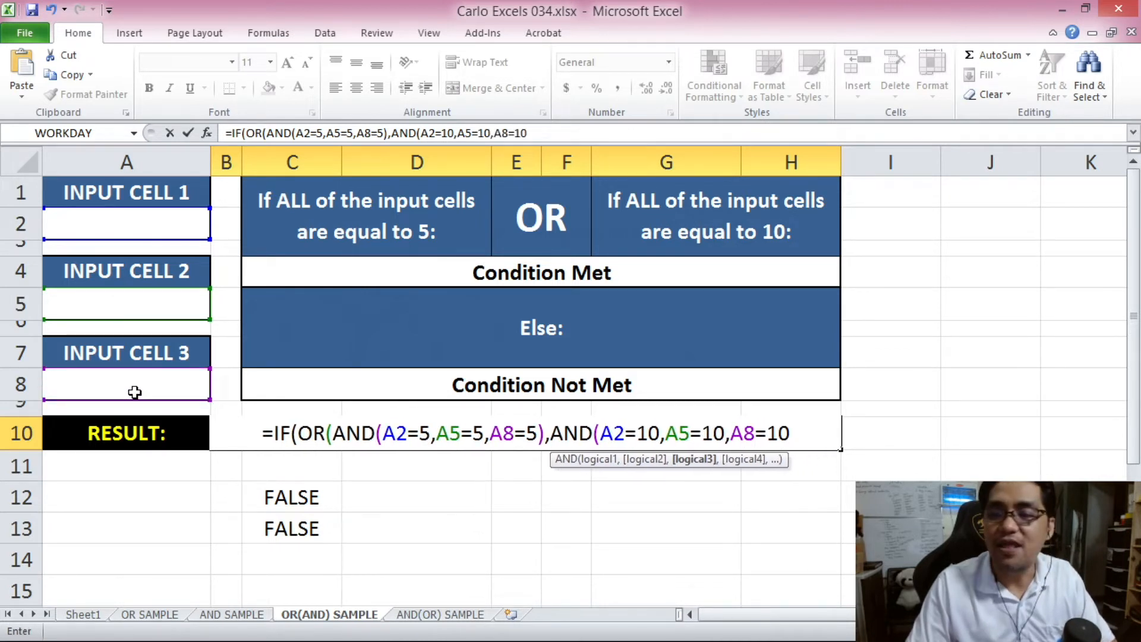
{"action": "type", "text": "))"}
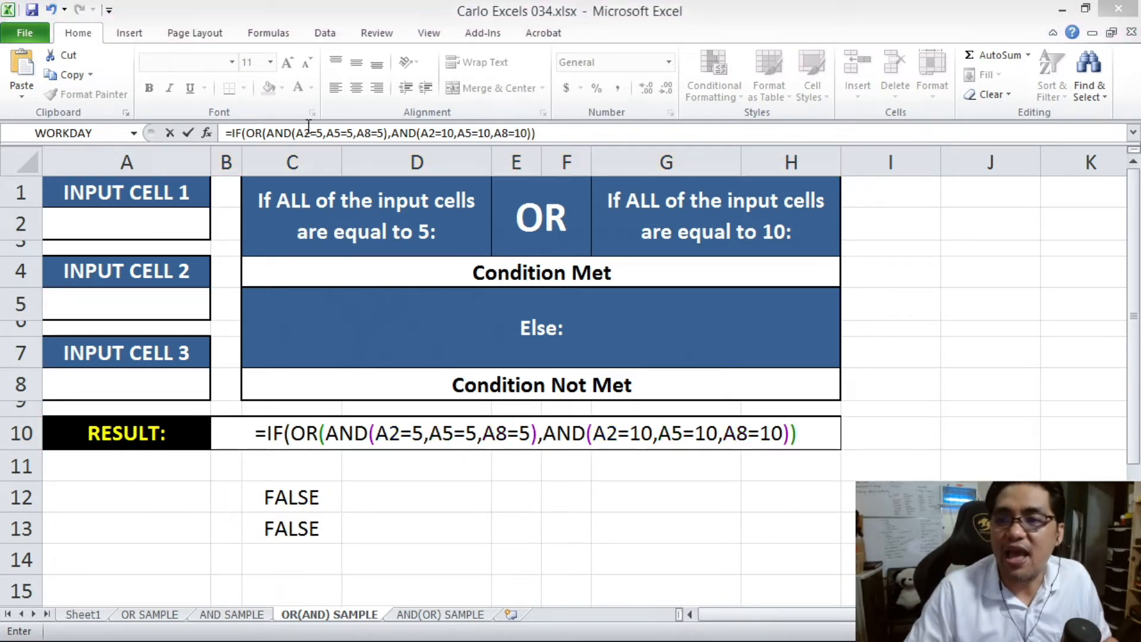
- Complete the IF with C4 as the true result and C8 as the false result, and enter it
{"action": "left_click", "coordinate": [593, 131]}
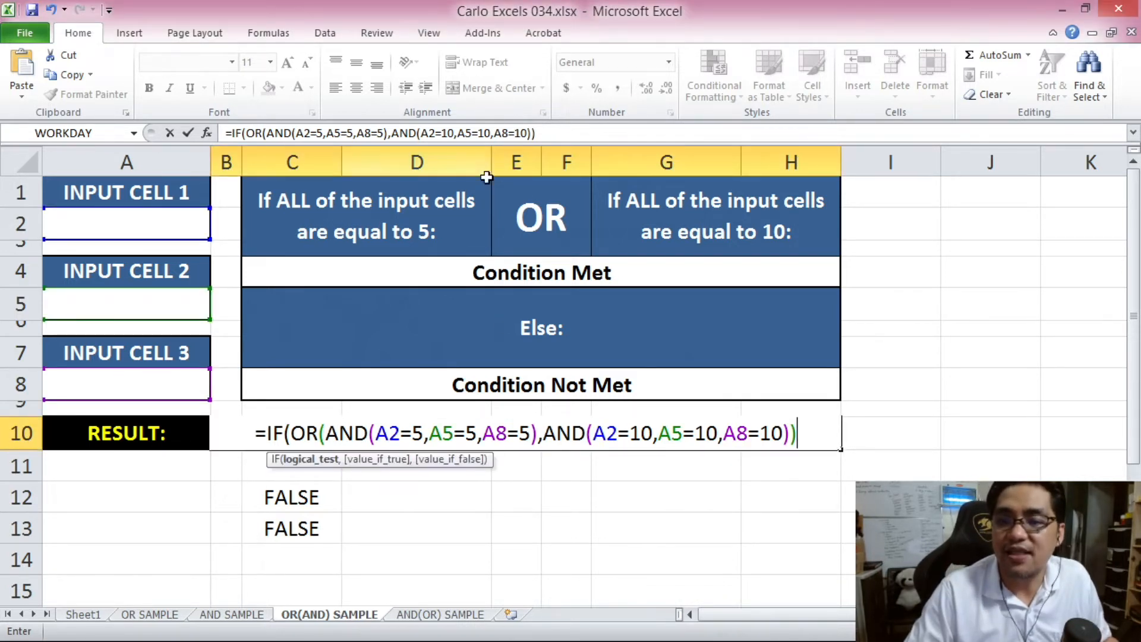
{"action": "left_click", "coordinate": [570, 141]}
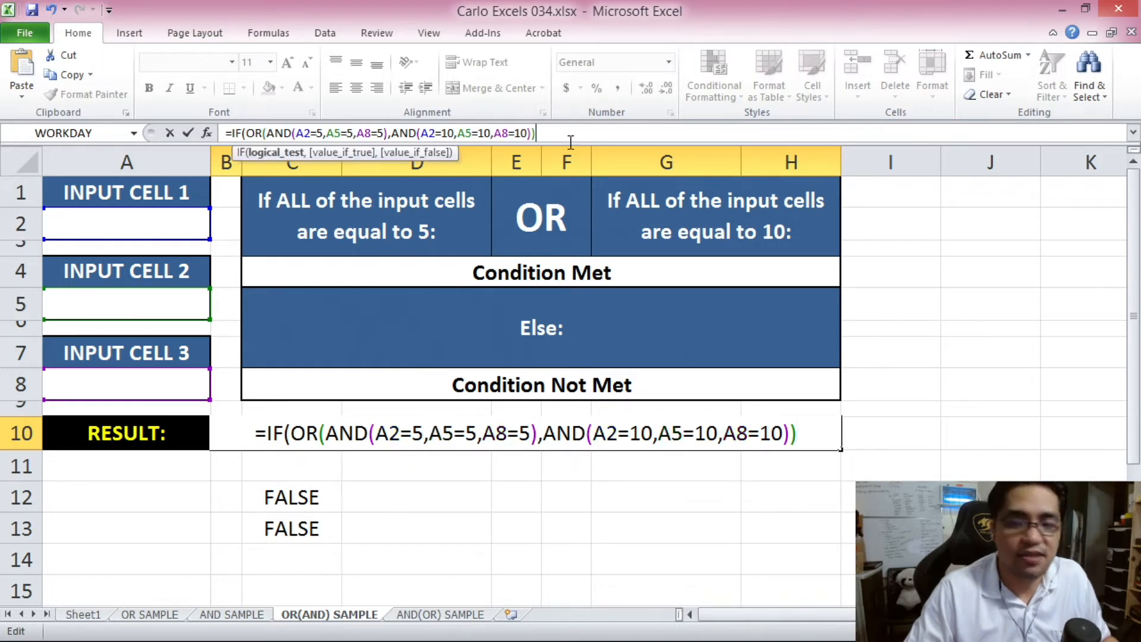
{"action": "type", "text": ","}
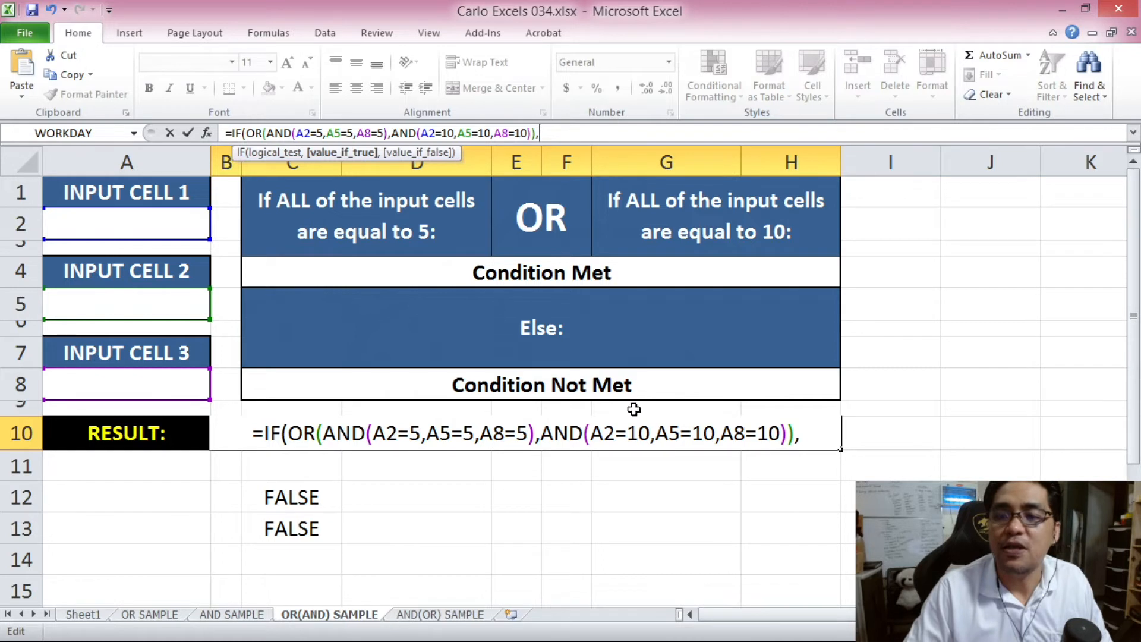
{"action": "left_click", "coordinate": [557, 274]}
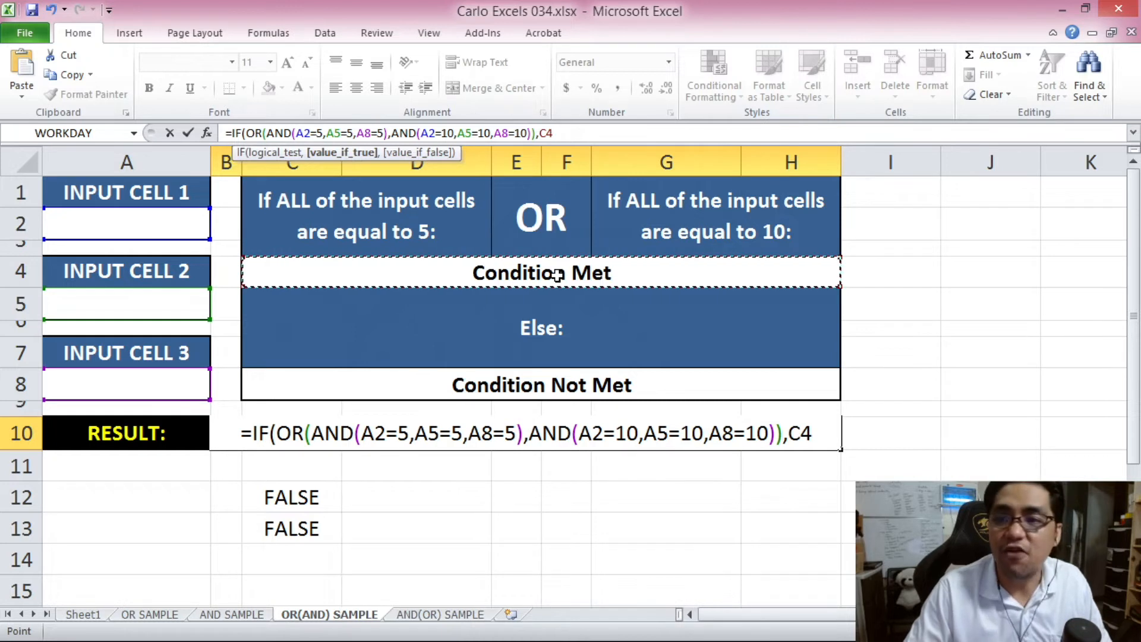
{"action": "type", "text": ","}
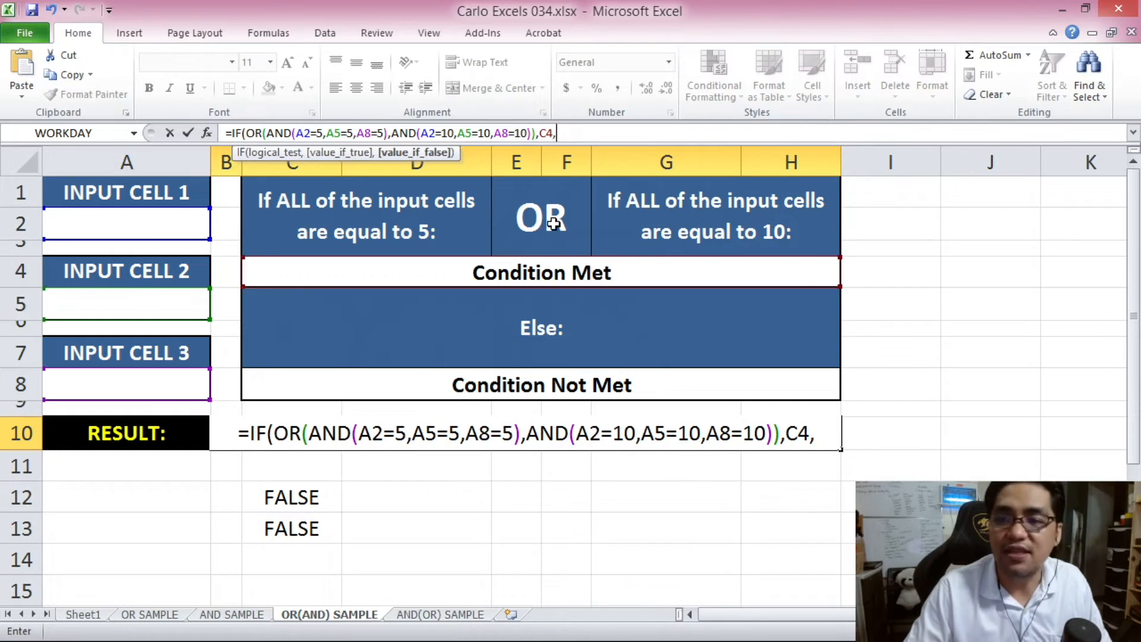
{"action": "left_click", "coordinate": [592, 385]}
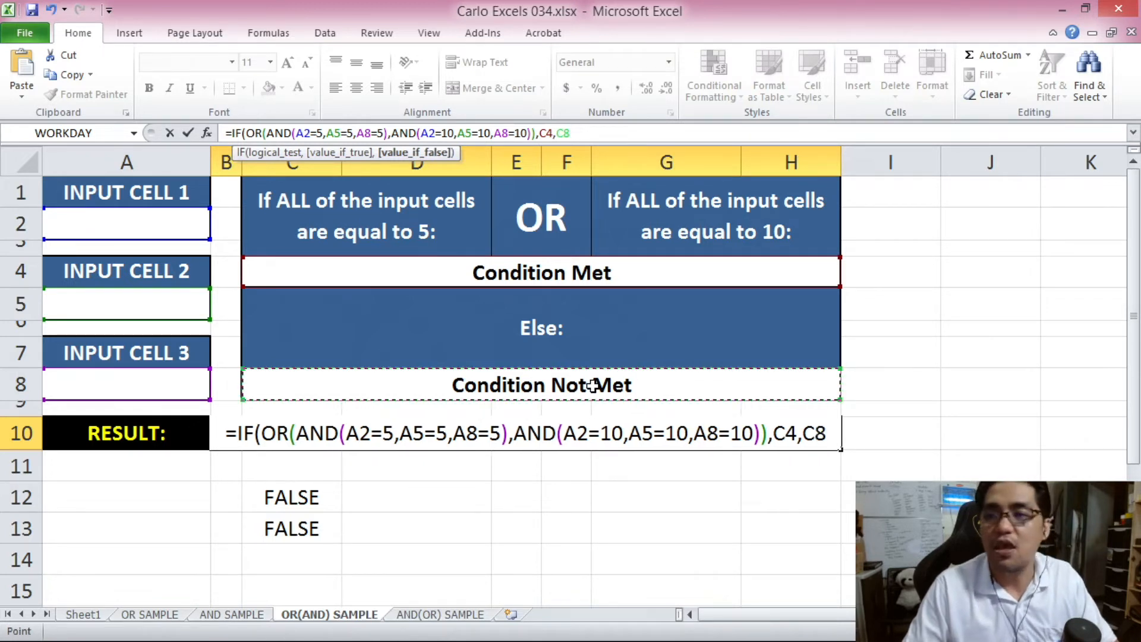
{"action": "type", "text": ")"}
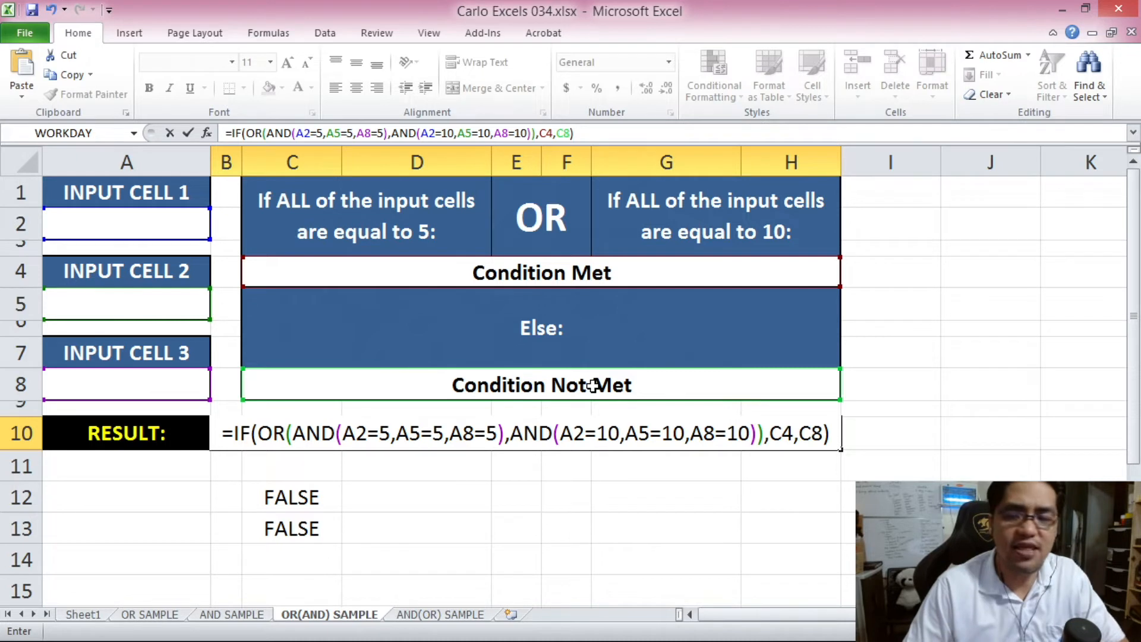
{"action": "key", "text": "Return"}
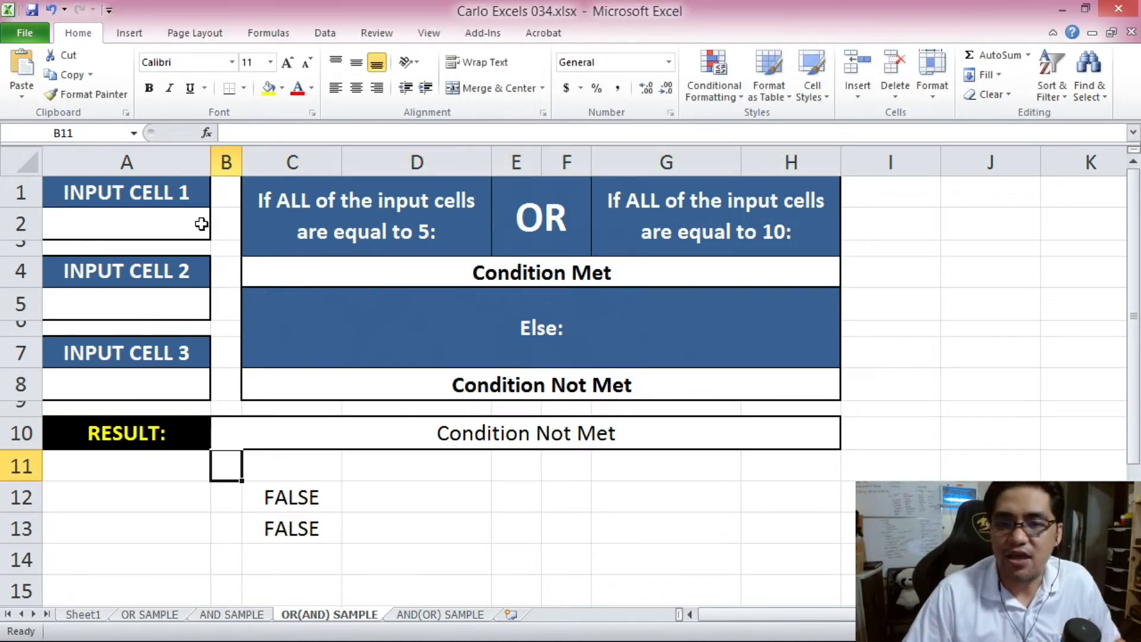
- Fill A2, A5 and A8 with the test numbers 12313, 123131 and 123131
{"action": "left_click", "coordinate": [200, 225]}
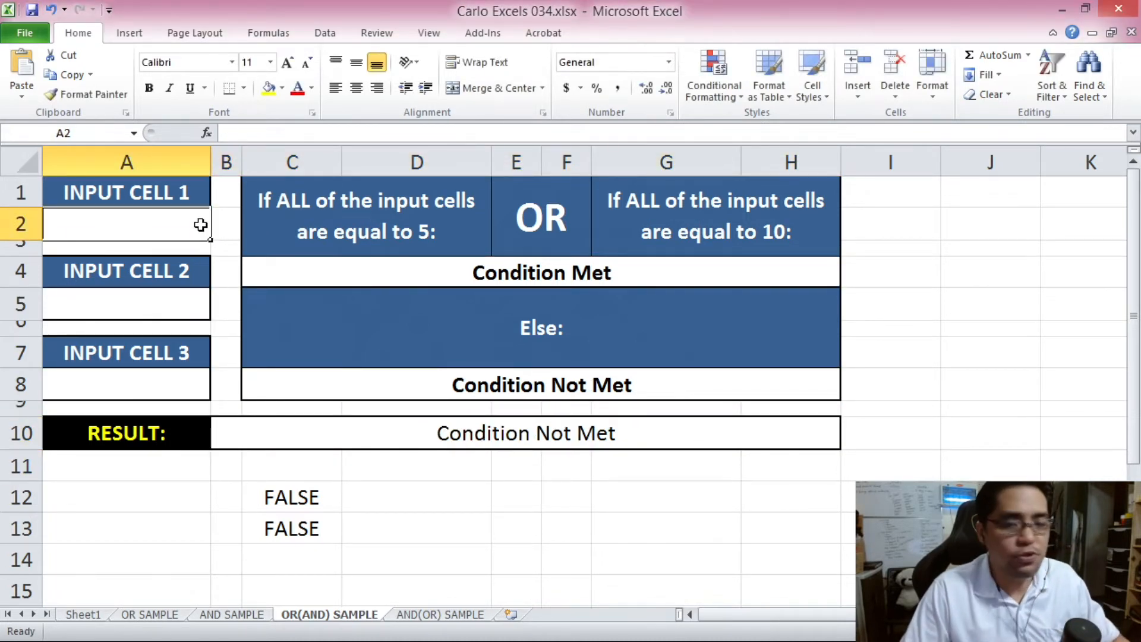
{"action": "type", "text": "12313"}
{"action": "left_click", "coordinate": [160, 302]}
{"action": "type", "text": "123131"}
{"action": "left_click", "coordinate": [162, 376]}
{"action": "type", "text": "123131"}
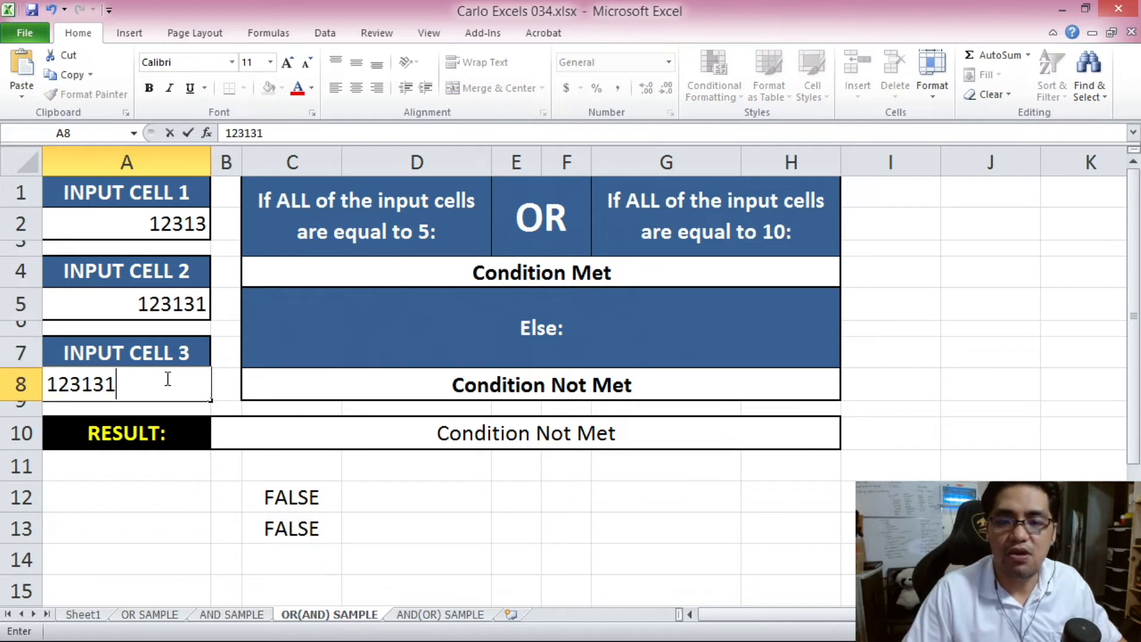
{"action": "left_click", "coordinate": [228, 271]}
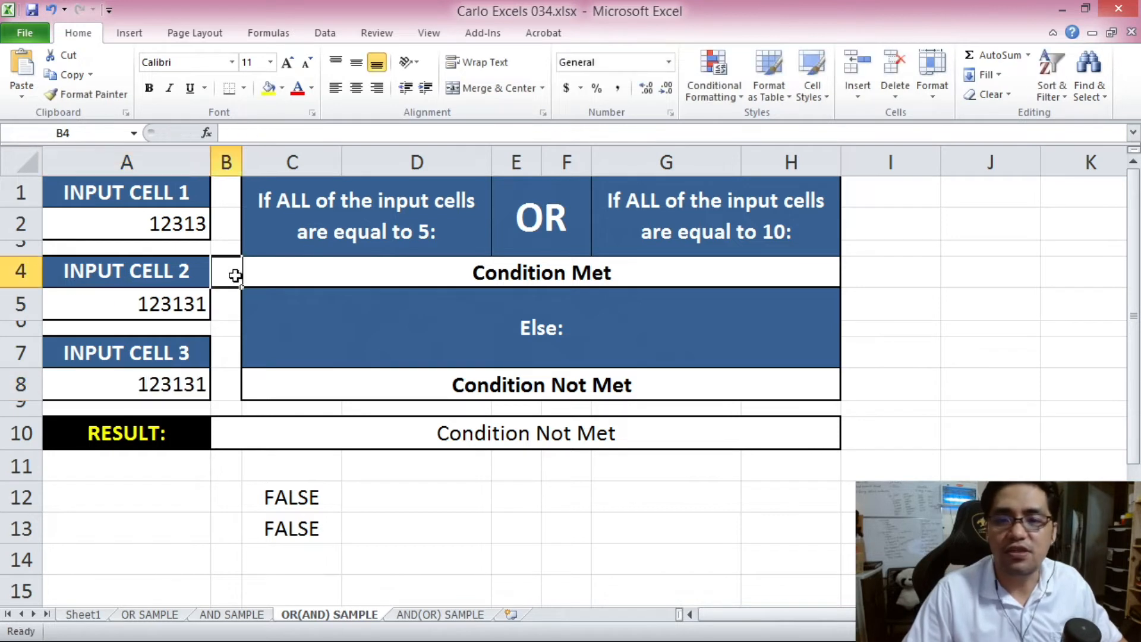
- Replace A2 with 5 and inspect the result cell's IF formula
{"action": "left_click", "coordinate": [183, 391]}
{"action": "left_click", "coordinate": [165, 226]}
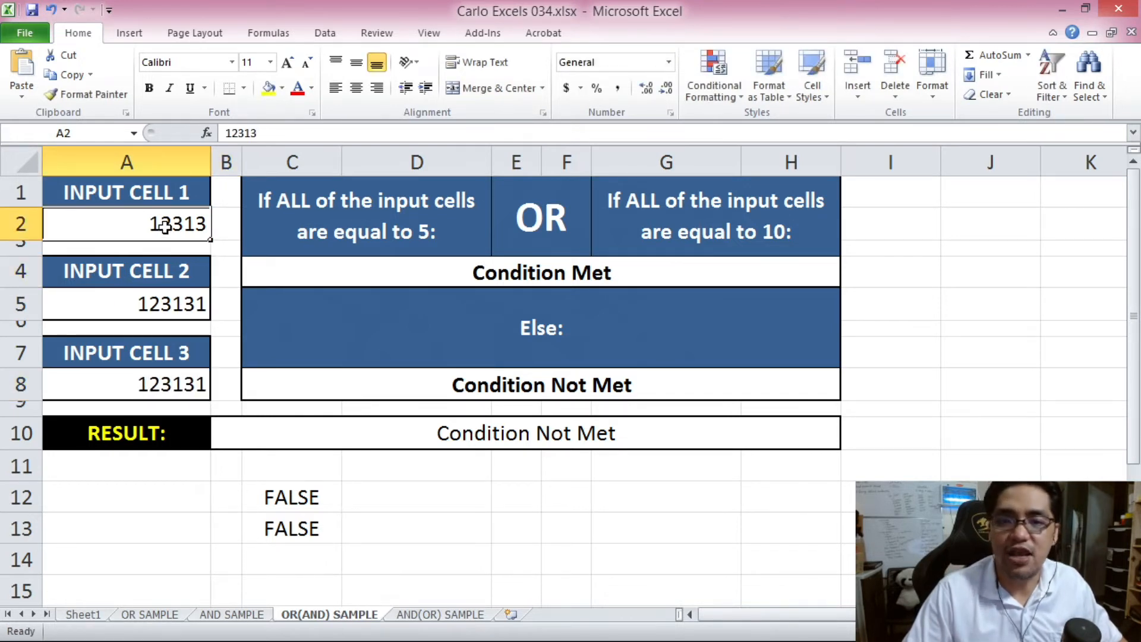
{"action": "type", "text": "5"}
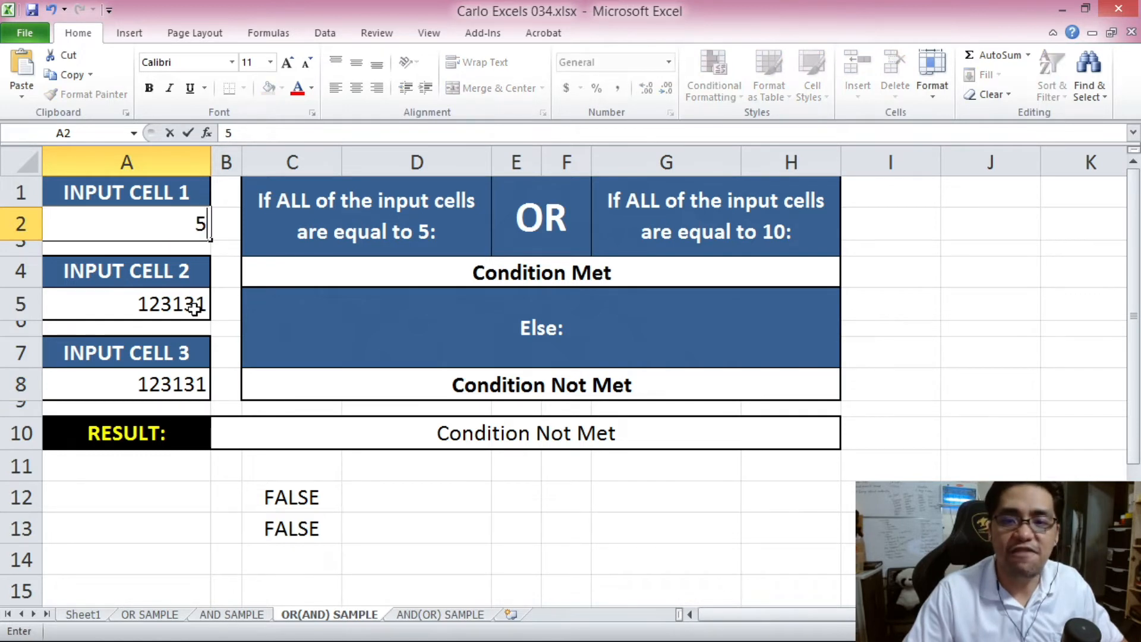
{"action": "left_click", "coordinate": [193, 303]}
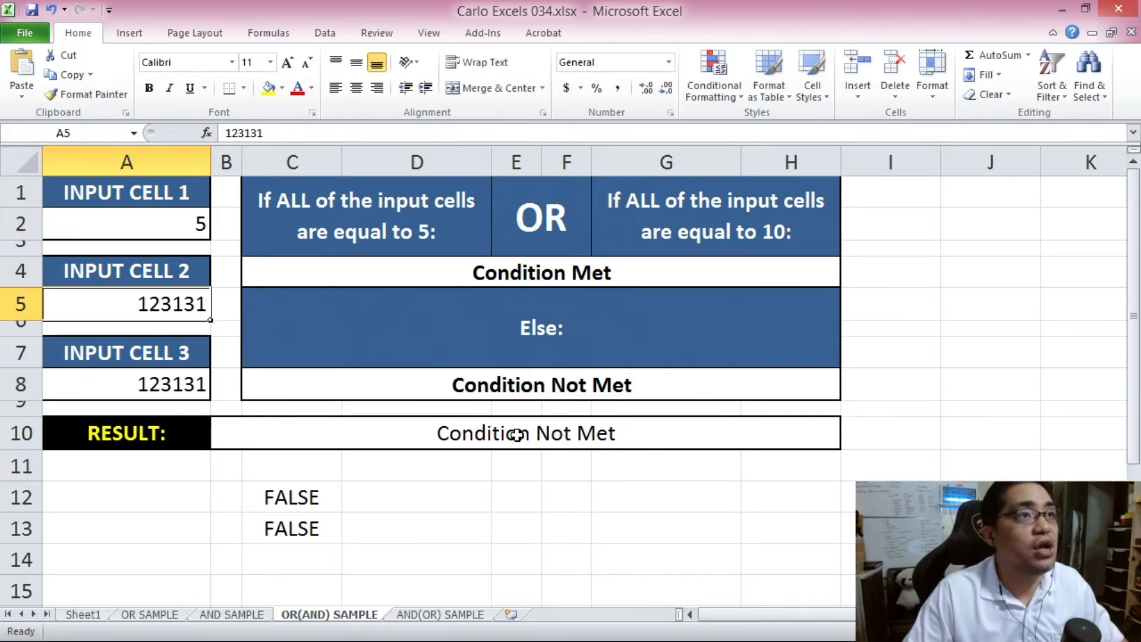
{"action": "left_click", "coordinate": [515, 435]}
- Set A5 and A8 to 5, then check the result formula and the AND test in C12
{"action": "left_click", "coordinate": [185, 303]}
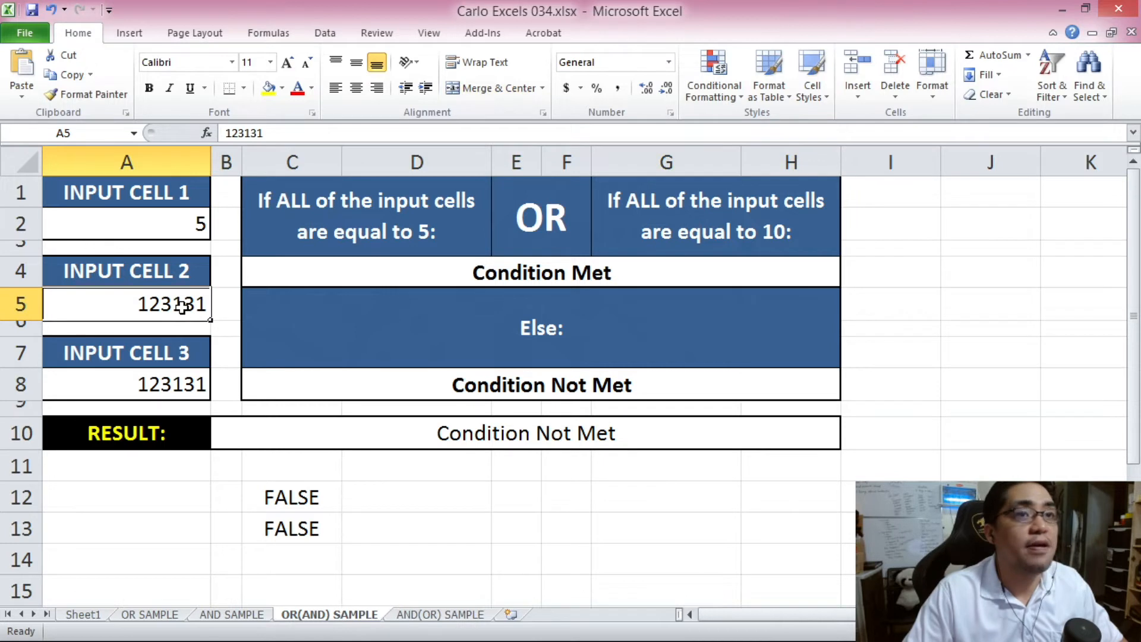
{"action": "type", "text": "5"}
{"action": "left_click", "coordinate": [199, 386]}
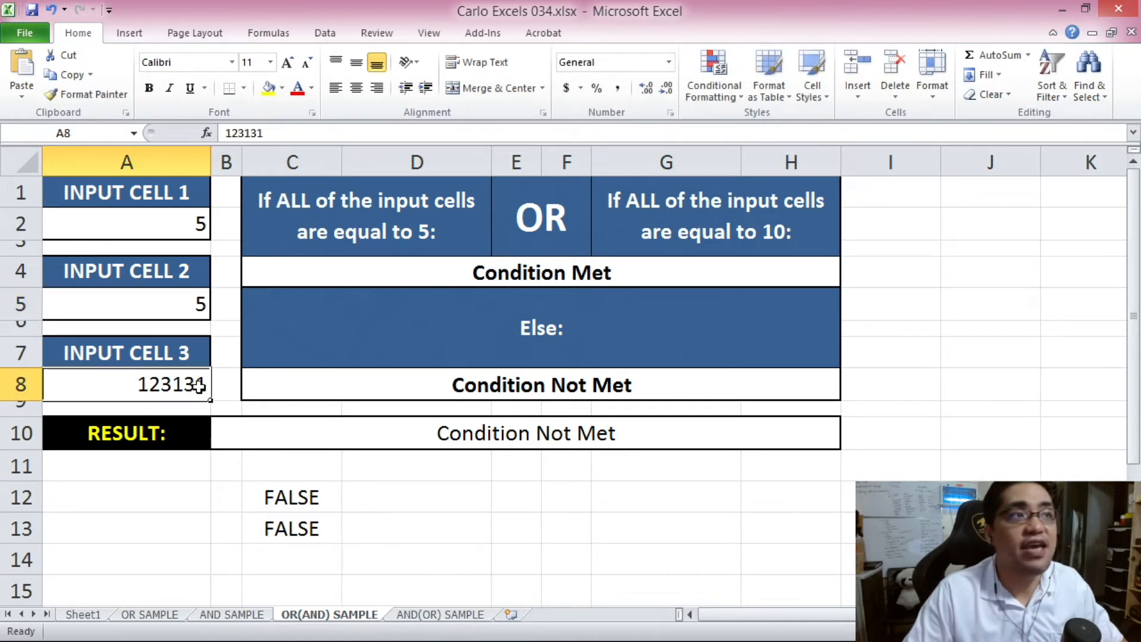
{"action": "type", "text": "5"}
{"action": "left_click", "coordinate": [278, 374]}
{"action": "left_click", "coordinate": [346, 422]}
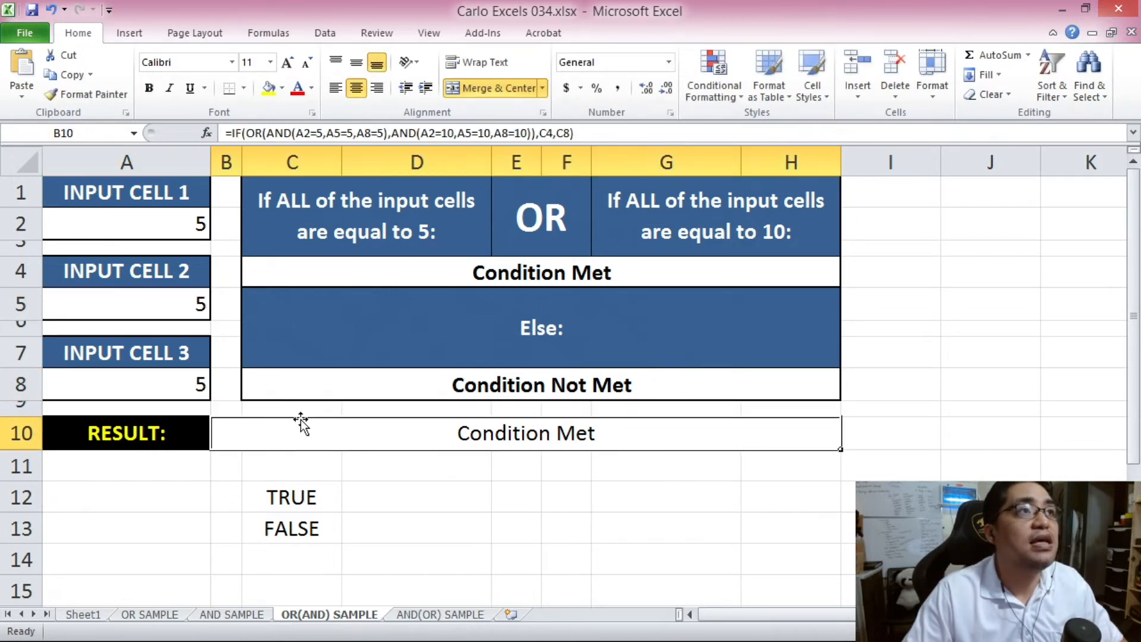
{"action": "left_click", "coordinate": [305, 498]}
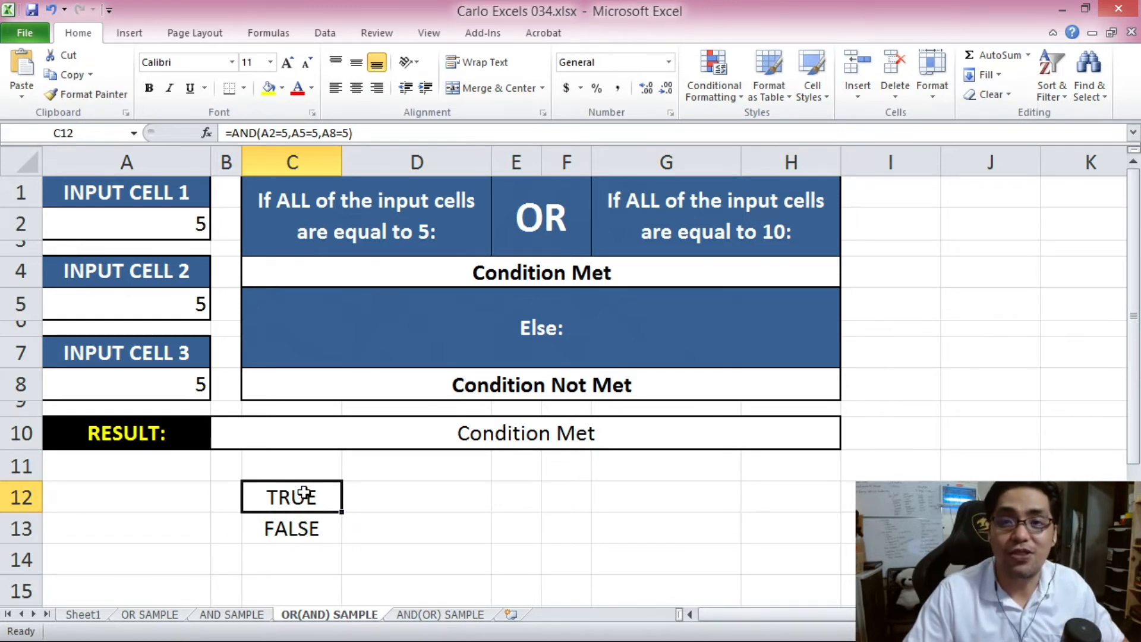
- Highlight the two condition headers and the Condition Met row to explain them
{"action": "left_click_drag", "start_coordinate": [327, 221], "coordinate": [667, 231]}
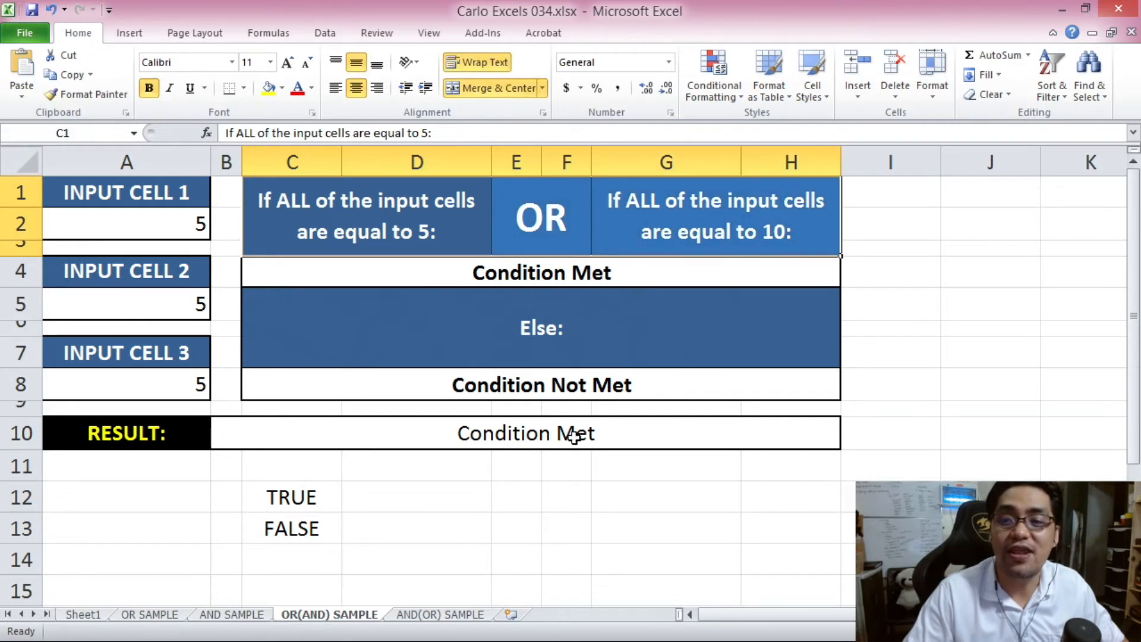
{"action": "left_click_drag", "start_coordinate": [339, 225], "coordinate": [686, 280]}
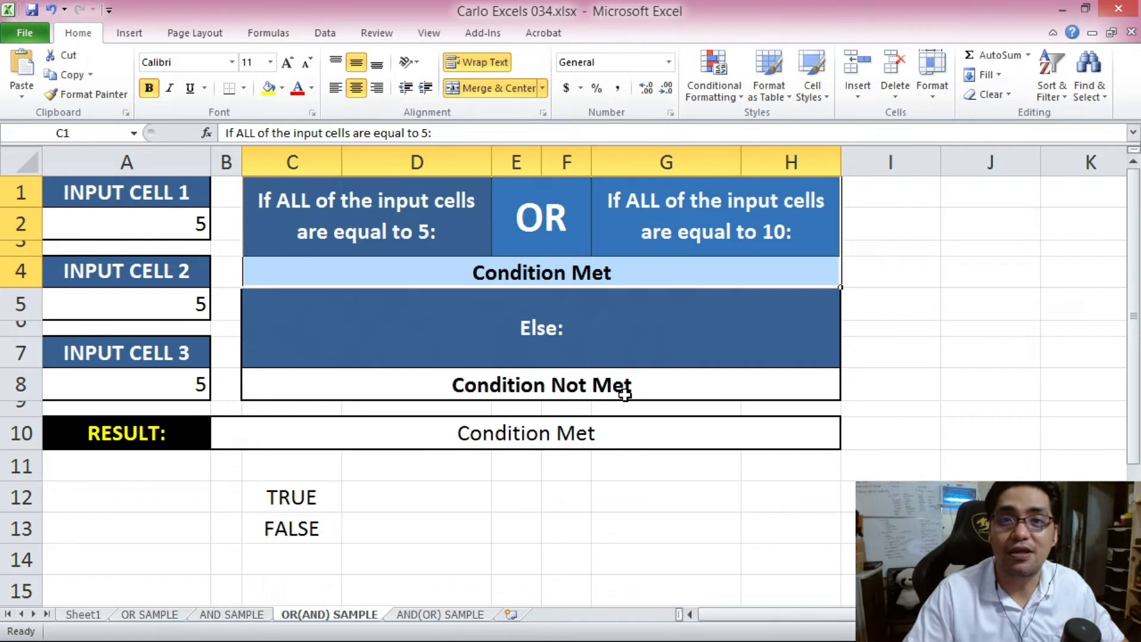
{"action": "left_click", "coordinate": [357, 231]}
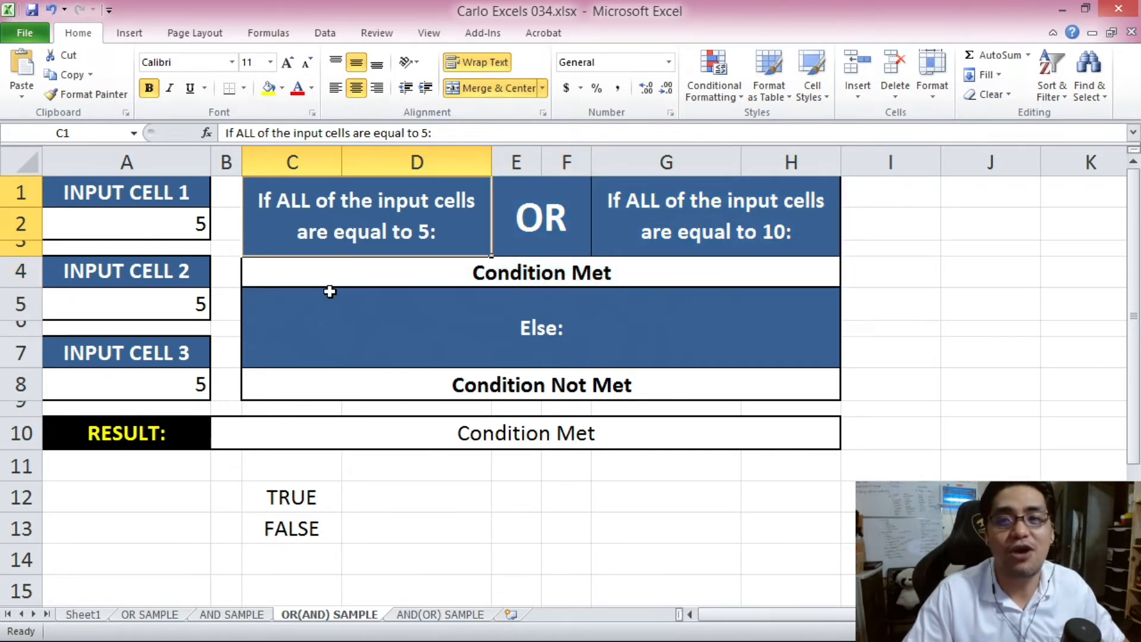
{"action": "left_click", "coordinate": [185, 223]}
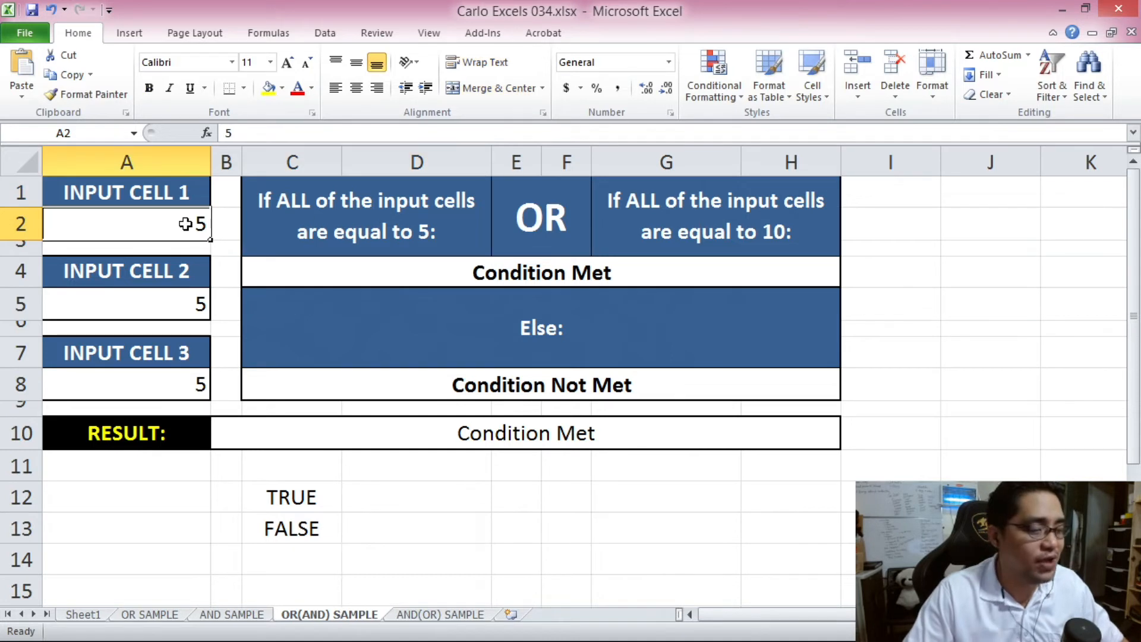
- Enter 10 in A2 and point out the two condition headers
{"action": "type", "text": "10"}
{"action": "left_click", "coordinate": [190, 302]}
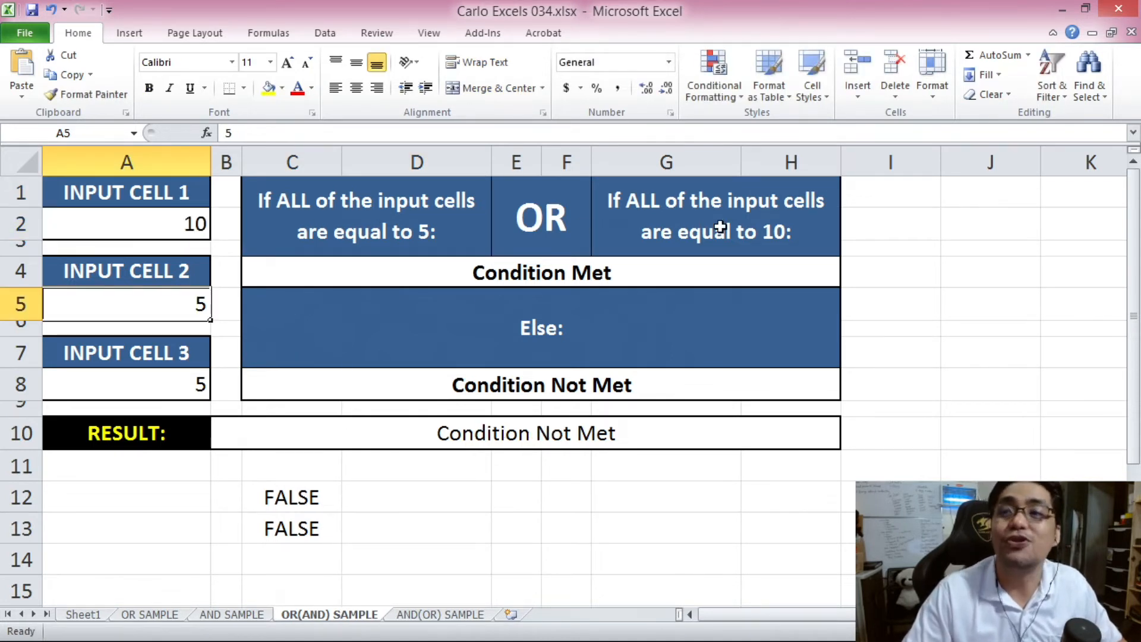
{"action": "left_click", "coordinate": [443, 240]}
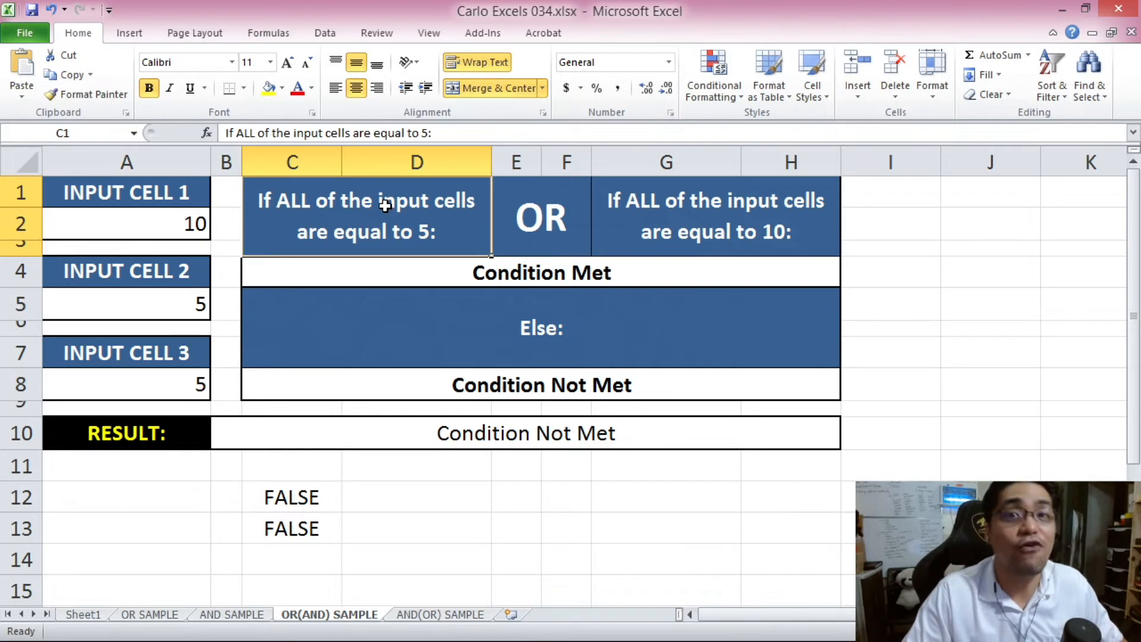
{"action": "left_click", "coordinate": [601, 196]}
- Set A5 and A8 to 10, then check the result and the AND test in C13
{"action": "left_click", "coordinate": [191, 311]}
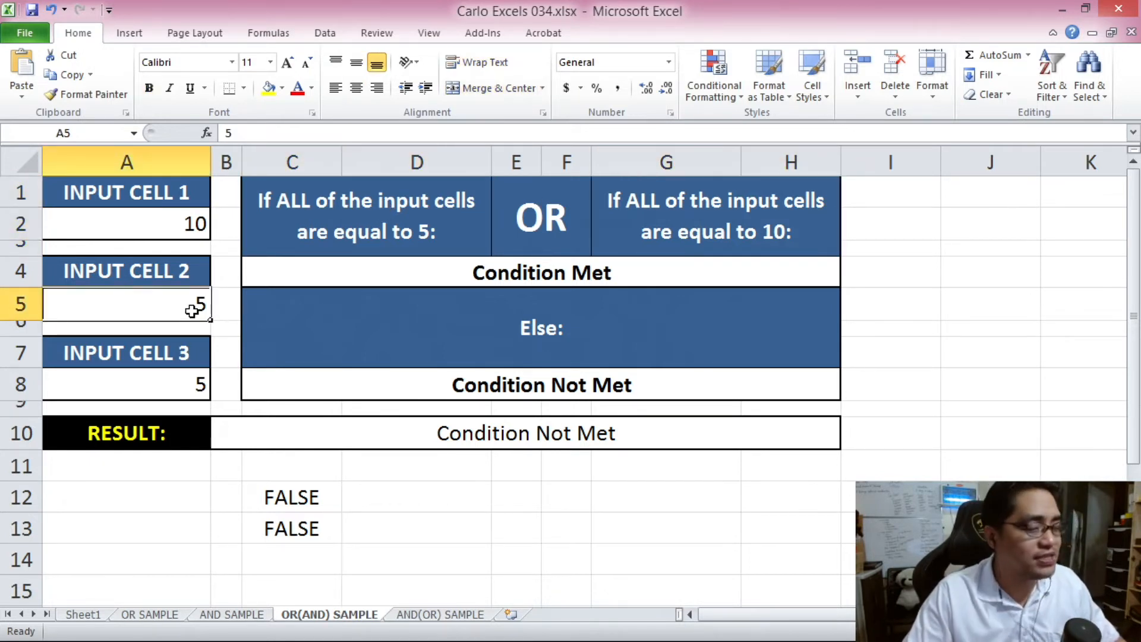
{"action": "type", "text": "10"}
{"action": "left_click", "coordinate": [191, 383]}
{"action": "type", "text": "10"}
{"action": "left_click", "coordinate": [410, 428]}
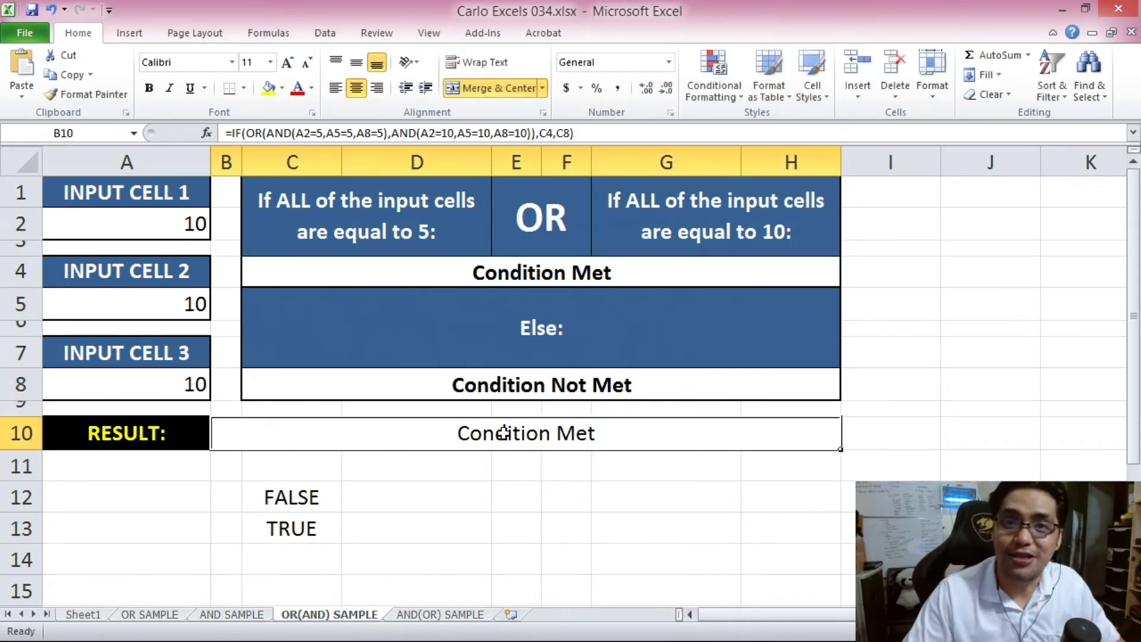
{"action": "left_click", "coordinate": [314, 520]}
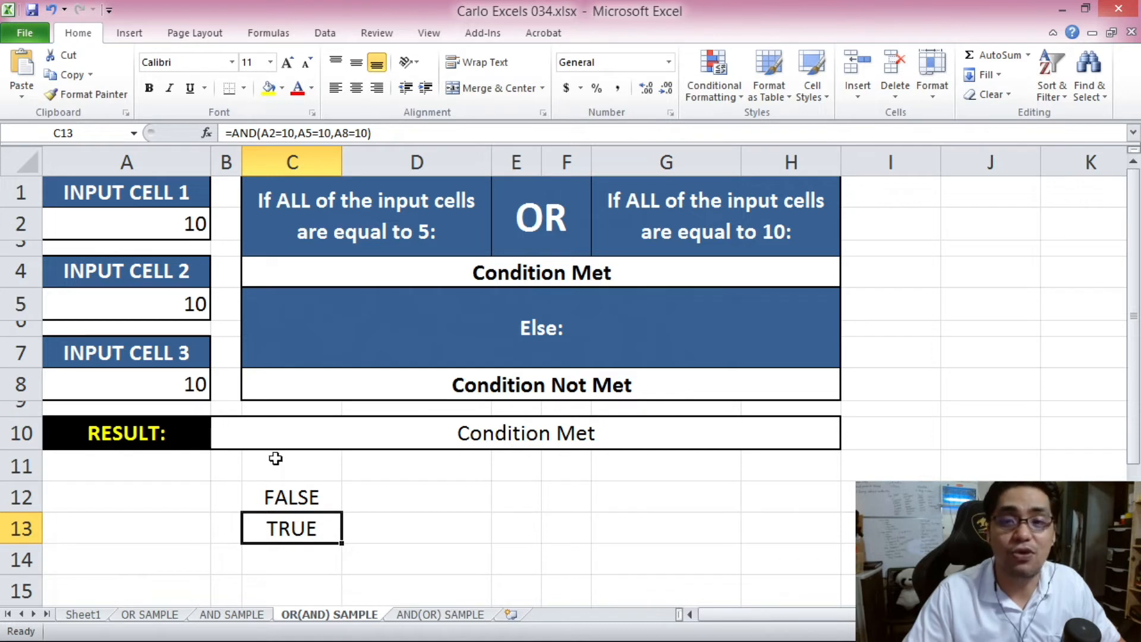
- Reset A2, A5 and A8 back to 5
{"action": "left_click", "coordinate": [168, 220]}
{"action": "type", "text": "5"}
{"action": "left_click", "coordinate": [167, 302]}
{"action": "type", "text": "5"}
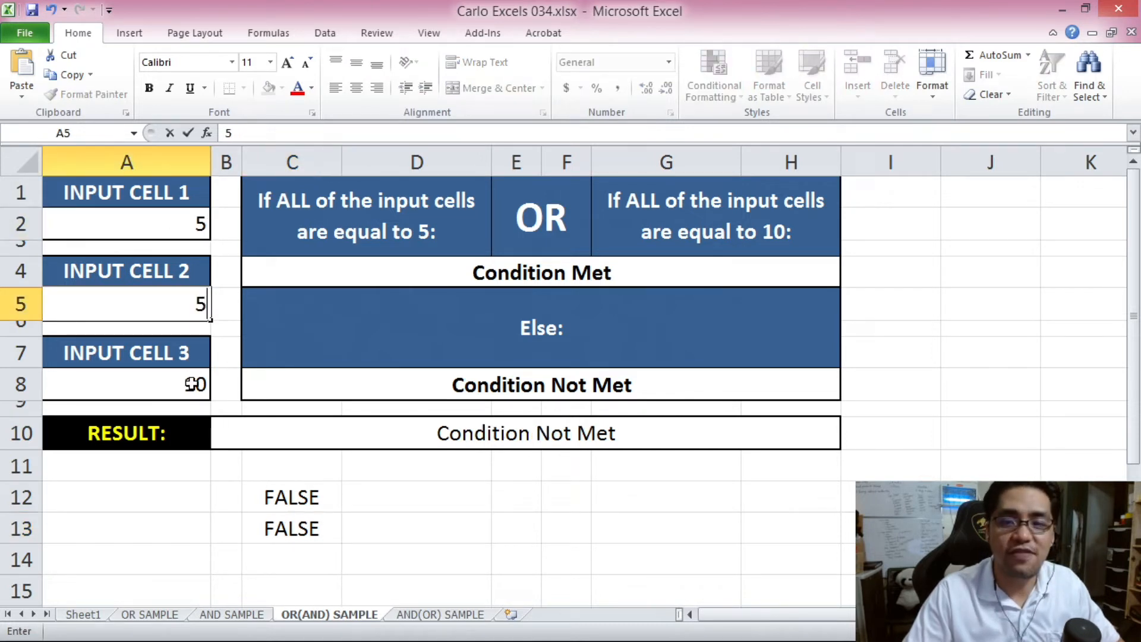
{"action": "left_click", "coordinate": [193, 383]}
{"action": "type", "text": "5"}
{"action": "left_click", "coordinate": [313, 324]}
- Change all three inputs to 10 again and view the Condition Met result
{"action": "left_click", "coordinate": [165, 227]}
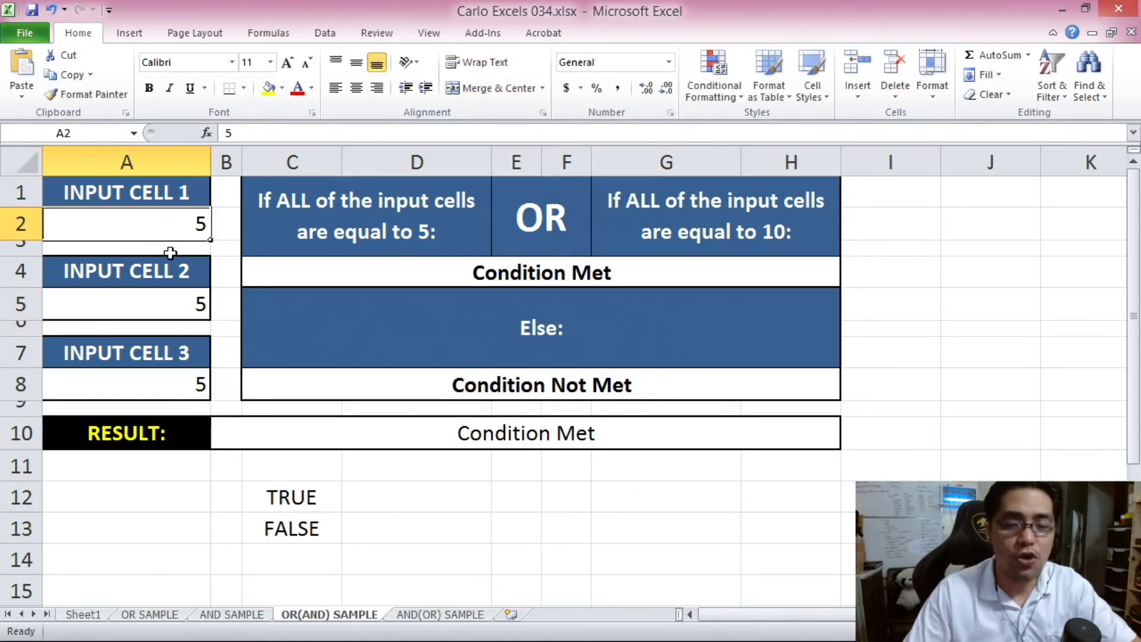
{"action": "type", "text": "10"}
{"action": "left_click", "coordinate": [179, 300]}
{"action": "type", "text": "10"}
{"action": "left_click", "coordinate": [178, 386]}
{"action": "type", "text": "10"}
{"action": "left_click", "coordinate": [323, 346]}
{"action": "left_click", "coordinate": [419, 424]}
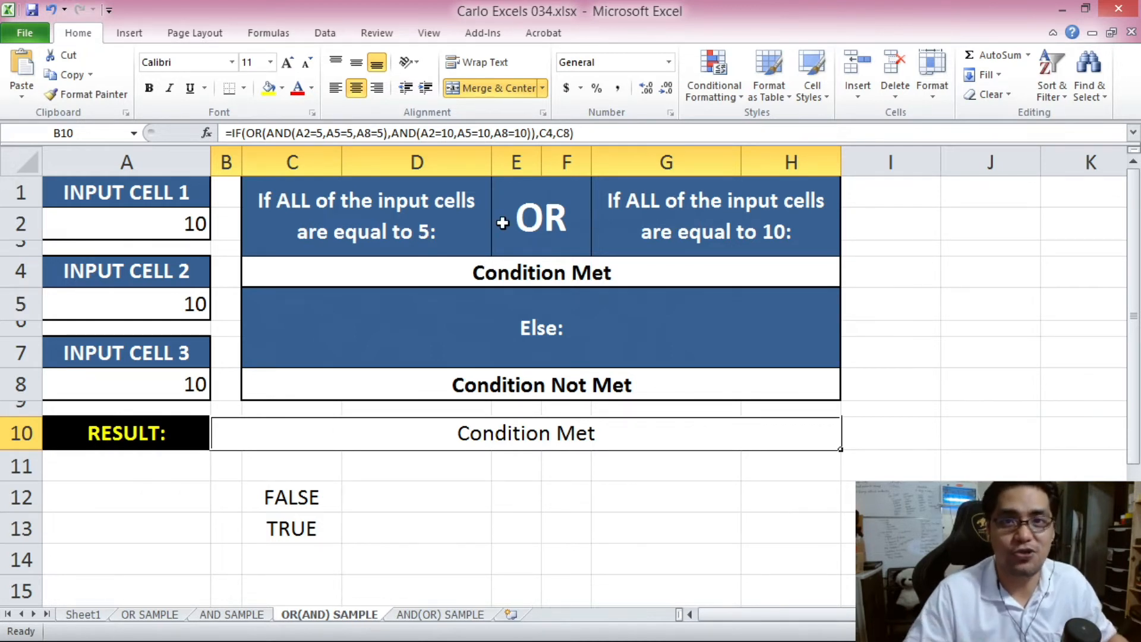
{"action": "key", "text": "ctrl+Page_Down"}
{"action": "left_click", "coordinate": [279, 233]}
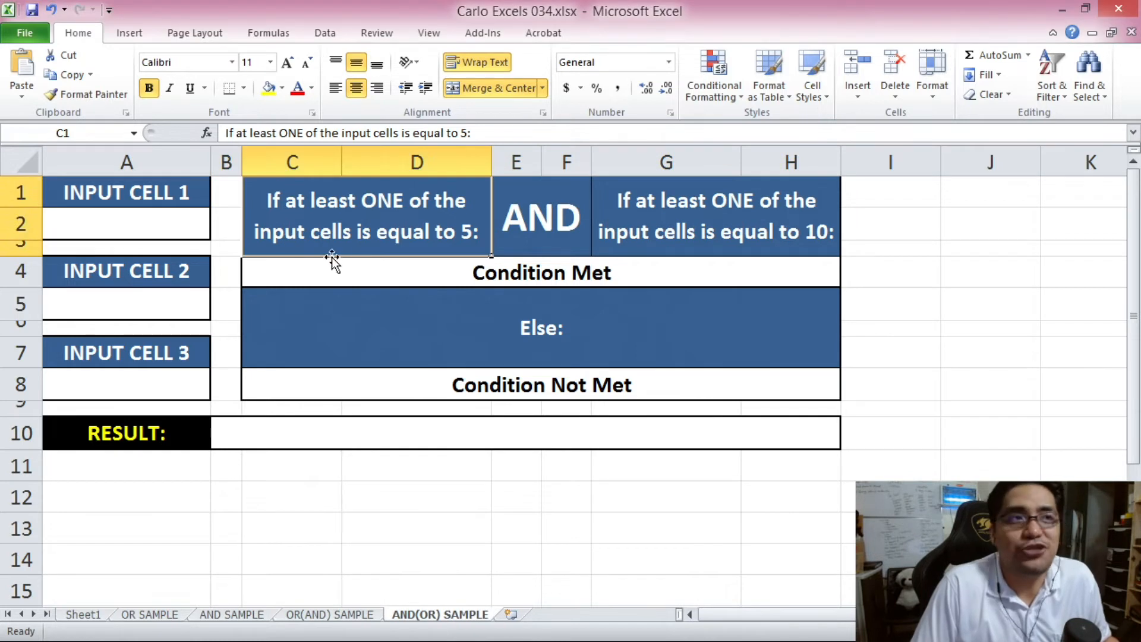
{"action": "left_click", "coordinate": [132, 223]}
{"action": "left_click", "coordinate": [199, 303]}
{"action": "left_click", "coordinate": [177, 369]}
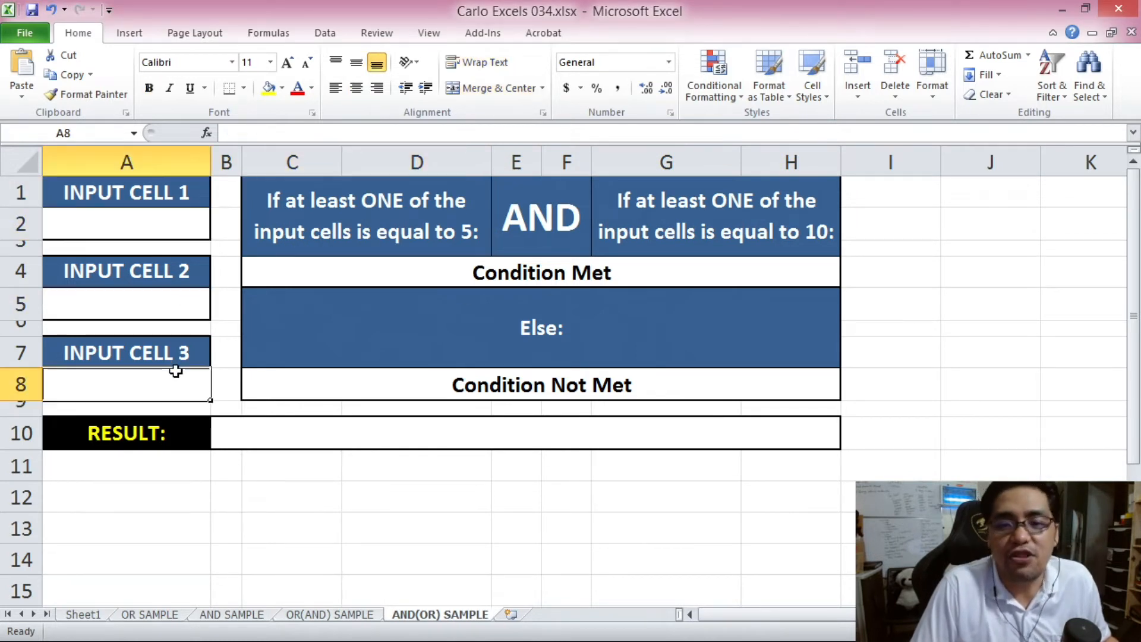
{"action": "left_click", "coordinate": [300, 440]}
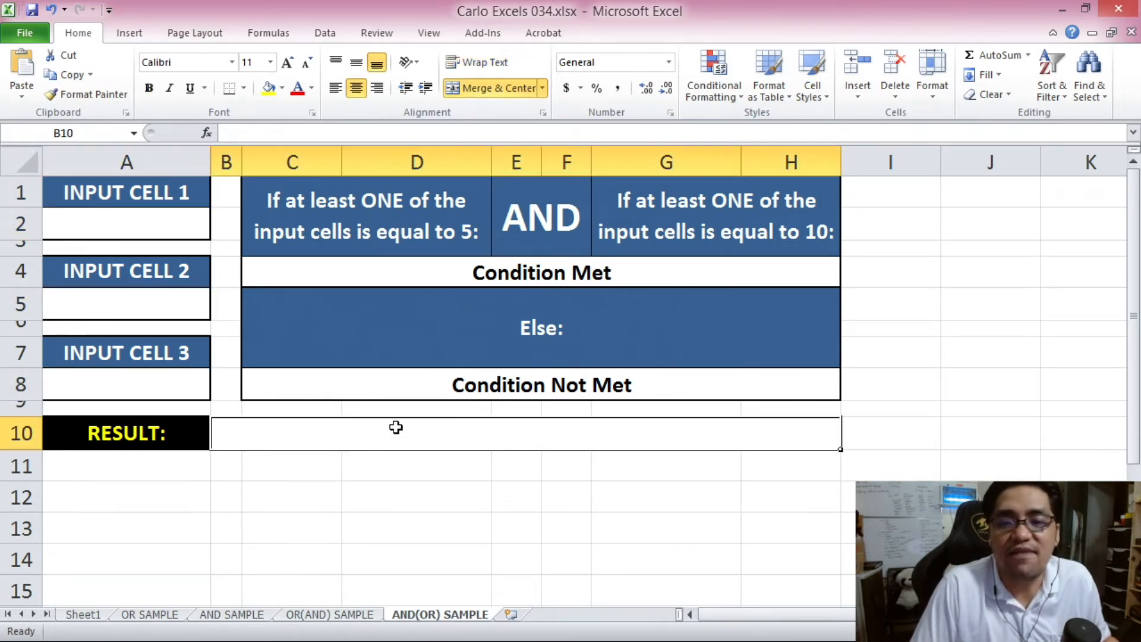
{"action": "left_click", "coordinate": [338, 216]}
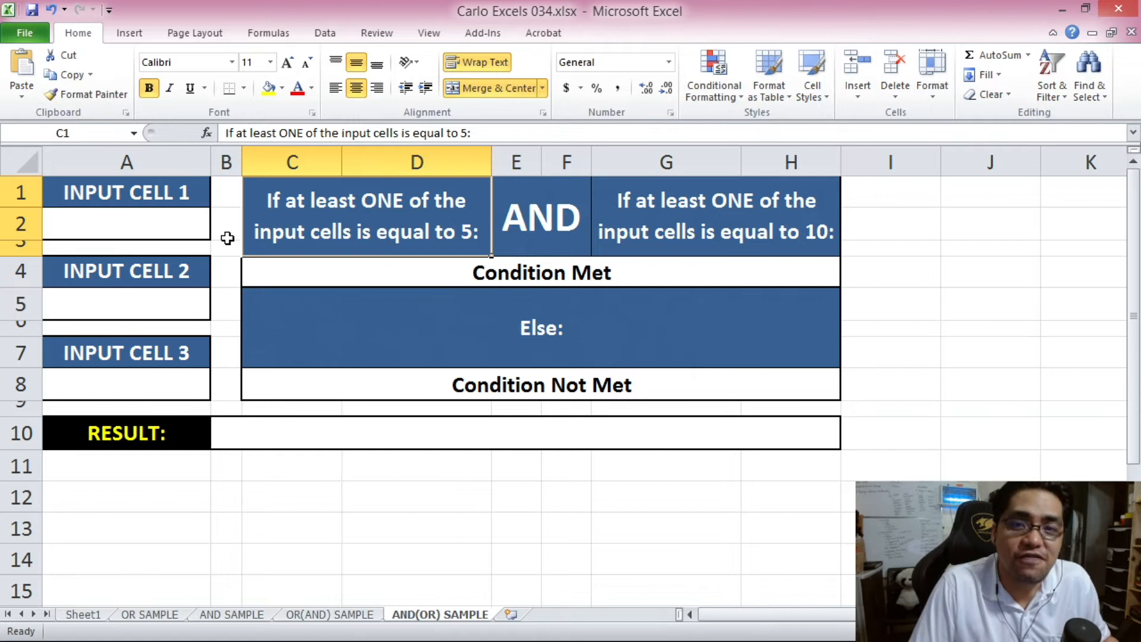
{"action": "left_click", "coordinate": [198, 233]}
{"action": "left_click", "coordinate": [186, 315]}
{"action": "left_click", "coordinate": [173, 380]}
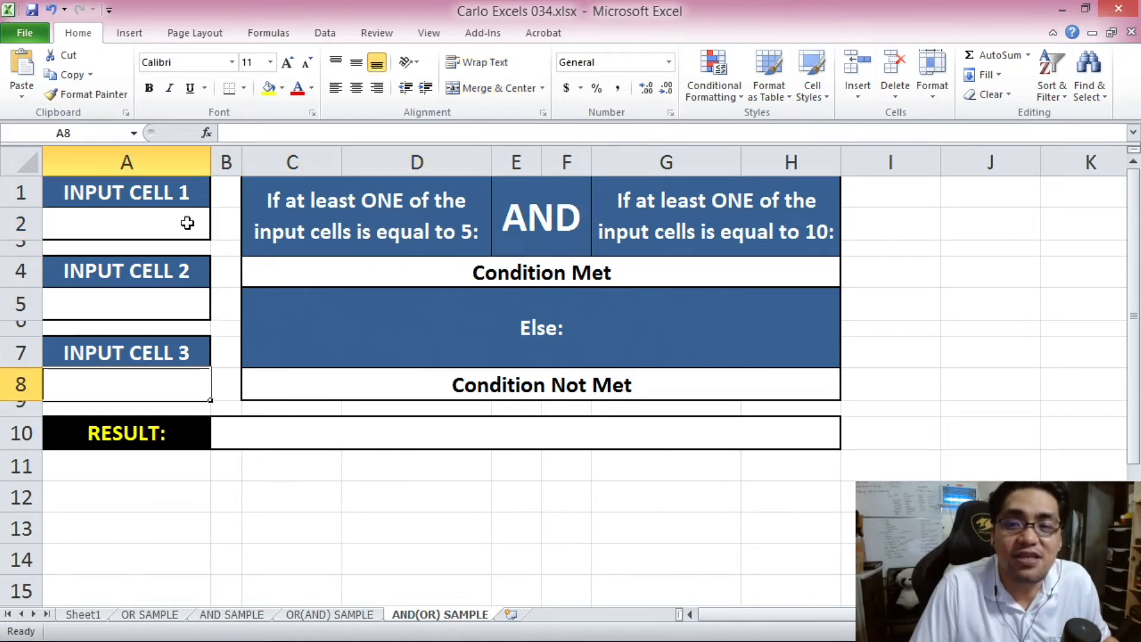
{"action": "left_click", "coordinate": [168, 221]}
{"action": "left_click", "coordinate": [550, 236]}
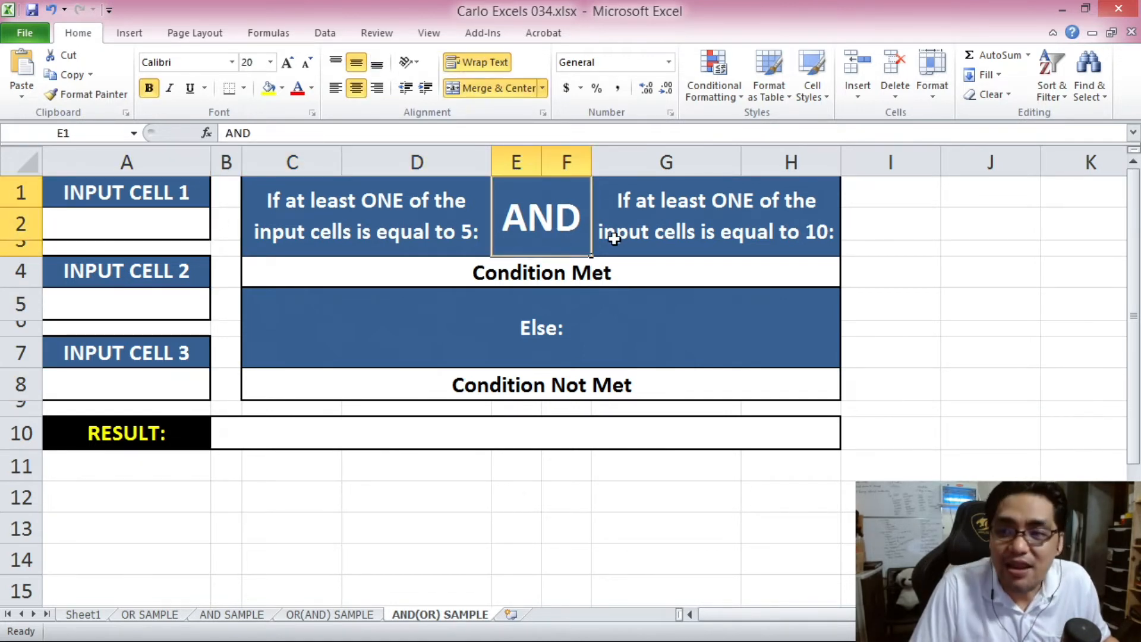
{"action": "left_click", "coordinate": [675, 232]}
{"action": "left_click", "coordinate": [182, 219]}
{"action": "left_click", "coordinate": [156, 306]}
{"action": "left_click", "coordinate": [175, 376]}
{"action": "left_click", "coordinate": [408, 272]}
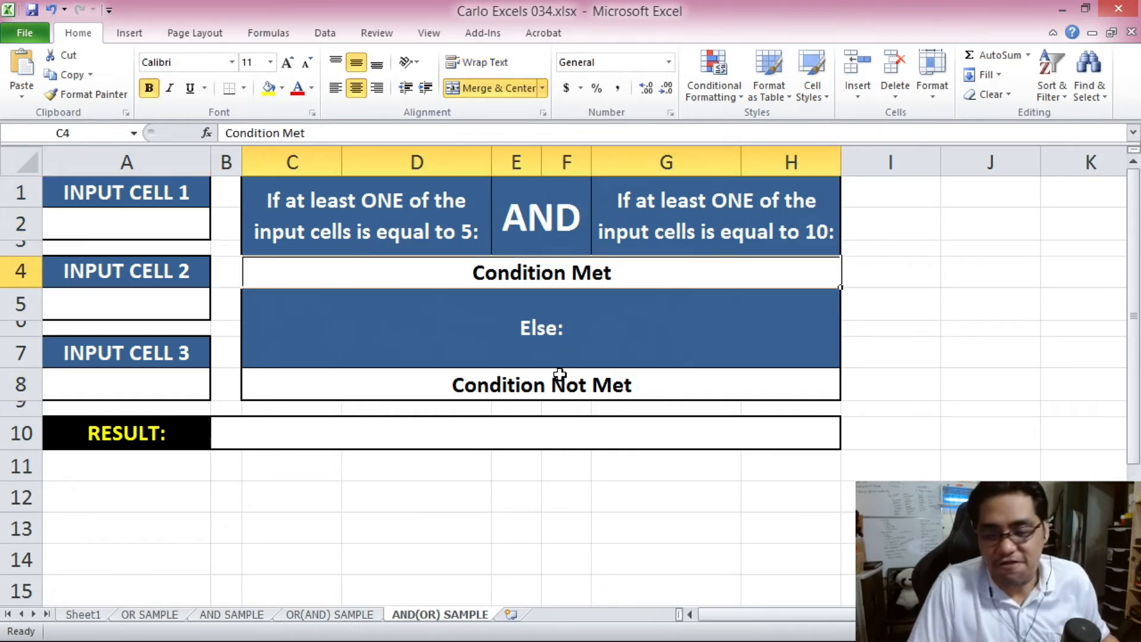
{"action": "left_click", "coordinate": [559, 374]}
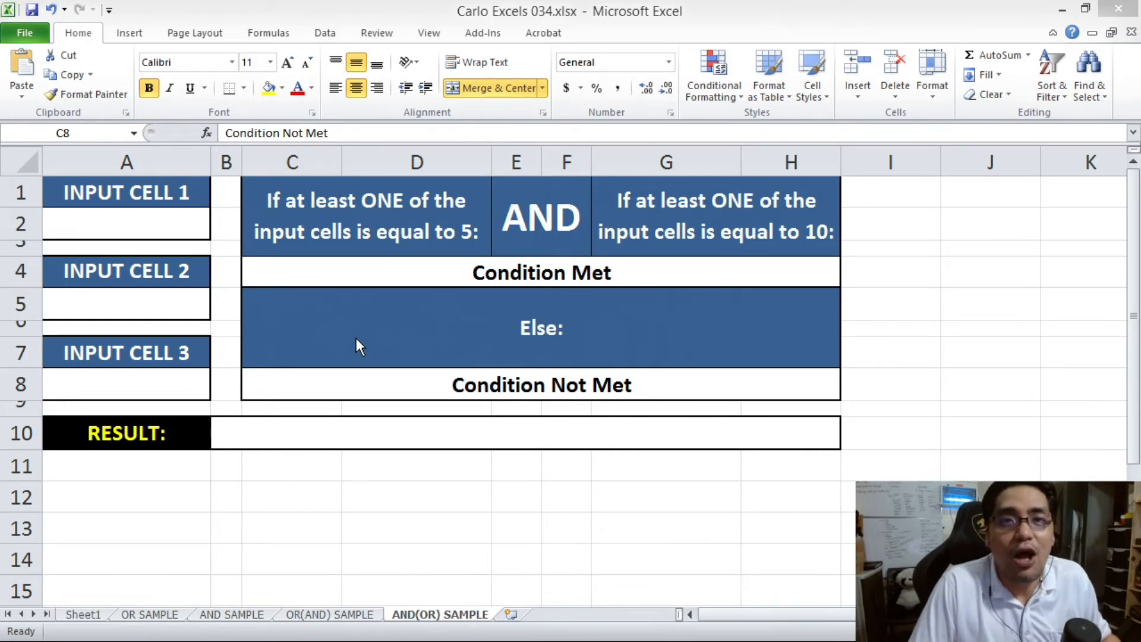
{"action": "left_click", "coordinate": [355, 338]}
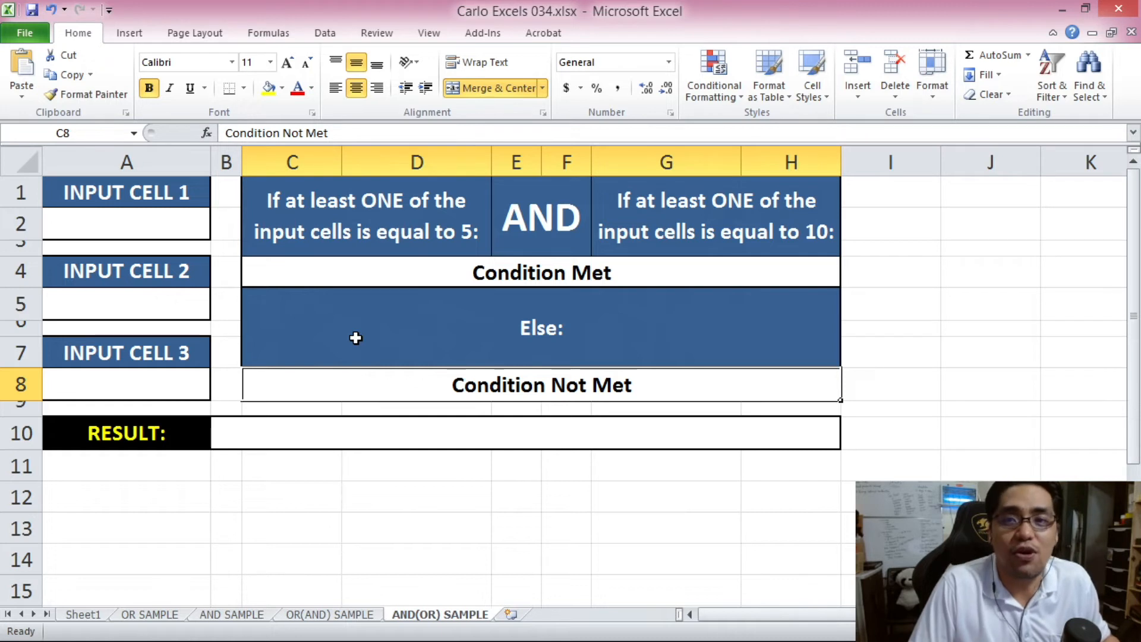
{"action": "left_click", "coordinate": [351, 275]}
{"action": "left_click", "coordinate": [457, 217]}
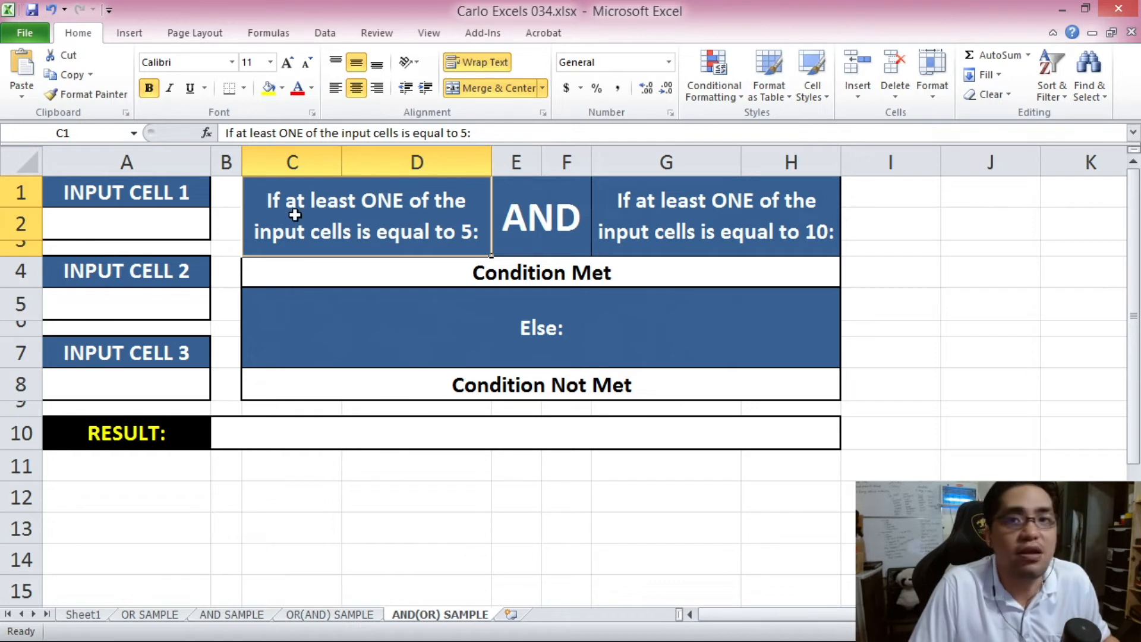
{"action": "left_click", "coordinate": [739, 231]}
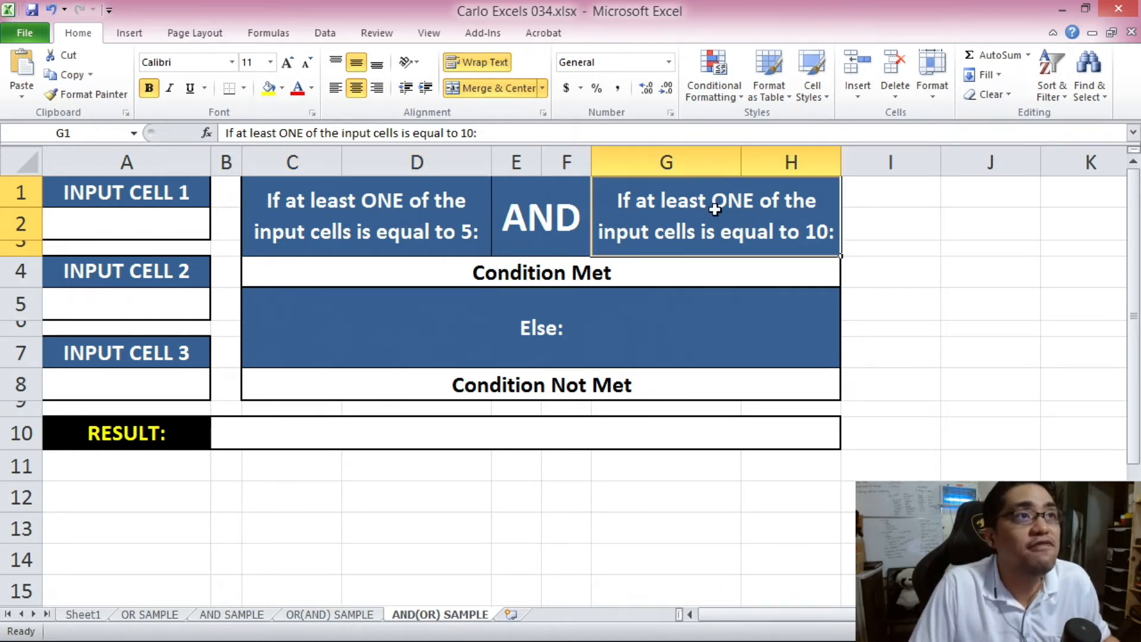
{"action": "left_click", "coordinate": [565, 221]}
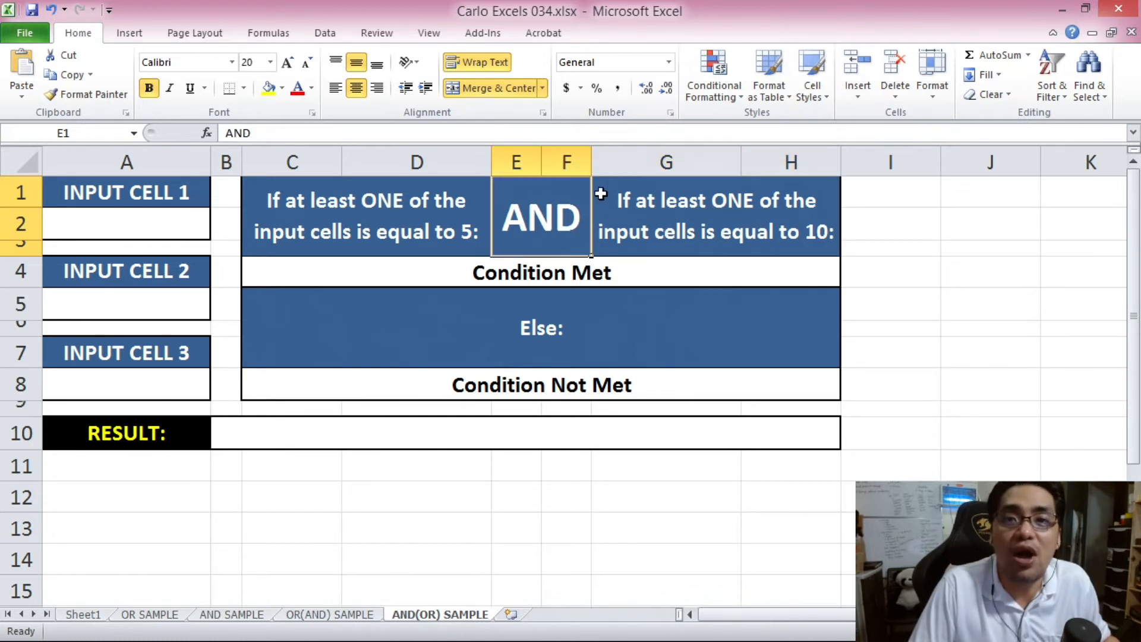
{"action": "left_click", "coordinate": [305, 497]}
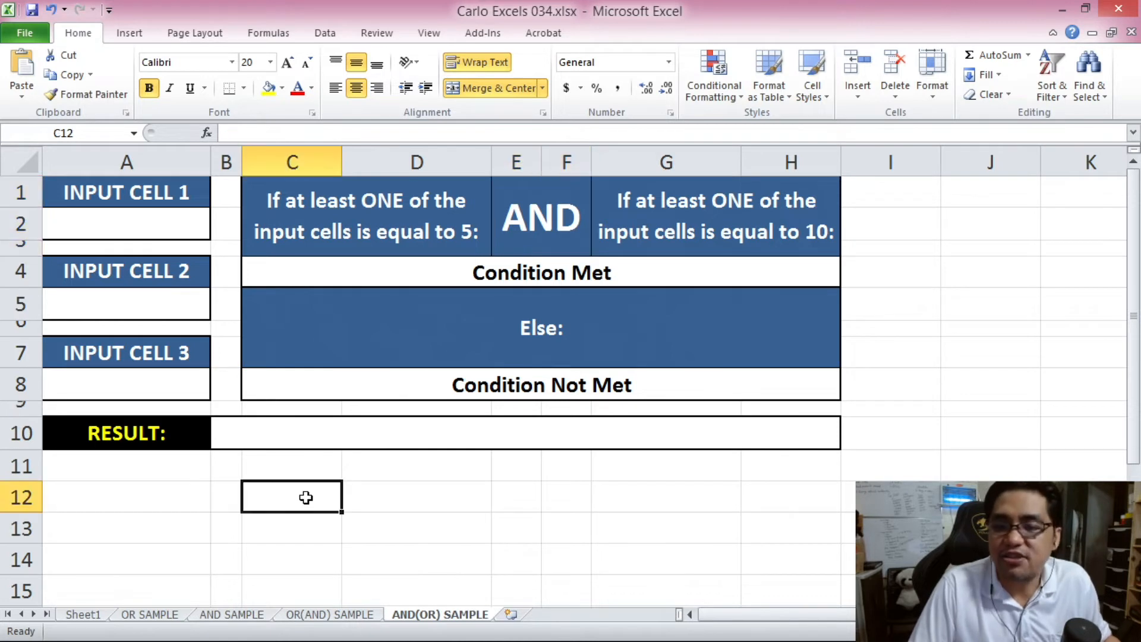
{"action": "left_click", "coordinate": [345, 221]}
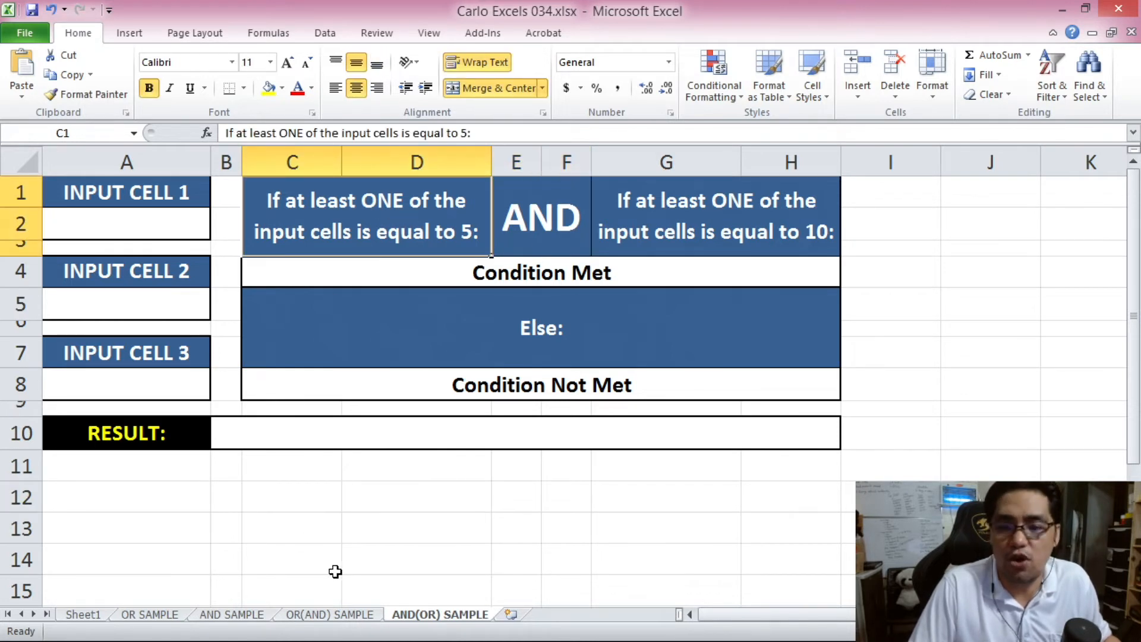
{"action": "left_click", "coordinate": [294, 494]}
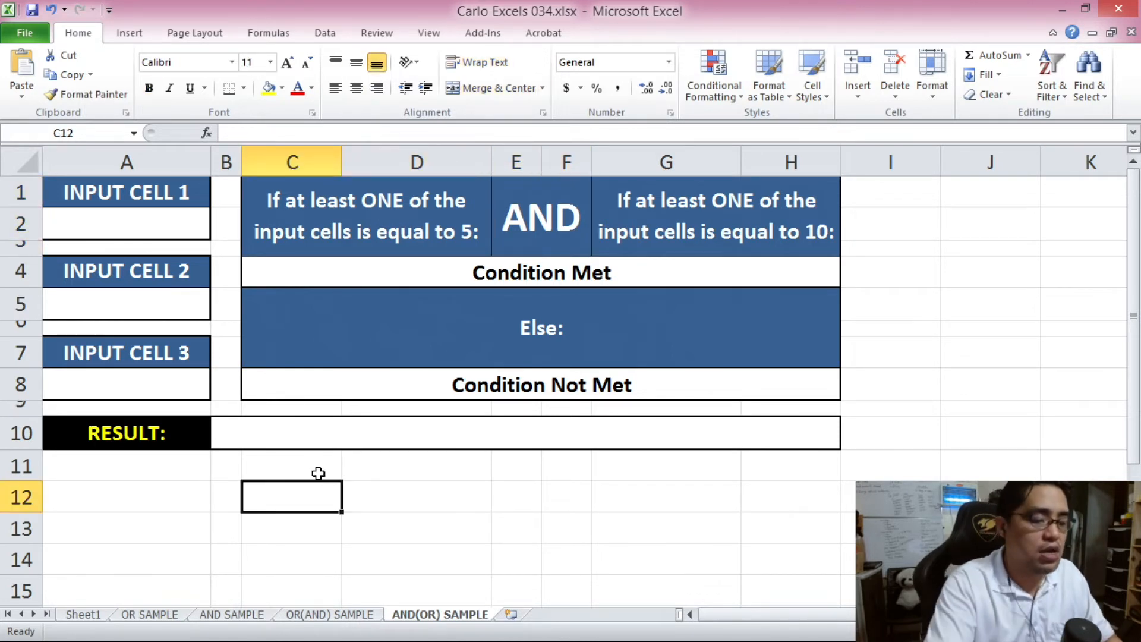
{"action": "type", "text": "=OR("}
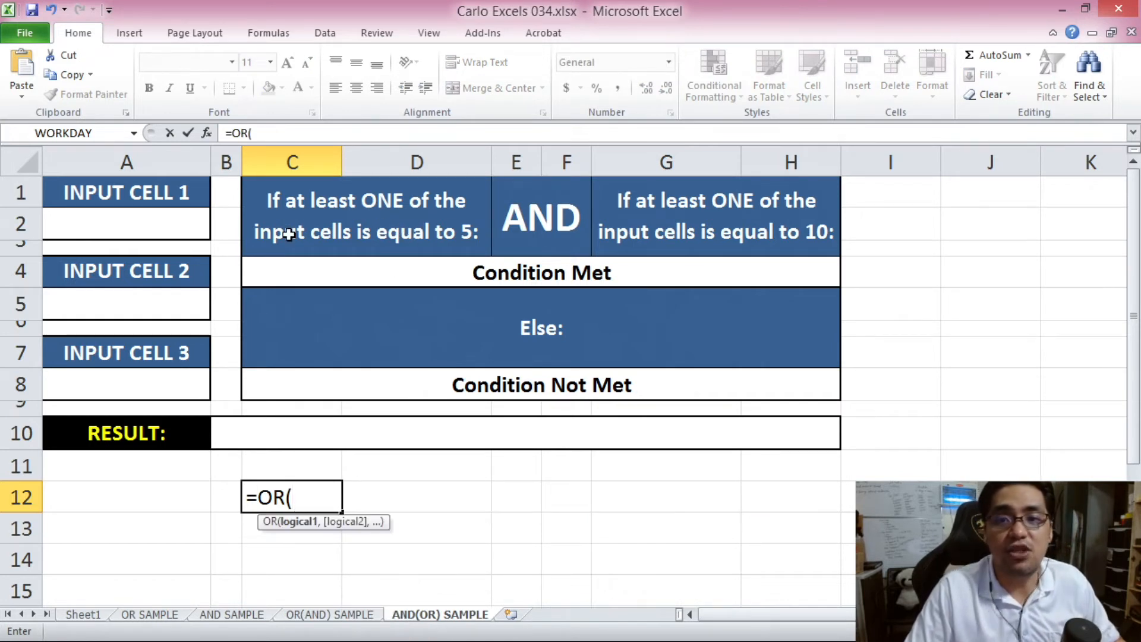
- Enter =OR(A2=5,A5=5,A8=5) in C12 and test it with 5 in A8
{"action": "left_click", "coordinate": [167, 225]}
{"action": "type", "text": "="}
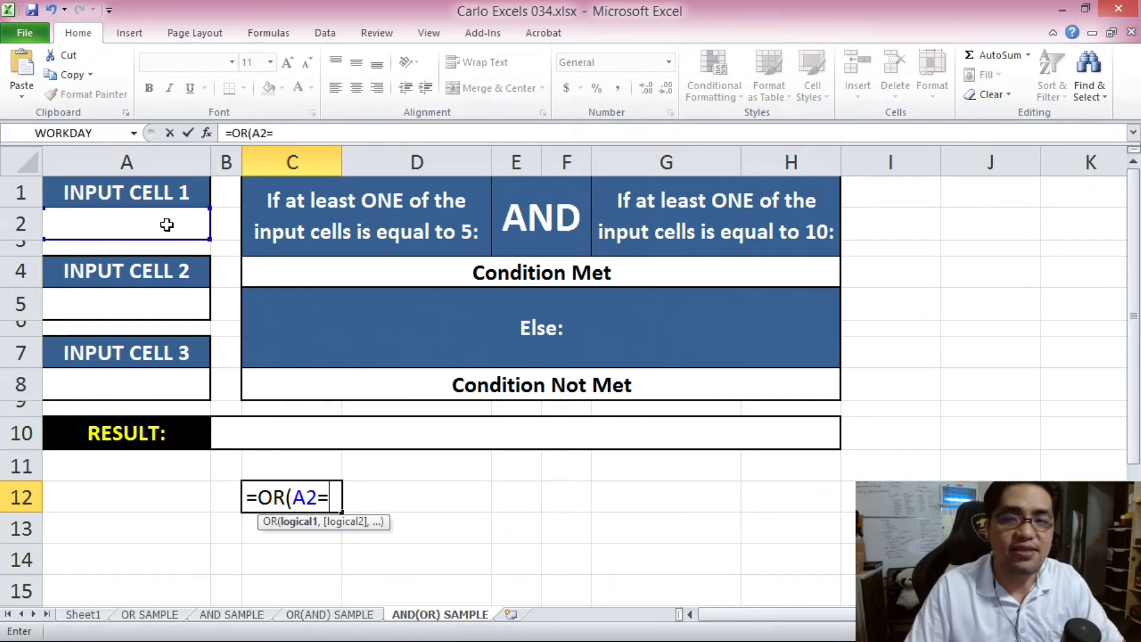
{"action": "type", "text": "5,"}
{"action": "left_click", "coordinate": [173, 299]}
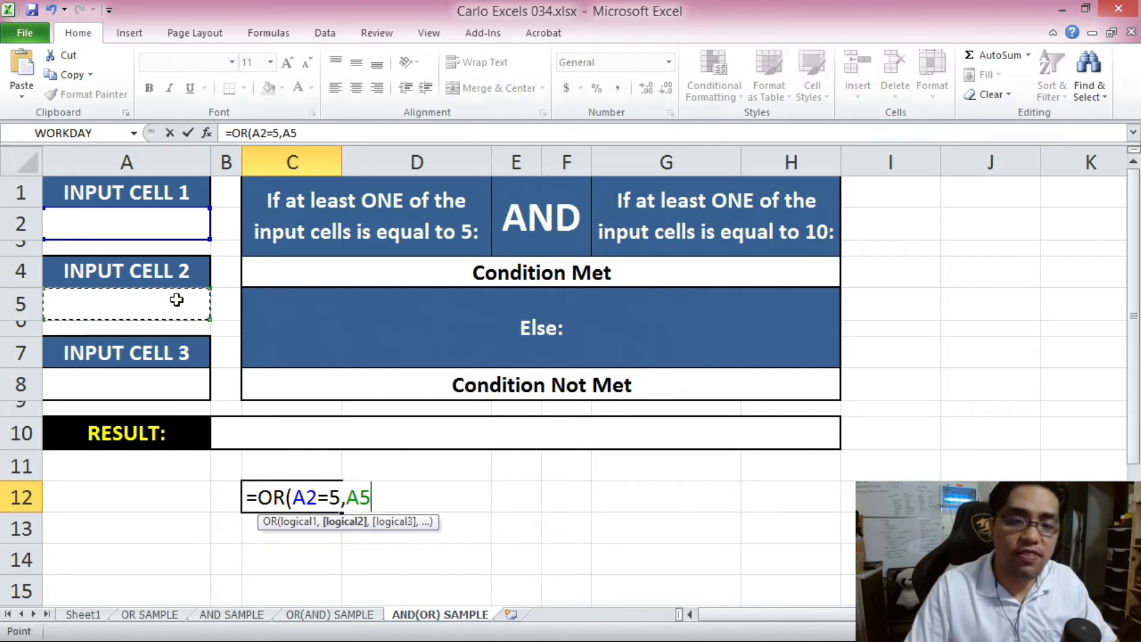
{"action": "type", "text": "=5,"}
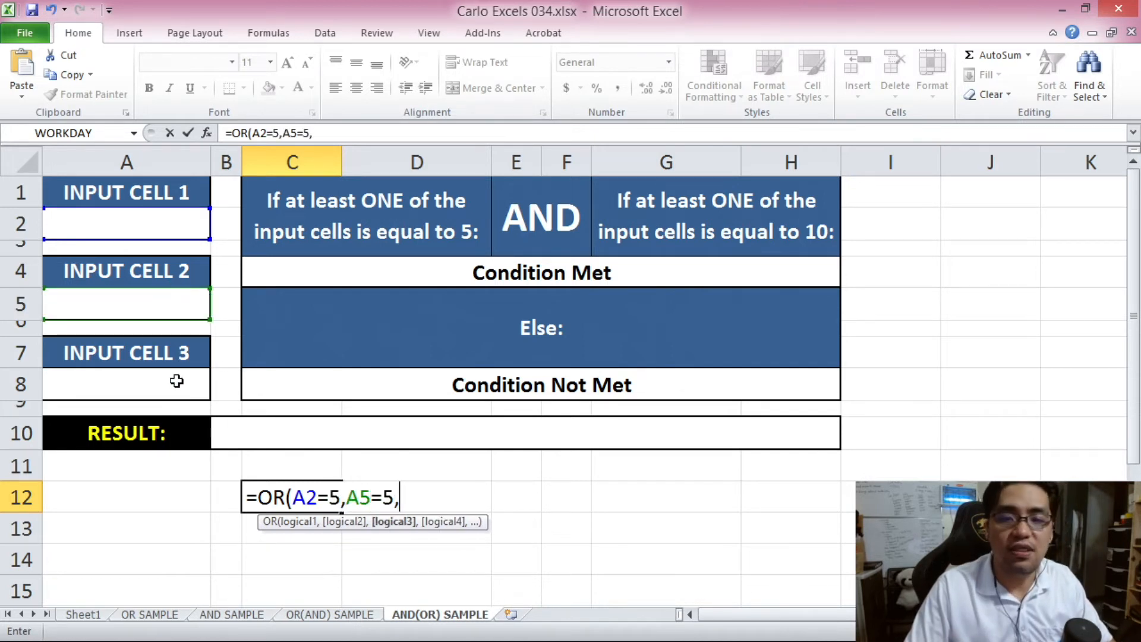
{"action": "left_click", "coordinate": [176, 381]}
{"action": "type", "text": "=5)"}
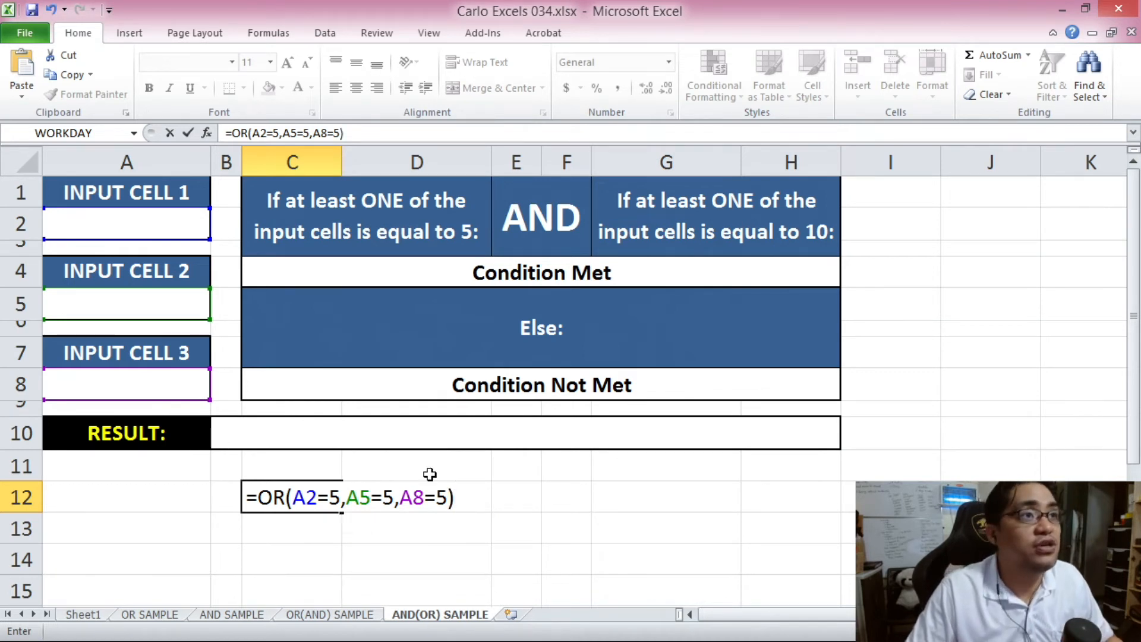
{"action": "key", "text": "Return"}
{"action": "left_click", "coordinate": [320, 508]}
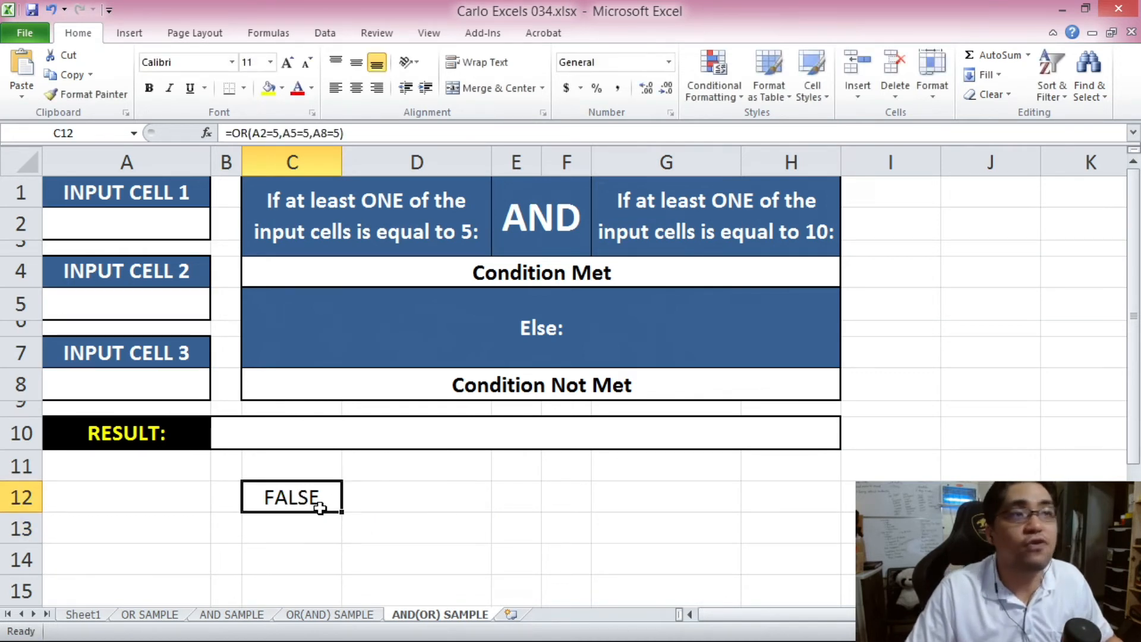
{"action": "left_click", "coordinate": [181, 393]}
{"action": "type", "text": "5"}
{"action": "left_click", "coordinate": [191, 503]}
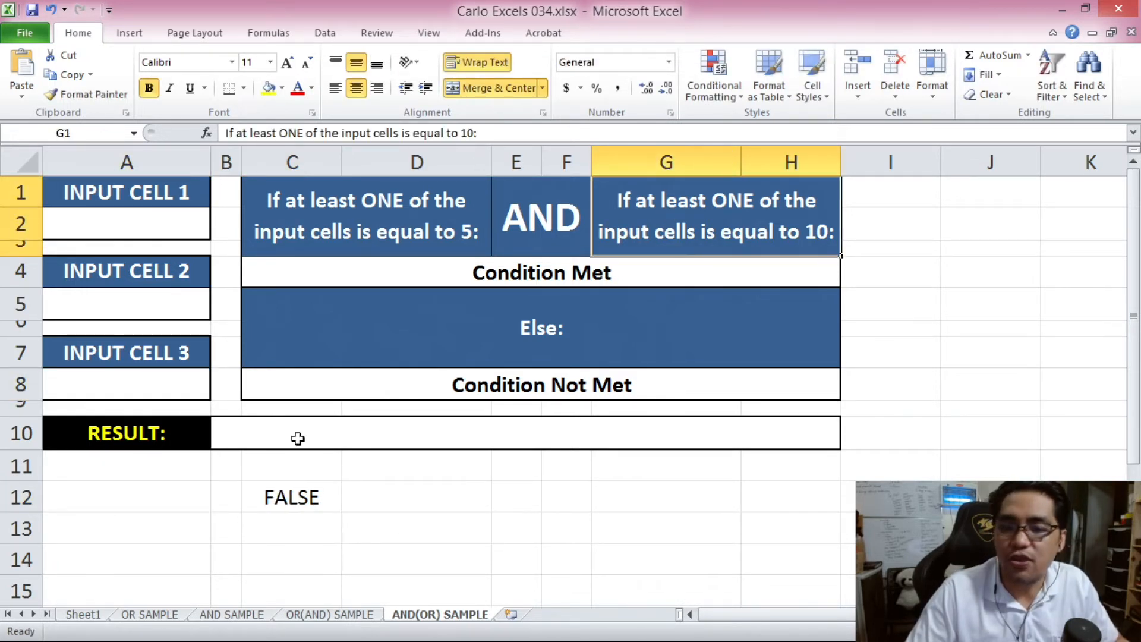
- Enter =OR(A2=10,A5=10,A8=10) in C13
{"action": "left_click", "coordinate": [300, 521]}
{"action": "type", "text": "=OR("}
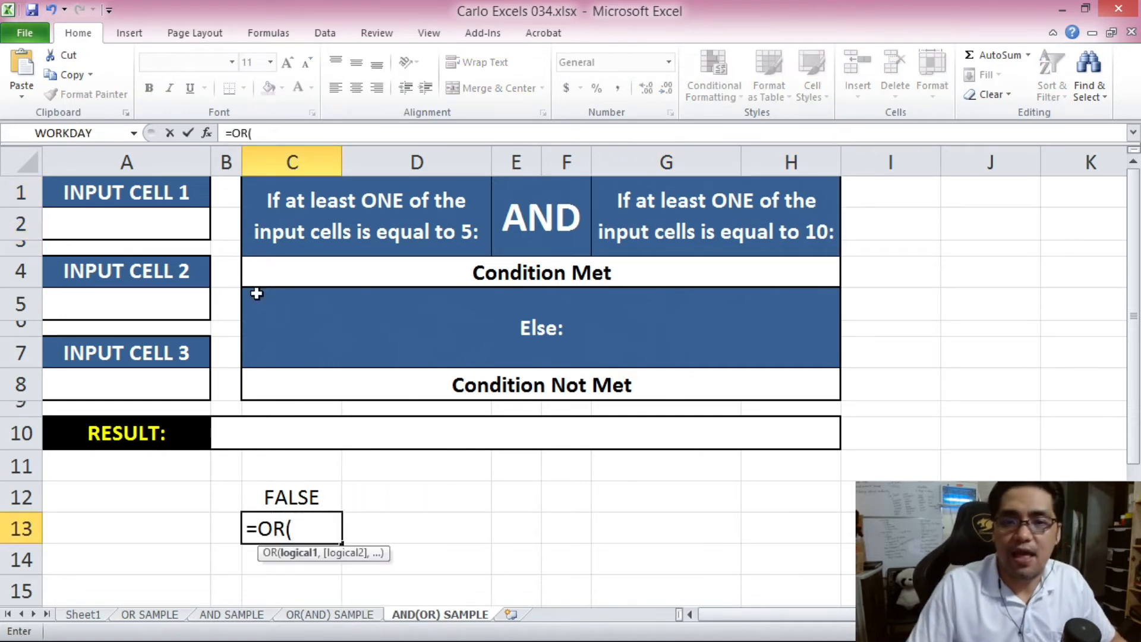
{"action": "left_click", "coordinate": [168, 221]}
{"action": "type", "text": "=10,"}
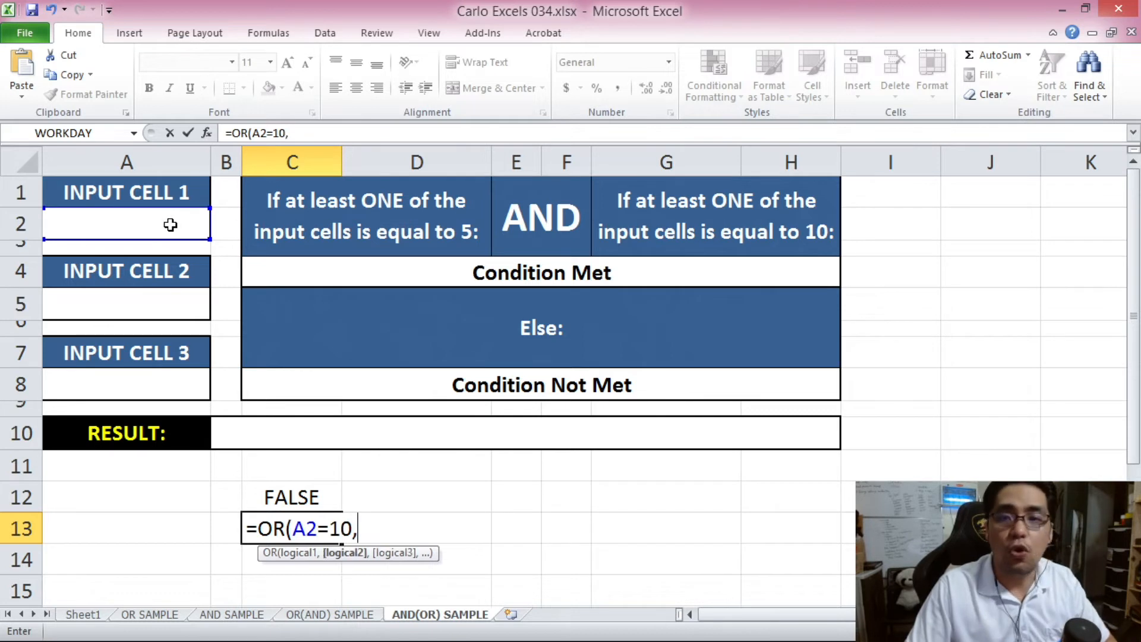
{"action": "left_click", "coordinate": [191, 307]}
{"action": "type", "text": "=10,"}
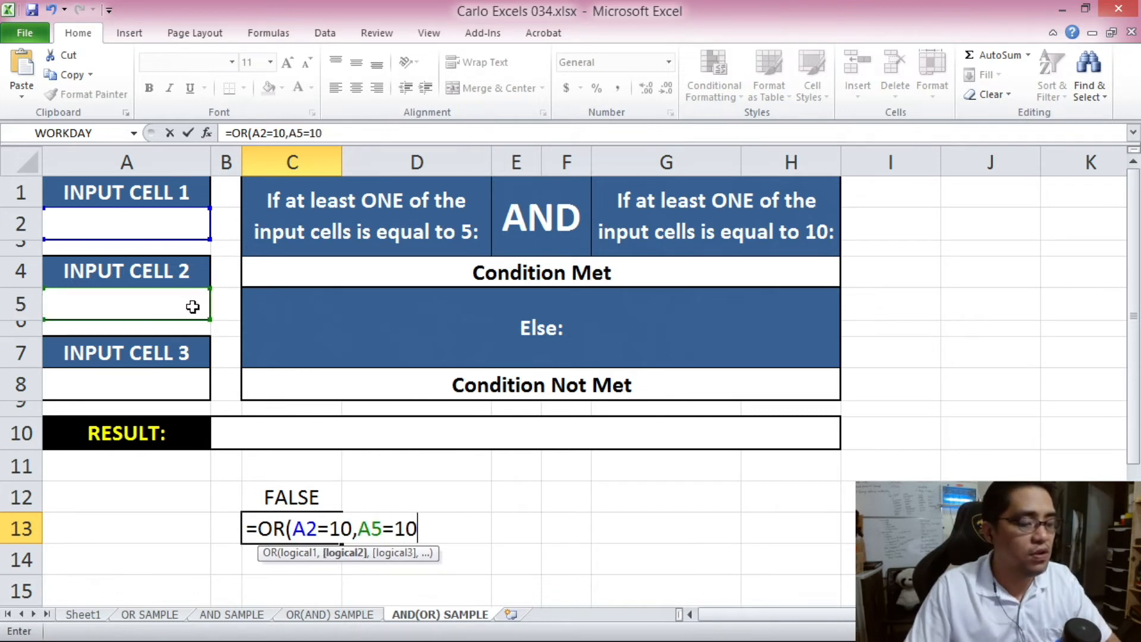
{"action": "left_click", "coordinate": [182, 385]}
{"action": "type", "text": "=10"}
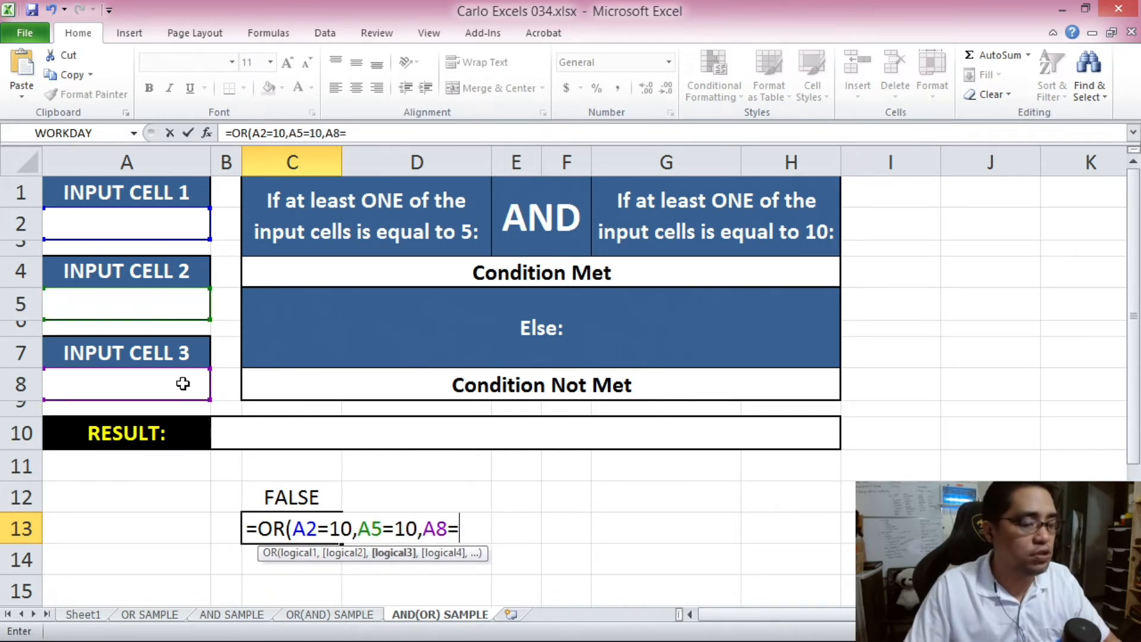
{"action": "type", "text": ")"}
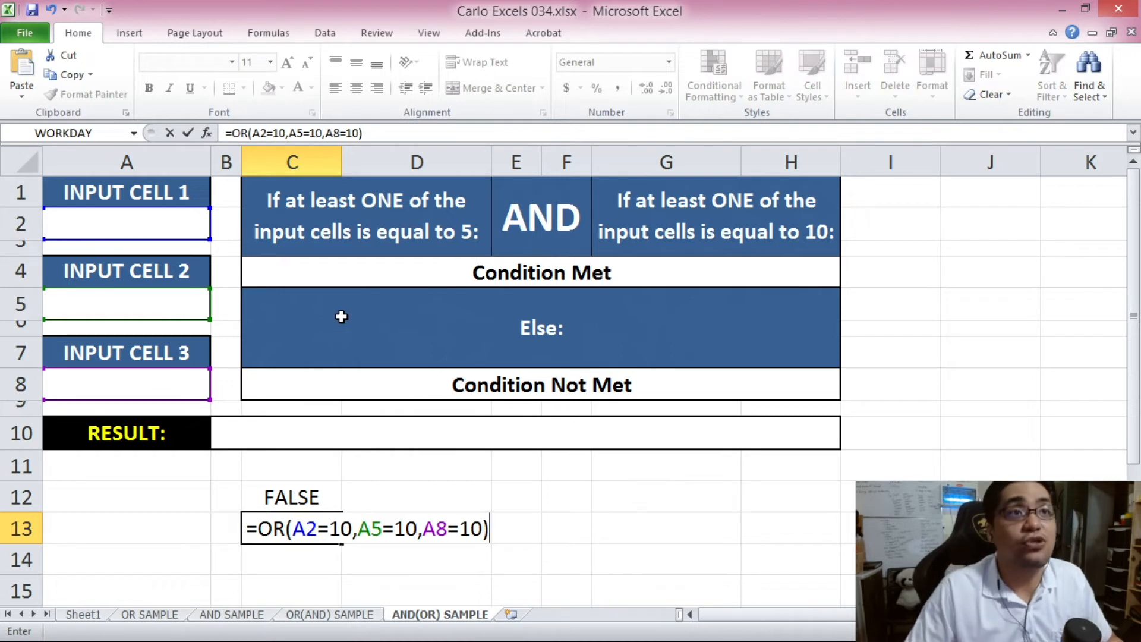
{"action": "key", "text": "Return"}
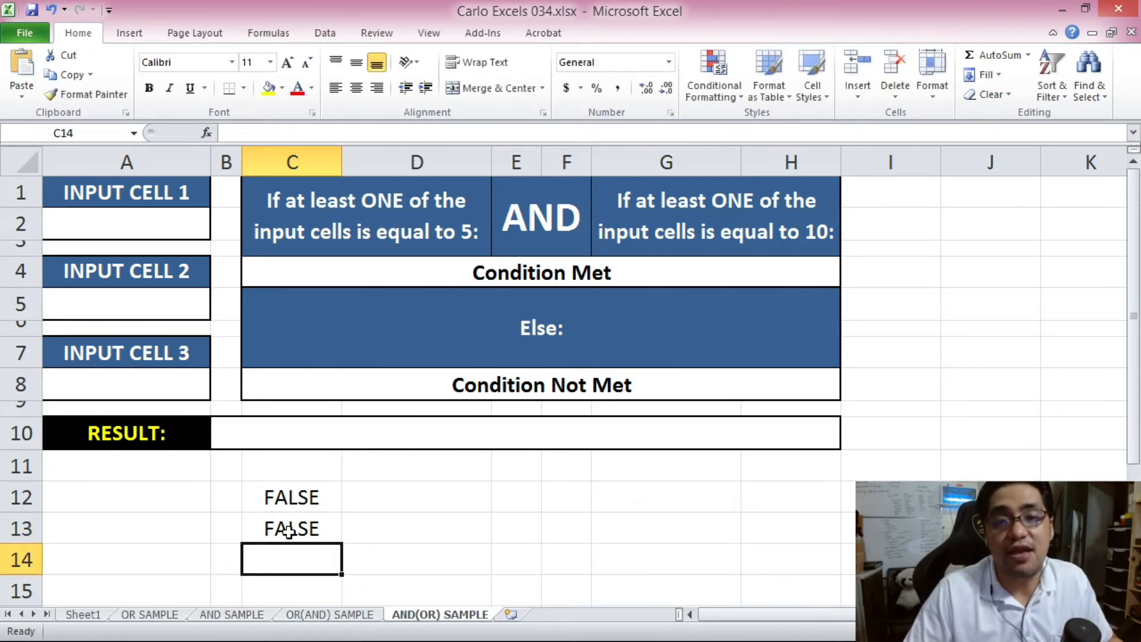
{"action": "left_click", "coordinate": [288, 531]}
{"action": "left_click", "coordinate": [88, 220]}
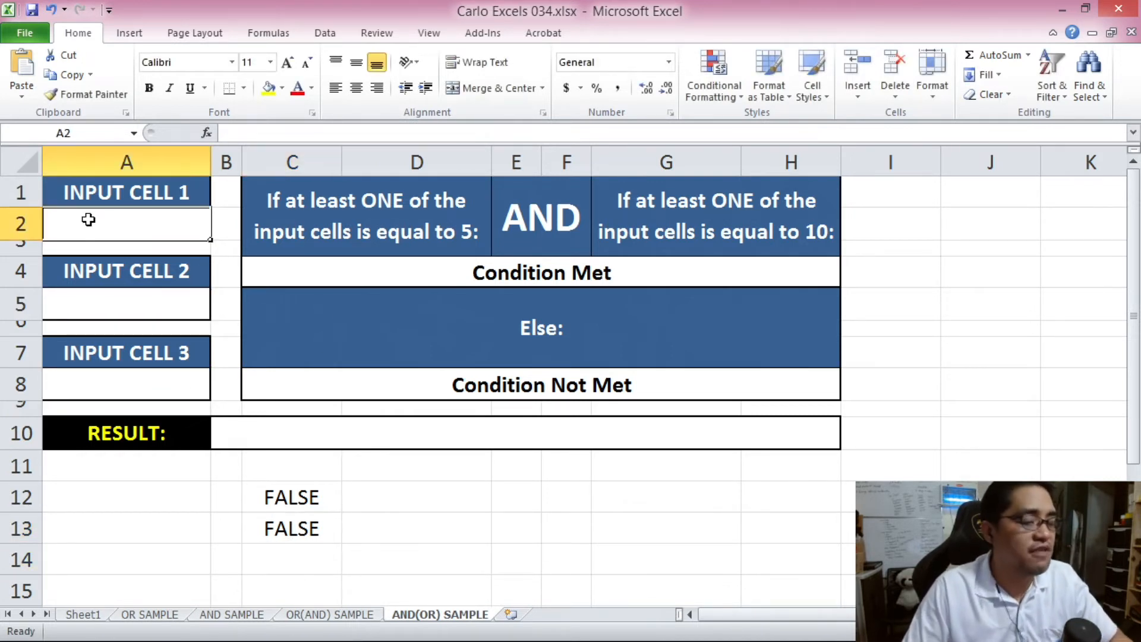
{"action": "type", "text": "10"}
{"action": "key", "text": "Return"}
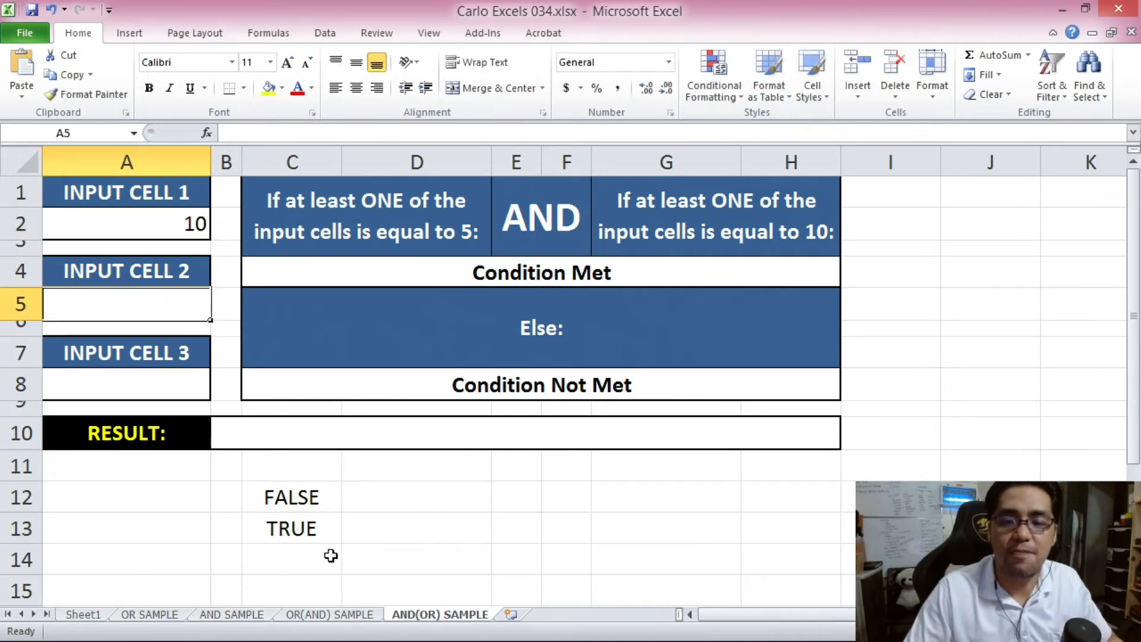
{"action": "left_click", "coordinate": [315, 532]}
{"action": "key", "text": "ctrl+z"}
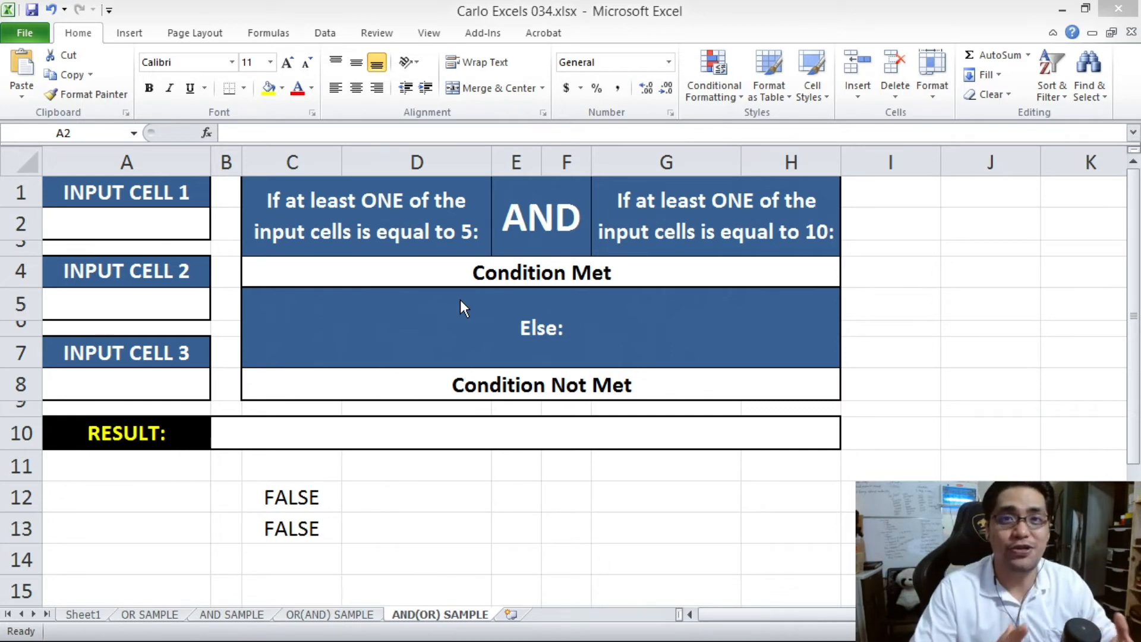
- Begin the B10 formula with =IF(AND(OR(A2=5,A5=5,A8=5)
{"action": "left_click", "coordinate": [328, 443]}
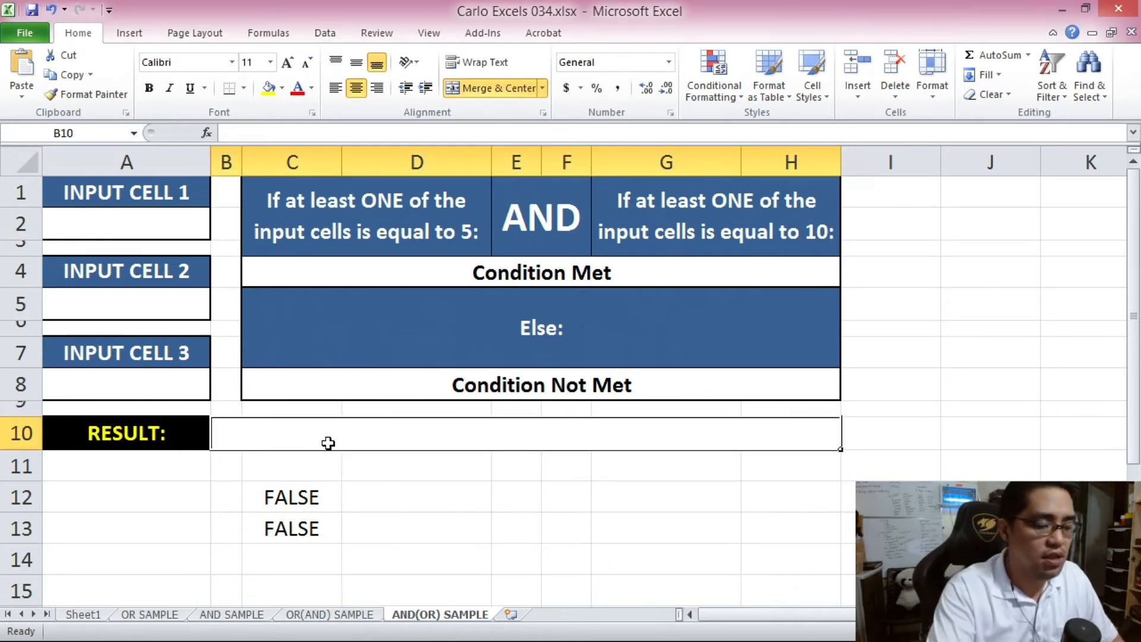
{"action": "type", "text": "=IF("}
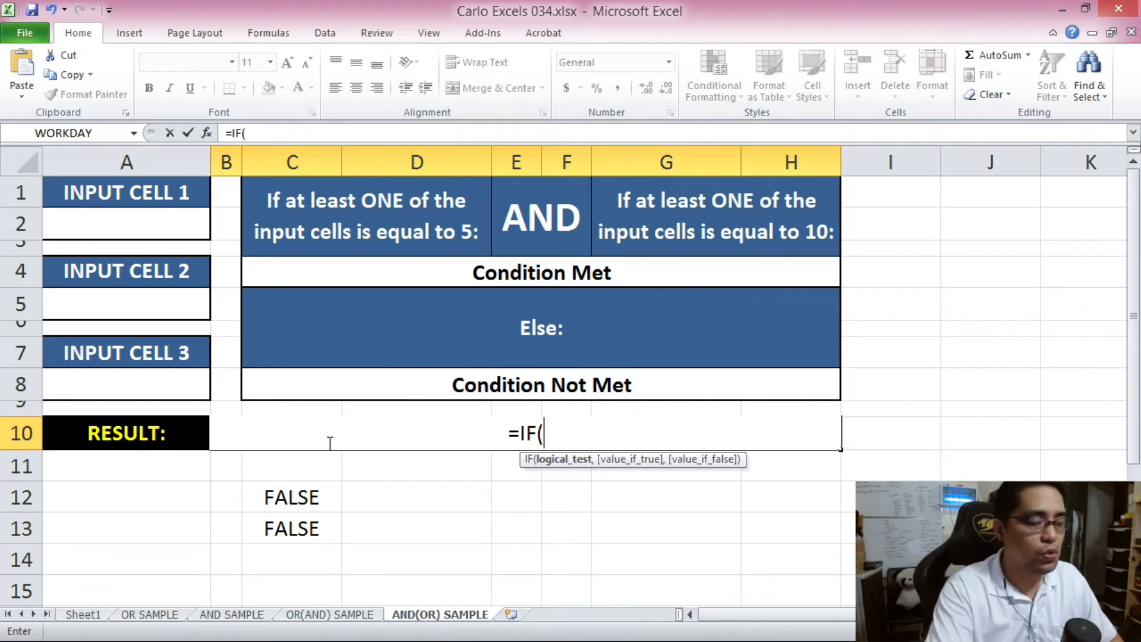
{"action": "type", "text": "AND"}
{"action": "type", "text": "("}
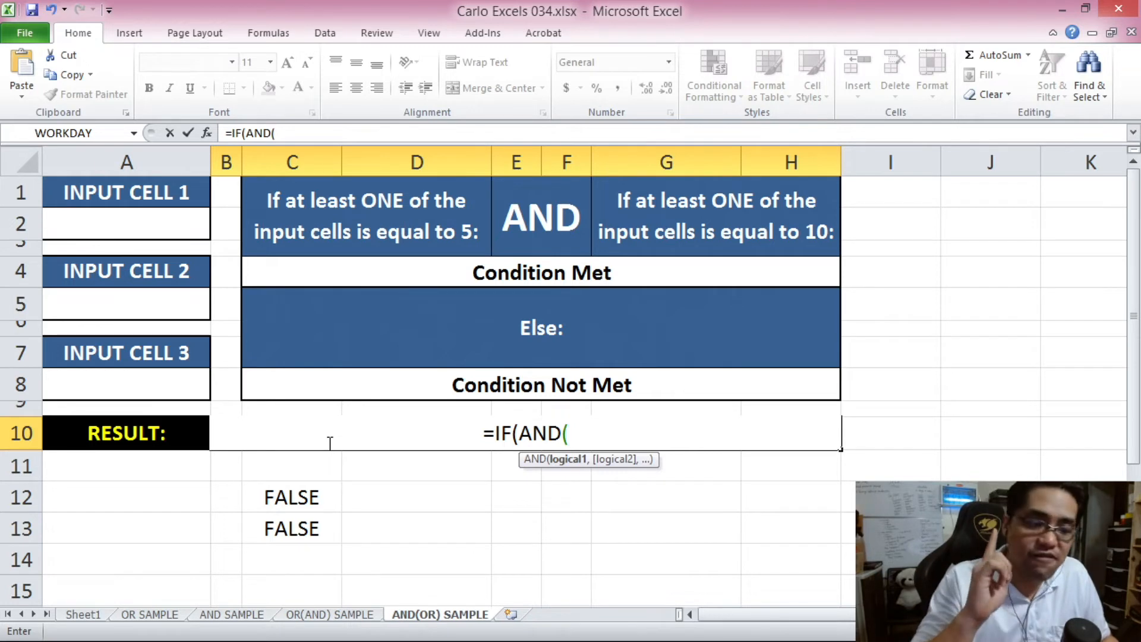
{"action": "type", "text": "OR("}
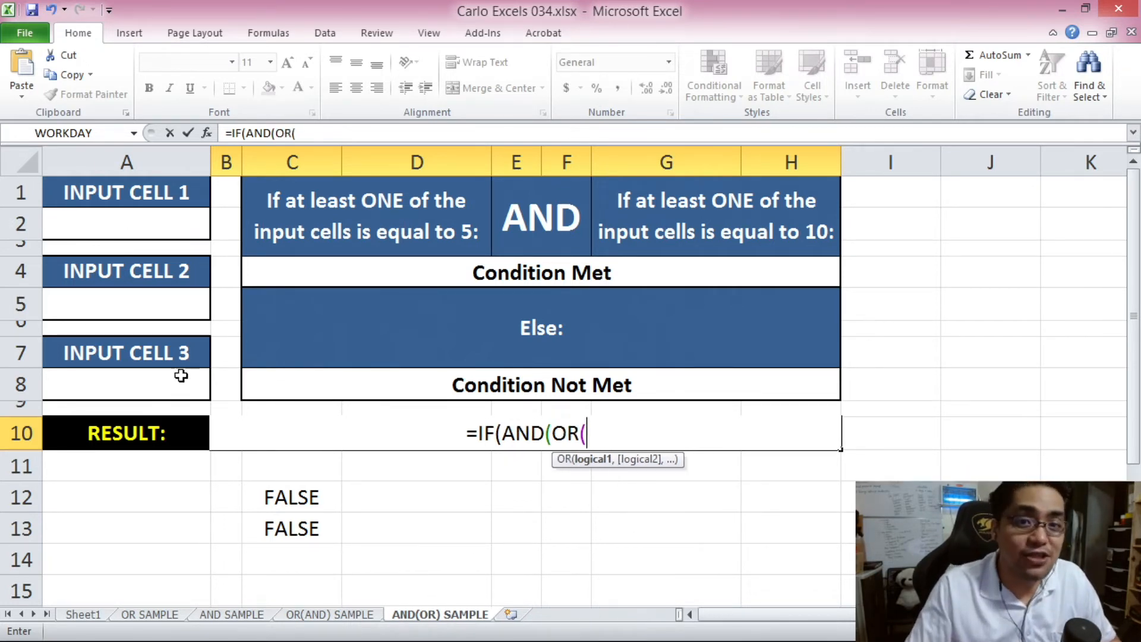
{"action": "left_click", "coordinate": [155, 231]}
{"action": "type", "text": "=5,"}
{"action": "left_click", "coordinate": [169, 305]}
{"action": "type", "text": "=5,"}
{"action": "left_click", "coordinate": [175, 378]}
{"action": "type", "text": "=5)"}
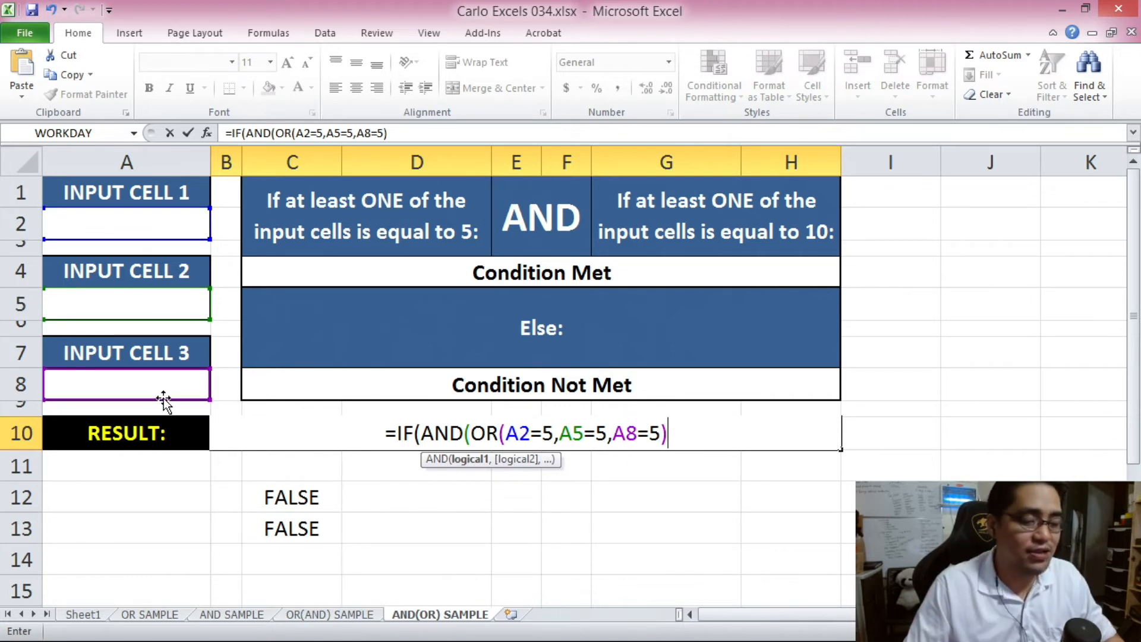
- Add the second group OR(A2=10,A5=10,A8=10) inside the AND
{"action": "type", "text": ",OR("}
{"action": "left_click", "coordinate": [138, 231]}
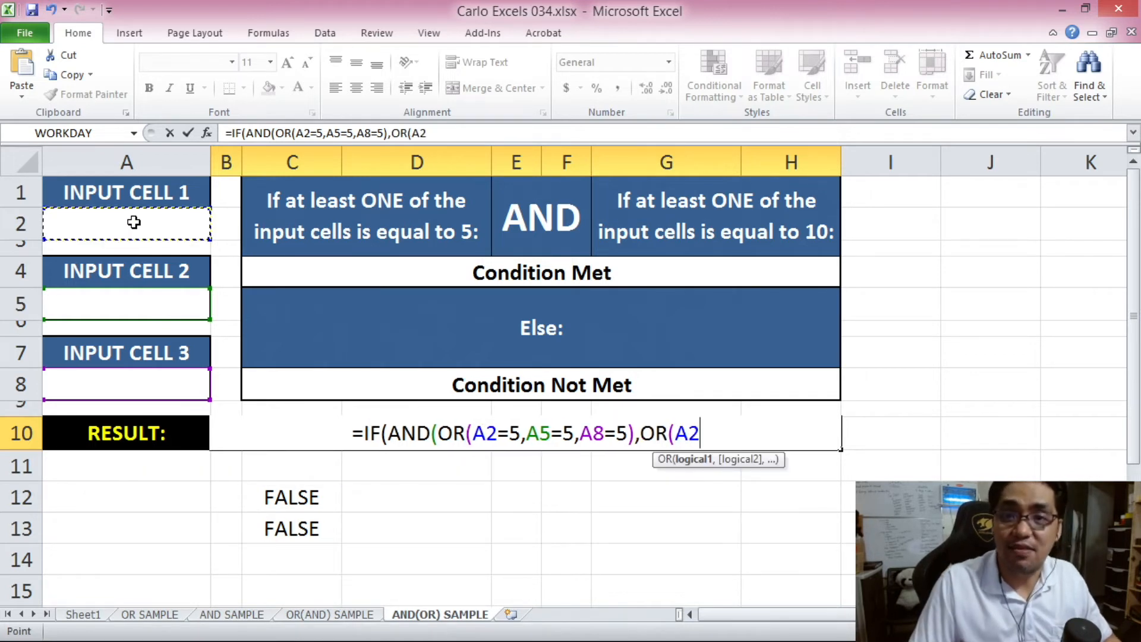
{"action": "type", "text": "=10,"}
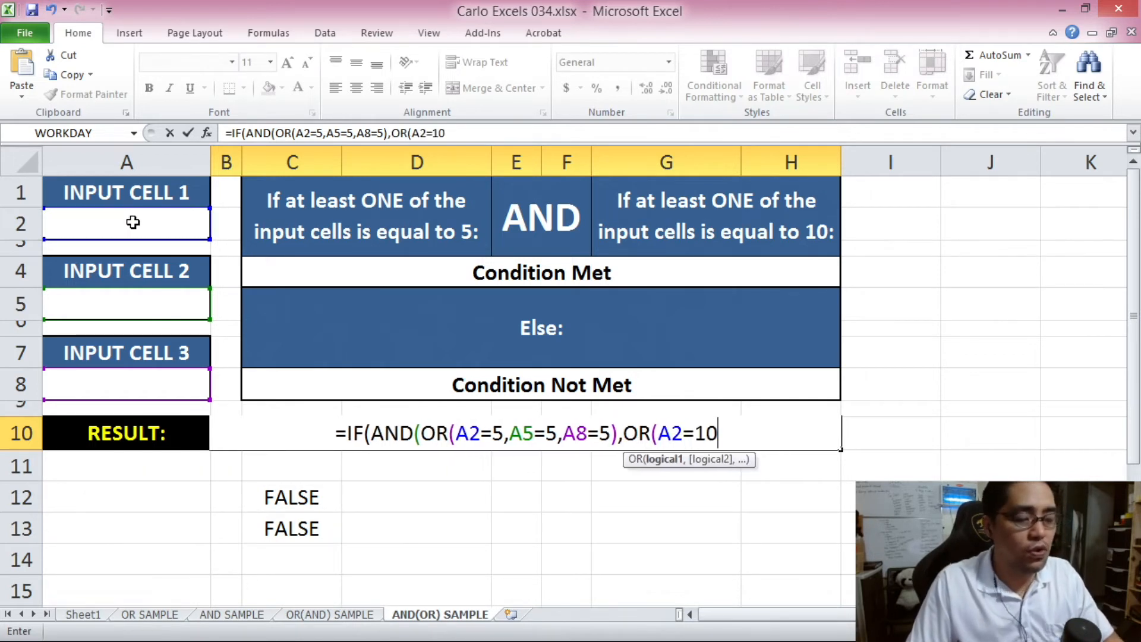
{"action": "left_click", "coordinate": [147, 307]}
{"action": "type", "text": "=10,"}
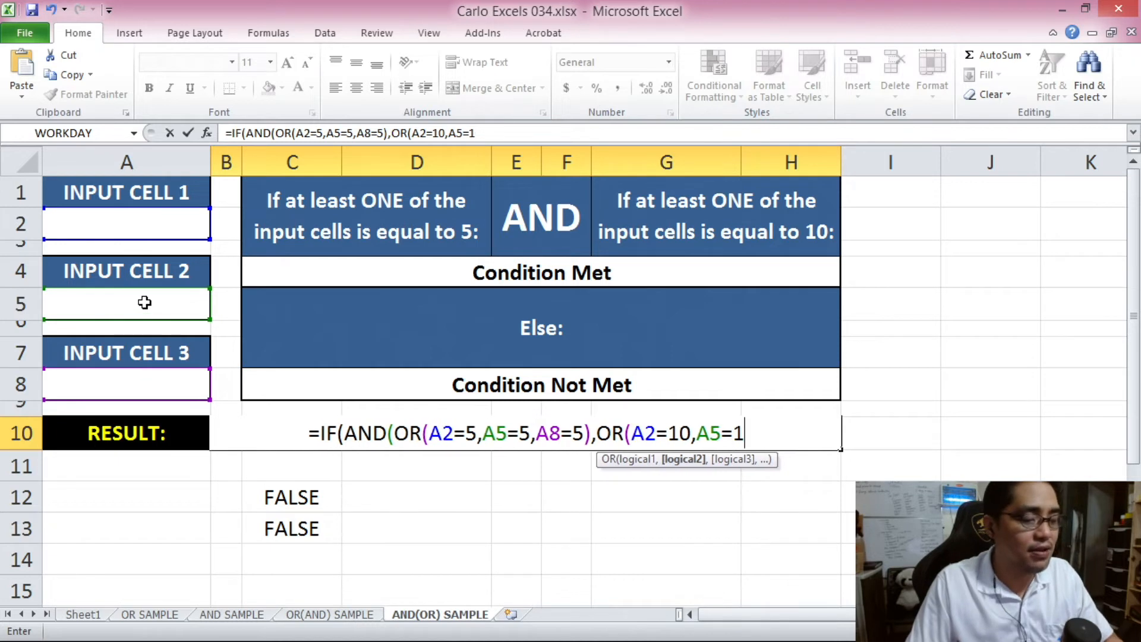
{"action": "left_click", "coordinate": [153, 384]}
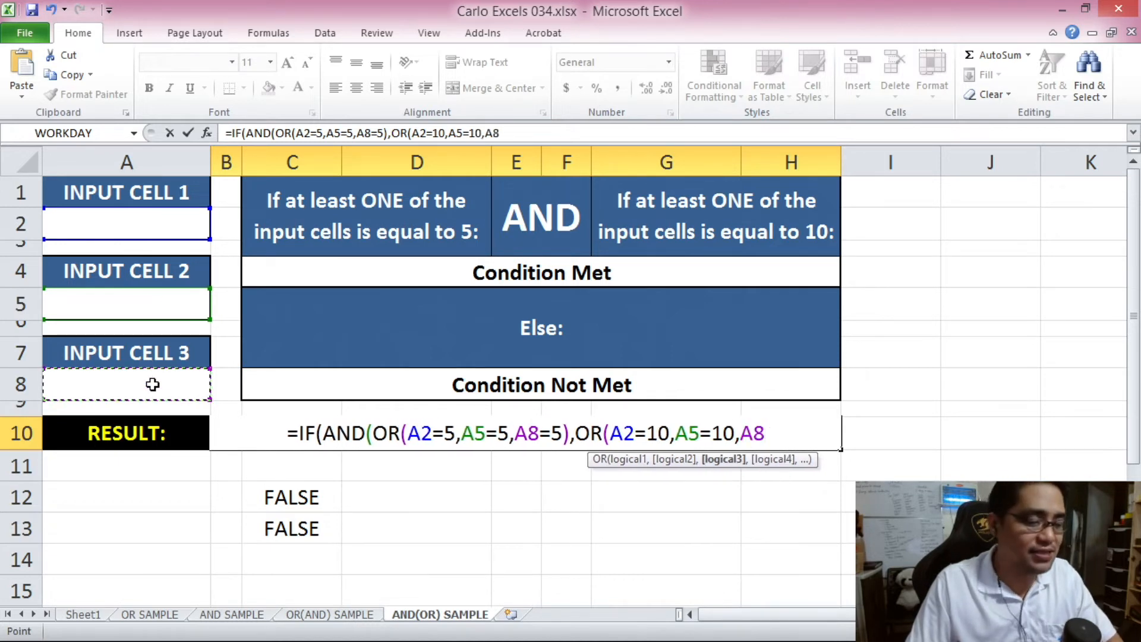
{"action": "type", "text": "=10"}
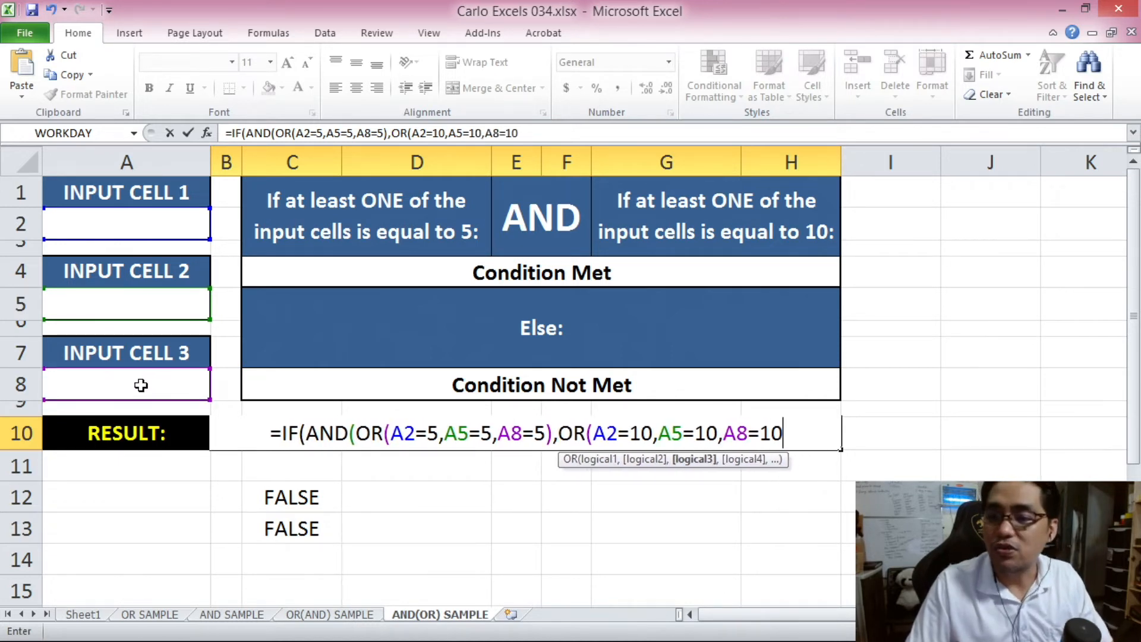
{"action": "type", "text": ")"}
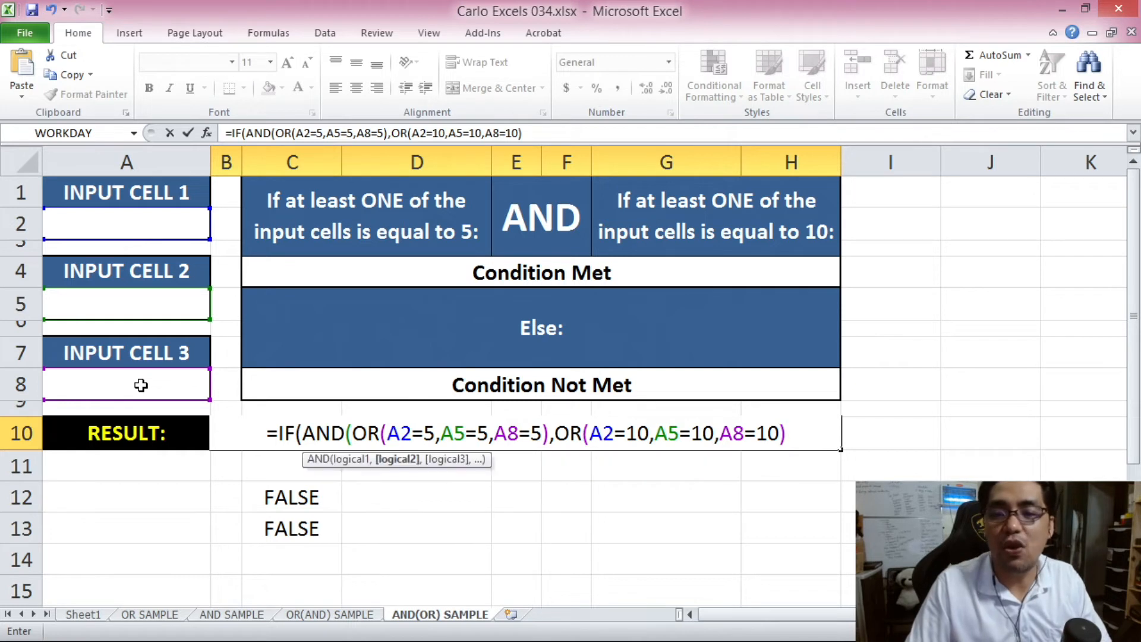
{"action": "type", "text": ")"}
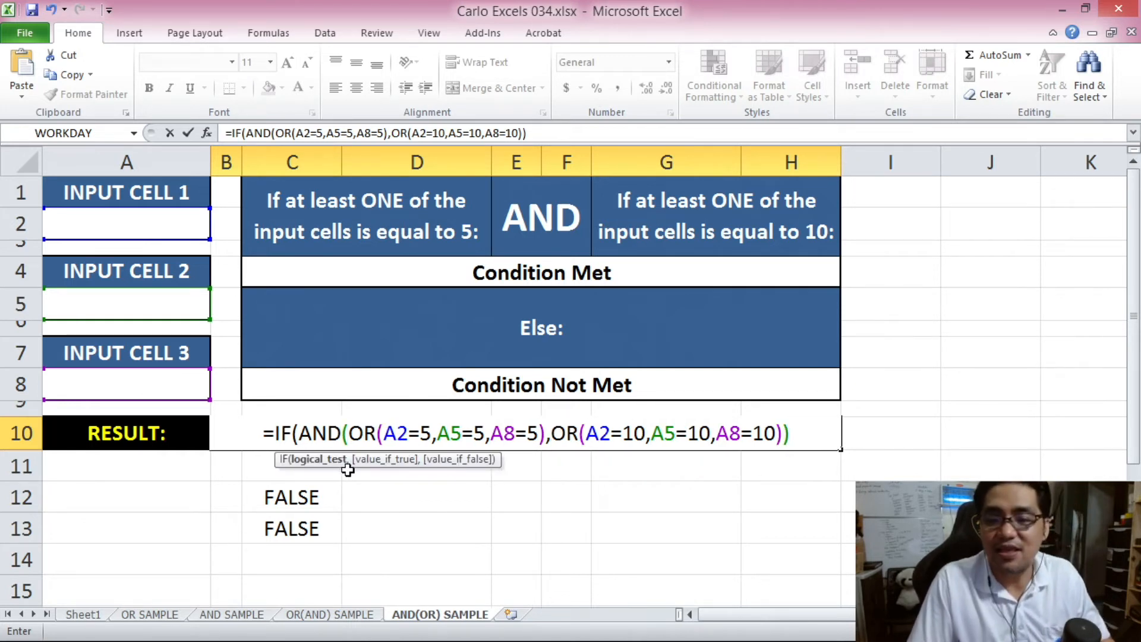
{"action": "type", "text": ","}
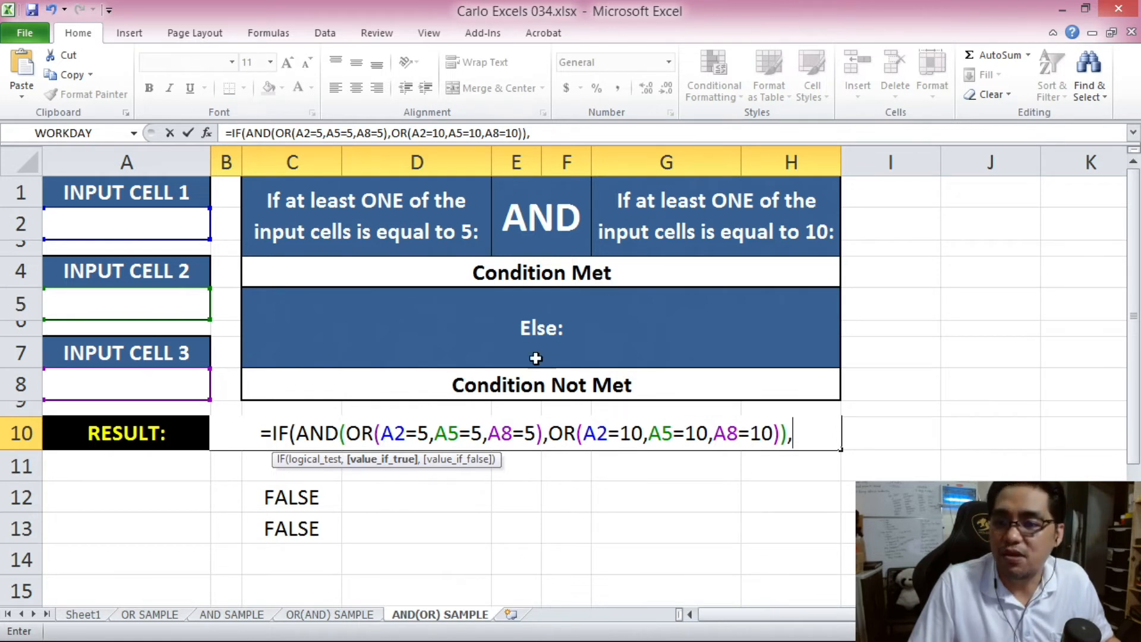
- Use C4 as the true value and C8 as the false value, and commit the formula
{"action": "left_click", "coordinate": [554, 272]}
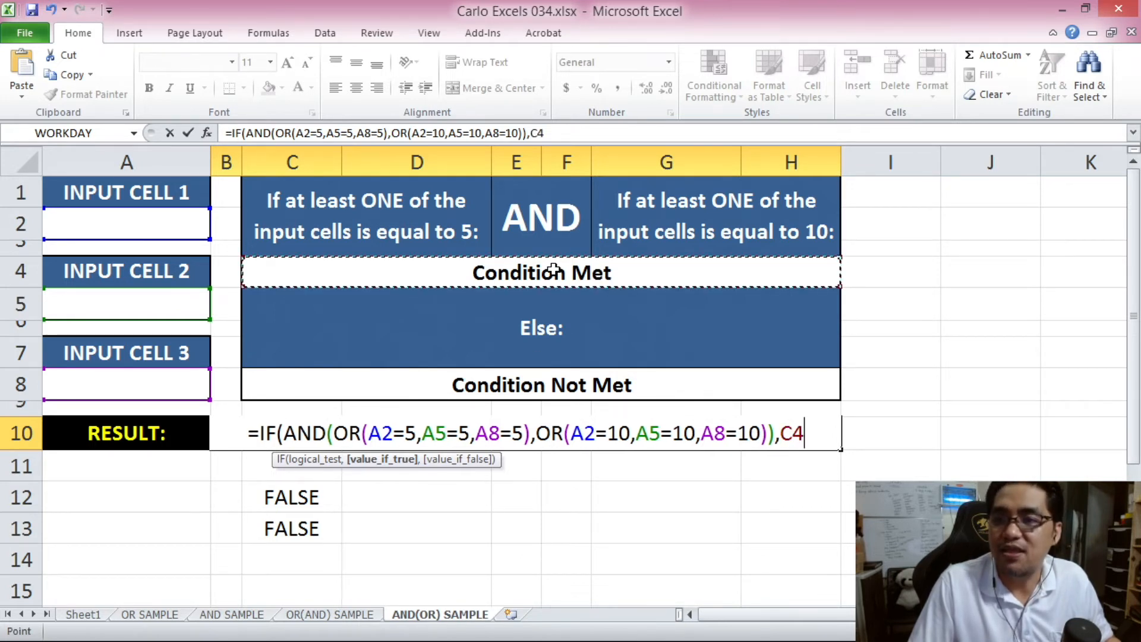
{"action": "type", "text": ","}
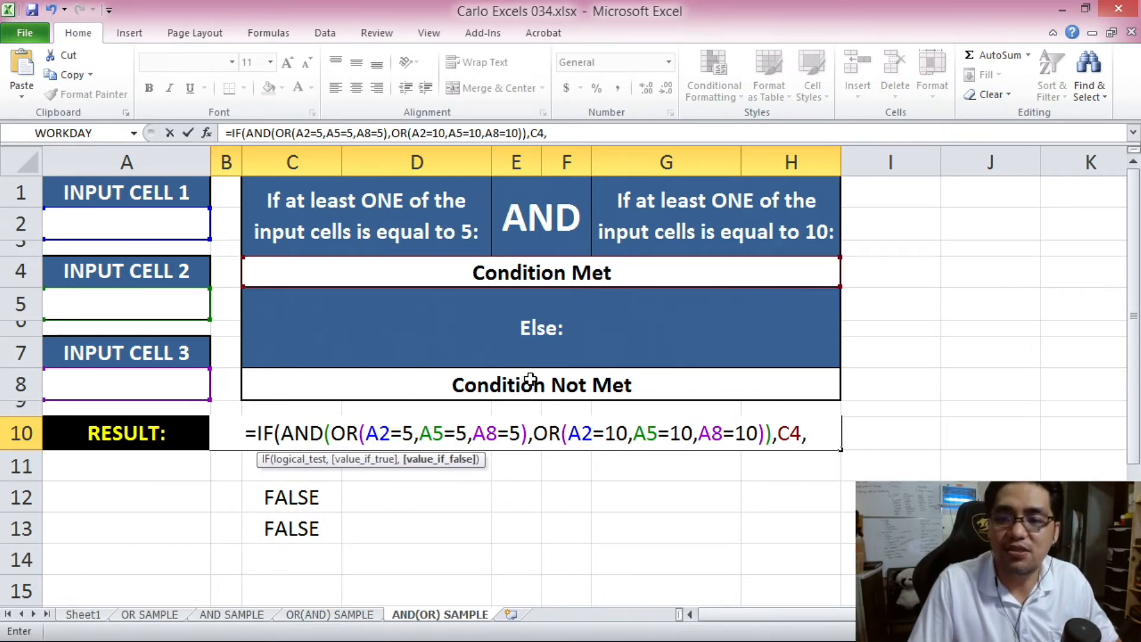
{"action": "left_click", "coordinate": [528, 378]}
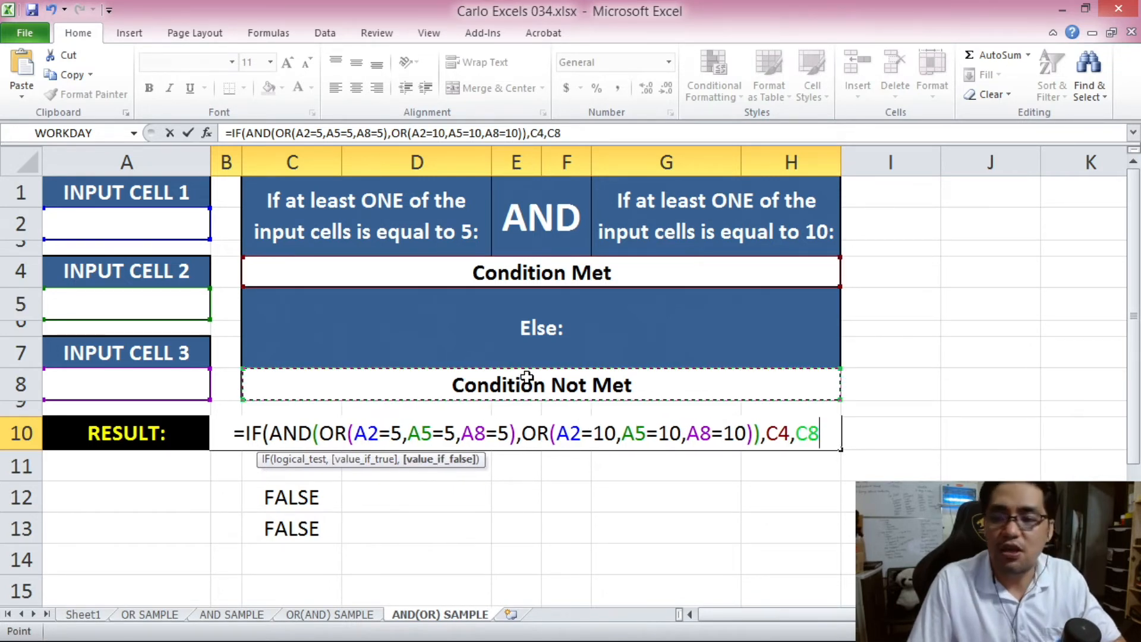
{"action": "type", "text": ")"}
{"action": "key", "text": "Return"}
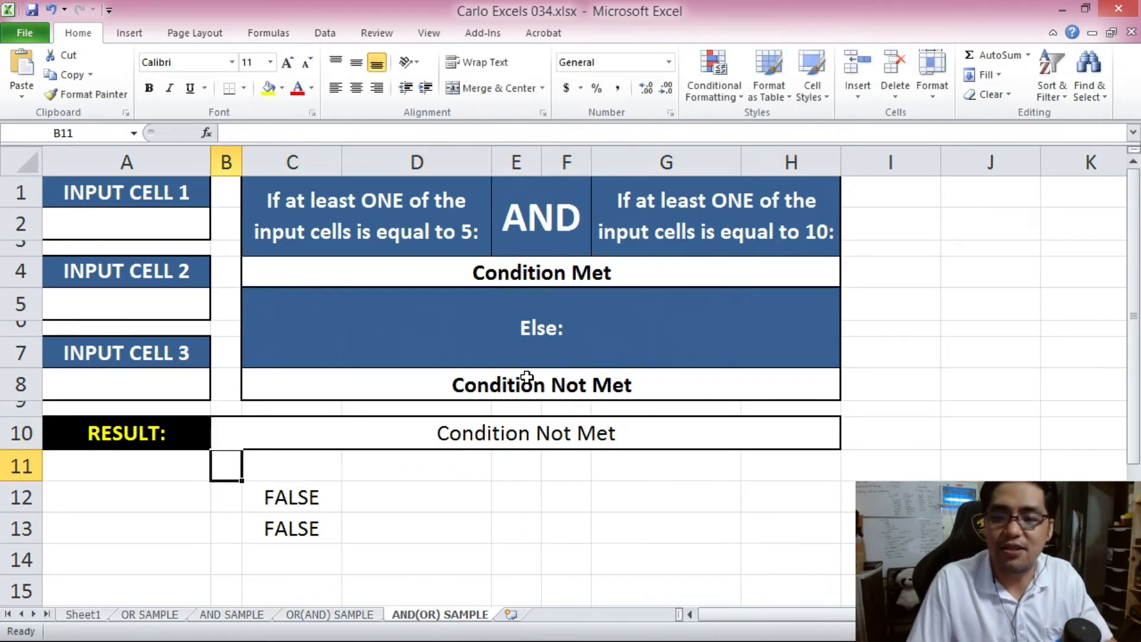
{"action": "key", "text": "Up"}
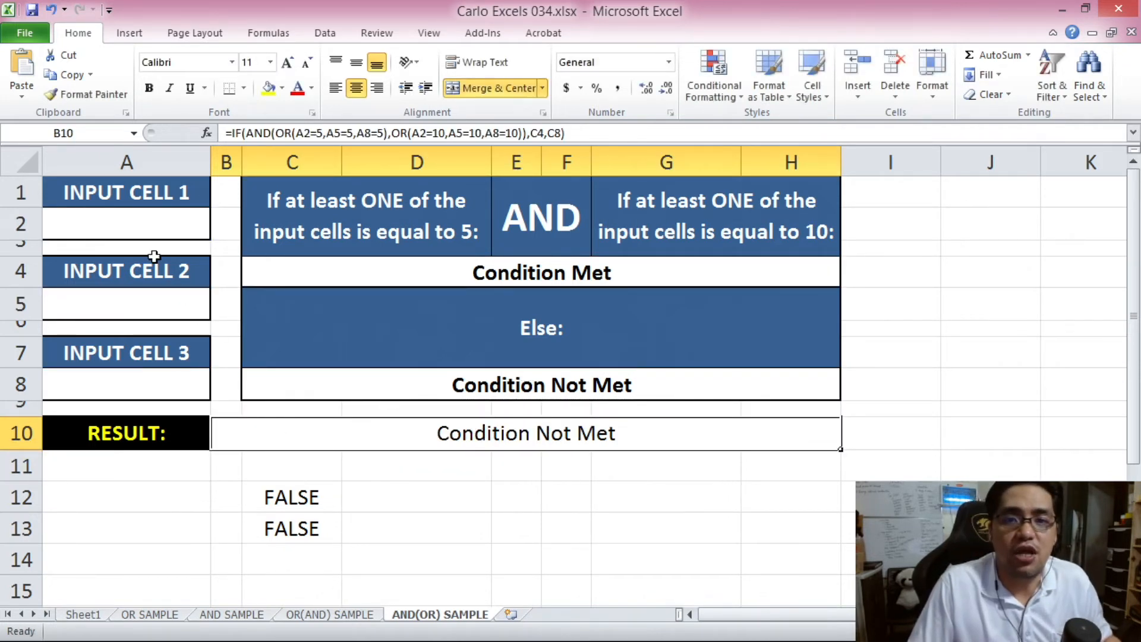
- Fill A2, A5 and A8 with the test numbers 1231231, 123131 and 123131
{"action": "left_click", "coordinate": [140, 223]}
{"action": "type", "text": "1231231"}
{"action": "left_click", "coordinate": [153, 306]}
{"action": "type", "text": "123131"}
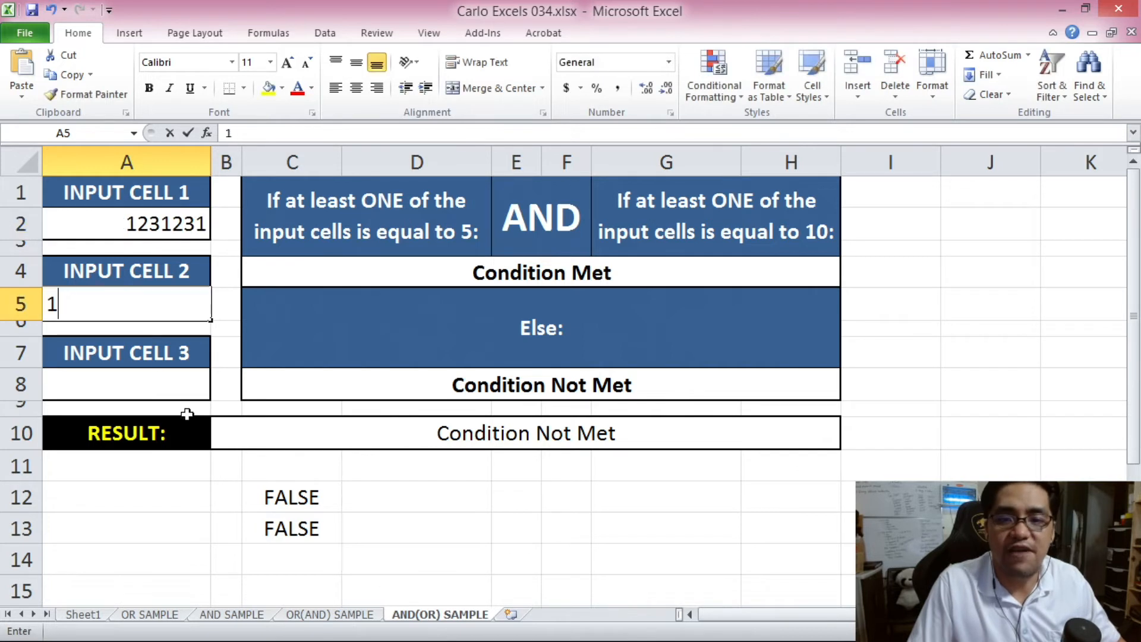
{"action": "left_click", "coordinate": [160, 384]}
{"action": "type", "text": "123131"}
{"action": "left_click", "coordinate": [425, 500]}
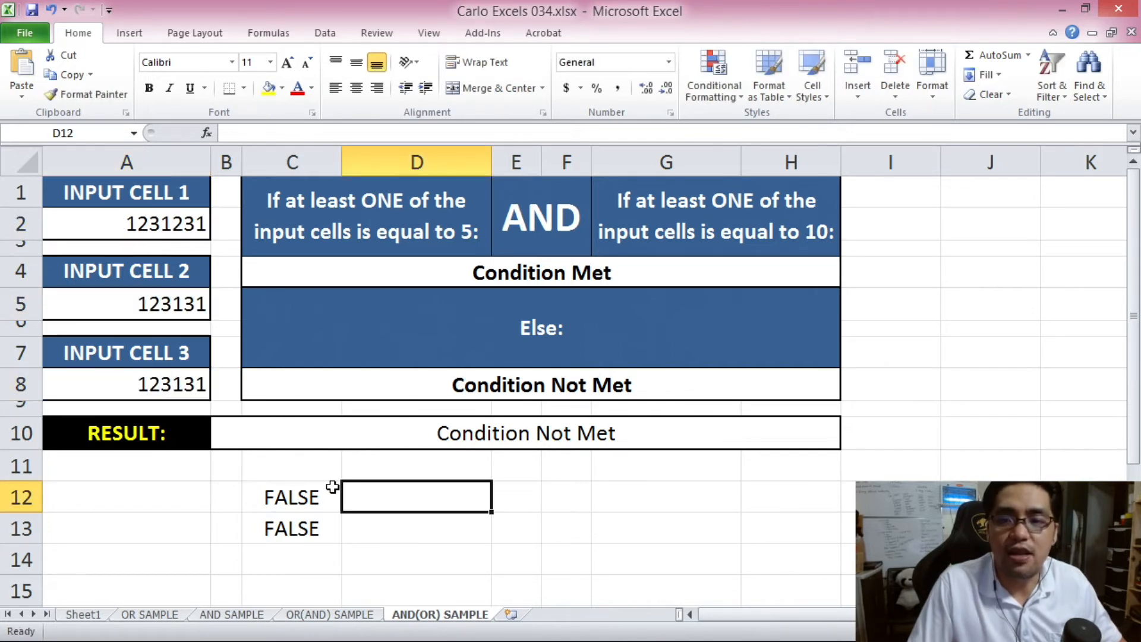
{"action": "left_click", "coordinate": [172, 230]}
{"action": "left_click", "coordinate": [178, 303]}
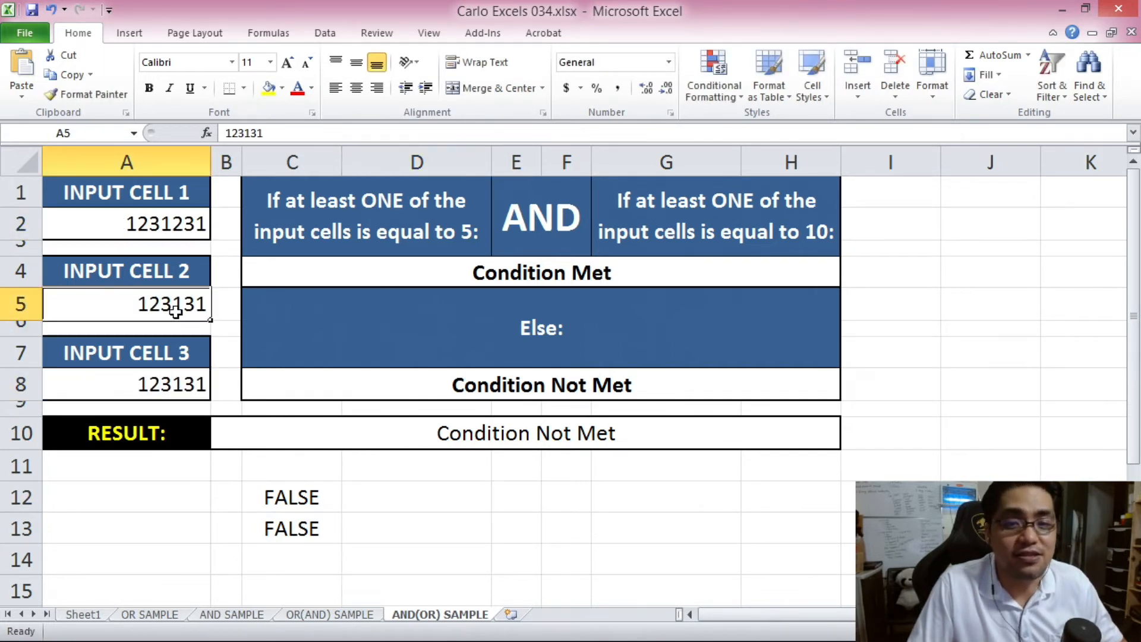
{"action": "left_click", "coordinate": [186, 380]}
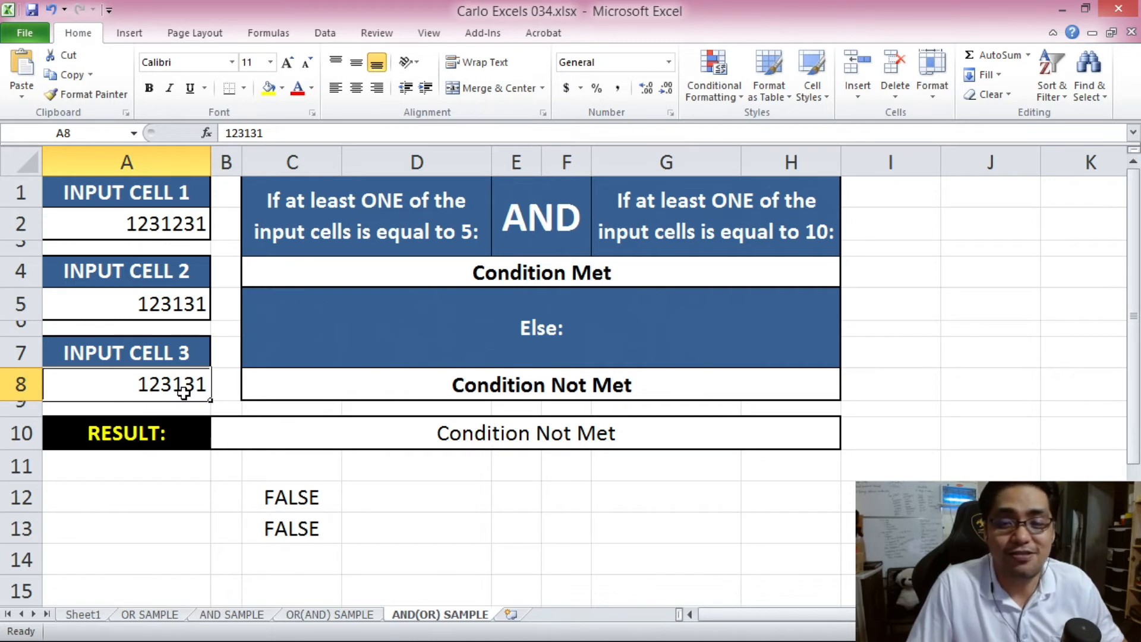
- Replace A2 with 5 and check the equal-to-5 and equal-to-10 tests in C12 and C13
{"action": "left_click", "coordinate": [166, 226]}
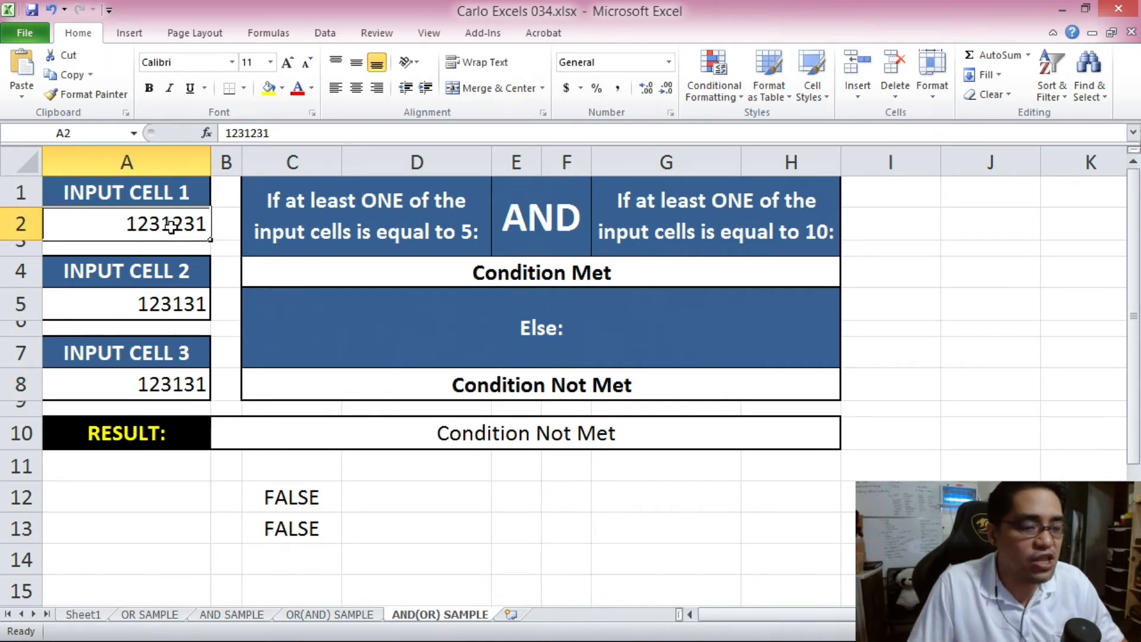
{"action": "type", "text": "5"}
{"action": "left_click", "coordinate": [170, 316]}
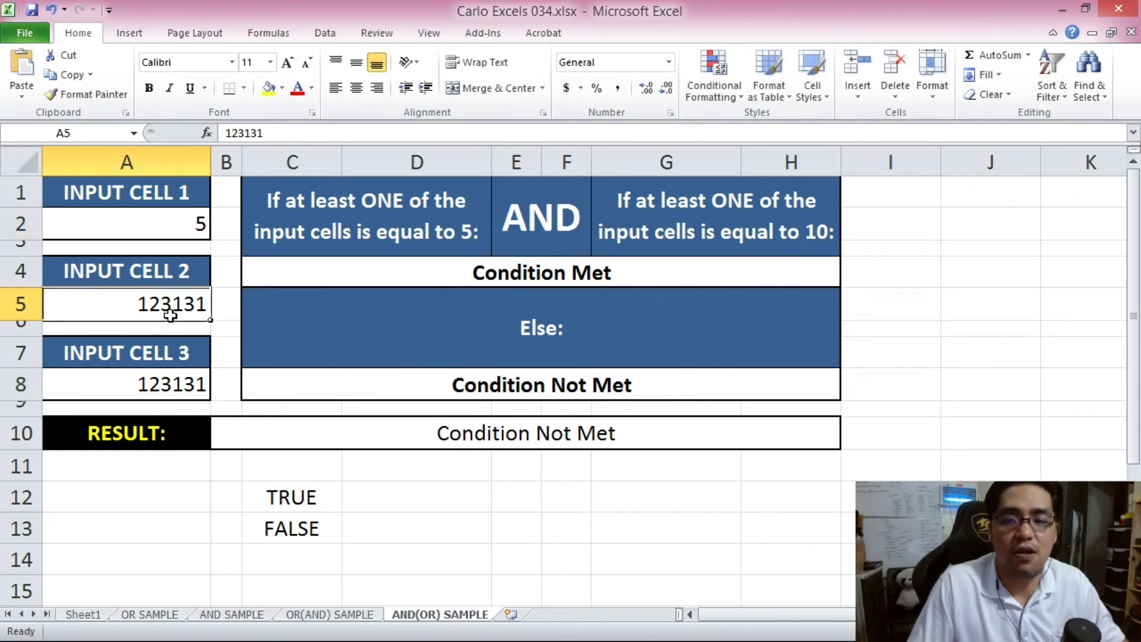
{"action": "left_click", "coordinate": [314, 495]}
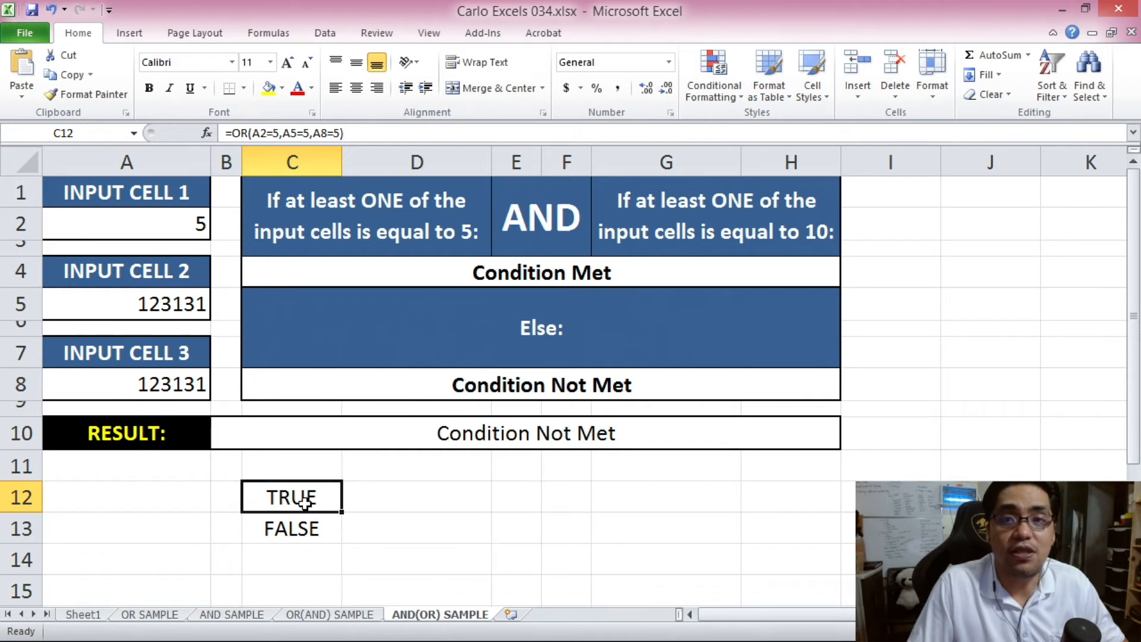
{"action": "left_click", "coordinate": [540, 225]}
{"action": "left_click", "coordinate": [289, 498]}
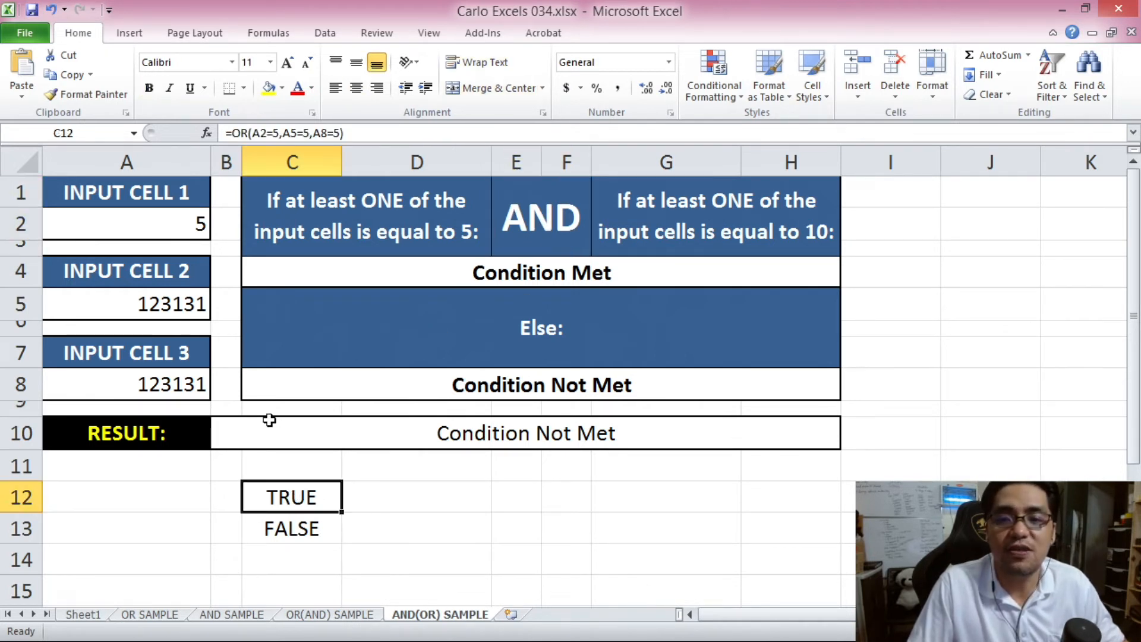
{"action": "left_click", "coordinate": [305, 534]}
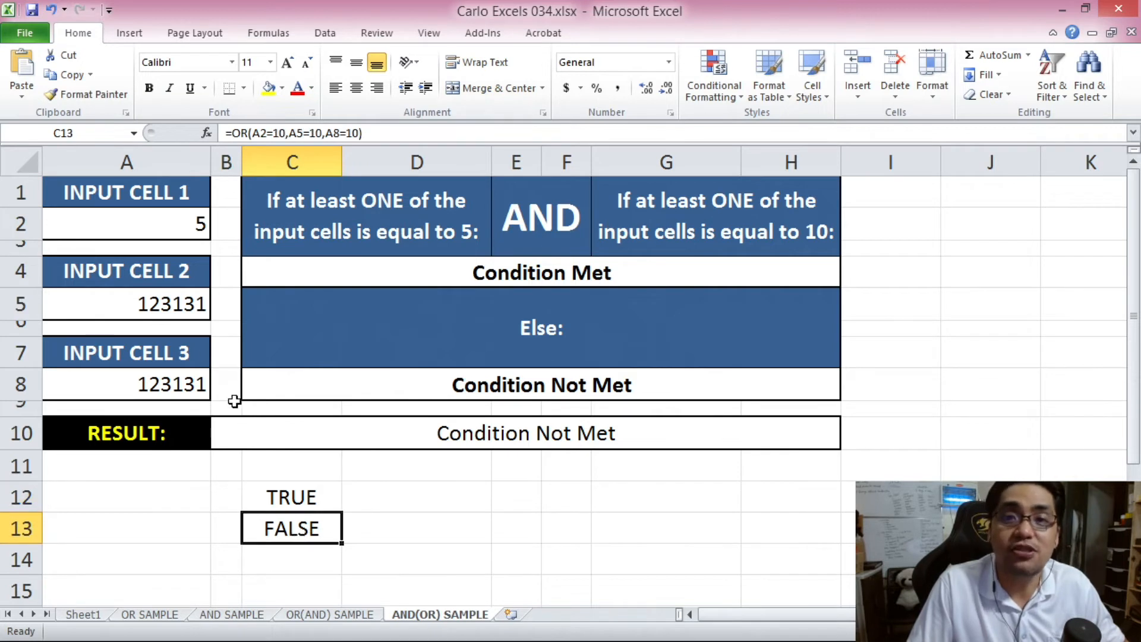
- Set A5 and A8 to 5 so C12 reads TRUE
{"action": "left_click", "coordinate": [184, 303]}
{"action": "type", "text": "5"}
{"action": "left_click", "coordinate": [176, 377]}
{"action": "type", "text": "5"}
{"action": "left_click", "coordinate": [362, 516]}
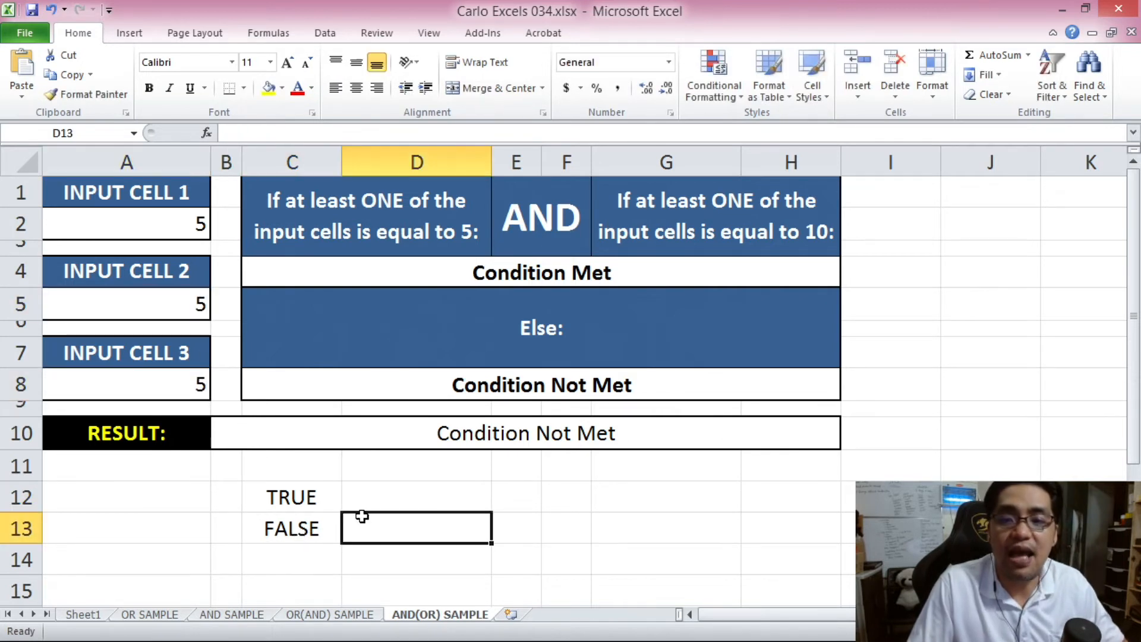
{"action": "left_click", "coordinate": [299, 502]}
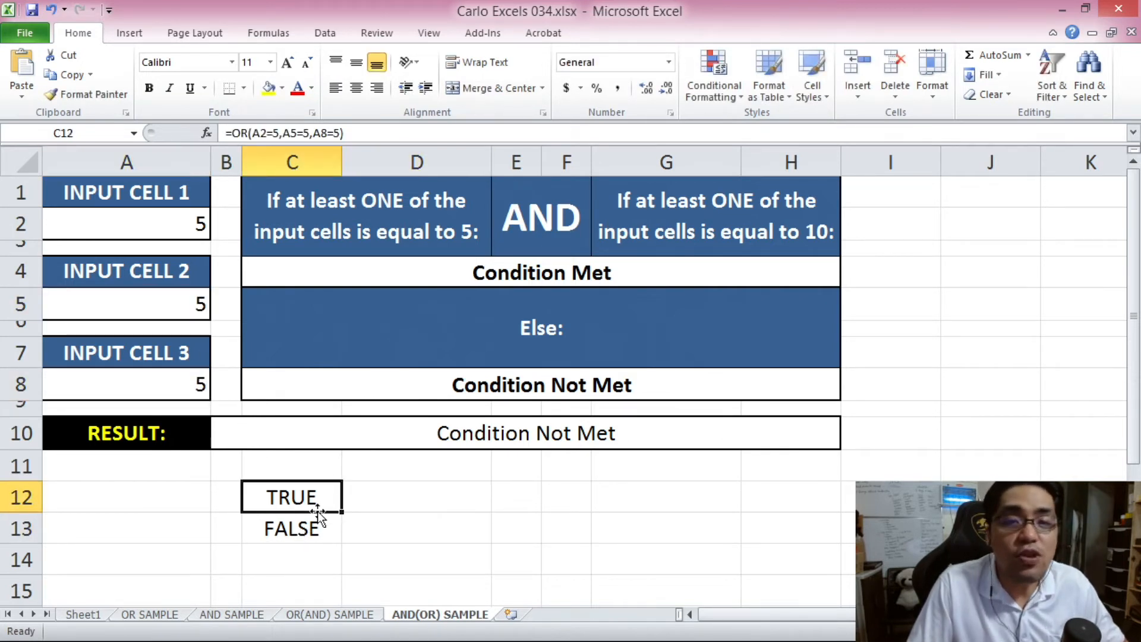
- Enter 10 in A2, A5 and A8 and check the equal-to-10 test in C13
{"action": "left_click", "coordinate": [173, 227]}
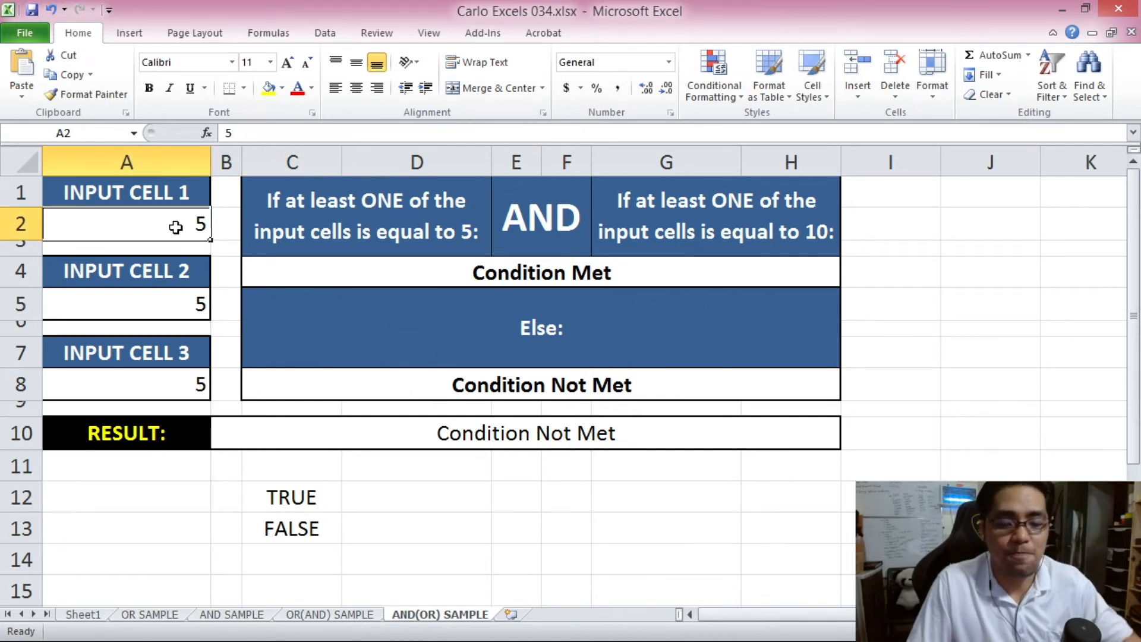
{"action": "type", "text": "10"}
{"action": "left_click", "coordinate": [190, 303]}
{"action": "type", "text": "10"}
{"action": "left_click", "coordinate": [178, 384]}
{"action": "type", "text": "10"}
{"action": "left_click", "coordinate": [327, 497]}
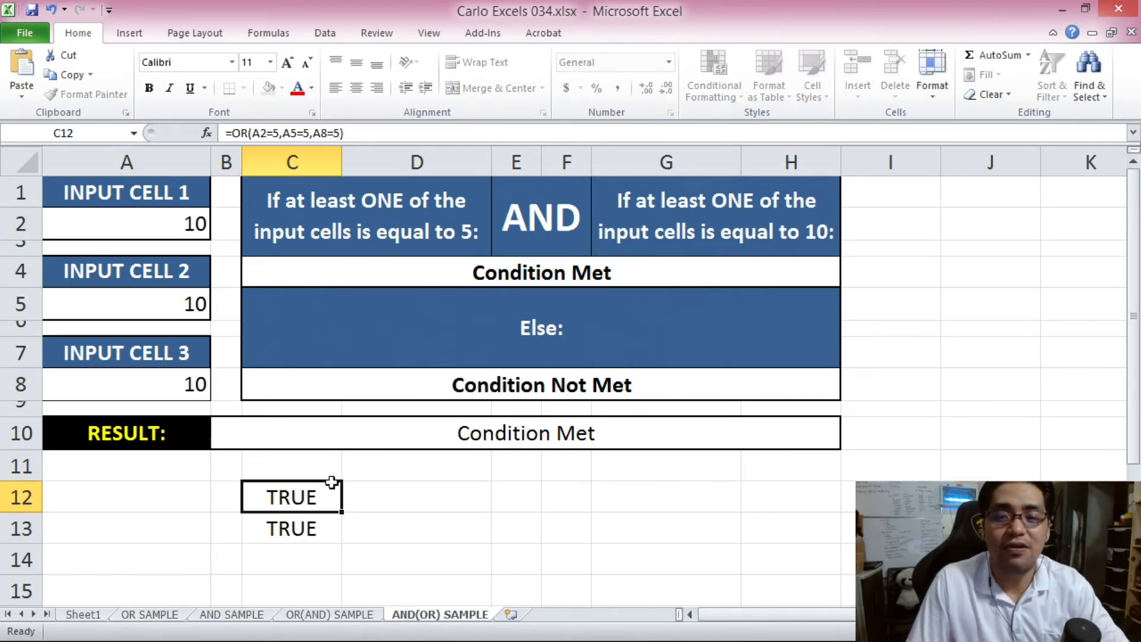
{"action": "left_click", "coordinate": [332, 529]}
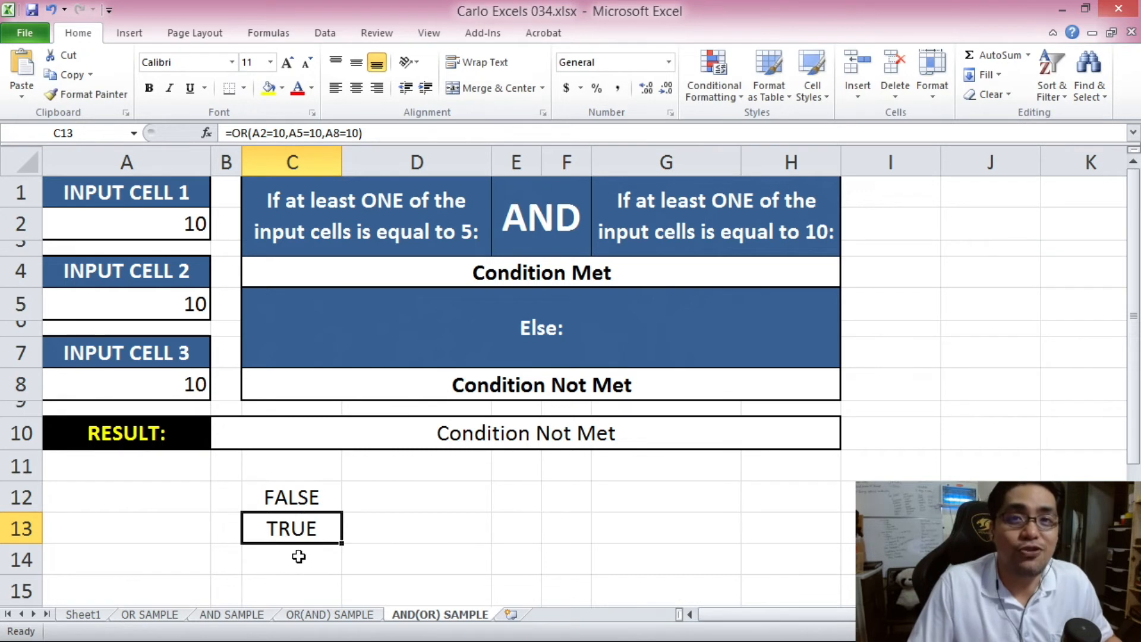
{"action": "left_click", "coordinate": [716, 223]}
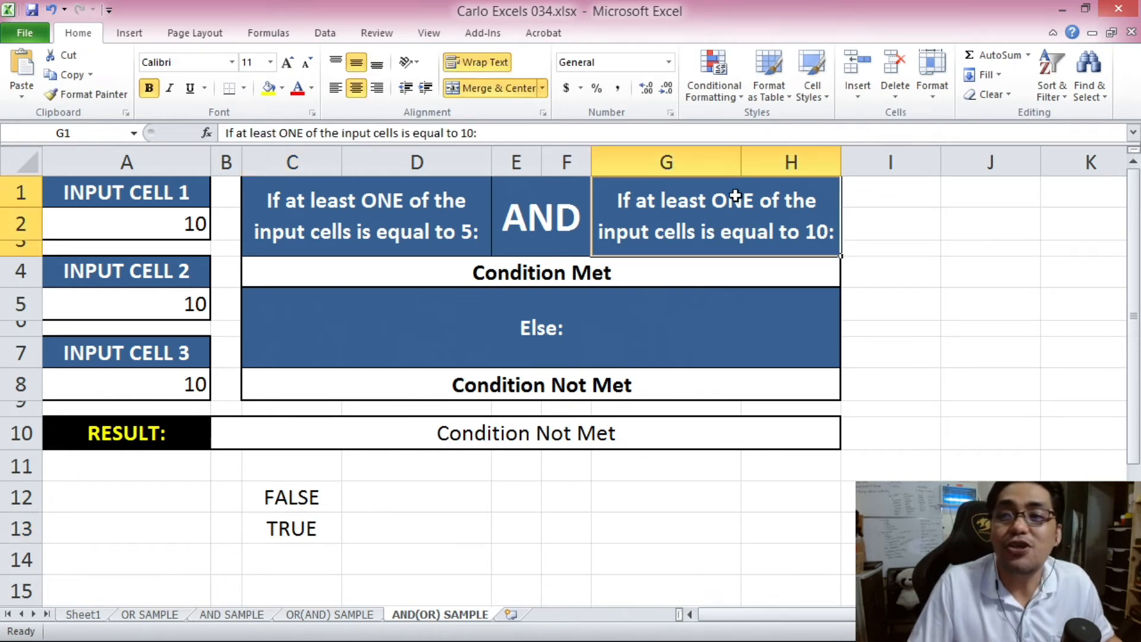
- Change A8 to 20 and A2 to 5, then check the Condition Met result in B10
{"action": "left_click", "coordinate": [196, 389]}
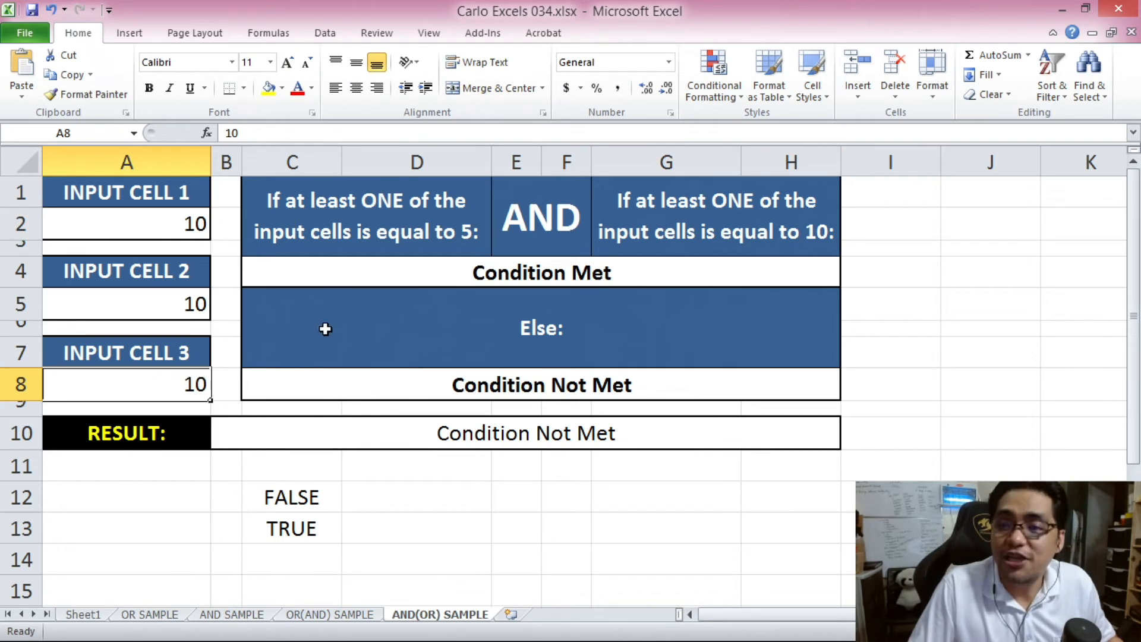
{"action": "left_click", "coordinate": [176, 225]}
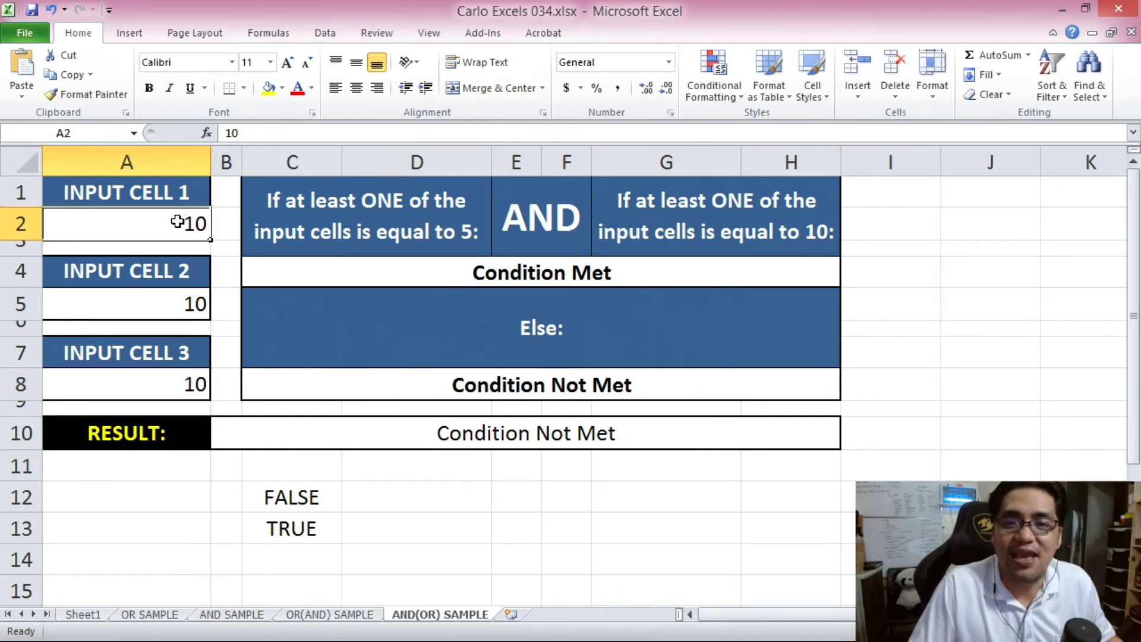
{"action": "left_click", "coordinate": [192, 307]}
{"action": "left_click", "coordinate": [196, 377]}
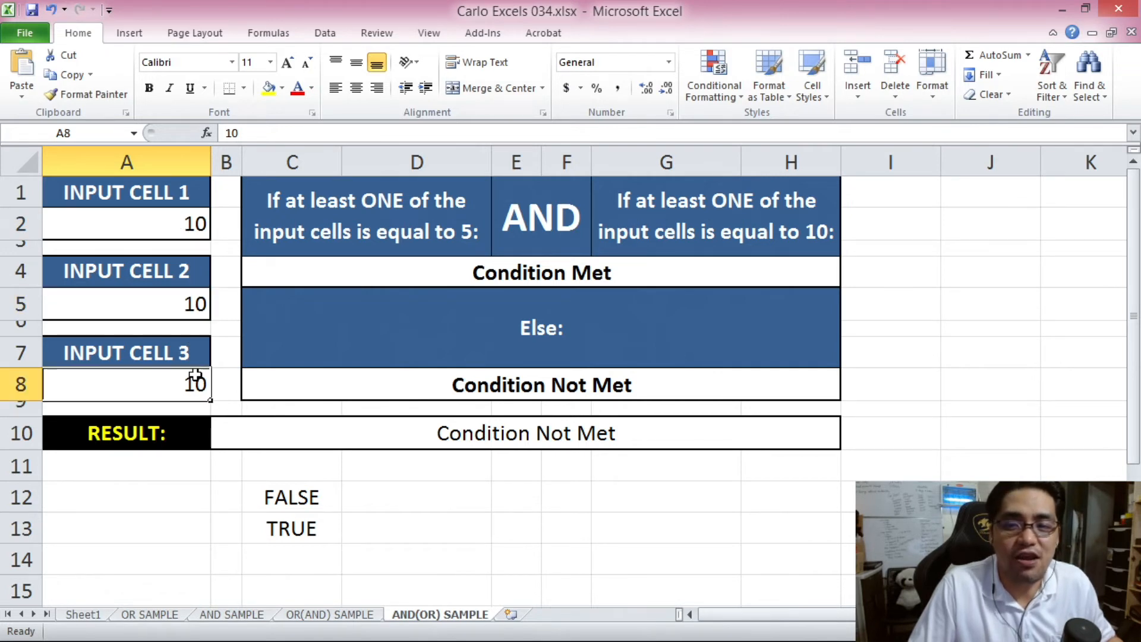
{"action": "type", "text": "20"}
{"action": "left_click", "coordinate": [323, 380]}
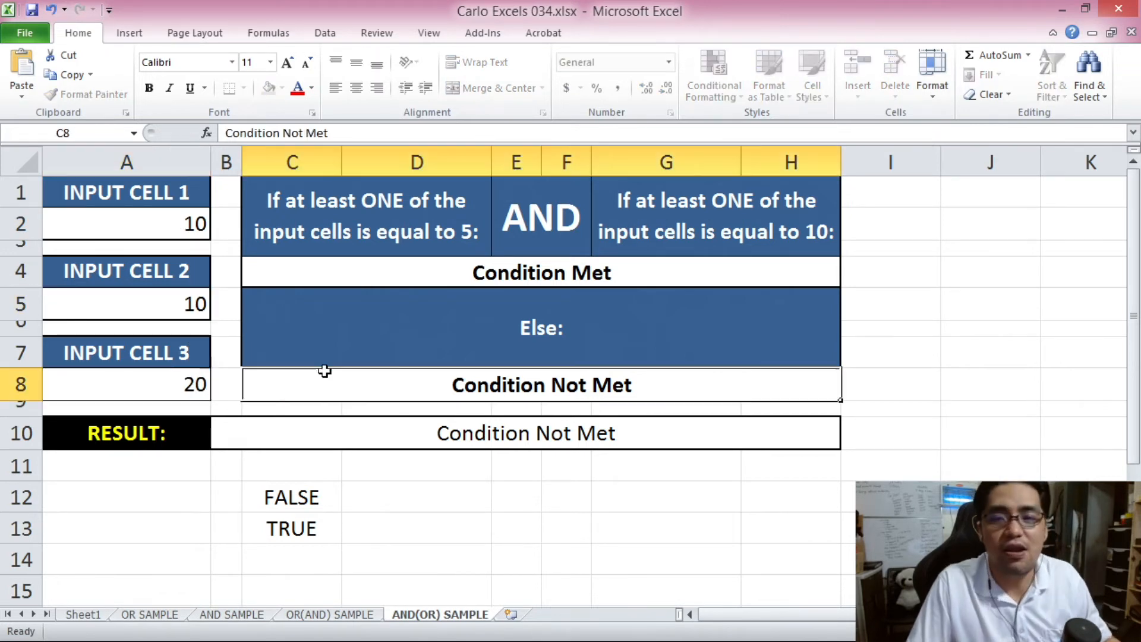
{"action": "left_click", "coordinate": [189, 302]}
{"action": "left_click", "coordinate": [186, 222]}
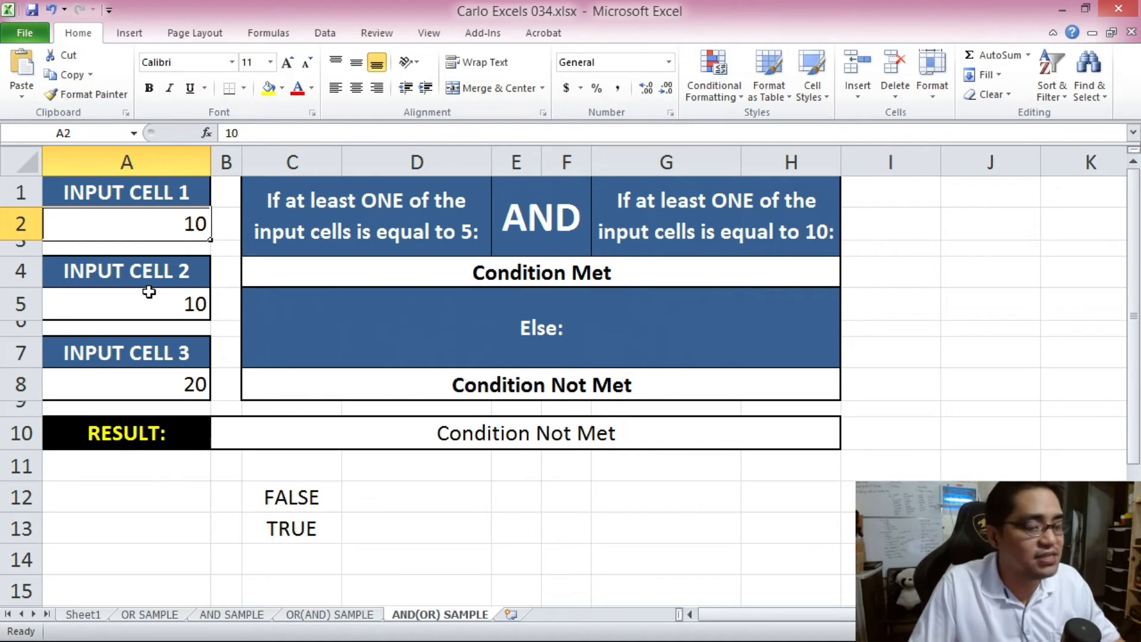
{"action": "type", "text": "5"}
{"action": "left_click", "coordinate": [345, 341]}
{"action": "left_click", "coordinate": [421, 428]}
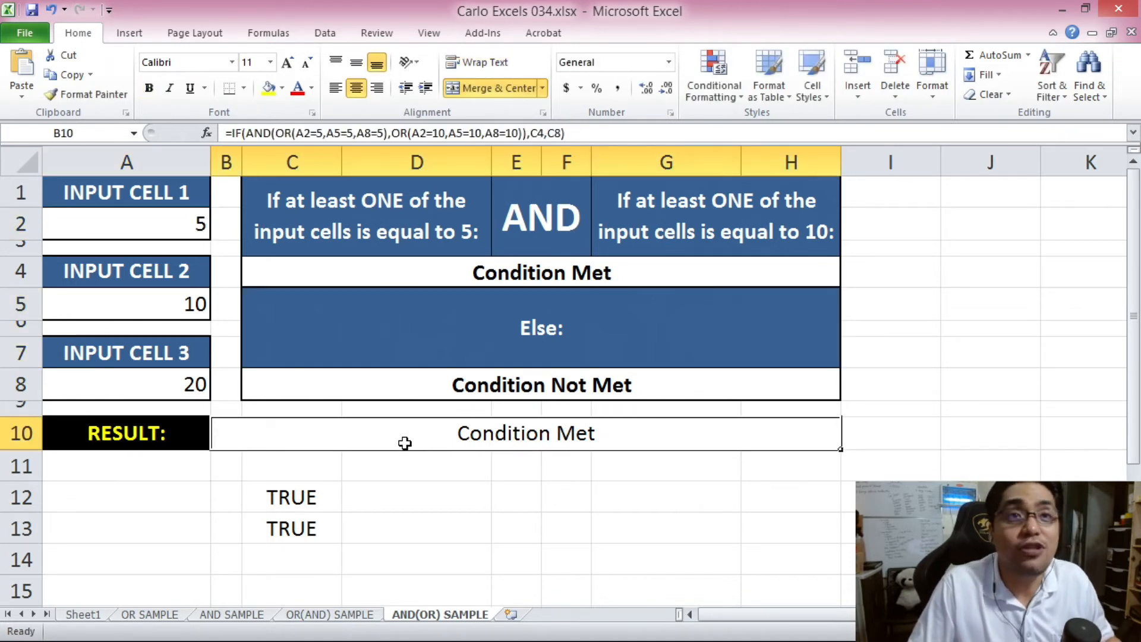
- Review the equal-to-5 and equal-to-10 checks in C12 and C13, both TRUE
{"action": "left_click", "coordinate": [307, 496]}
{"action": "left_click", "coordinate": [307, 519]}
{"action": "left_click", "coordinate": [297, 510]}
{"action": "left_click_drag", "start_coordinate": [297, 510], "coordinate": [293, 527]}
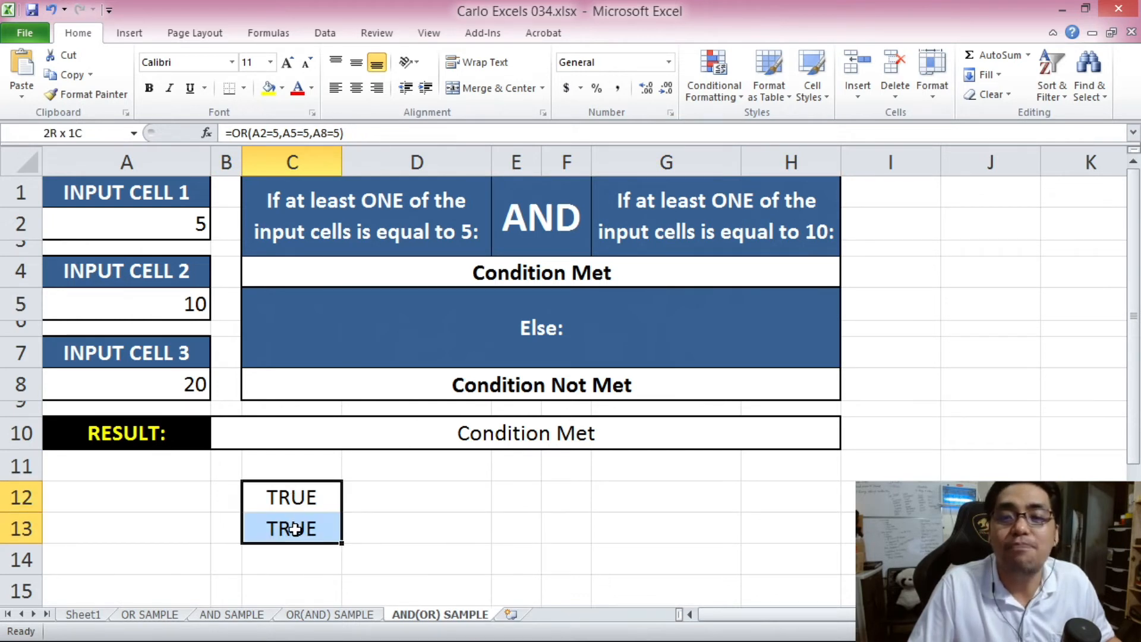
- Review the AND heading, input cells A2 and A5, and the finished formula in B10
{"action": "left_click", "coordinate": [535, 218]}
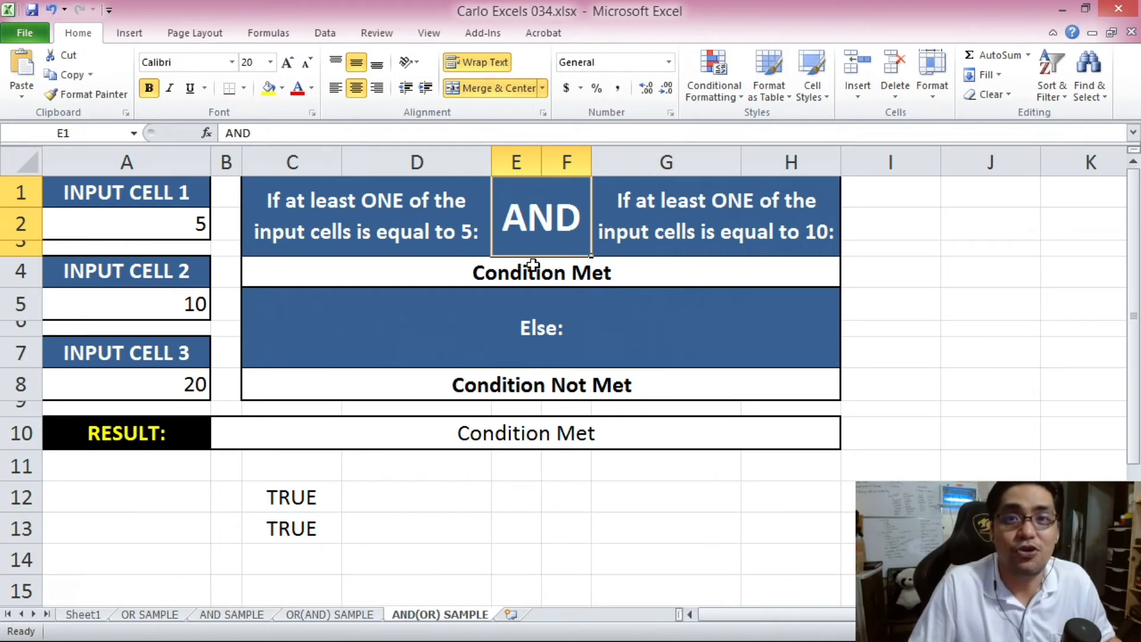
{"action": "left_click", "coordinate": [197, 229]}
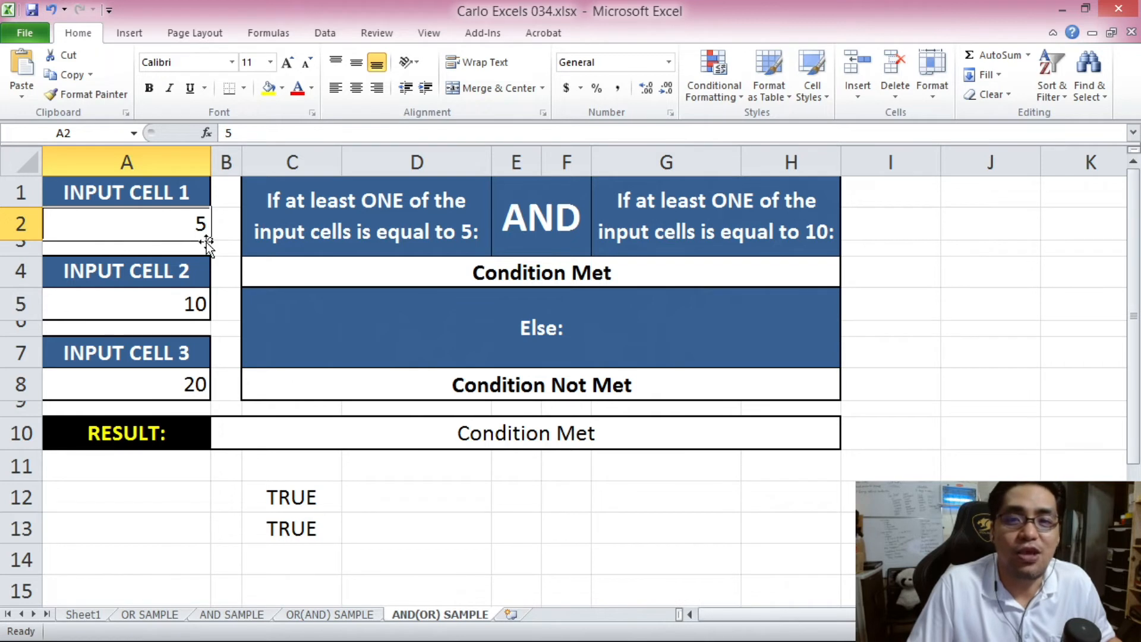
{"action": "left_click", "coordinate": [194, 303]}
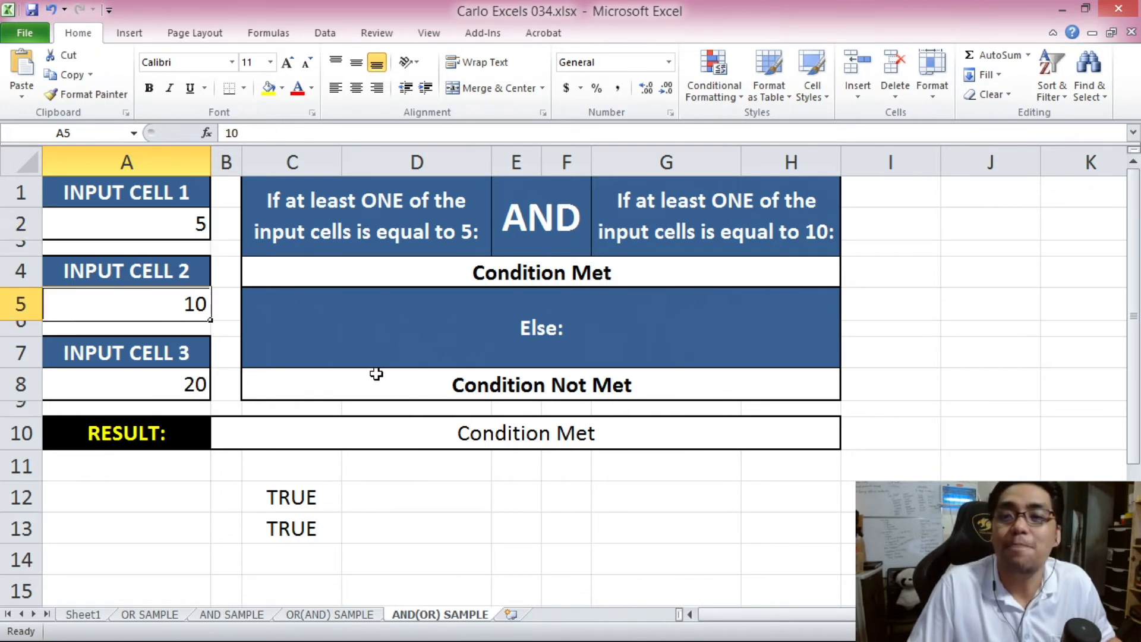
{"action": "left_click", "coordinate": [438, 429]}
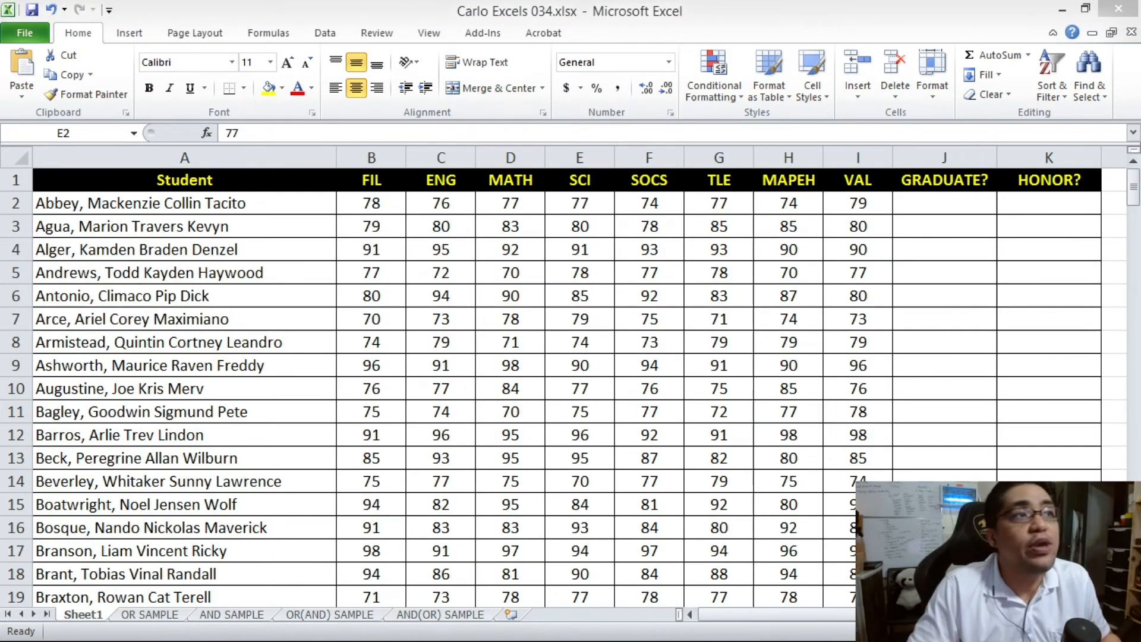
{"action": "key", "text": "Left"}
{"action": "key", "text": "Left"}
{"action": "key", "text": "Left"}
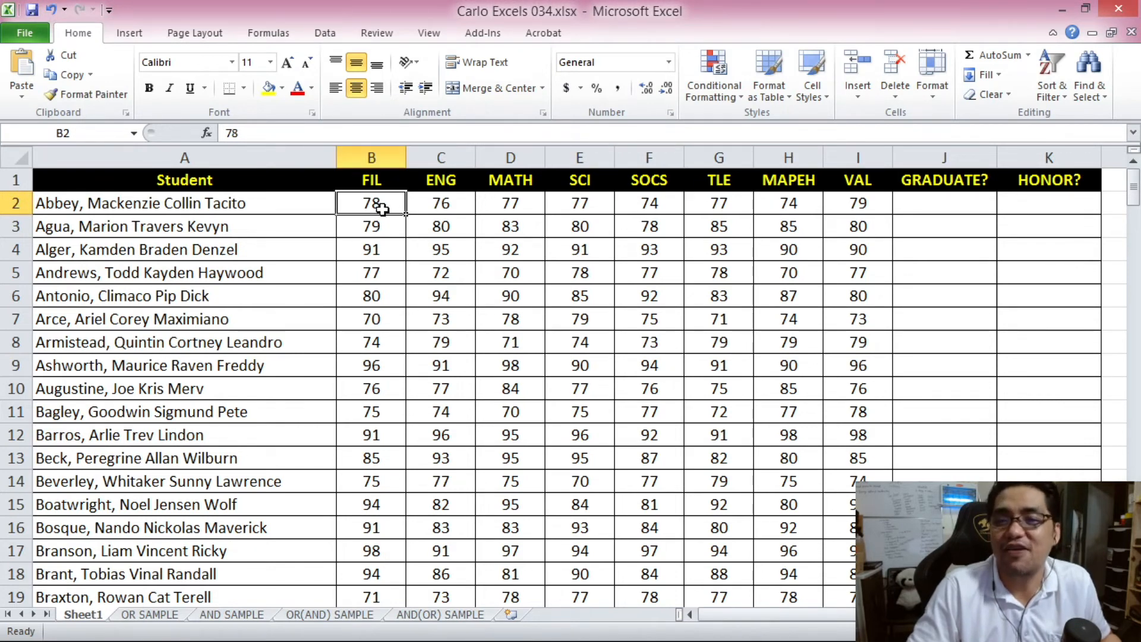
{"action": "left_click_drag", "start_coordinate": [380, 208], "coordinate": [843, 202]}
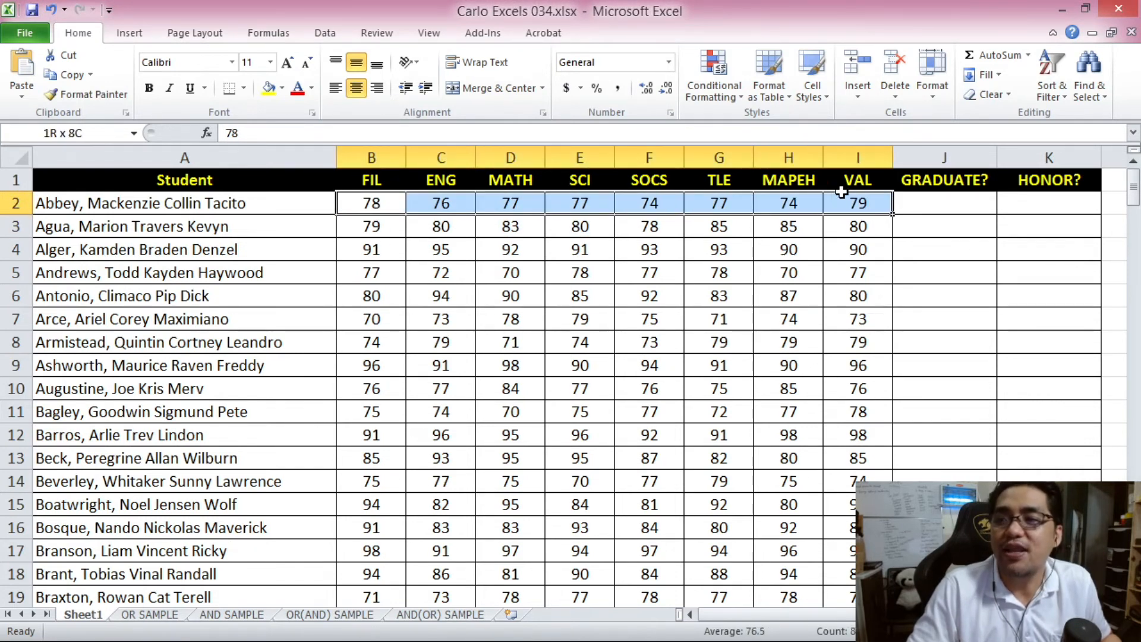
{"action": "left_click", "coordinate": [935, 153]}
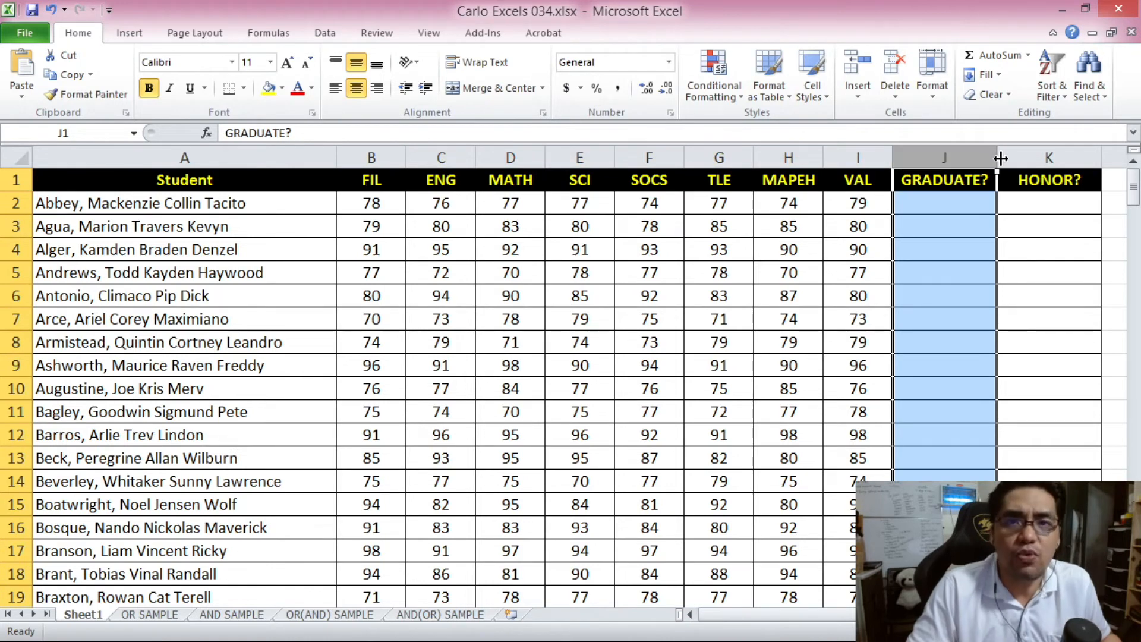
{"action": "left_click", "coordinate": [1042, 155]}
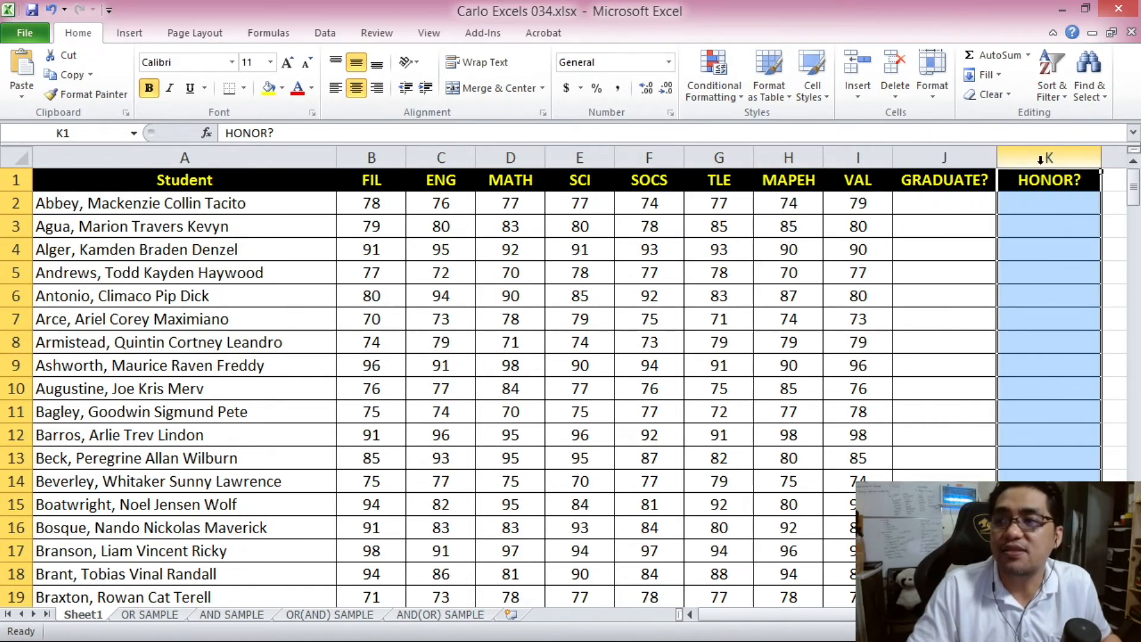
{"action": "left_click", "coordinate": [947, 208]}
{"action": "left_click", "coordinate": [928, 329]}
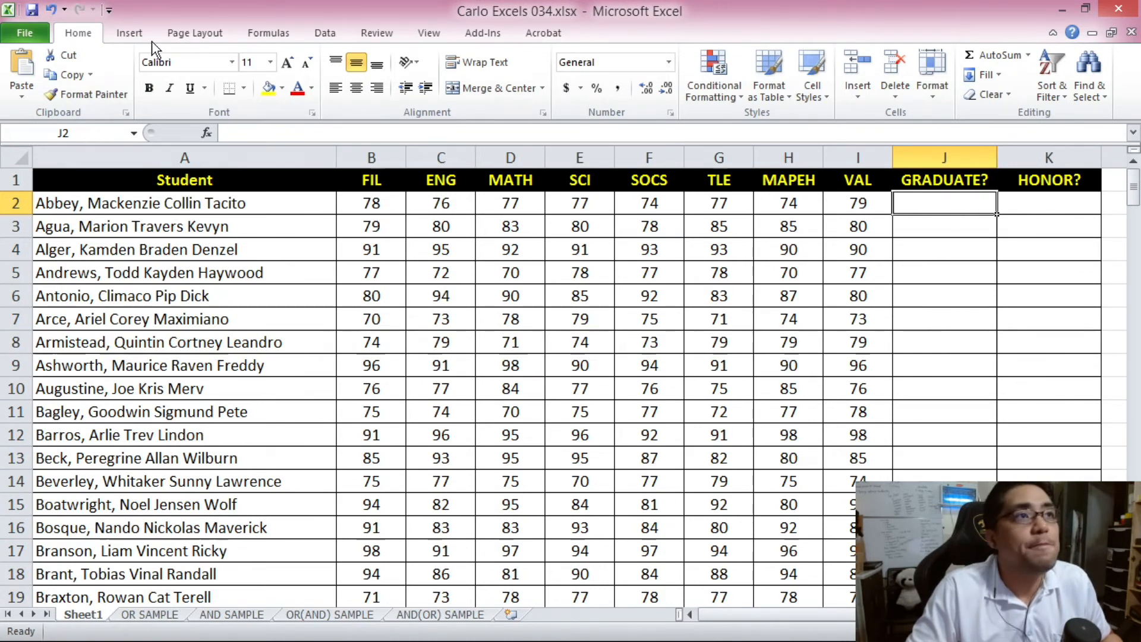
{"action": "left_click", "coordinate": [377, 204]}
{"action": "left_click", "coordinate": [441, 203]}
{"action": "left_click", "coordinate": [511, 203]}
{"action": "left_click", "coordinate": [580, 203]}
{"action": "left_click", "coordinate": [635, 203]}
{"action": "left_click", "coordinate": [719, 203]}
{"action": "left_click", "coordinate": [788, 203]}
{"action": "left_click", "coordinate": [854, 205]}
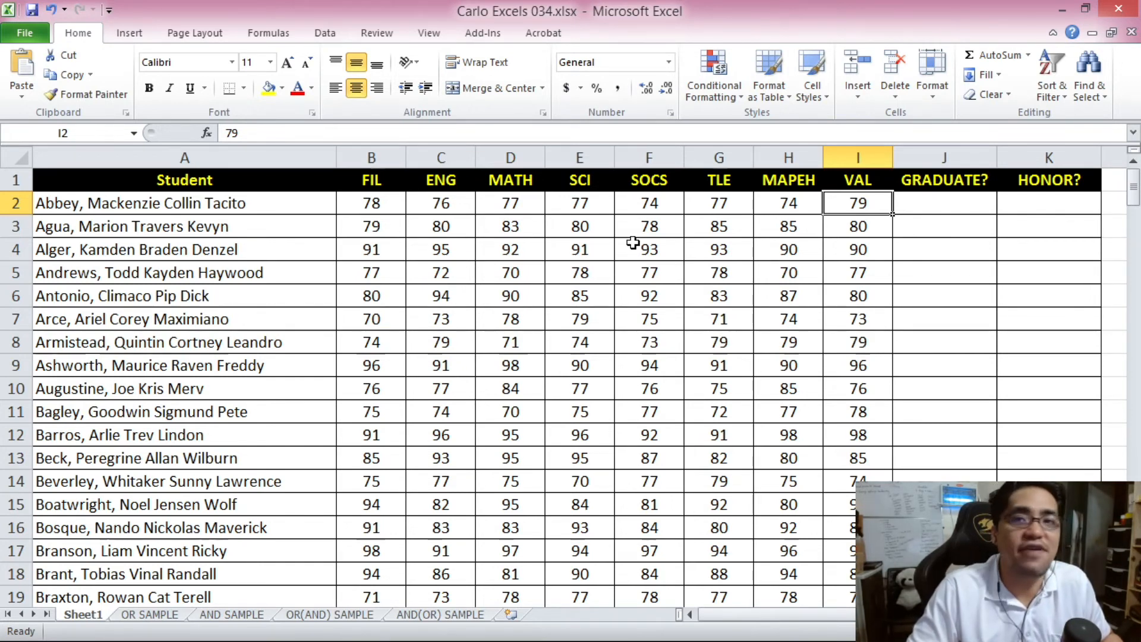
{"action": "left_click", "coordinate": [950, 199]}
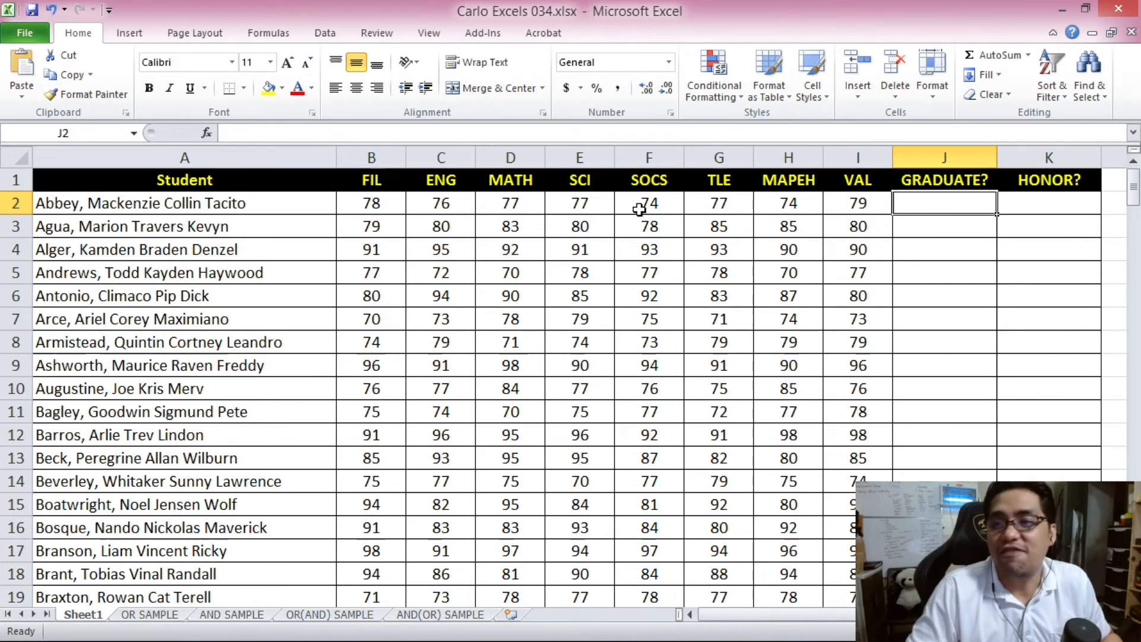
{"action": "left_click_drag", "start_coordinate": [370, 203], "coordinate": [856, 203]}
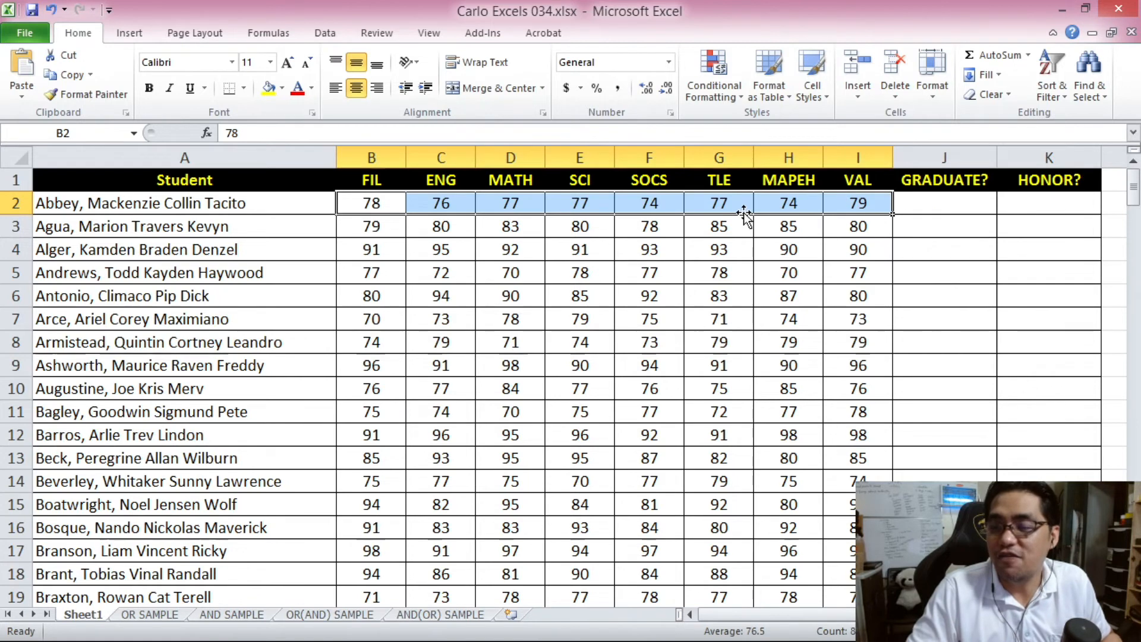
{"action": "left_click", "coordinate": [963, 203]}
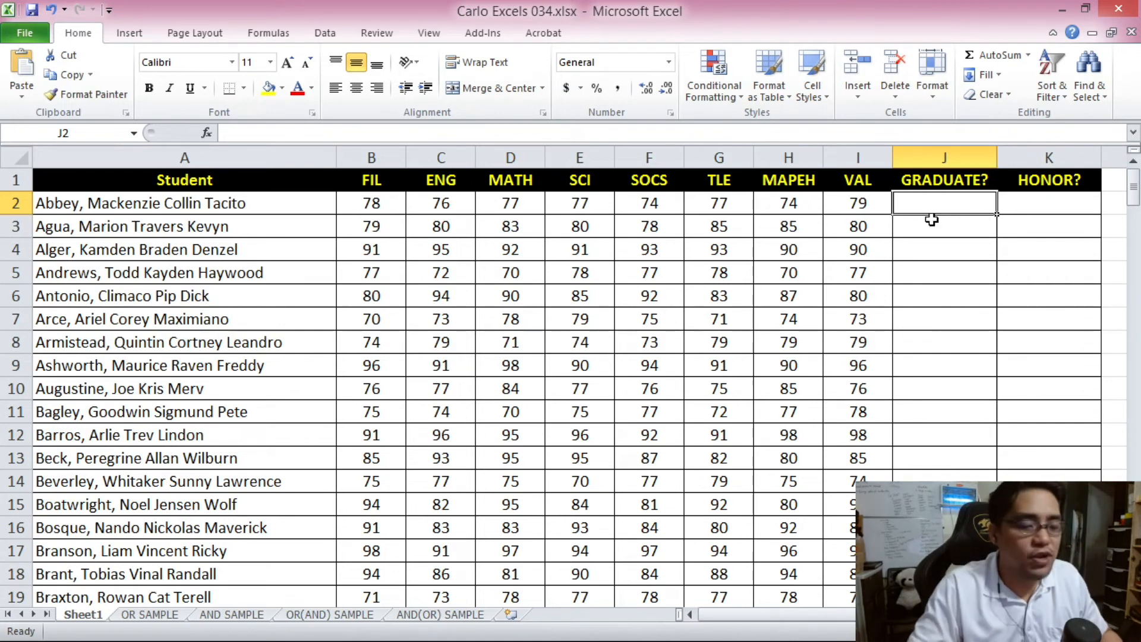
- In J2 start =IF(OR( with the conditions B2<75, C2<75 and D2<75
{"action": "type", "text": "="}
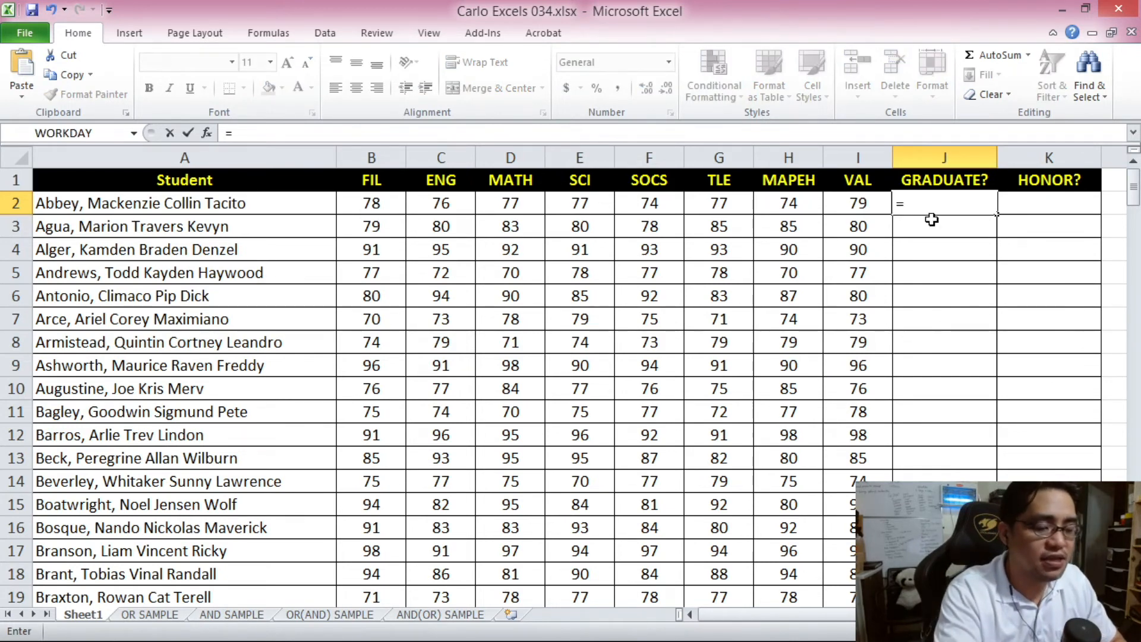
{"action": "type", "text": "IF("}
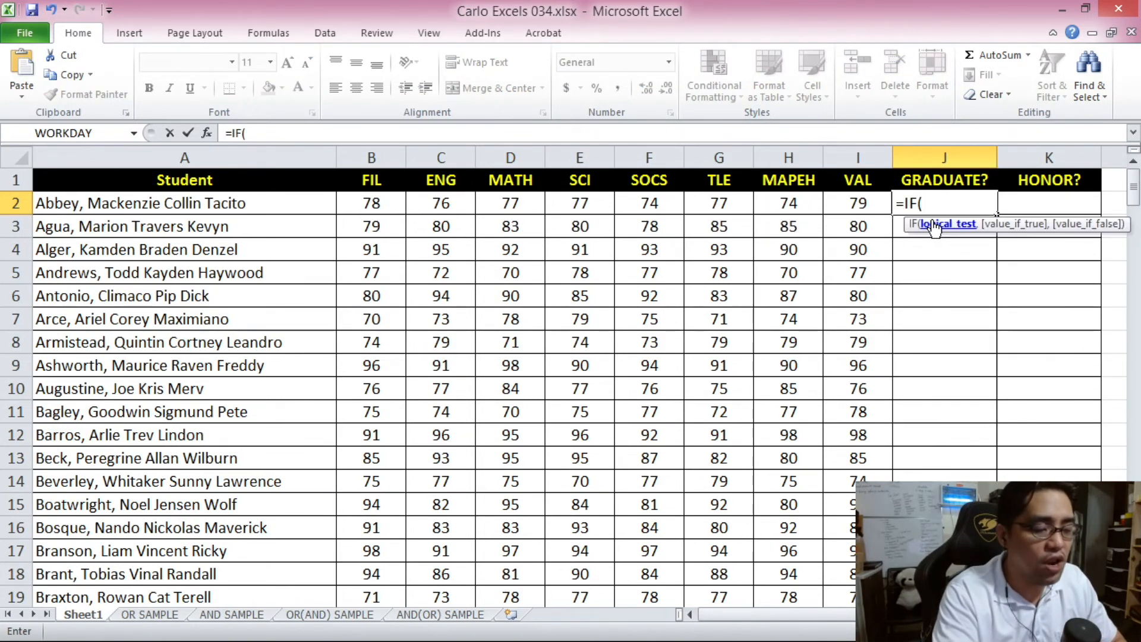
{"action": "type", "text": "OR("}
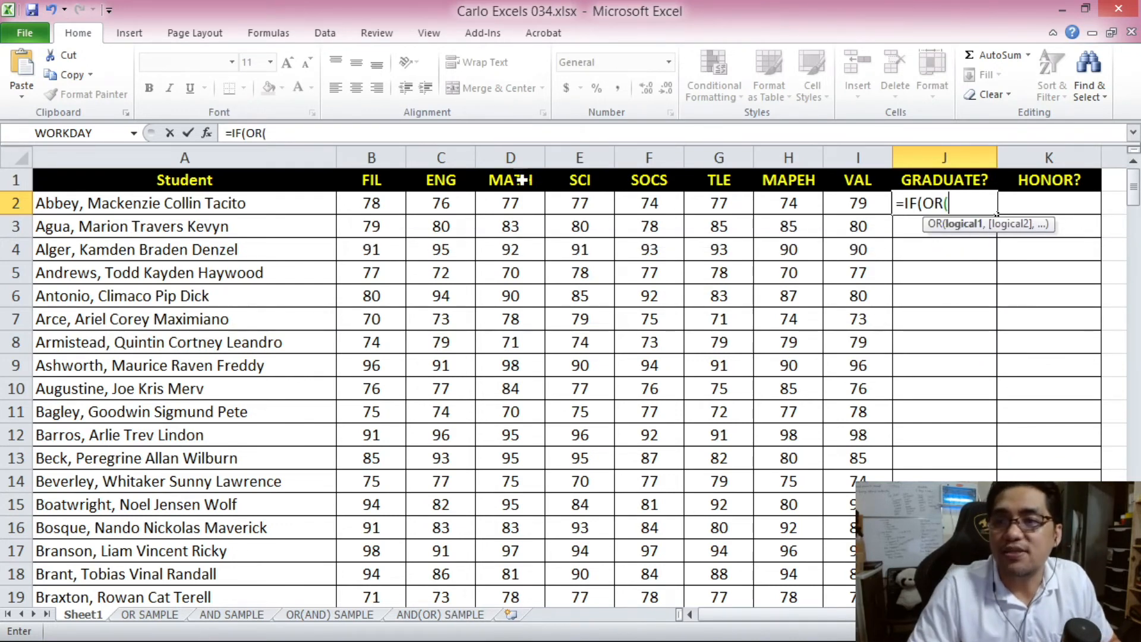
{"action": "left_click", "coordinate": [431, 135]}
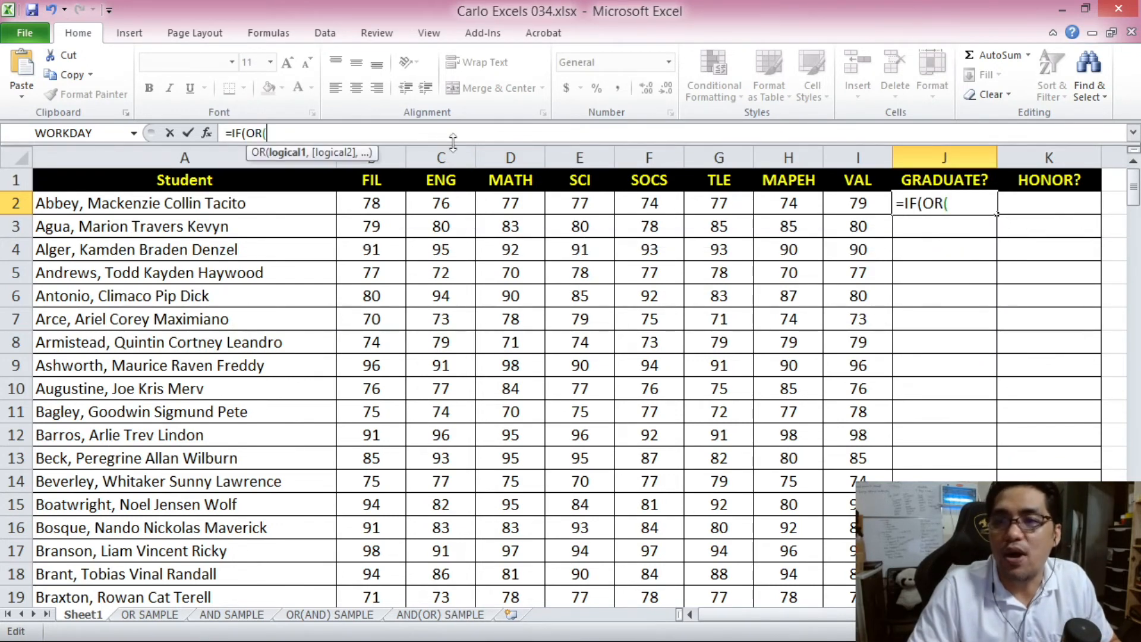
{"action": "left_click", "coordinate": [388, 209]}
{"action": "type", "text": "="}
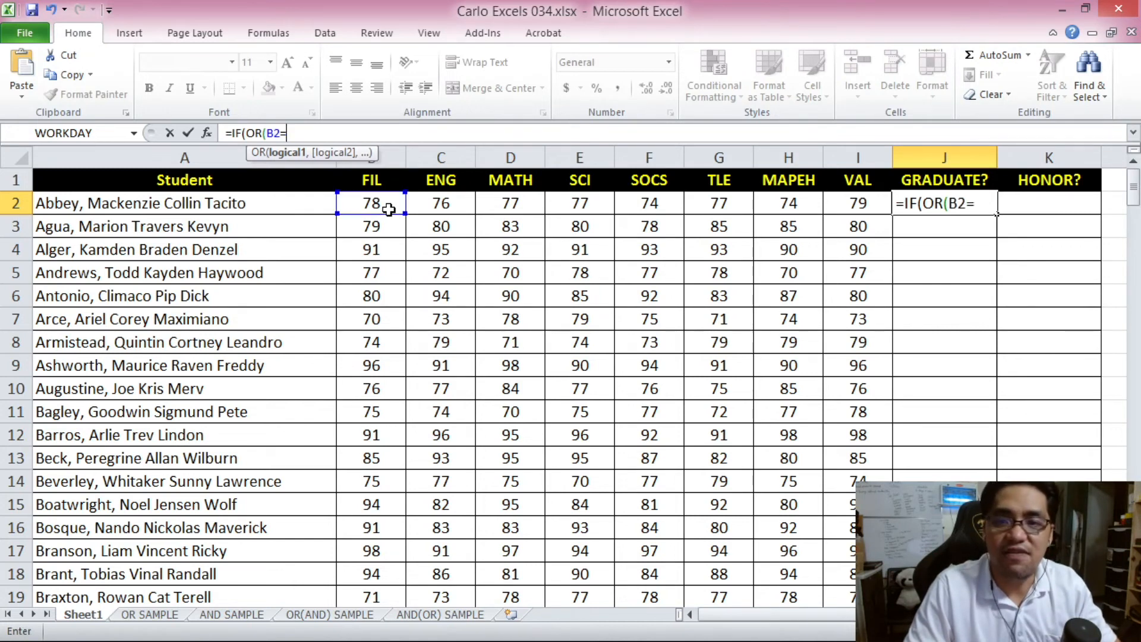
{"action": "key", "text": "BackSpace"}
{"action": "type", "text": "<75"}
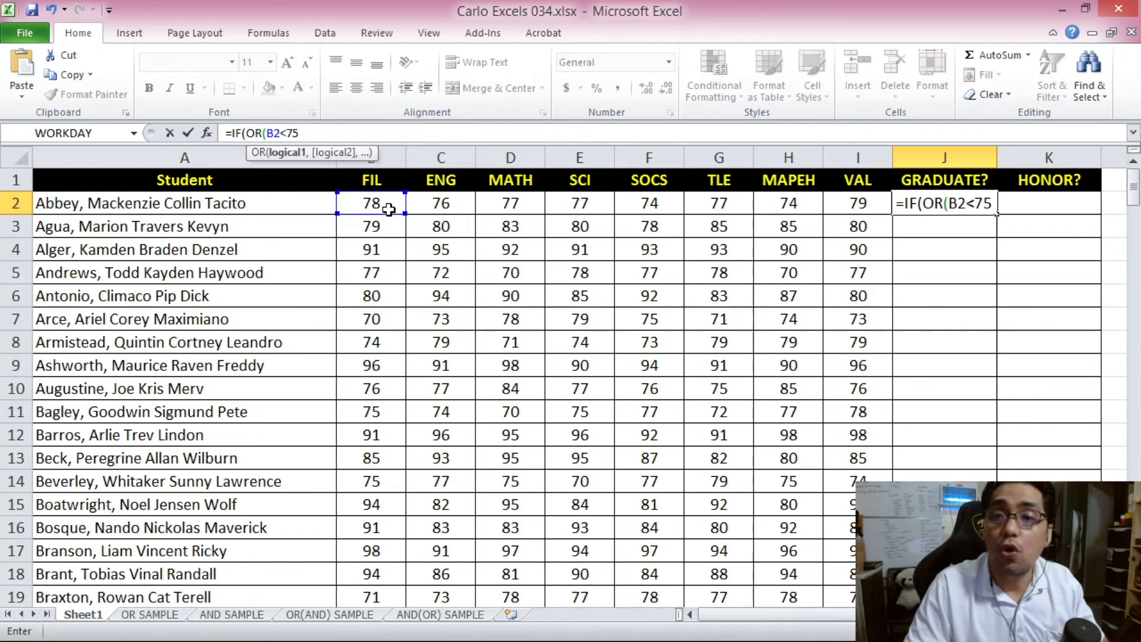
{"action": "type", "text": ","}
{"action": "left_click", "coordinate": [436, 205]}
{"action": "type", "text": "<75,"}
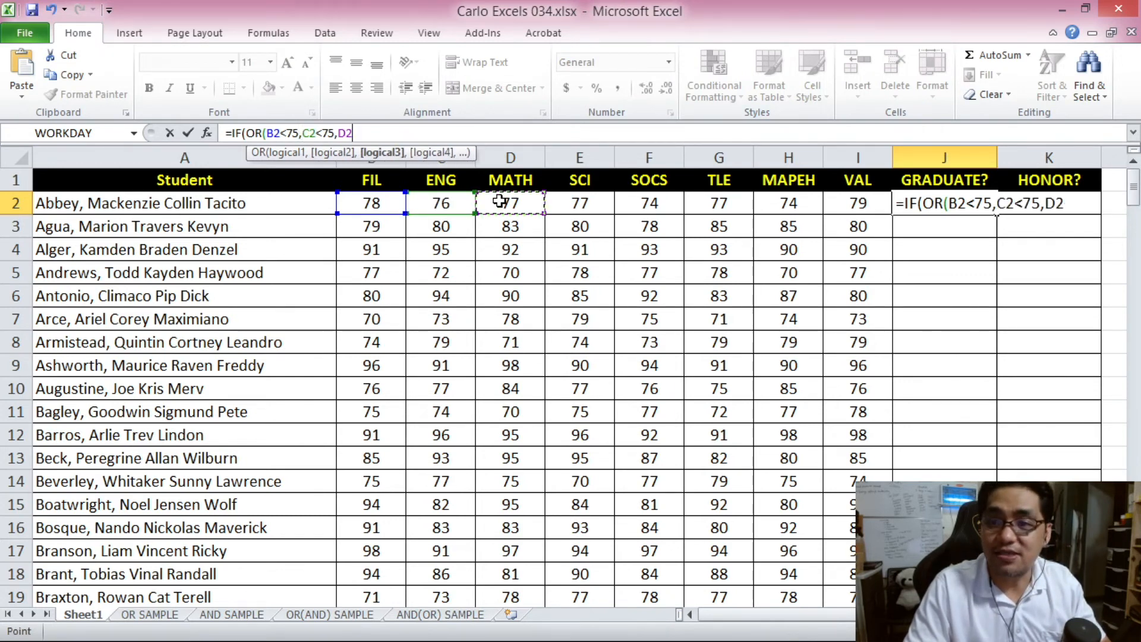
{"action": "left_click", "coordinate": [499, 203]}
{"action": "type", "text": "<75,"}
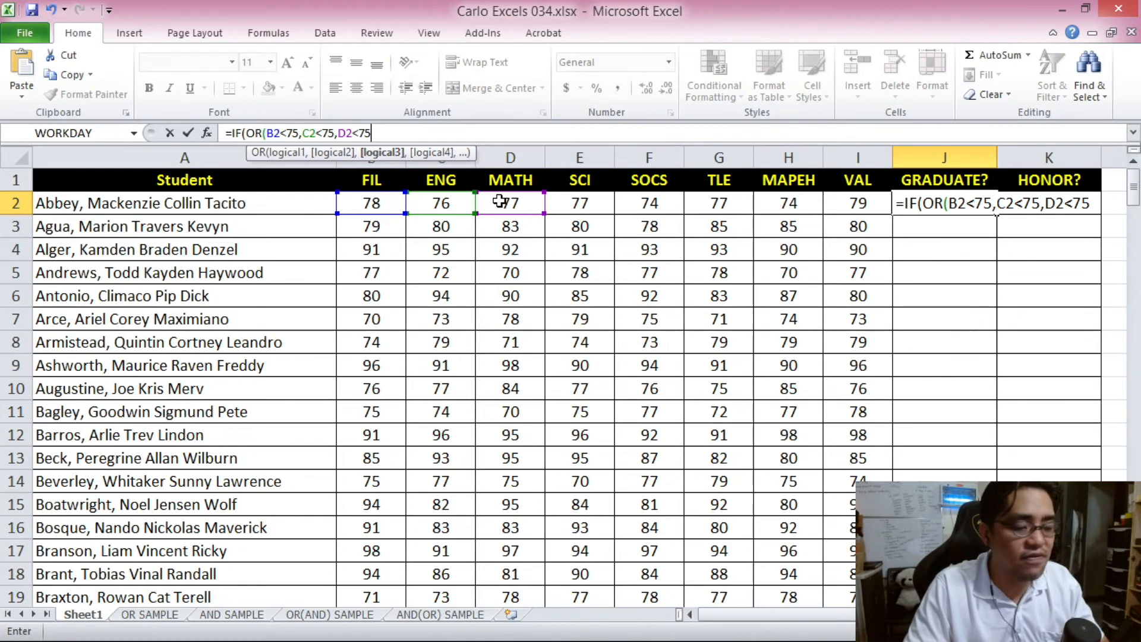
- Add E2 through I2 below 75, returning "NO" when true, otherwise blank
{"action": "left_click", "coordinate": [588, 201]}
{"action": "type", "text": "<"}
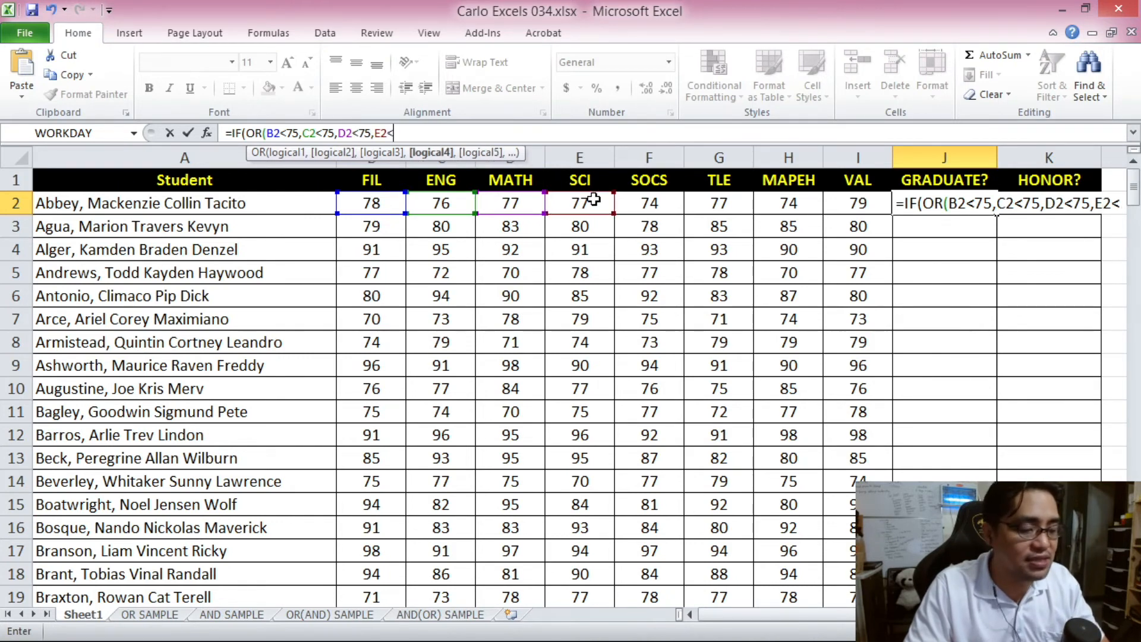
{"action": "type", "text": "75,"}
{"action": "left_click", "coordinate": [648, 202]}
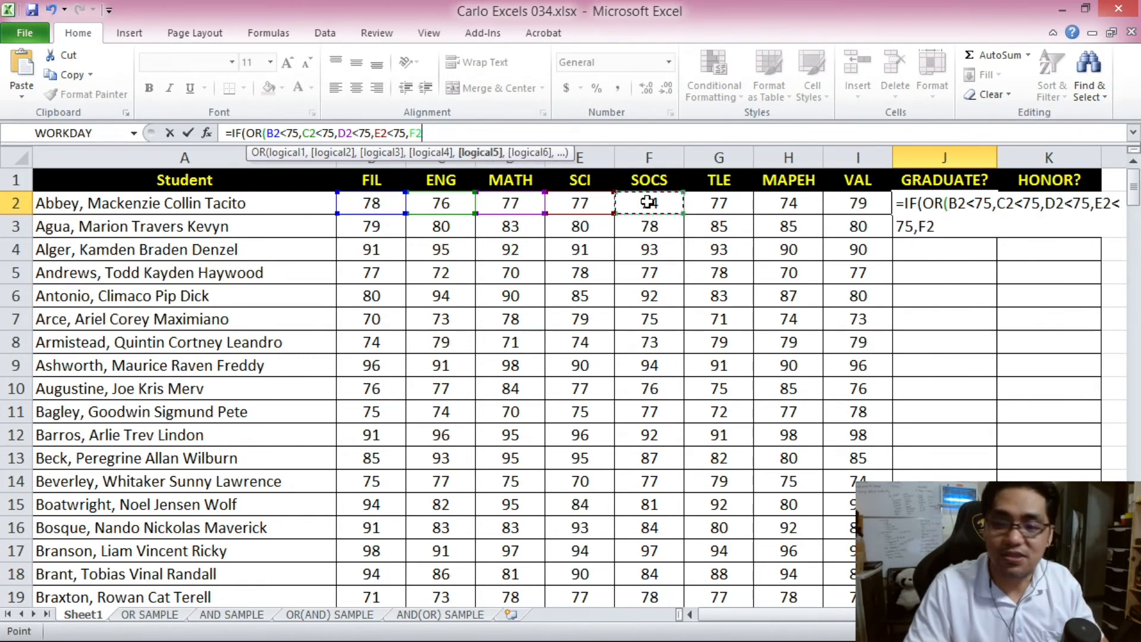
{"action": "type", "text": "<75,"}
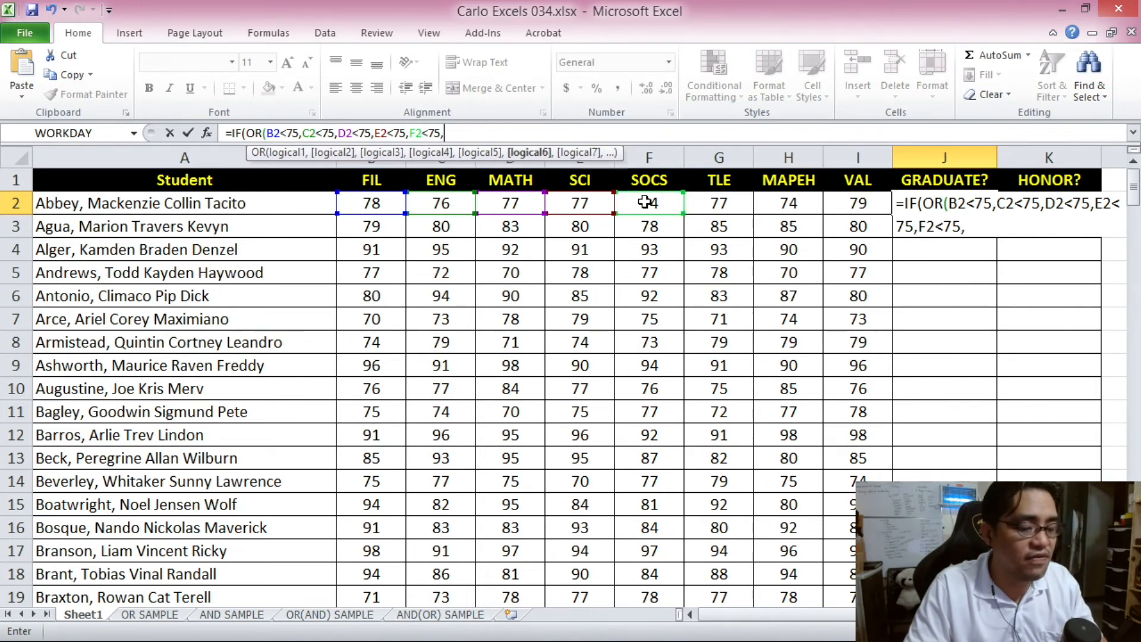
{"action": "left_click", "coordinate": [716, 202]}
{"action": "type", "text": "<75"}
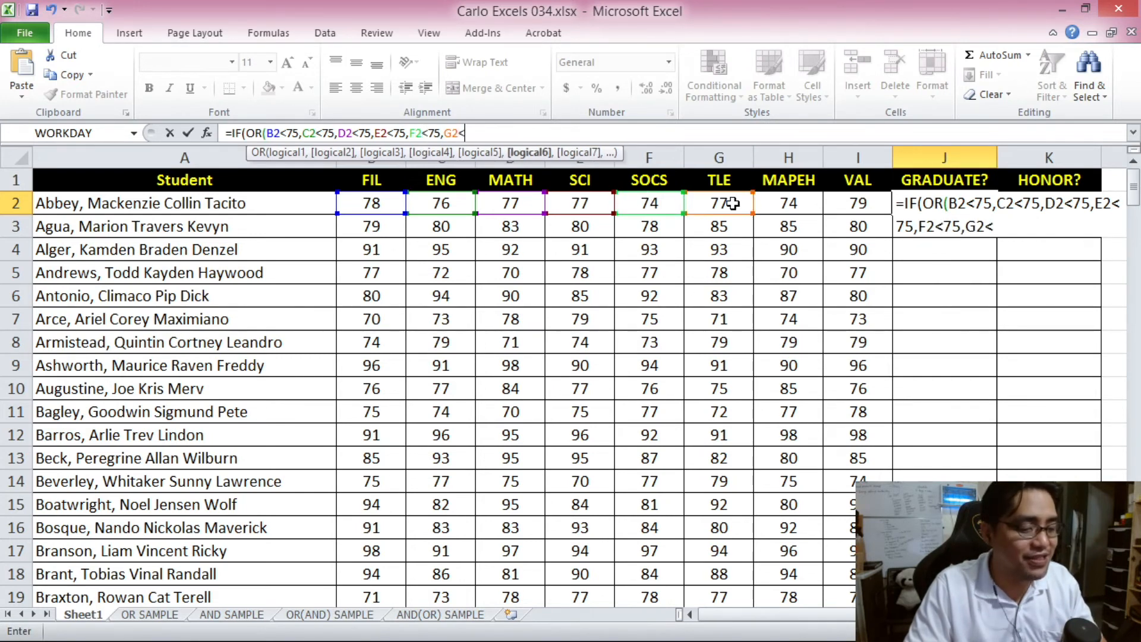
{"action": "type", "text": ","}
{"action": "left_click", "coordinate": [787, 202]}
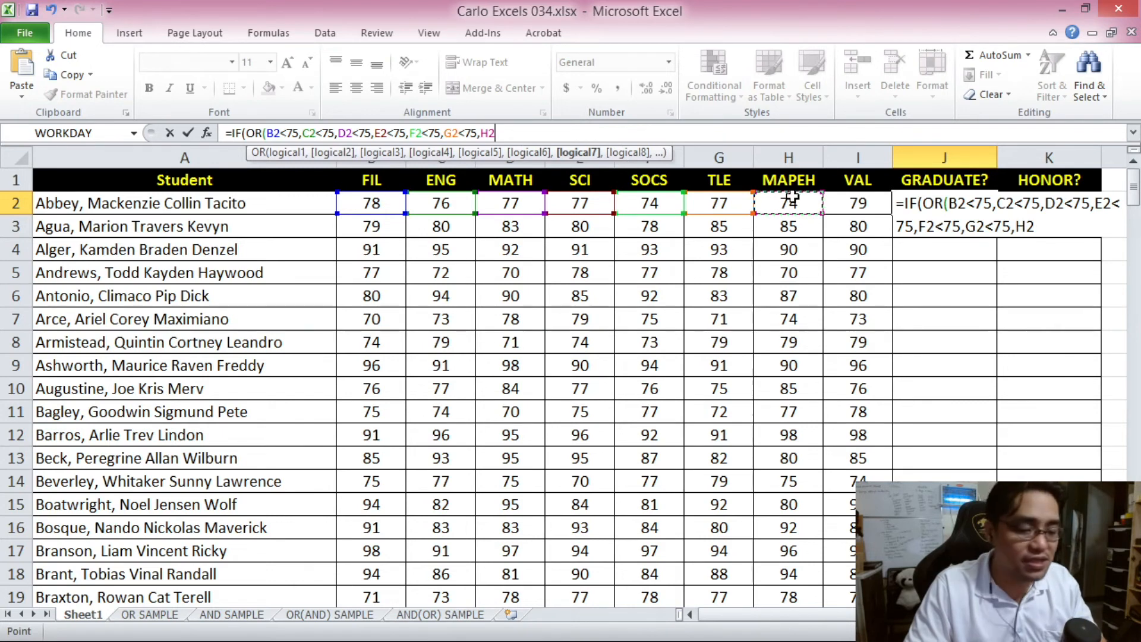
{"action": "type", "text": "<75,"}
{"action": "left_click", "coordinate": [854, 199]}
{"action": "type", "text": "<"}
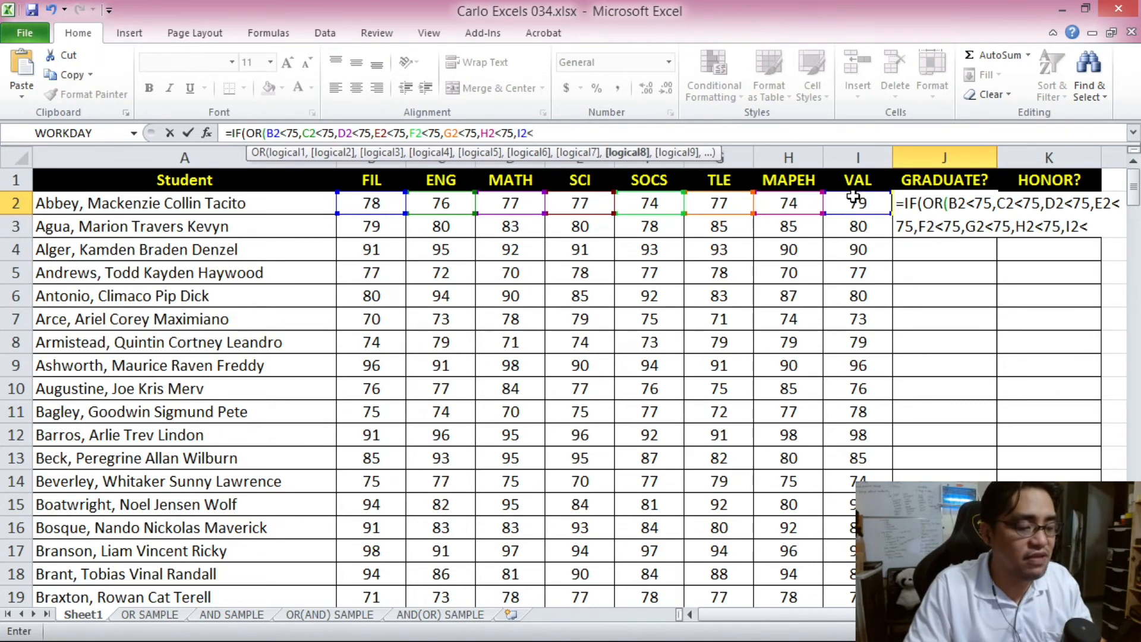
{"action": "type", "text": "75"}
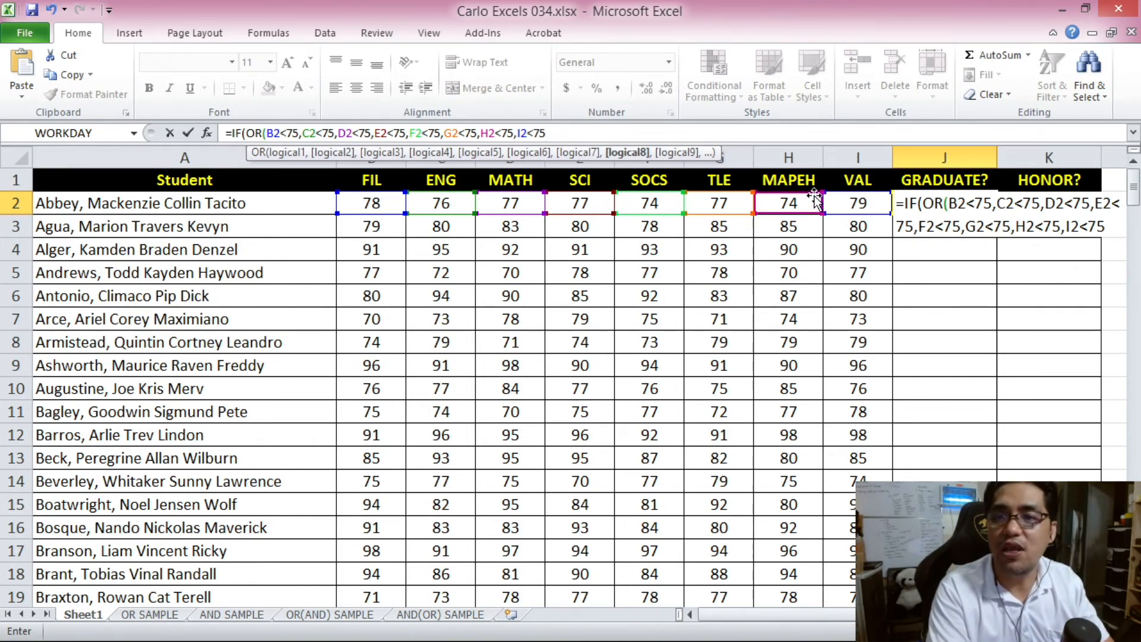
{"action": "type", "text": ")"}
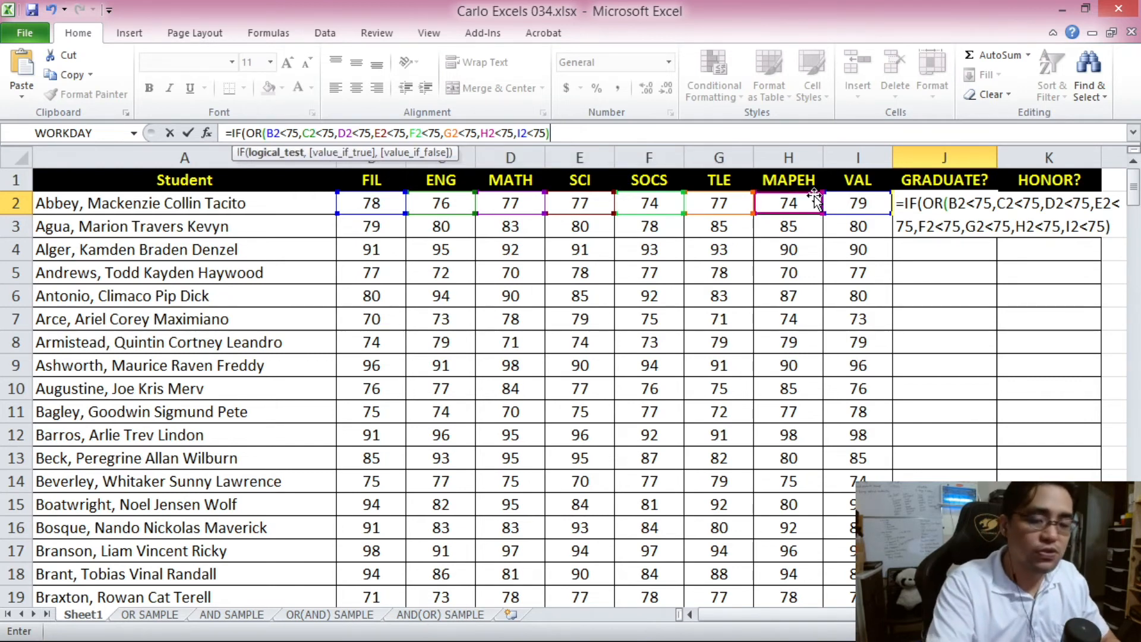
{"action": "type", "text": ","}
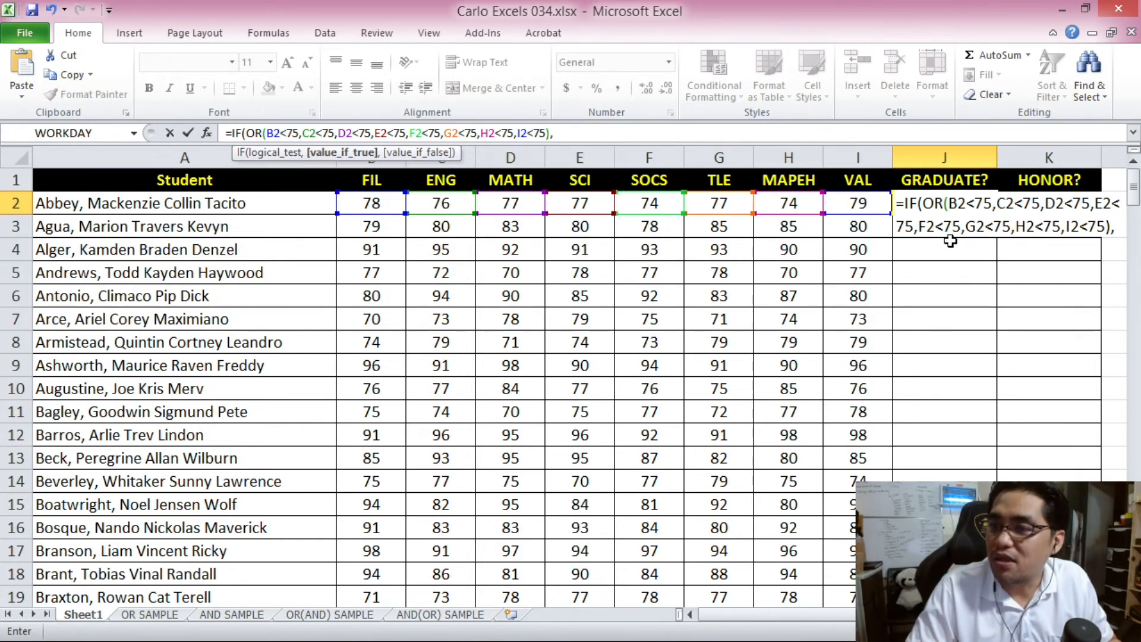
{"action": "type", "text": "\"NO\""}
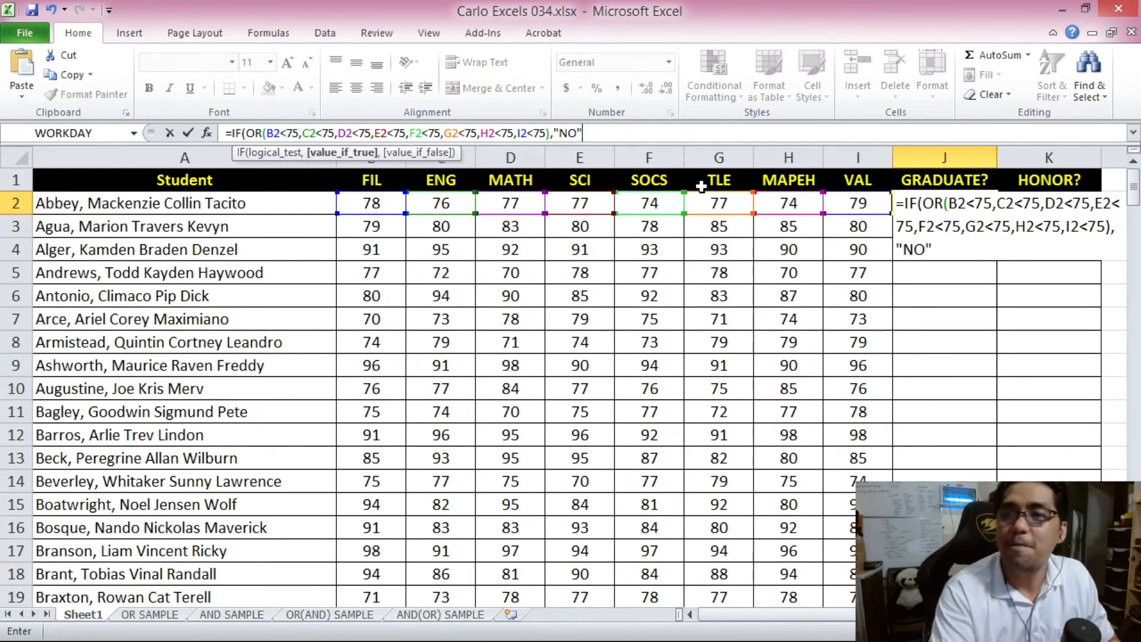
{"action": "type", "text": ","}
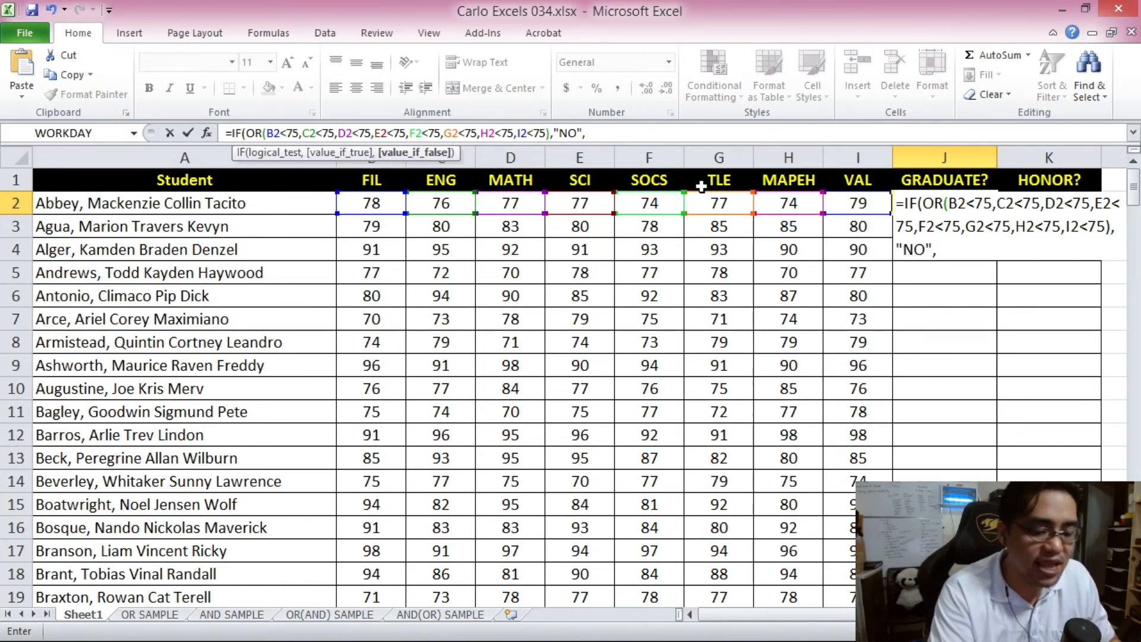
{"action": "type", "text": "\"\""}
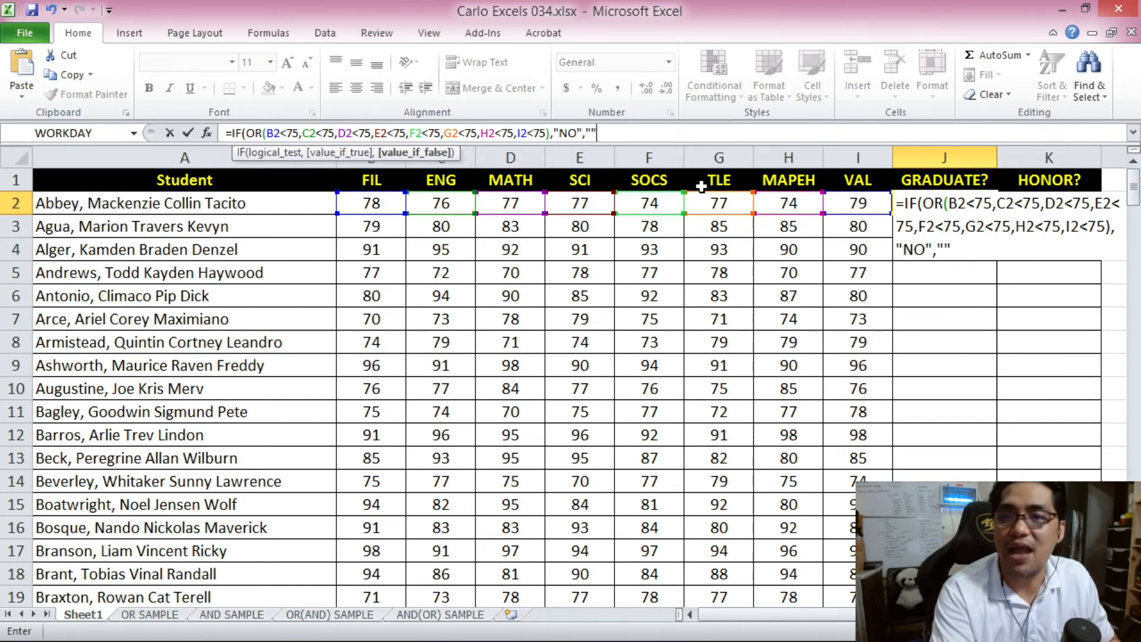
{"action": "type", "text": ")"}
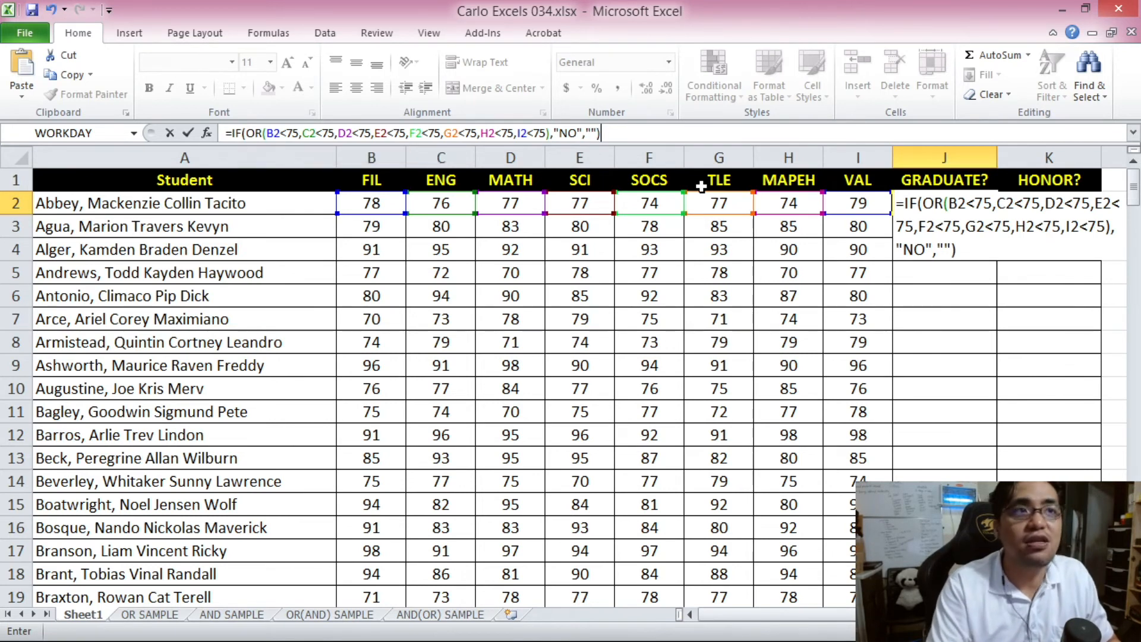
- Commit the J2 graduation formula and centre the GRADUATE? column
{"action": "key", "text": "Return"}
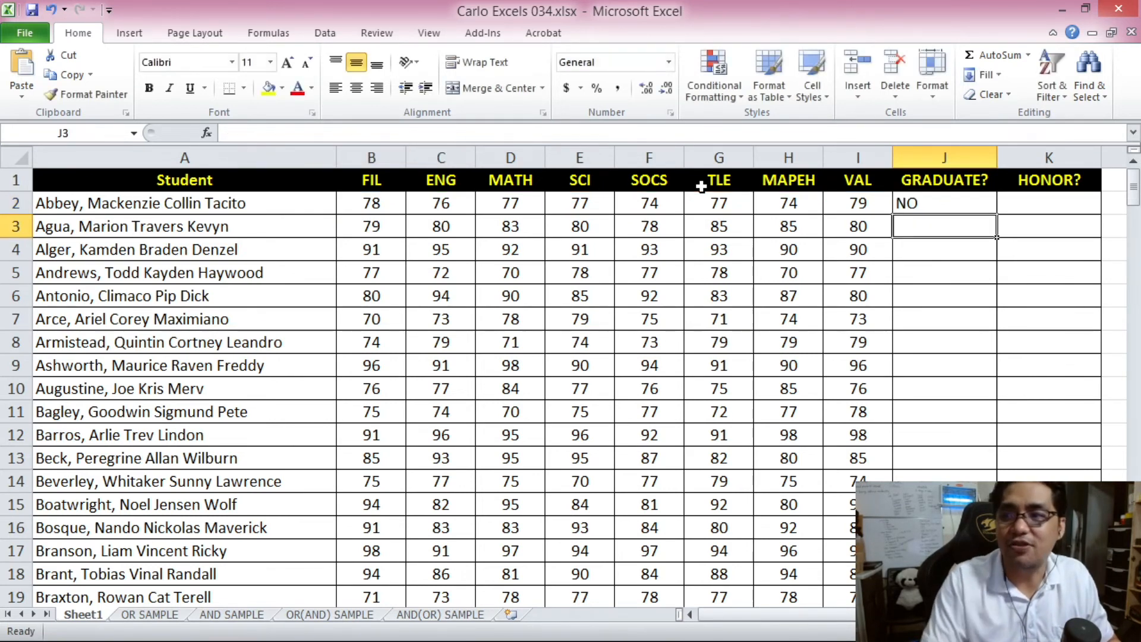
{"action": "left_click", "coordinate": [944, 142]}
{"action": "left_click", "coordinate": [356, 87]}
- Check the first student's grades in row 2 against the J2 result
{"action": "left_click", "coordinate": [952, 248]}
{"action": "left_click_drag", "start_coordinate": [371, 196], "coordinate": [832, 202]}
{"action": "left_click", "coordinate": [669, 201]}
{"action": "left_click", "coordinate": [772, 205]}
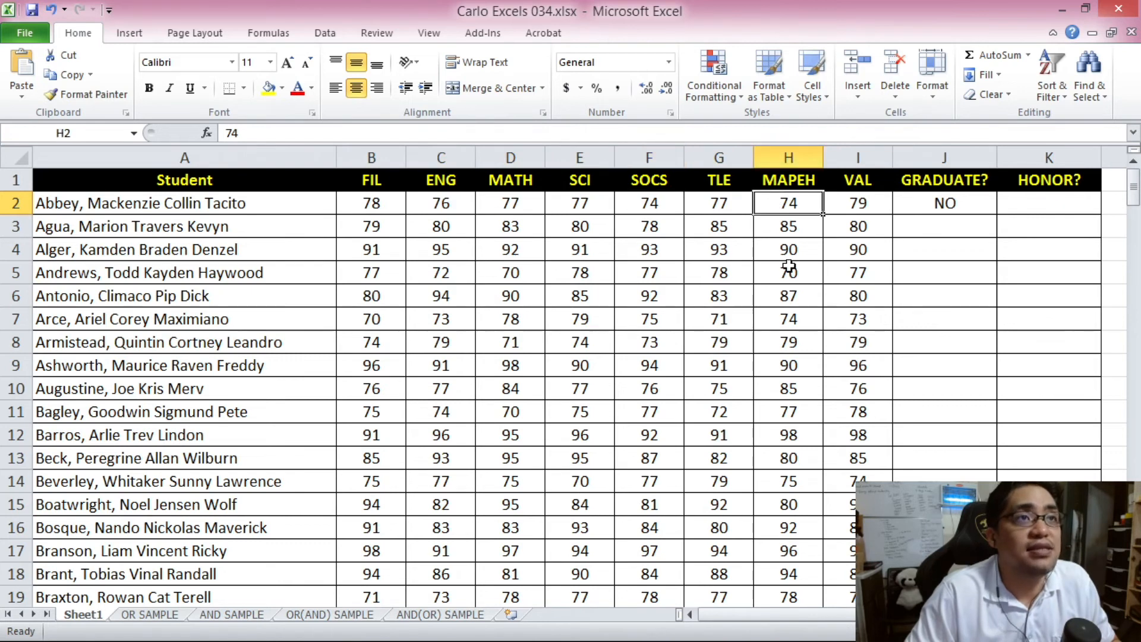
{"action": "left_click", "coordinate": [944, 204]}
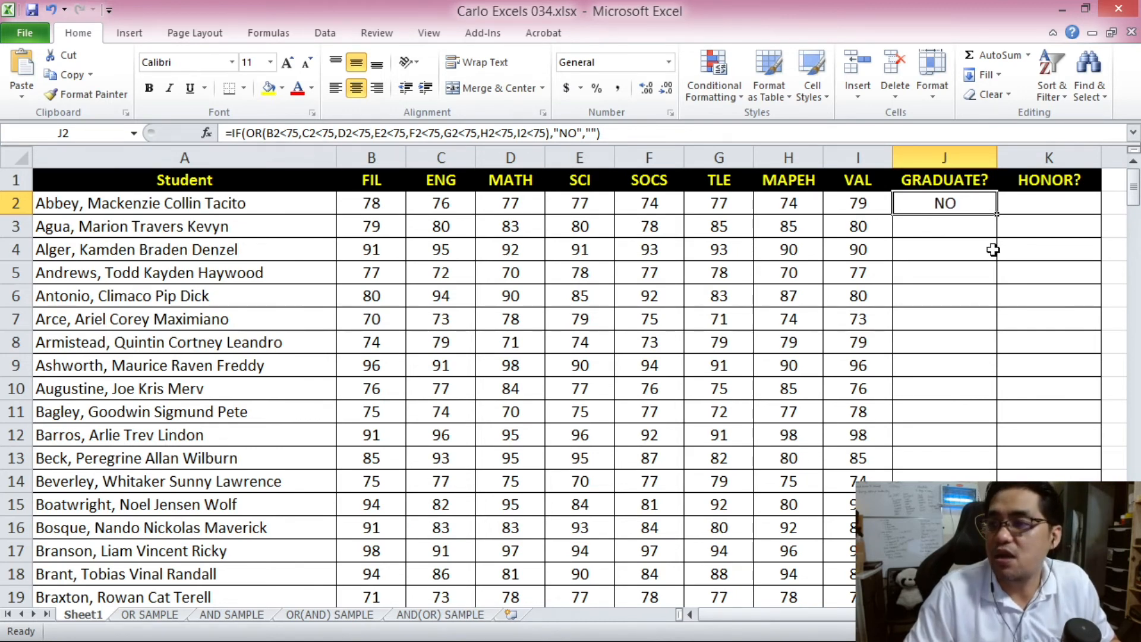
- Copy the J2 formula down through J201, verify it, then move to K2
{"action": "key", "text": "ctrl+c"}
{"action": "left_click_drag", "start_coordinate": [1134, 188], "coordinate": [1135, 217]}
{"action": "left_click", "coordinate": [944, 574], "text": "shift"}
{"action": "key", "text": "ctrl+v"}
{"action": "left_click", "coordinate": [911, 319]}
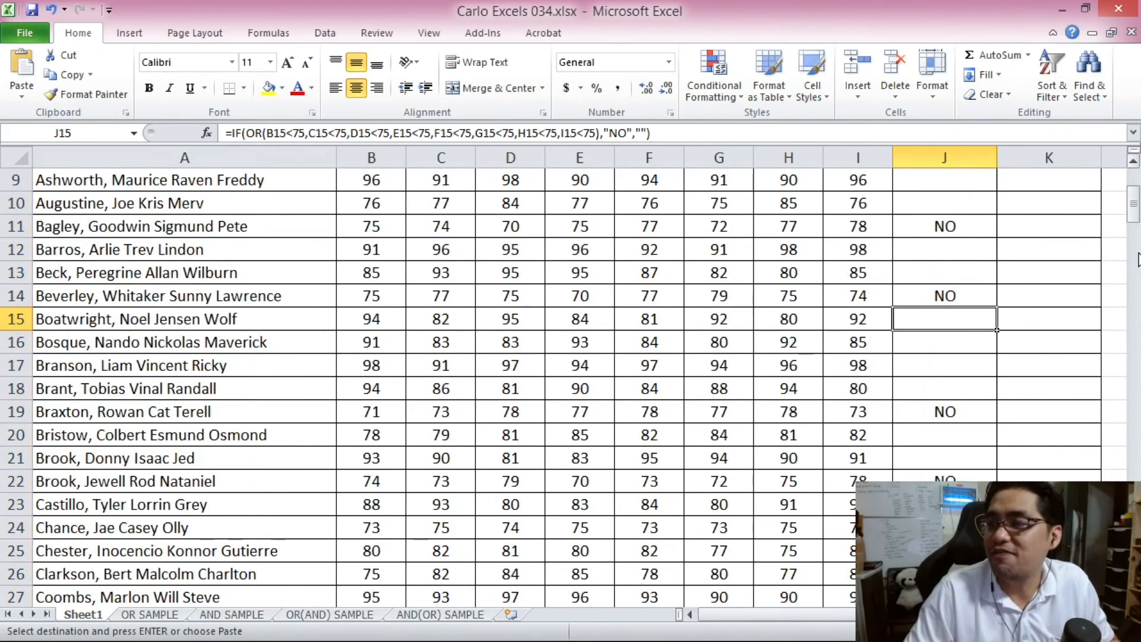
{"action": "left_click_drag", "start_coordinate": [1134, 218], "coordinate": [1128, 190]}
{"action": "left_click", "coordinate": [935, 205]}
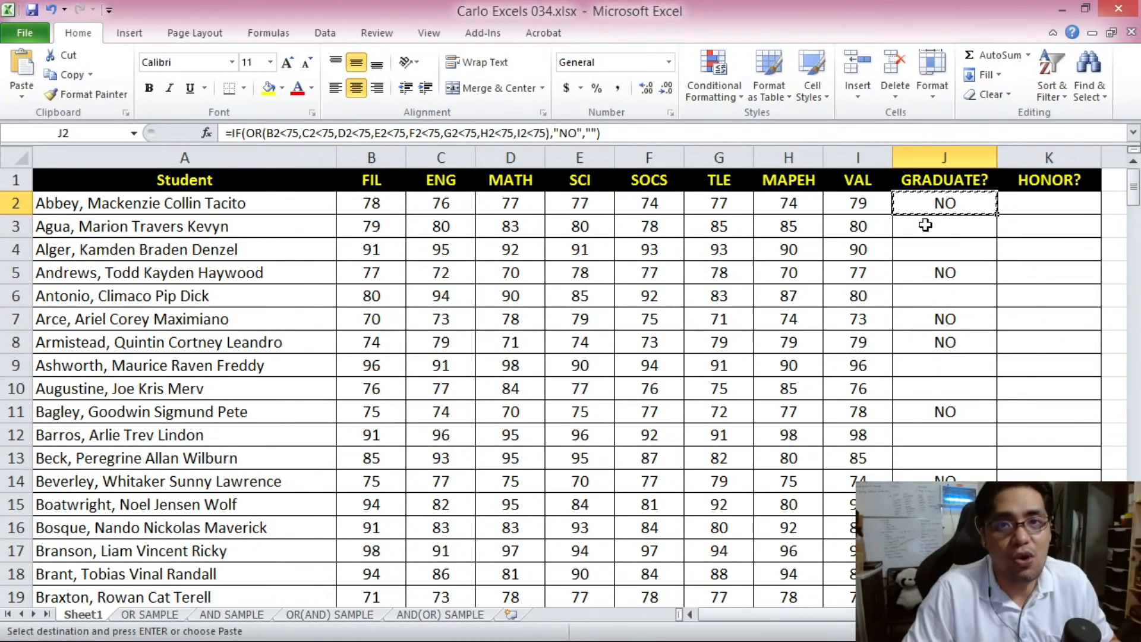
{"action": "key", "text": "Escape"}
{"action": "key", "text": "Right"}
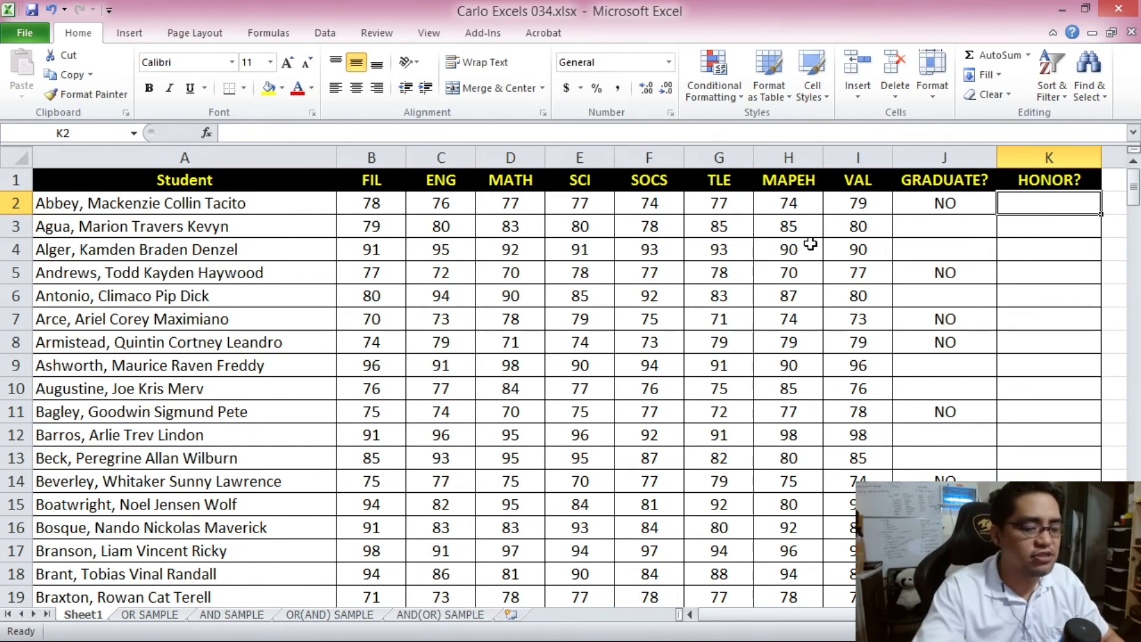
- In K2 start =IF(AND( with the conditions B2>=90, C2>=90 and D2>=90
{"action": "type", "text": "=IF("}
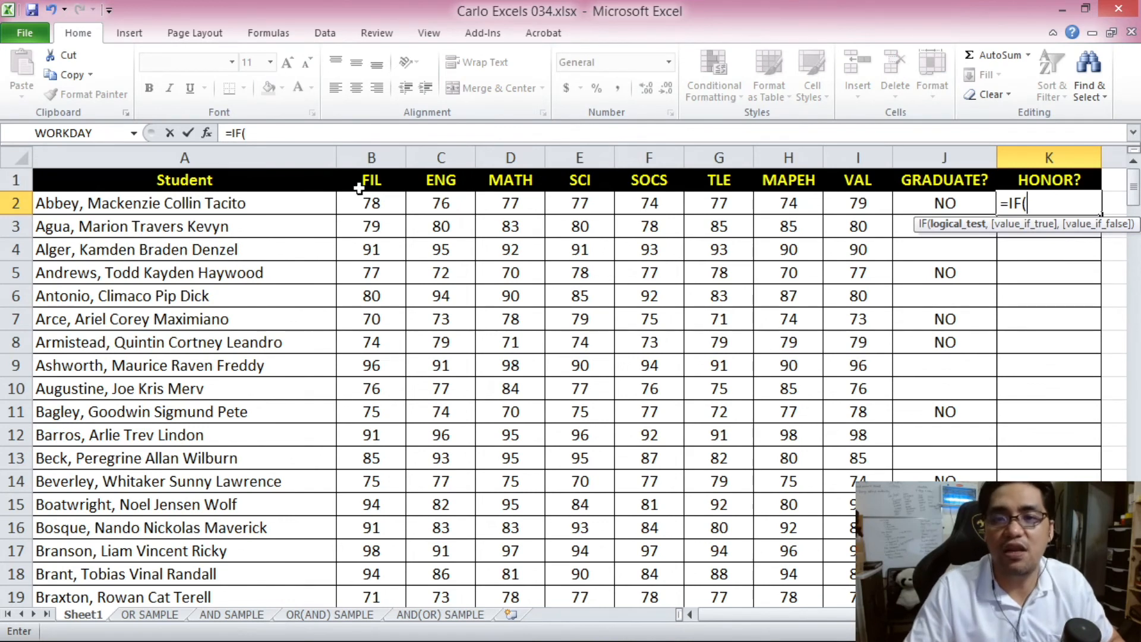
{"action": "left_click", "coordinate": [283, 139]}
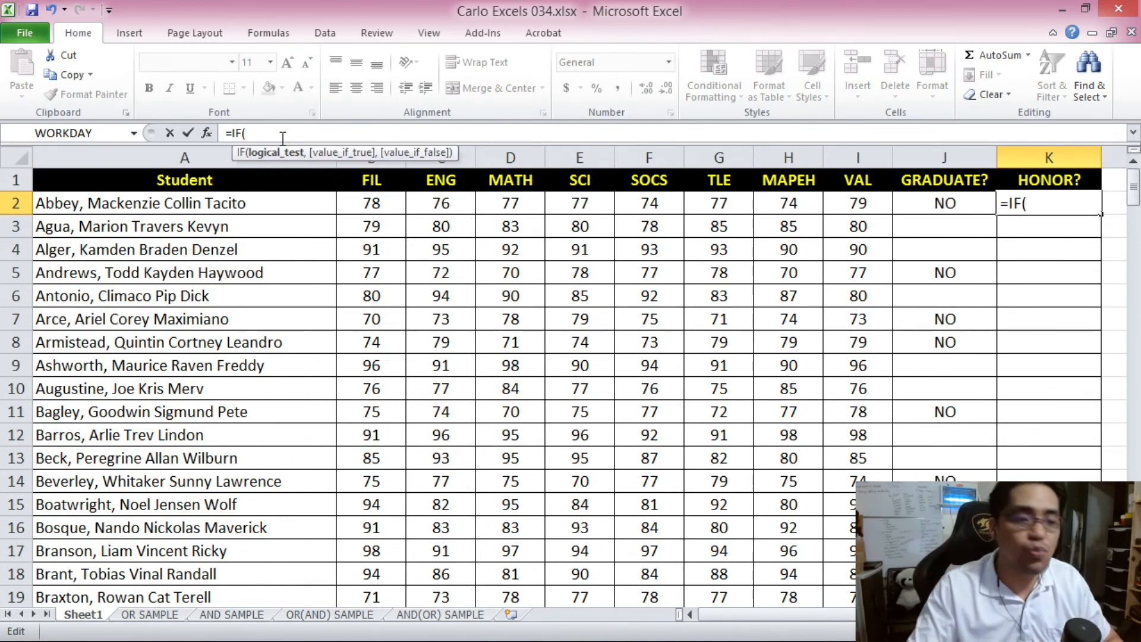
{"action": "type", "text": "AND("}
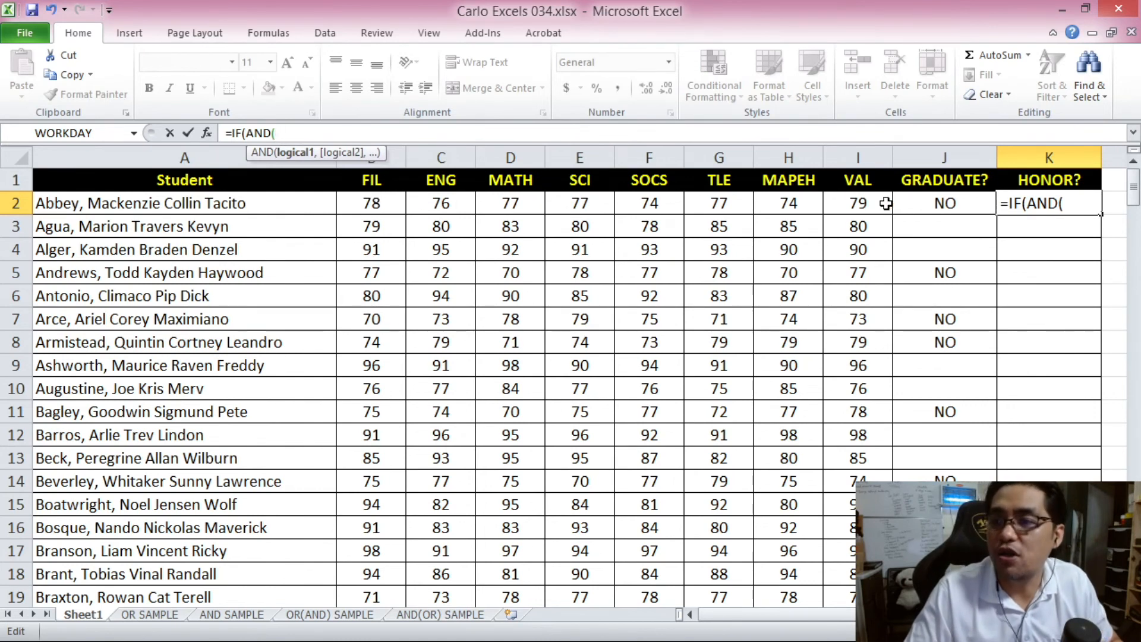
{"action": "left_click", "coordinate": [360, 205]}
{"action": "type", "text": ">=90,"}
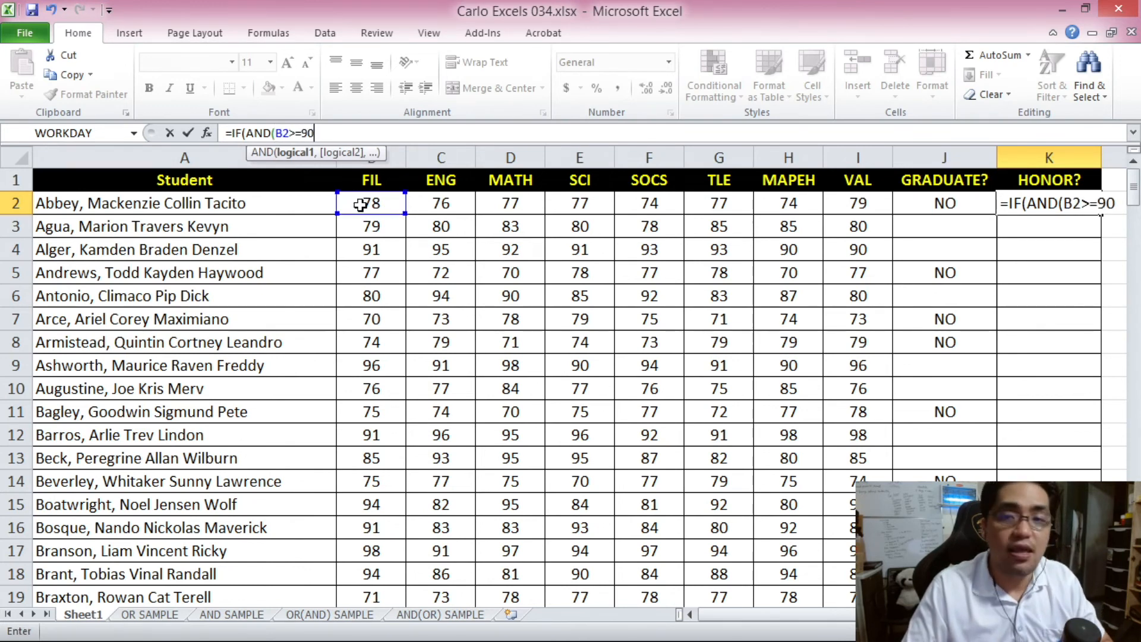
{"action": "left_click", "coordinate": [430, 202]}
{"action": "type", "text": ">="}
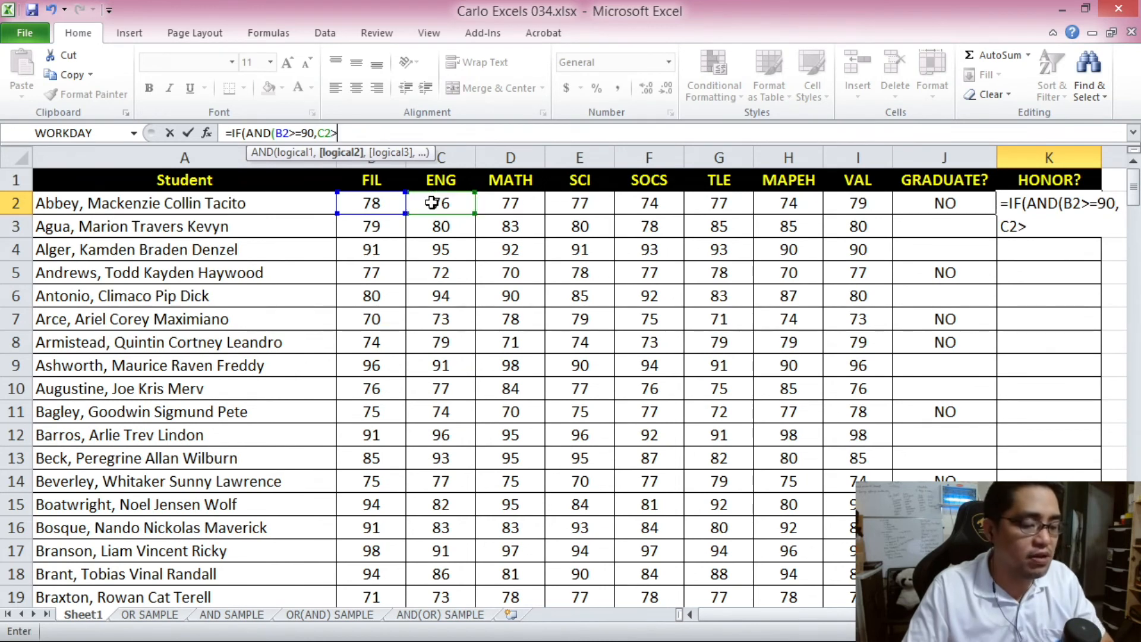
{"action": "type", "text": "90,"}
{"action": "left_click", "coordinate": [493, 203]}
{"action": "type", "text": ">=90,D2>=90"}
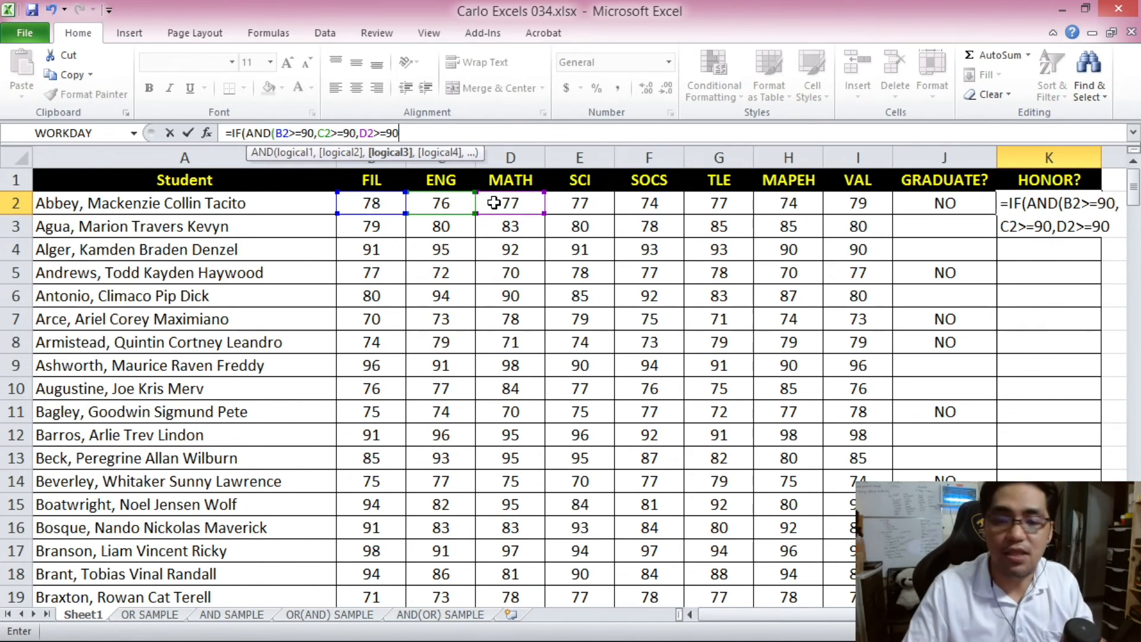
{"action": "type", "text": ","}
- Add E2 through I2 at 90 or above, returning "YES" when true, otherwise blank
{"action": "left_click", "coordinate": [585, 199]}
{"action": "type", "text": ">="}
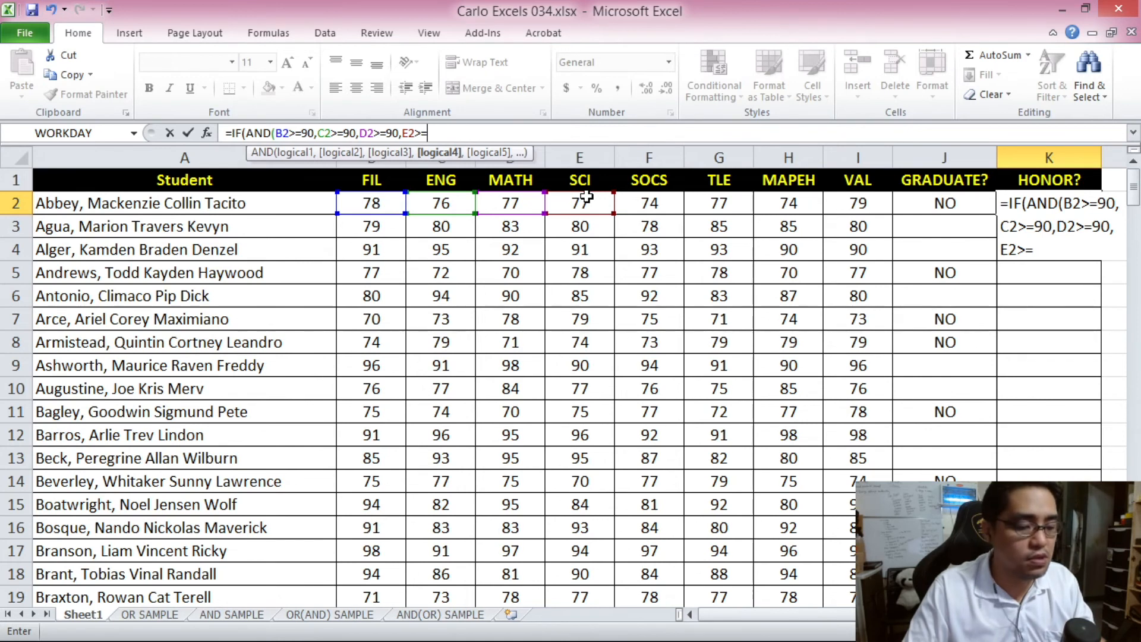
{"action": "type", "text": "90,"}
{"action": "left_click", "coordinate": [645, 204]}
{"action": "type", "text": ">=90,"}
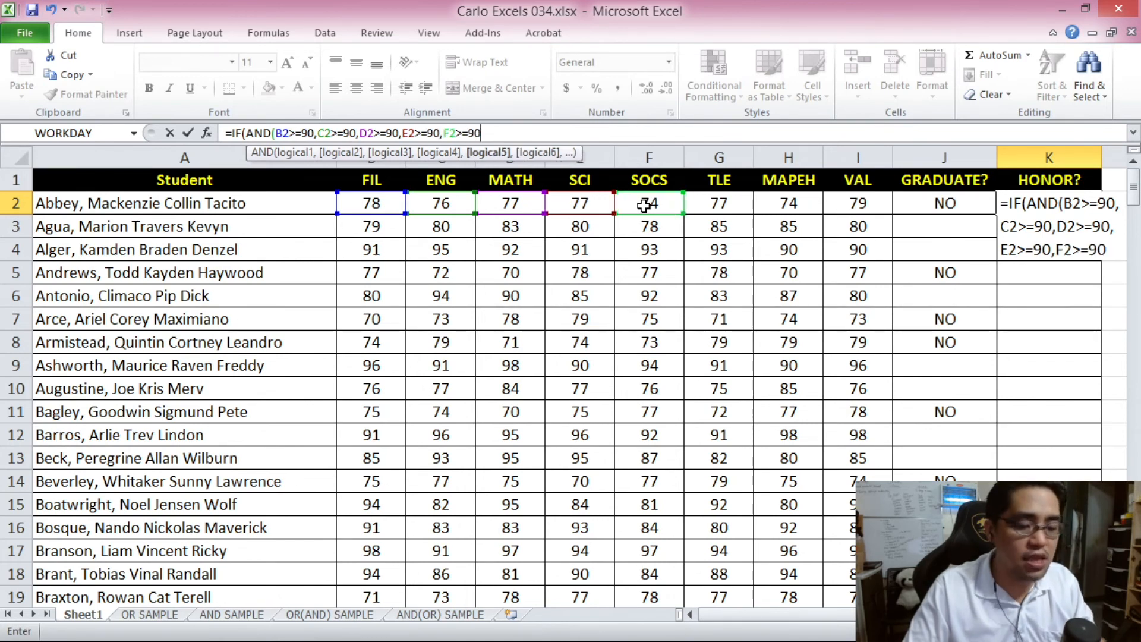
{"action": "left_click", "coordinate": [709, 207]}
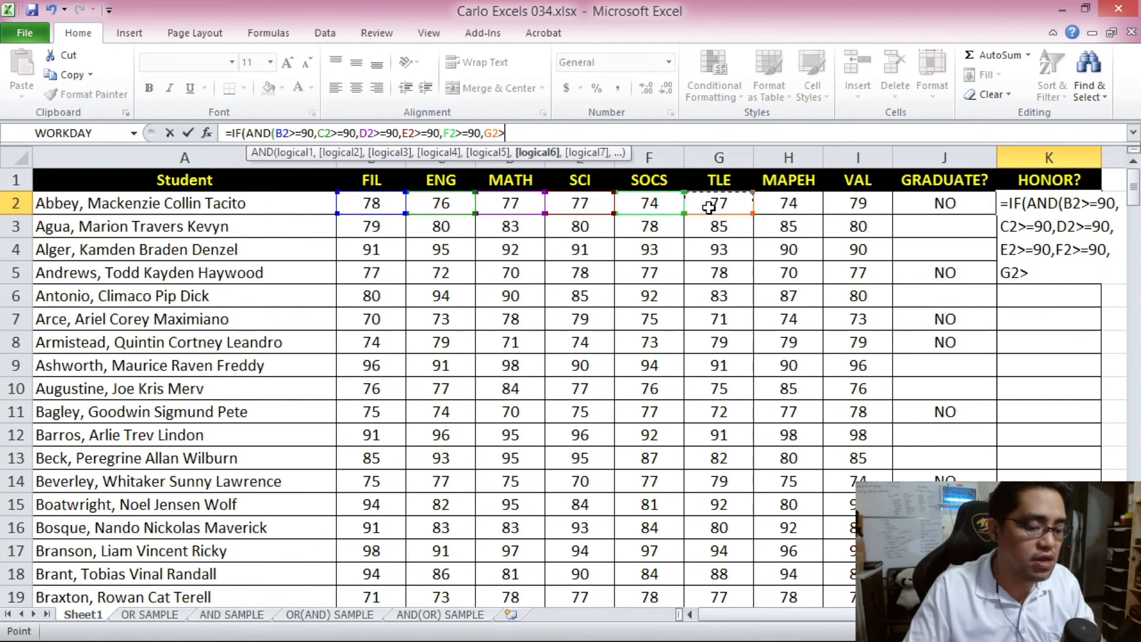
{"action": "type", "text": ">=90,"}
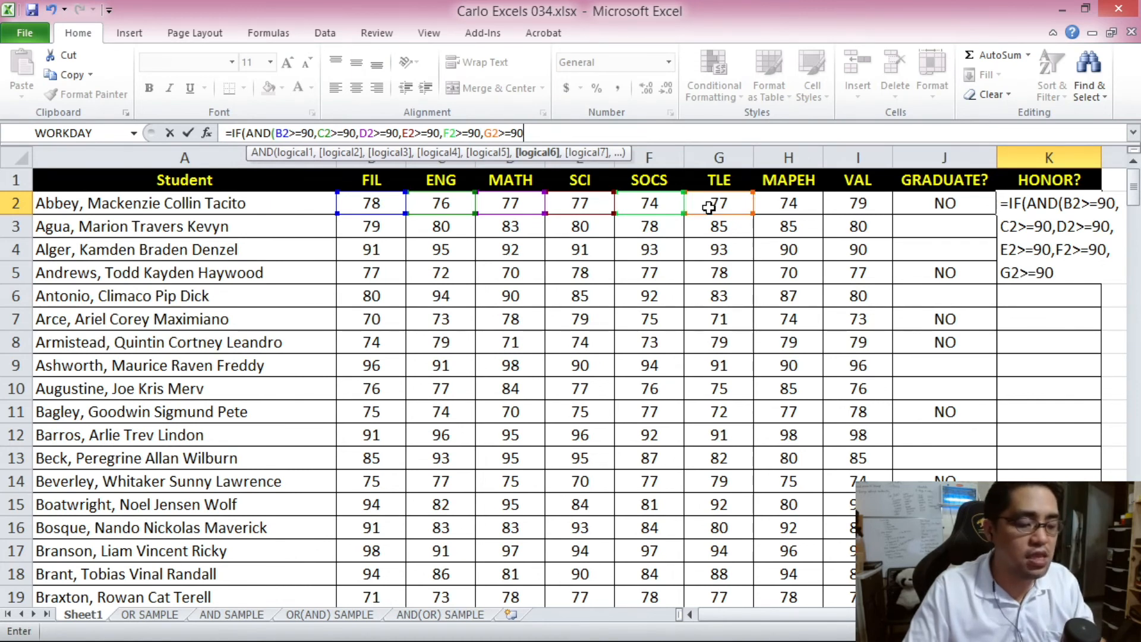
{"action": "left_click", "coordinate": [776, 210]}
{"action": "type", "text": ">=90,"}
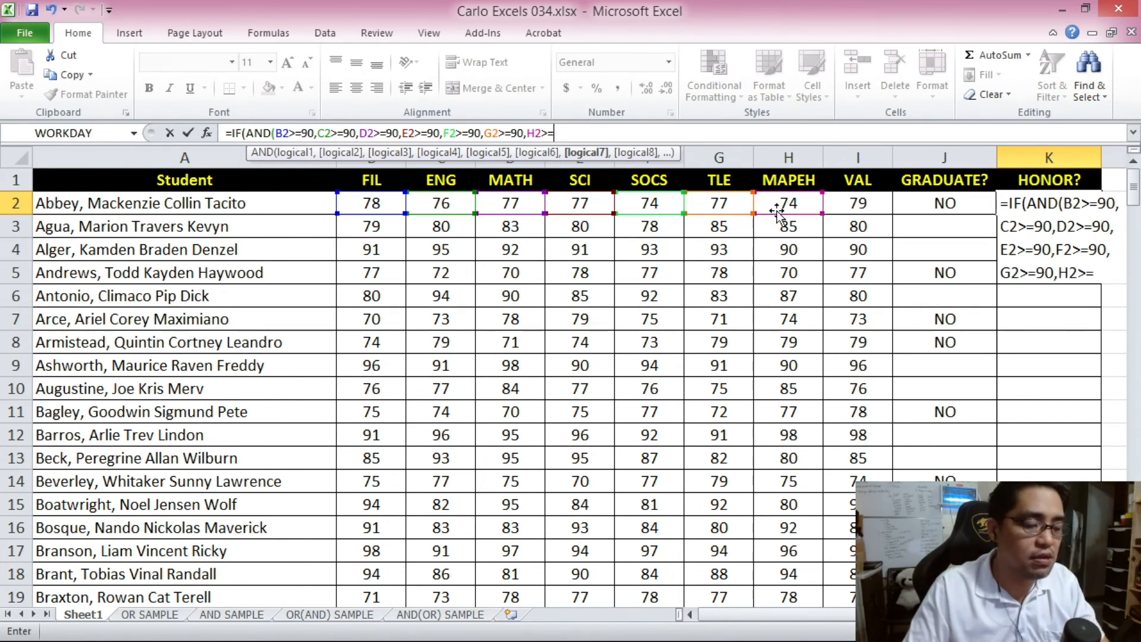
{"action": "left_click", "coordinate": [871, 206]}
{"action": "type", "text": ">=90,I2>=90"}
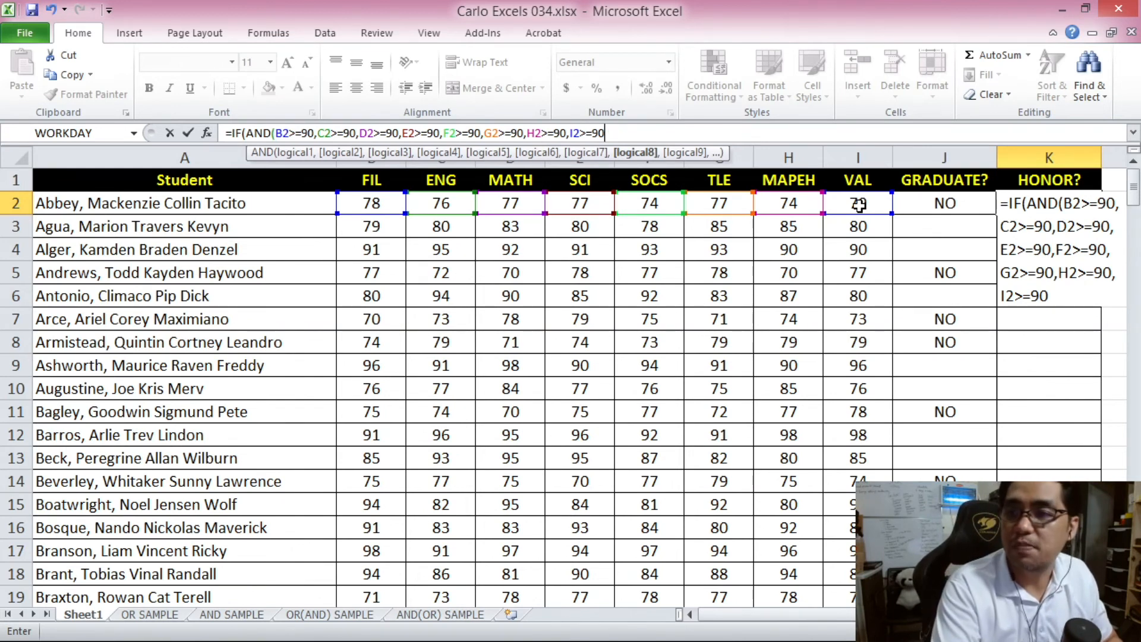
{"action": "type", "text": ")"}
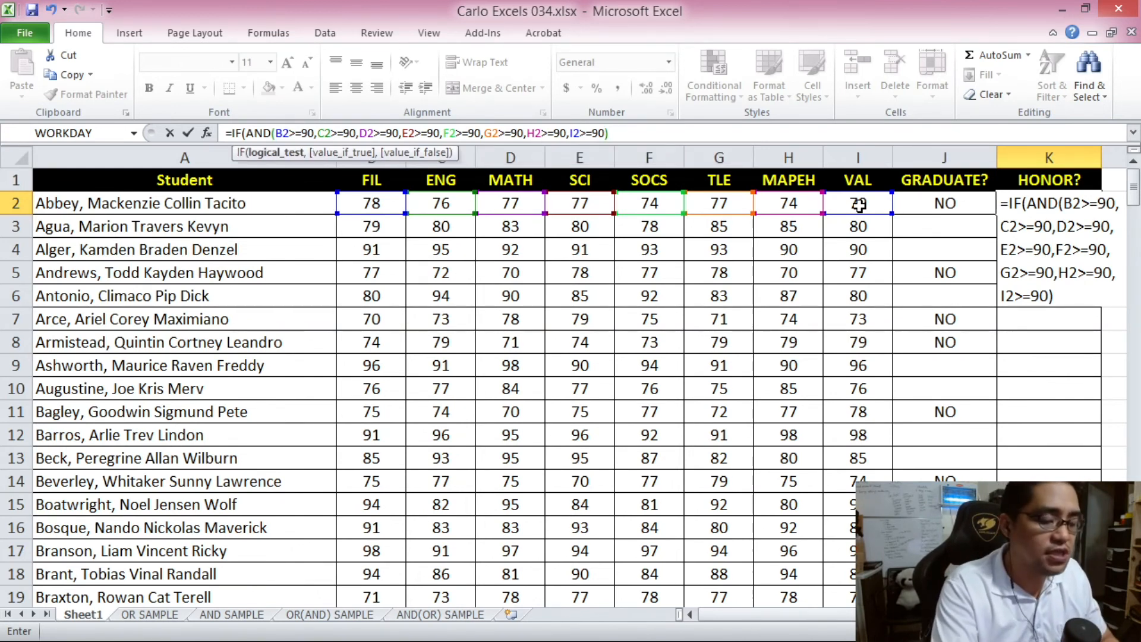
{"action": "type", "text": ","}
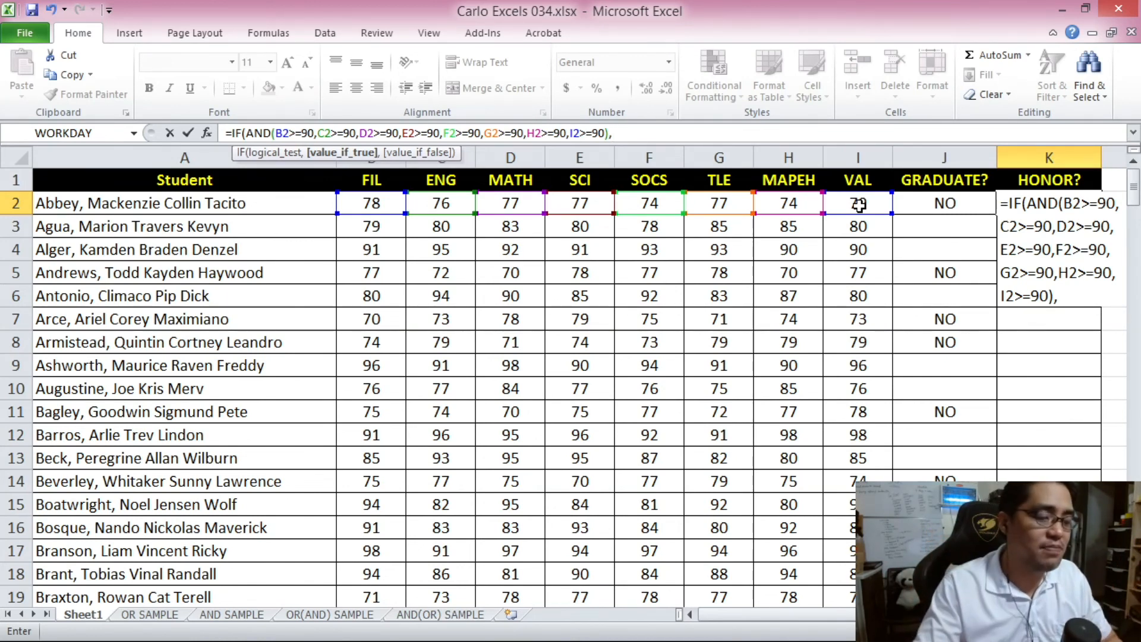
{"action": "type", "text": "\"YES\""}
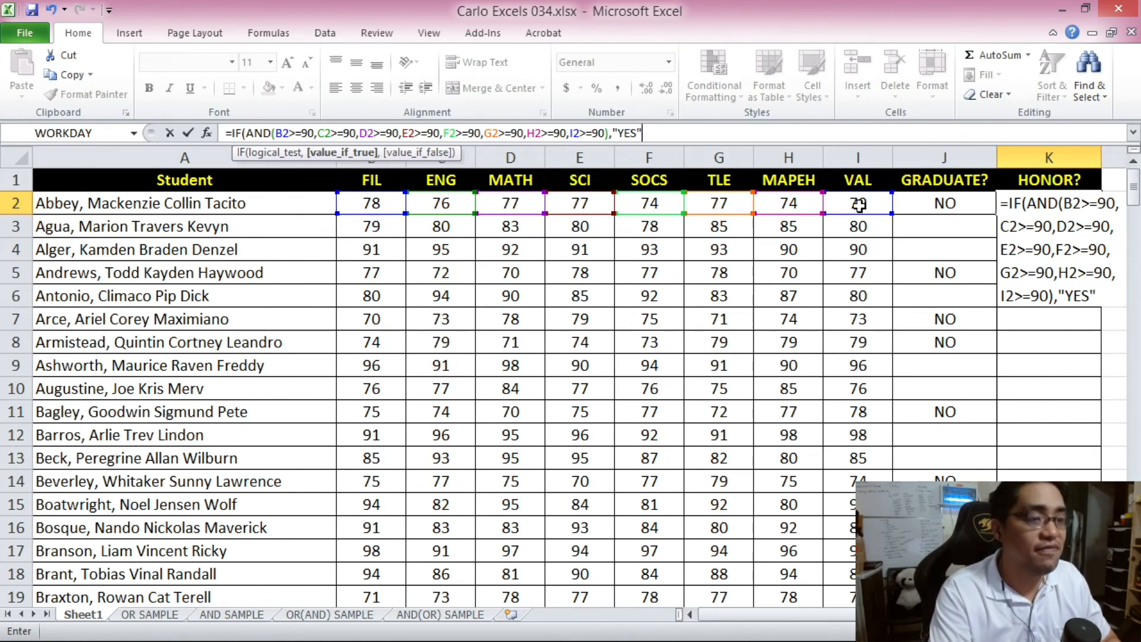
{"action": "type", "text": ",\"\""}
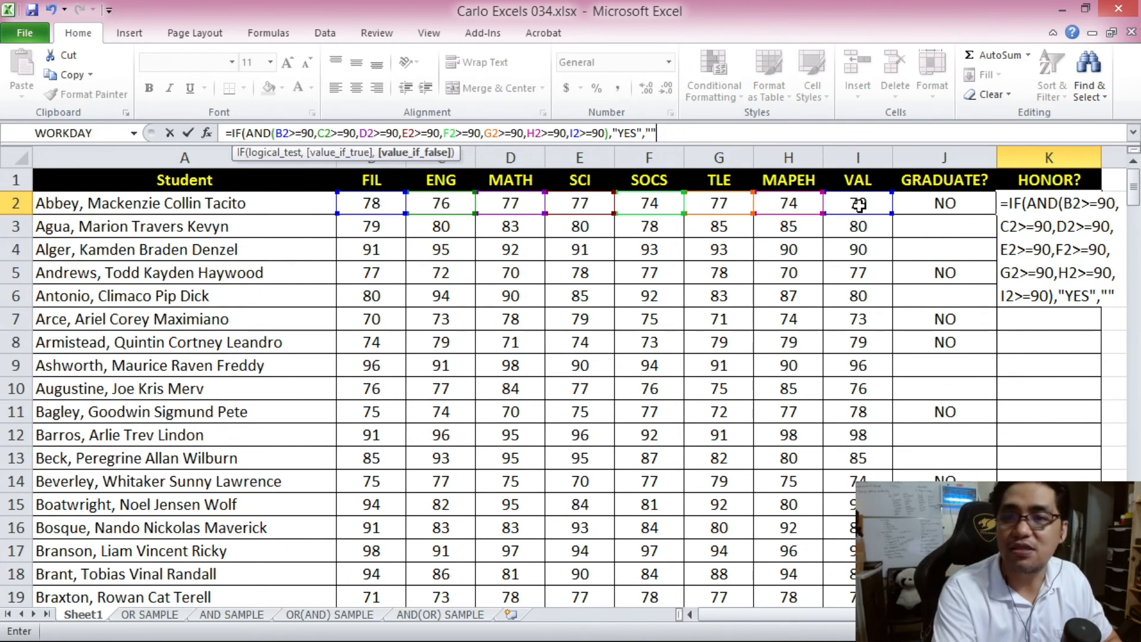
{"action": "type", "text": ")"}
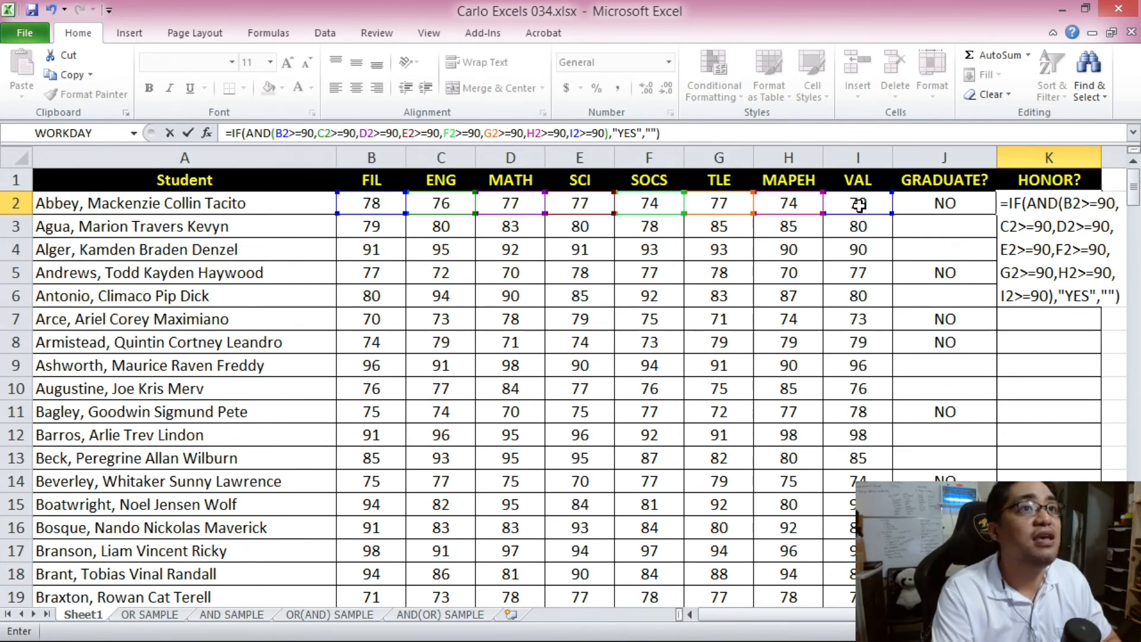
- Commit the K2 honor formula and check it against row 2's eight grades
{"action": "key", "text": "Return"}
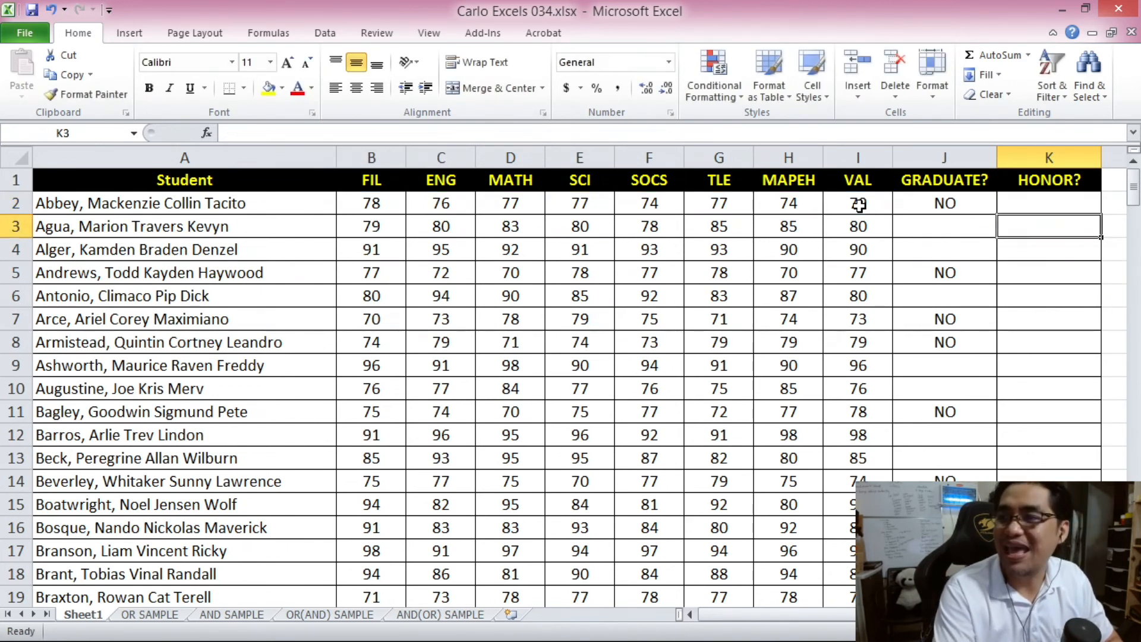
{"action": "left_click", "coordinate": [1049, 201]}
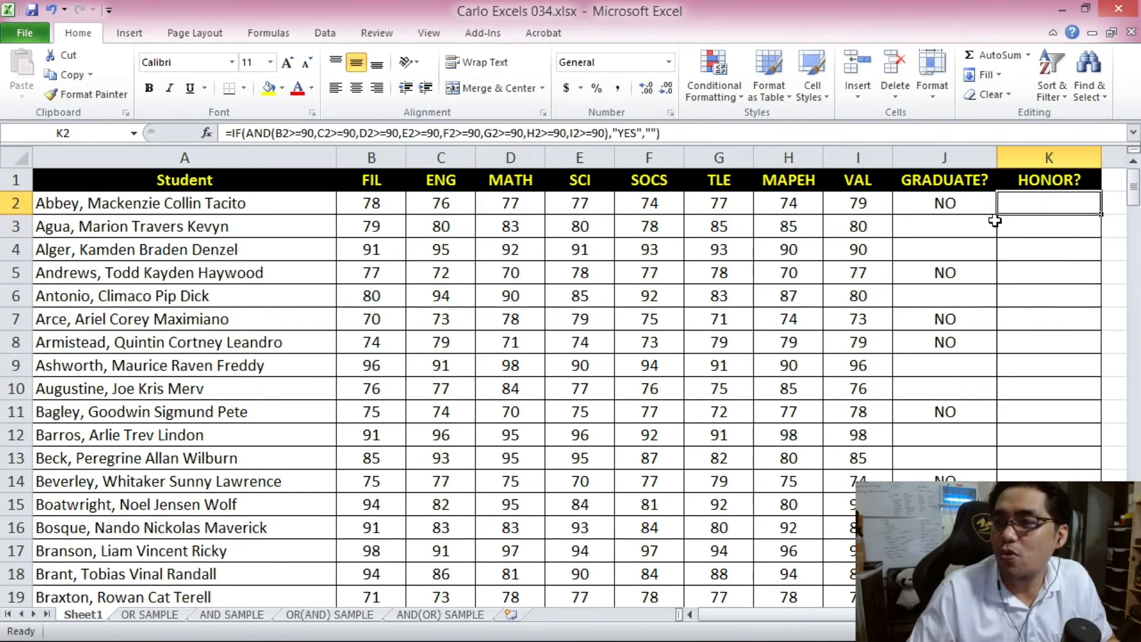
{"action": "left_click_drag", "start_coordinate": [387, 204], "coordinate": [829, 204]}
{"action": "left_click", "coordinate": [1035, 228]}
{"action": "left_click", "coordinate": [1053, 201]}
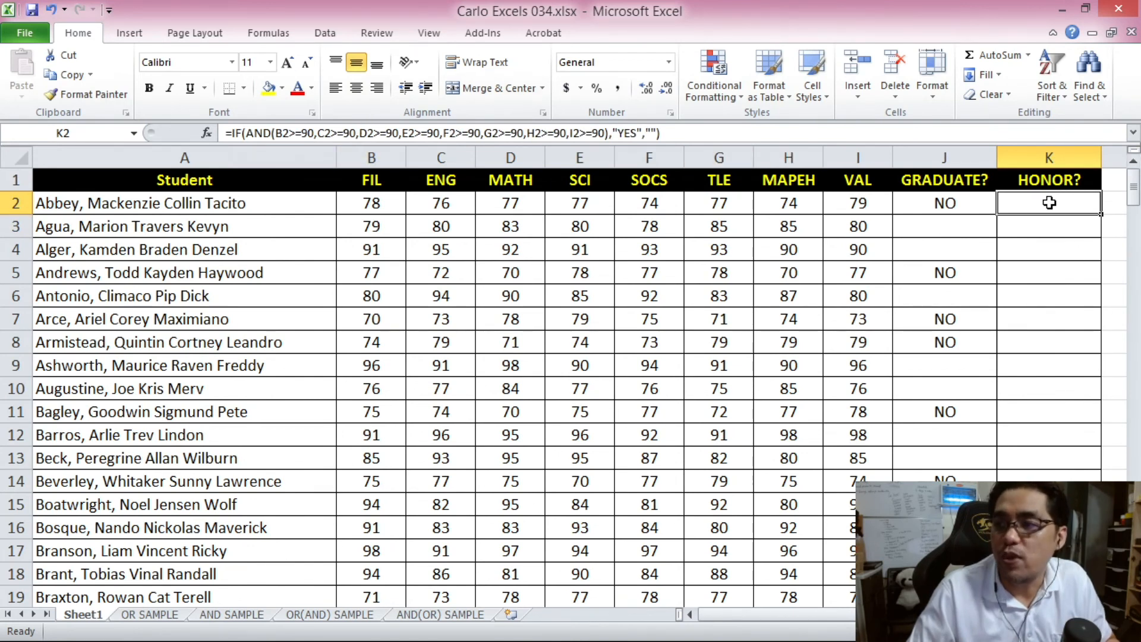
- Copy the K2 formula down through K201 and centre the HONOR? results
{"action": "key", "text": "ctrl+c"}
{"action": "left_click_drag", "start_coordinate": [1132, 193], "coordinate": [1133, 205]}
{"action": "left_click", "coordinate": [1049, 574], "text": "shift"}
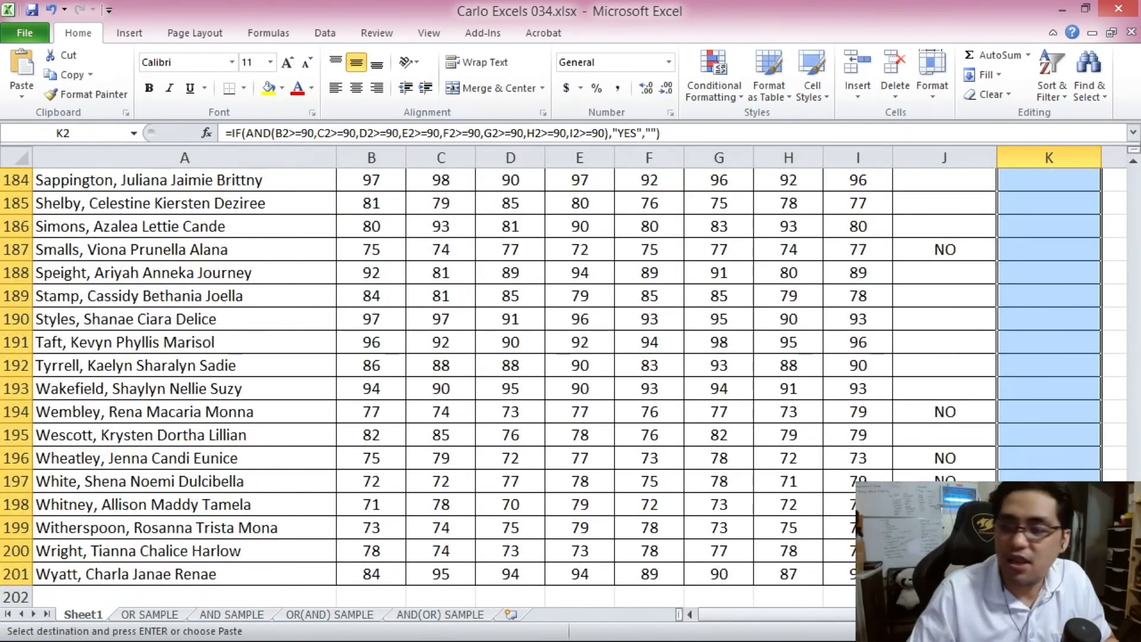
{"action": "key", "text": "ctrl+v"}
{"action": "left_click", "coordinate": [356, 87]}
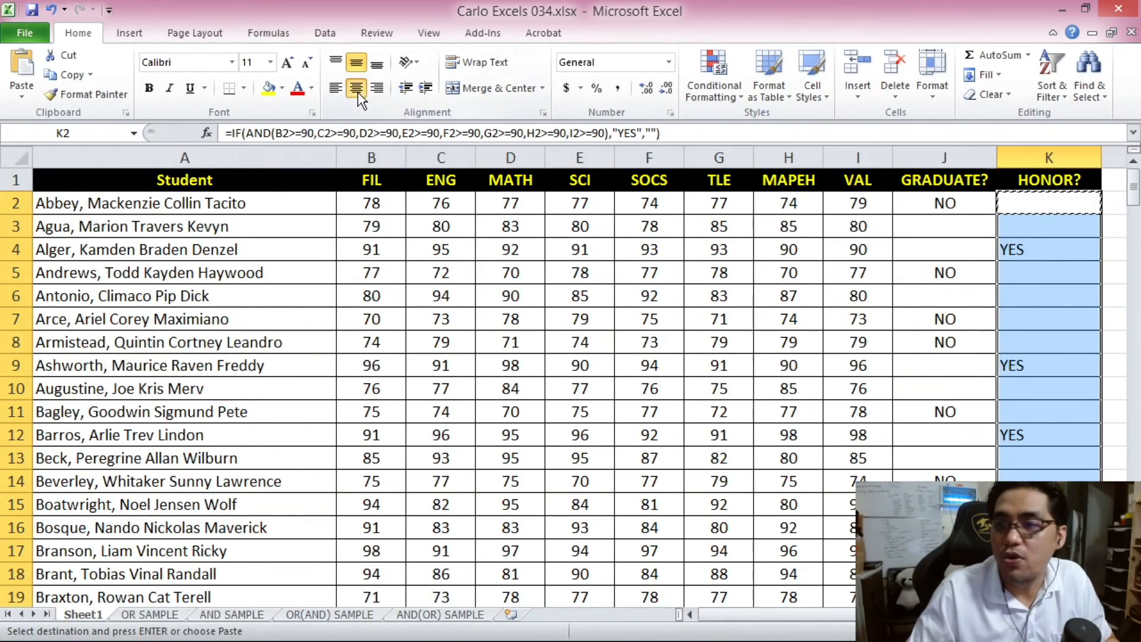
- Verify the HONOR? results, including row 4's YES and the copied formulas near row 190
{"action": "left_click", "coordinate": [987, 253]}
{"action": "left_click", "coordinate": [1024, 248]}
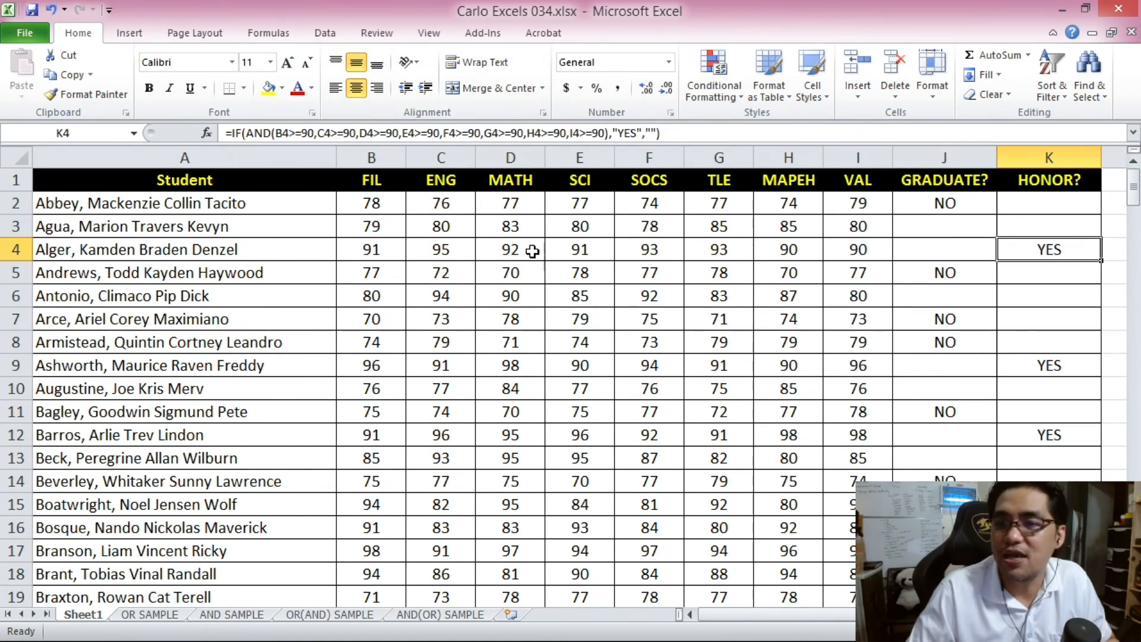
{"action": "left_click_drag", "start_coordinate": [365, 249], "coordinate": [857, 248]}
{"action": "left_click_drag", "start_coordinate": [1133, 186], "coordinate": [1133, 251]}
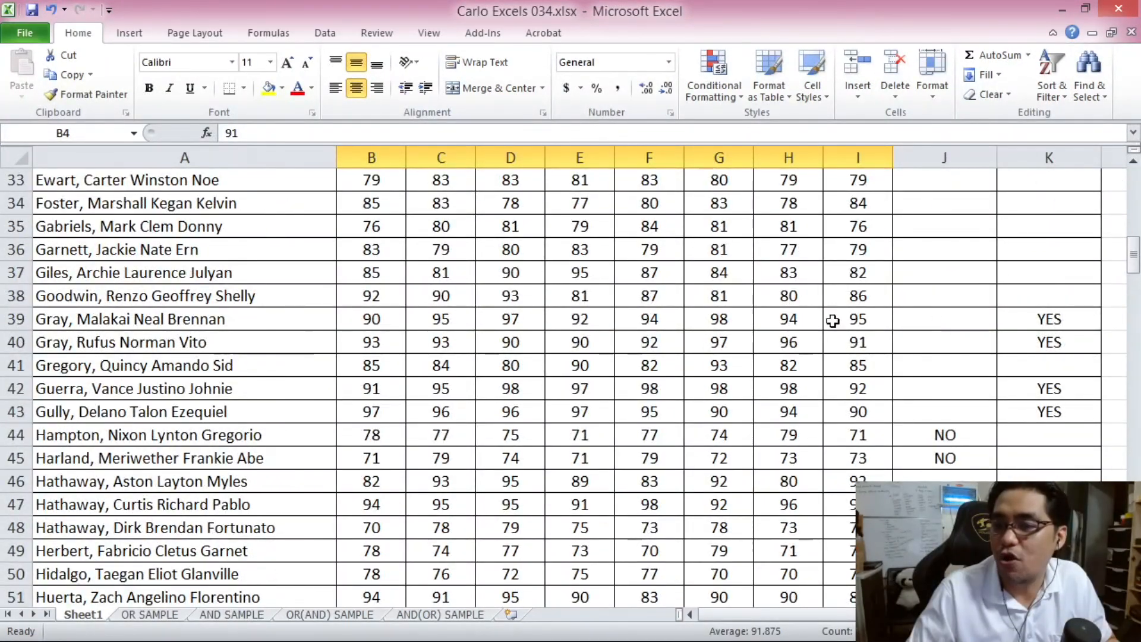
{"action": "left_click_drag", "start_coordinate": [1133, 254], "coordinate": [1135, 608]}
{"action": "left_click", "coordinate": [1050, 388]}
{"action": "left_click", "coordinate": [1050, 319]}
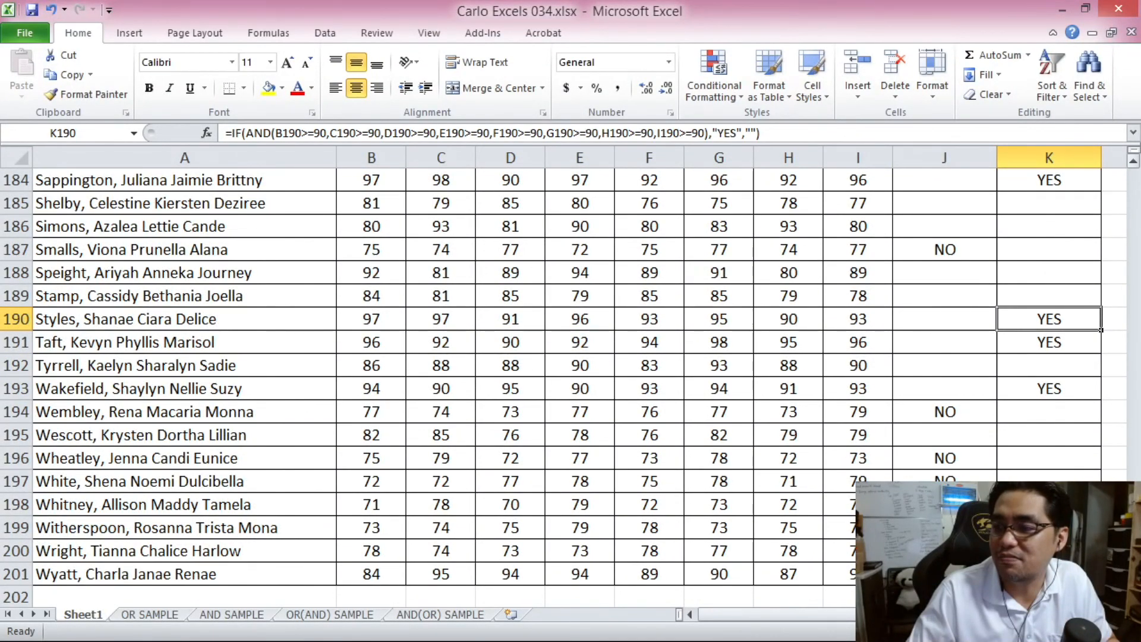
{"action": "scroll", "coordinate": [1083, 187], "scroll_direction": "up", "scroll_amount": 20}
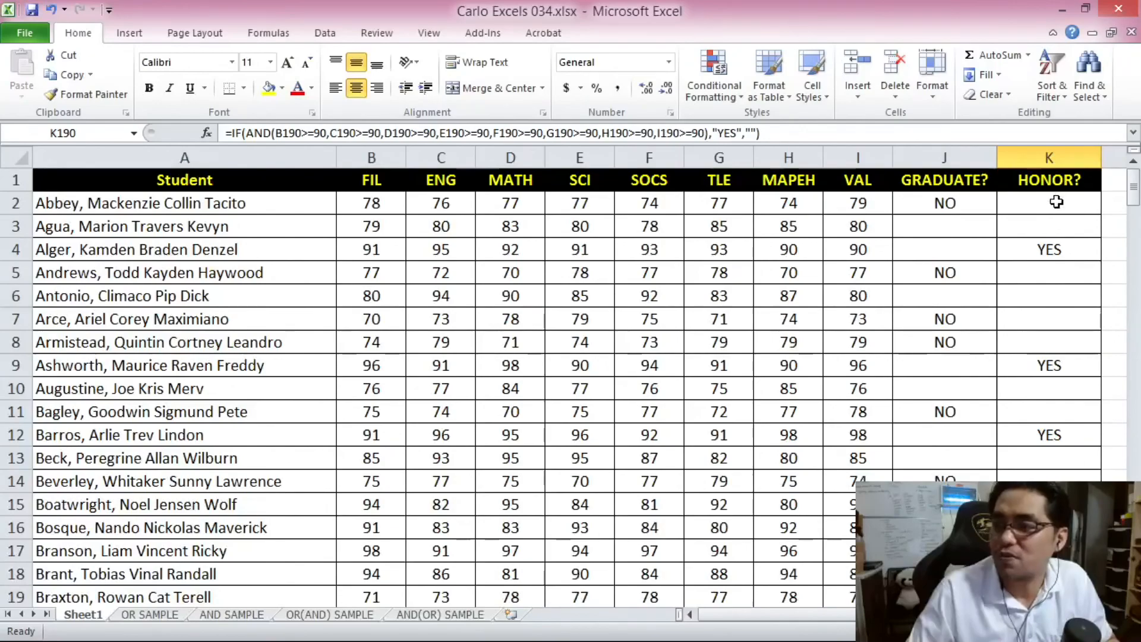
{"action": "mouse_move", "coordinate": [1134, 185]}
{"action": "left_mouse_down"}
{"action": "mouse_move", "coordinate": [1133, 550]}
{"action": "mouse_move", "coordinate": [1134, 163]}
{"action": "left_mouse_up"}
{"action": "left_click", "coordinate": [1049, 179]}
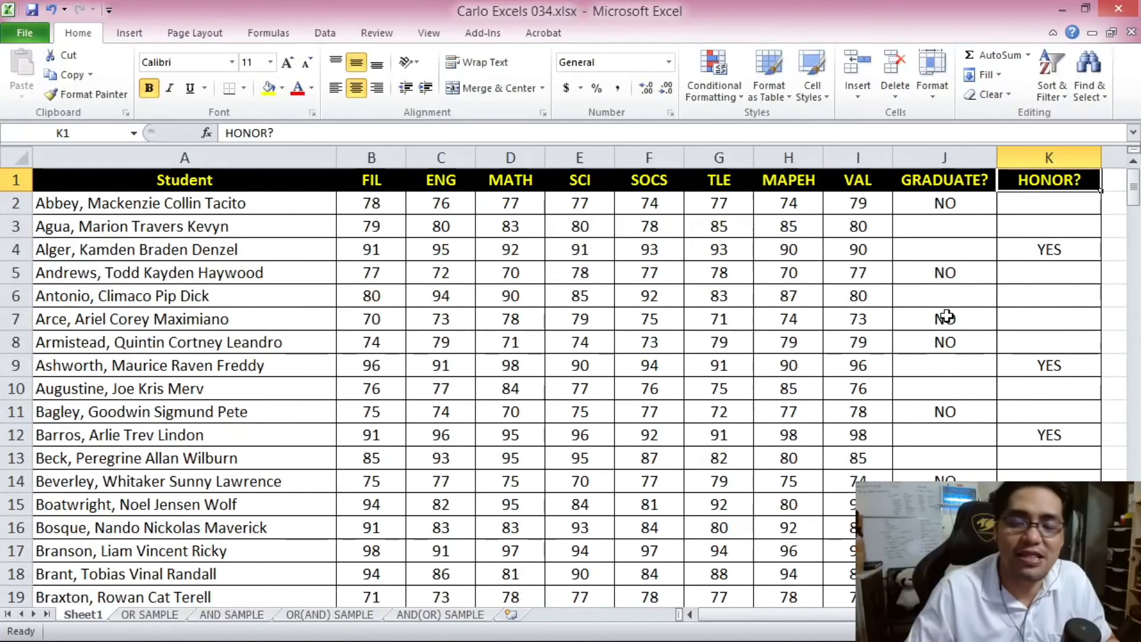